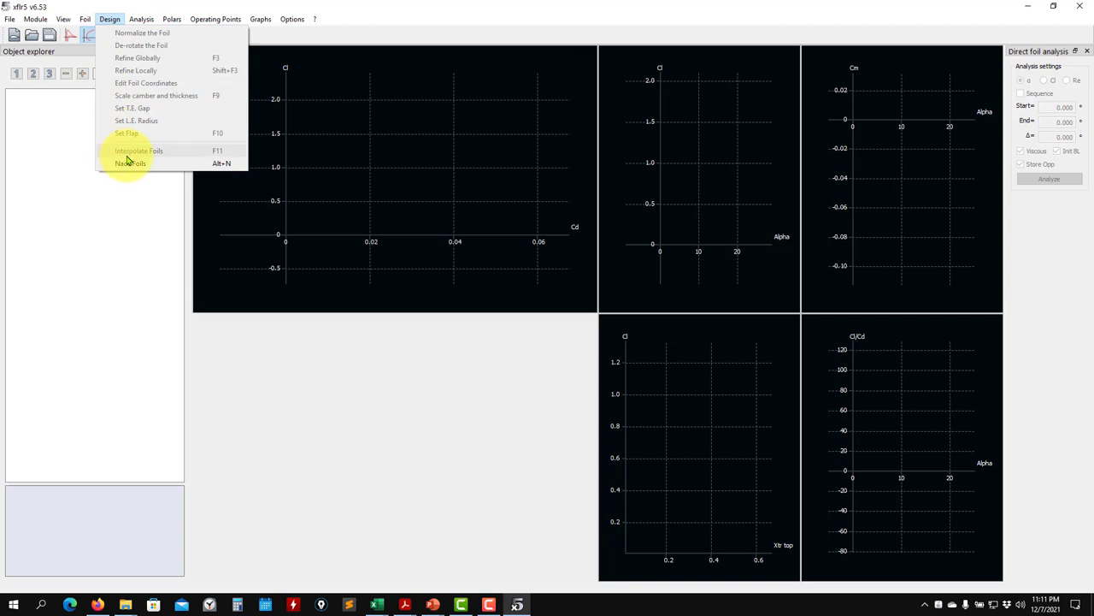
Generate a NACA 2415 foil with 100 panels and accept NACA 2415 as its name.
left_click(132, 163)
left_click_drag(577, 273, 653, 276)
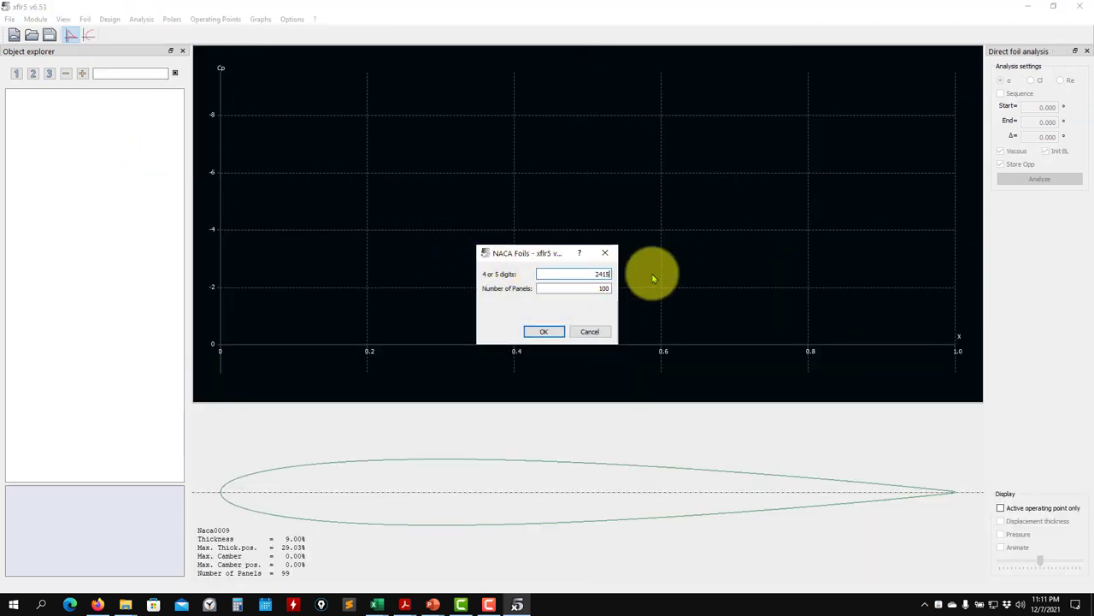
type("2415")
left_click(543, 332)
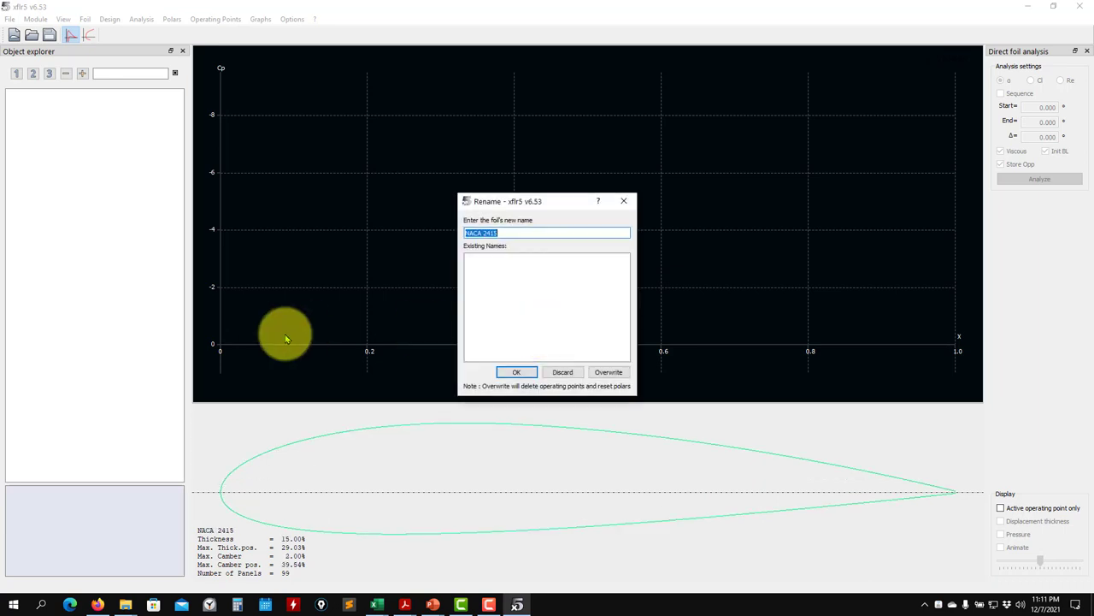
left_click(533, 371)
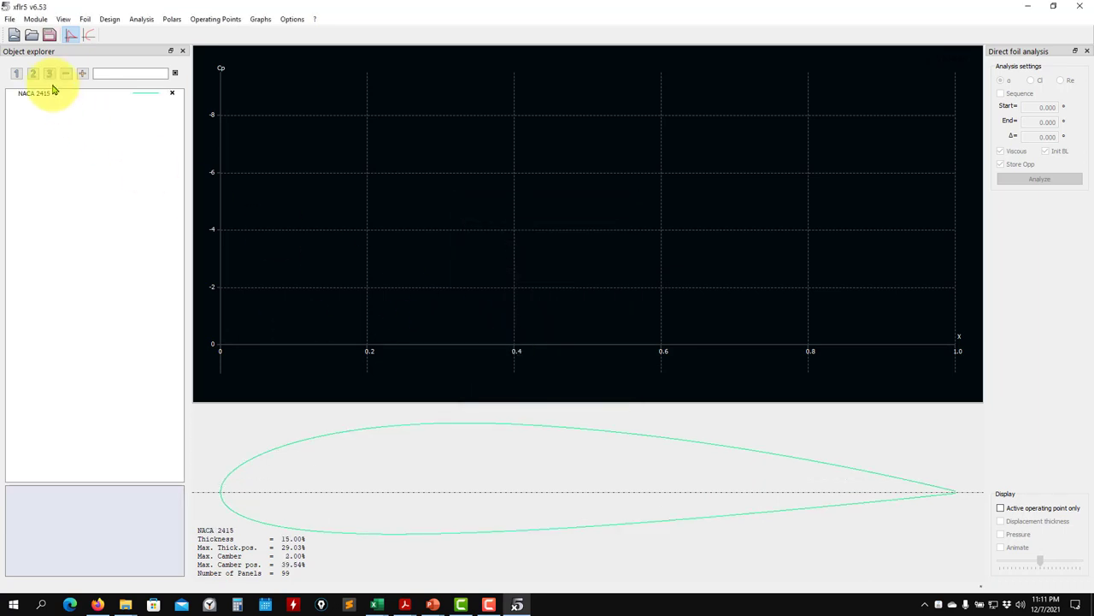
Save the project to the Desktop as test2.
left_click(49, 36)
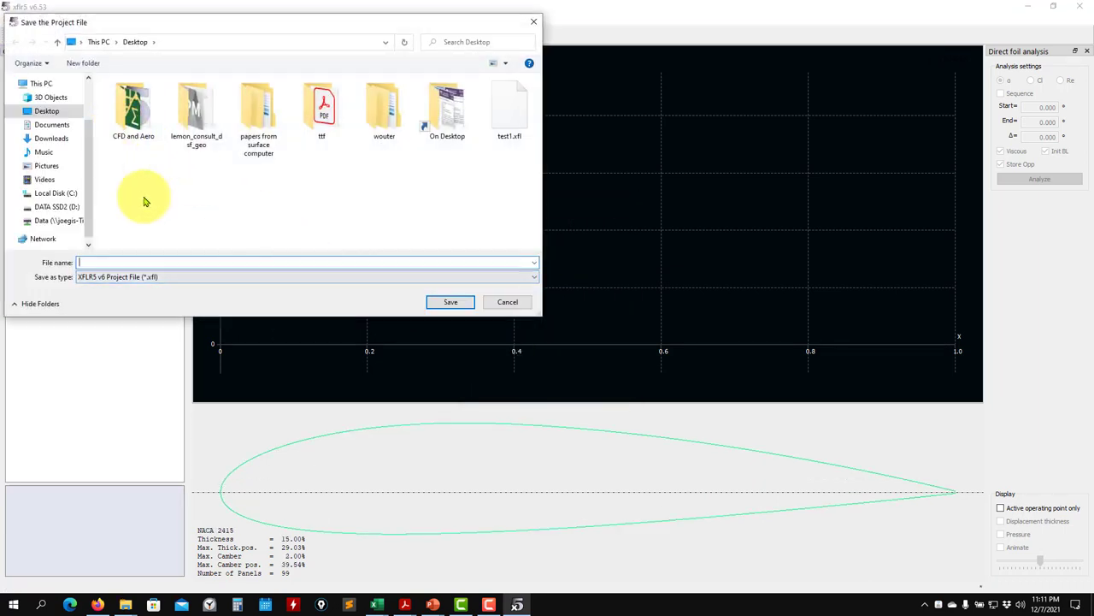
type("test2")
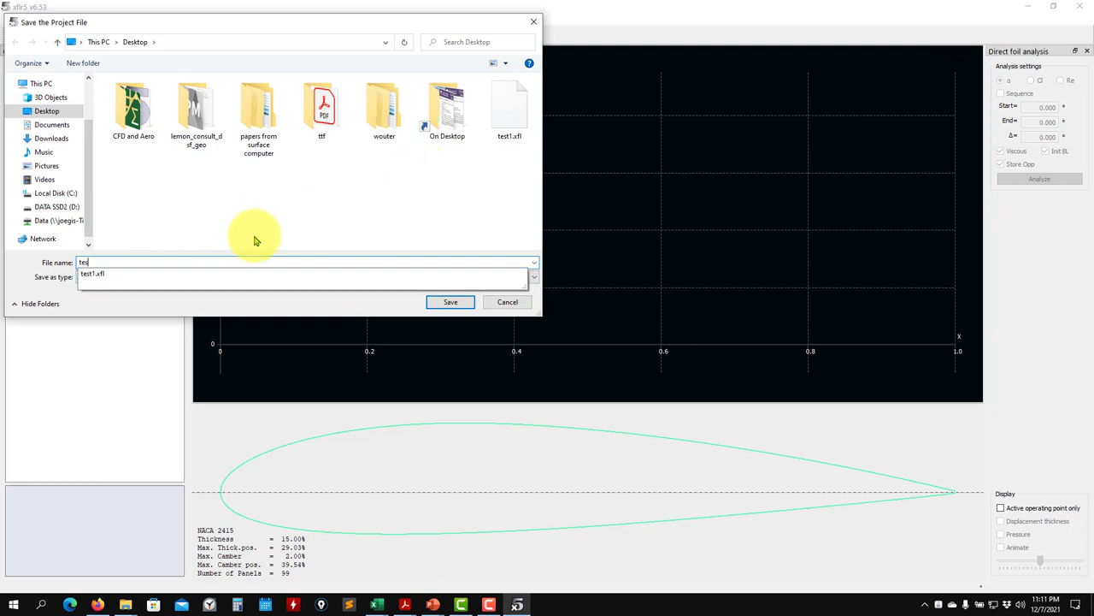
left_click(448, 302)
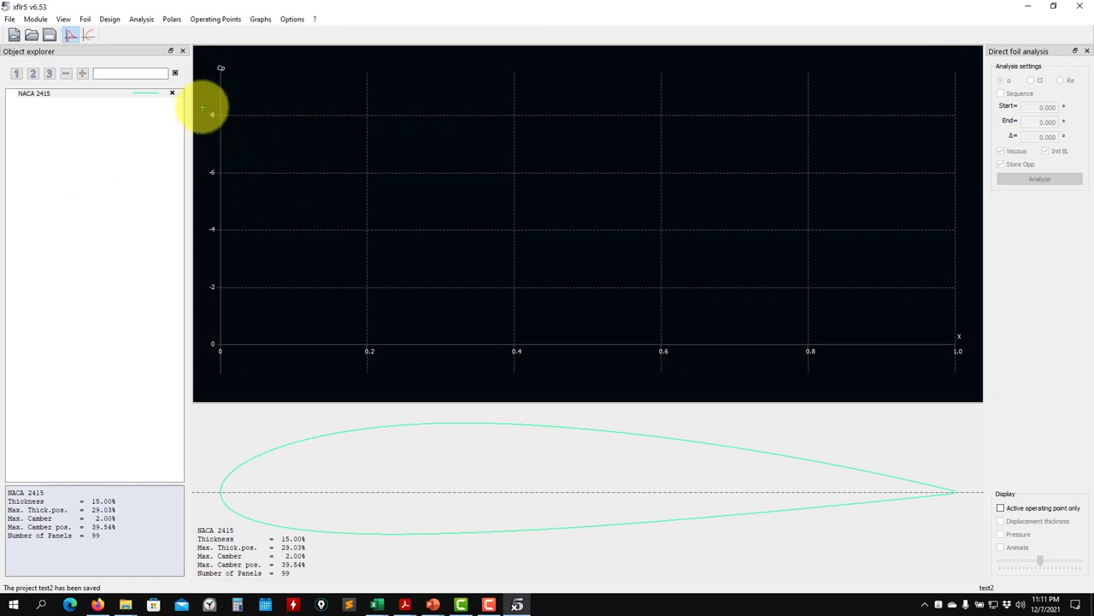
left_click(153, 75)
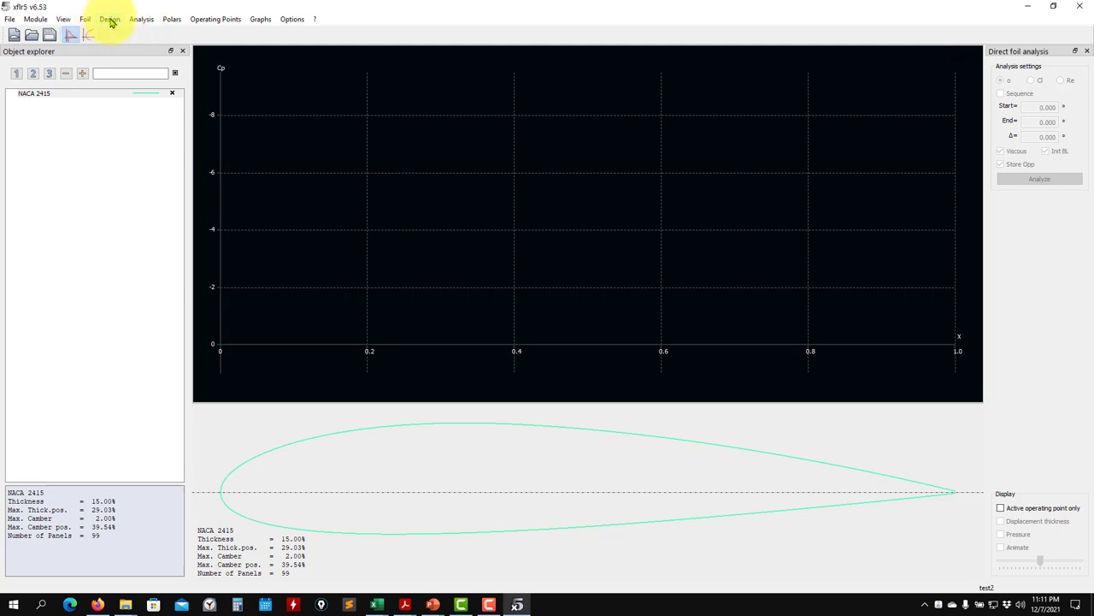
Switch to the Wing and Plane Design module and define a new plane without a fin or elevator.
left_click(35, 19)
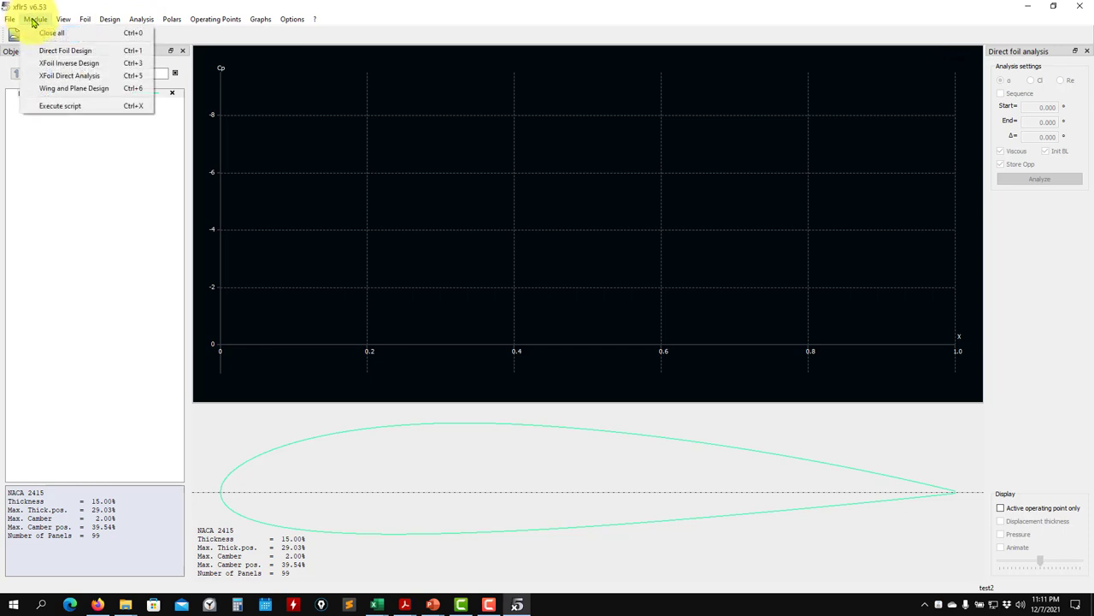
left_click(54, 89)
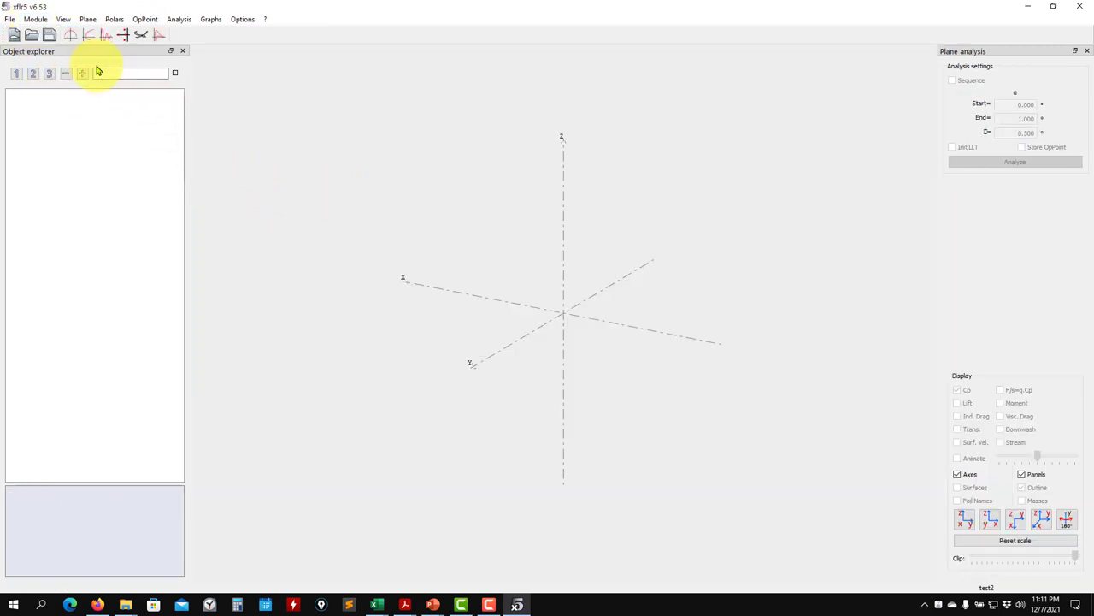
left_click(91, 19)
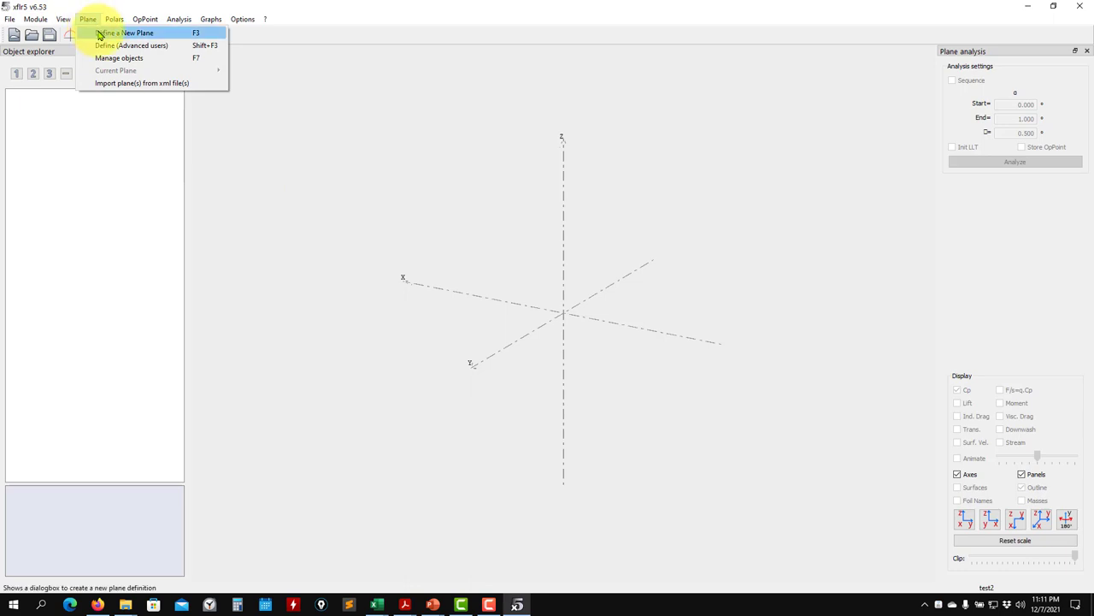
left_click(96, 33)
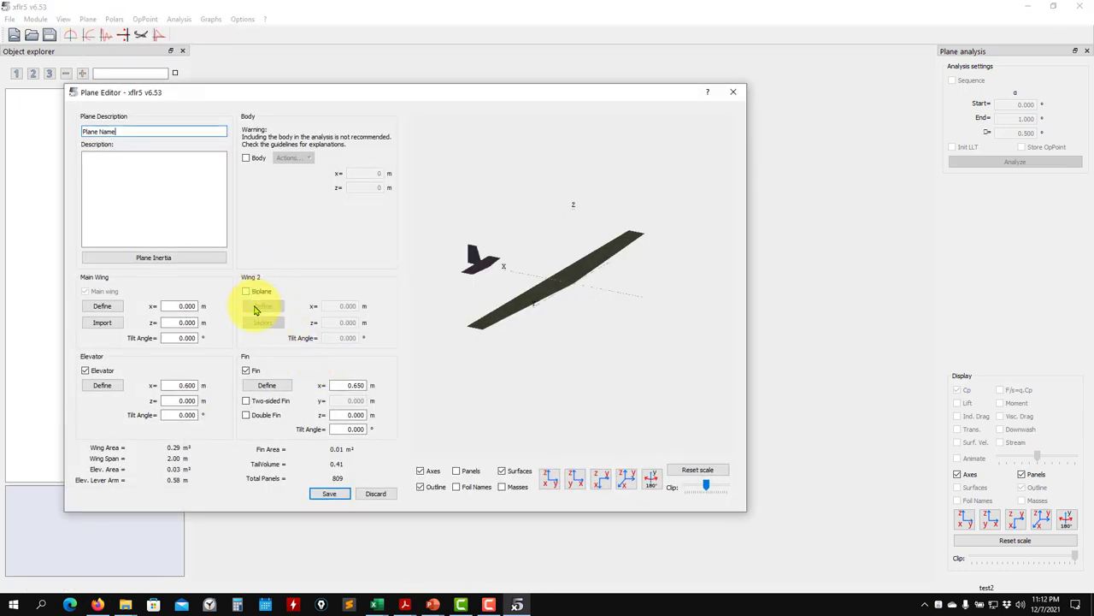
left_click(254, 370)
left_click(95, 369)
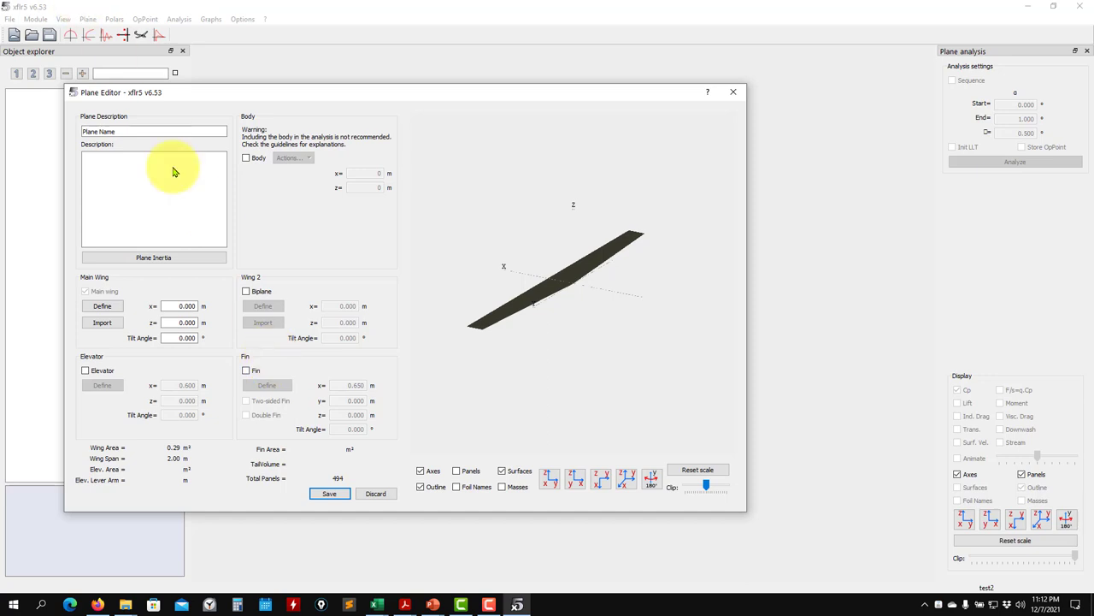
Open the main wing definition and set the y position of section 2 to 5 m.
left_click(102, 307)
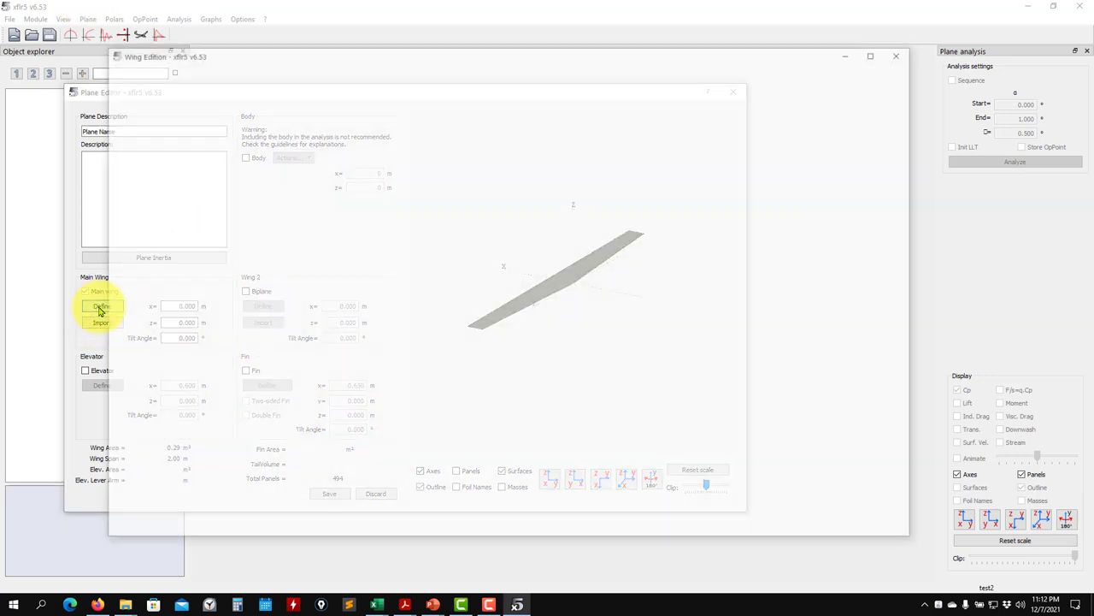
left_click_drag(254, 303, 444, 348)
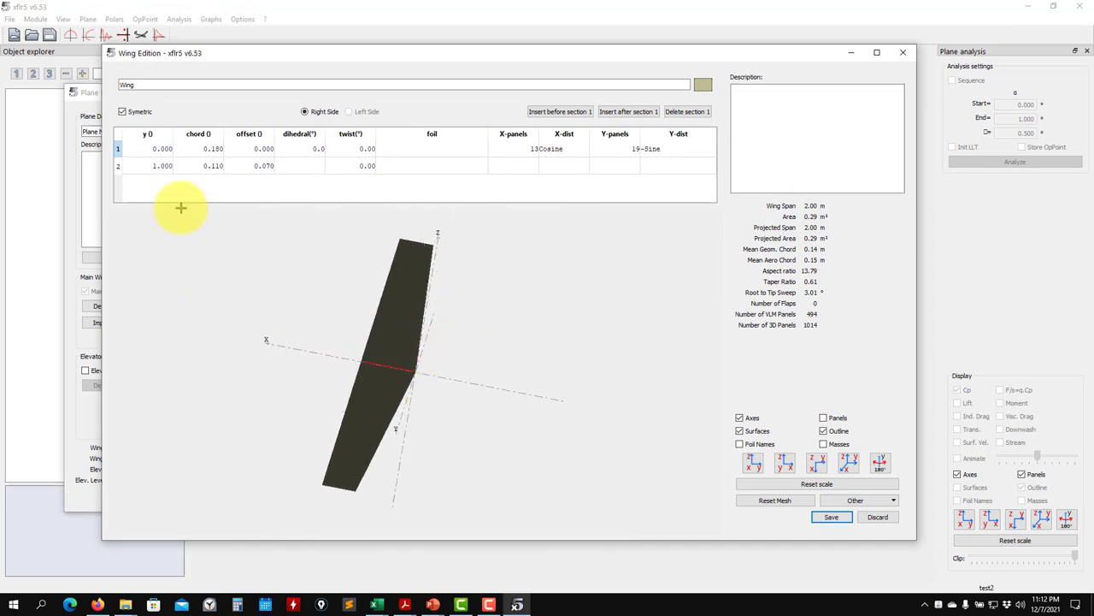
double_click(158, 150)
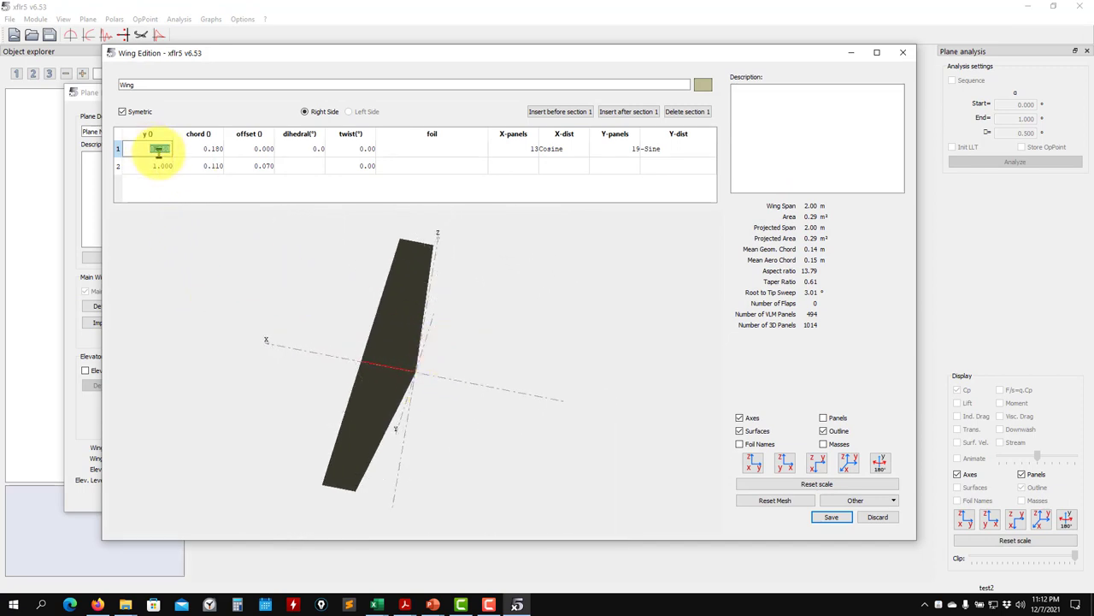
double_click(152, 166)
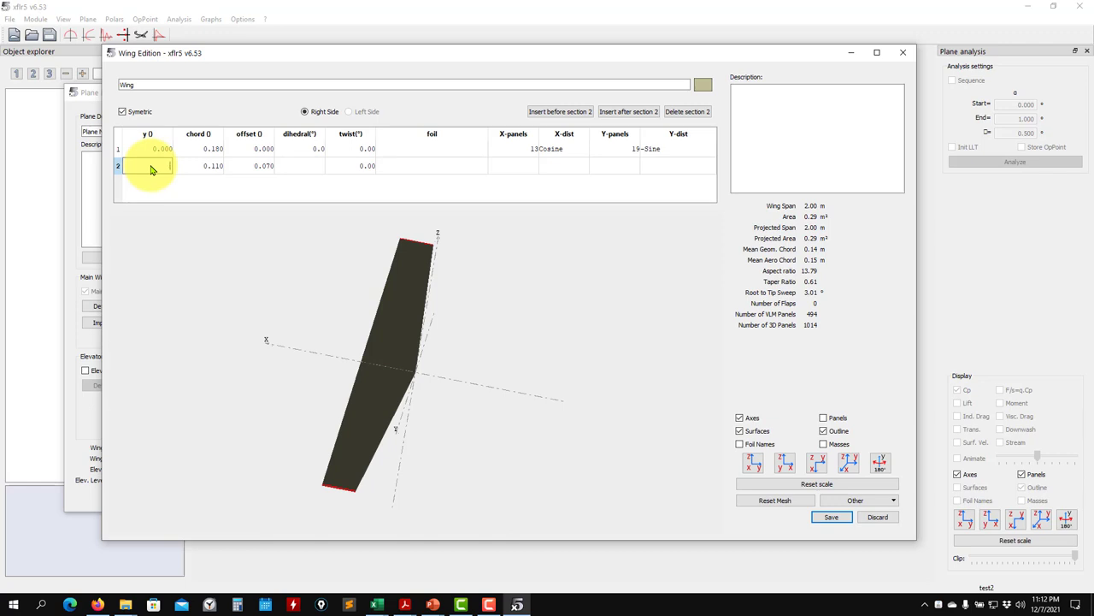
key("Return")
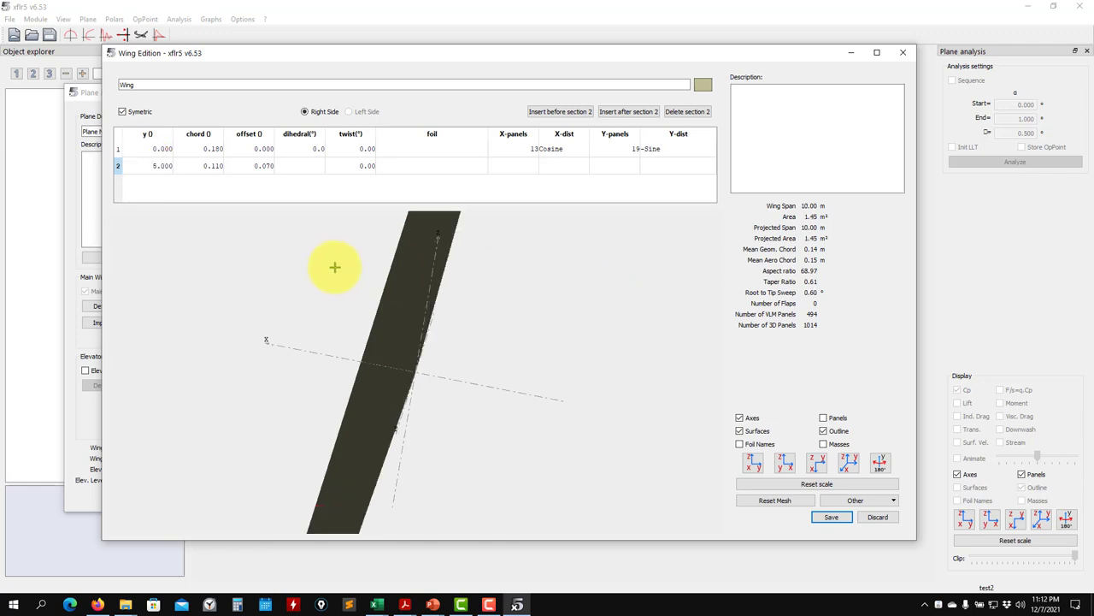
Set the chord to 1.2 m at section 1 and 0.8 m at section 2.
double_click(203, 149)
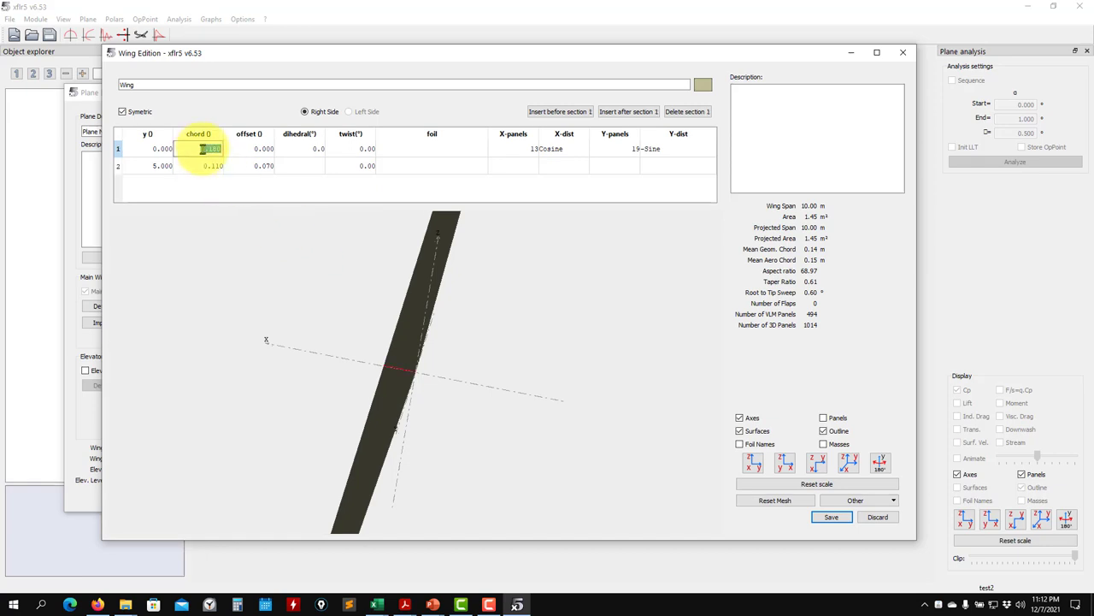
key("Return")
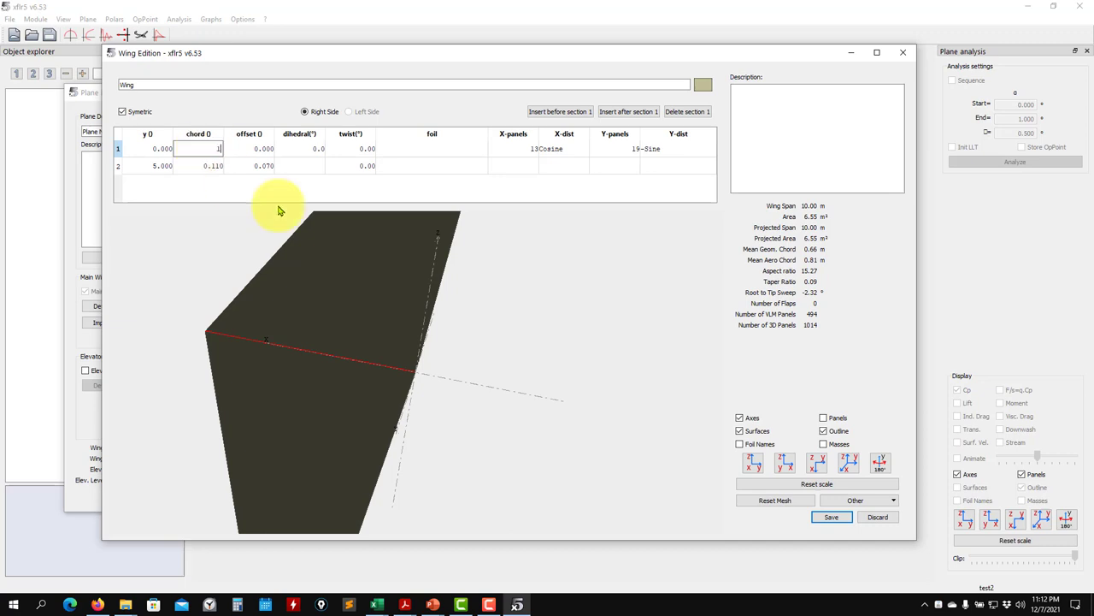
double_click(202, 170)
type("0.")
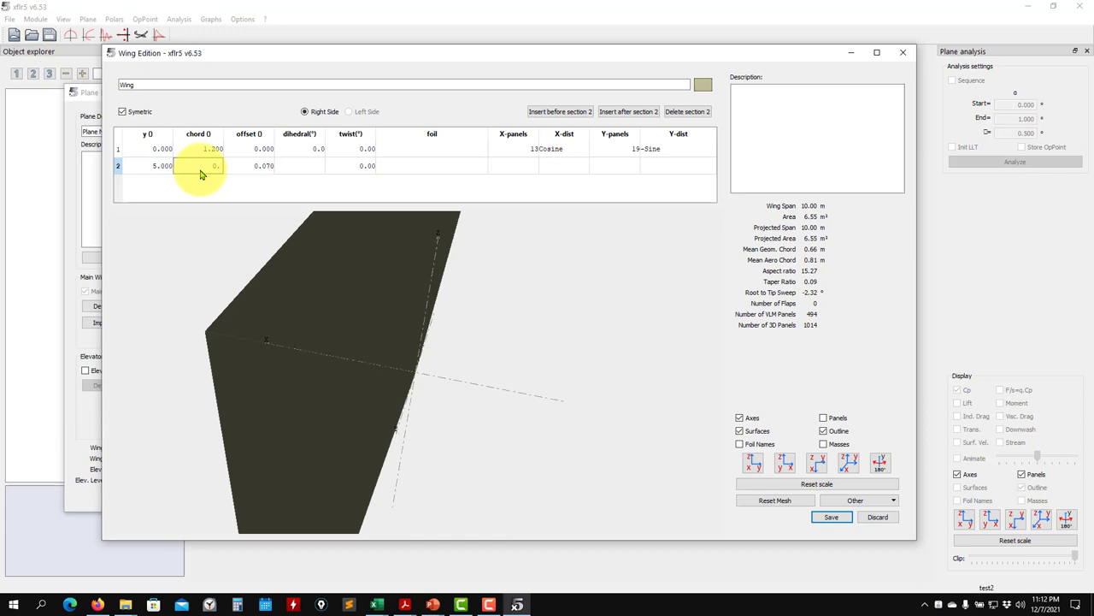
type("8")
key("Return")
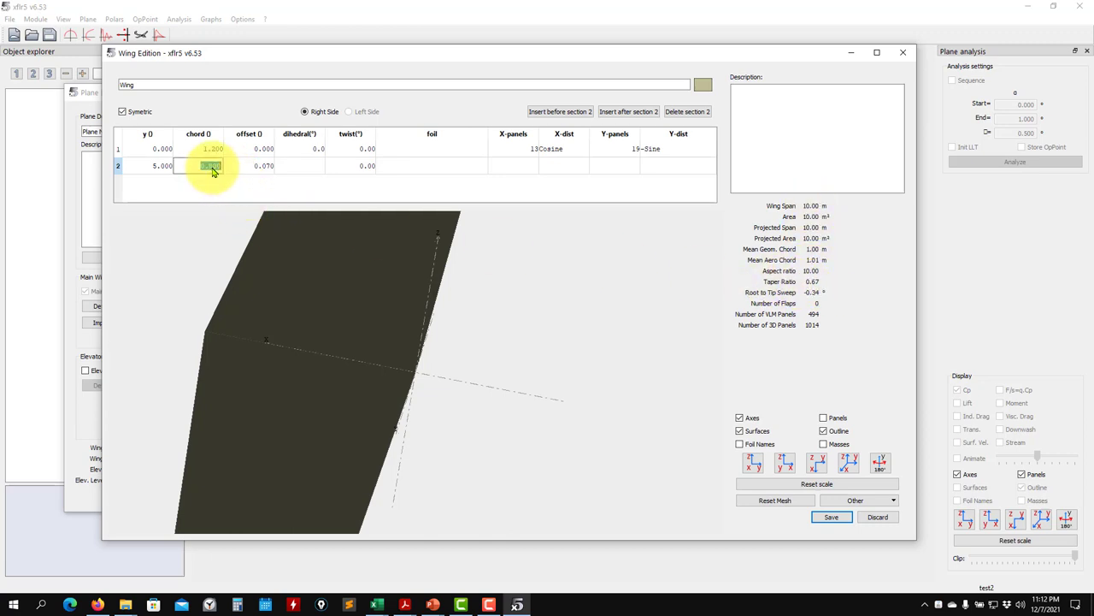
Try a chord of 0.4 m at section 2, settle on 0.5 m and inspect the wing shape.
key("Return")
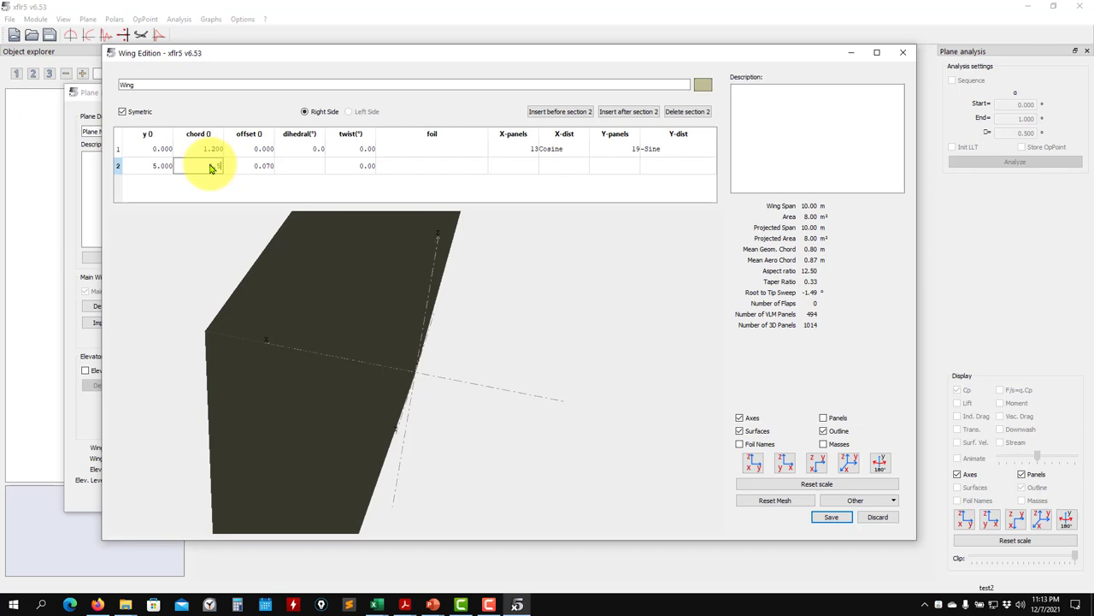
key("Return")
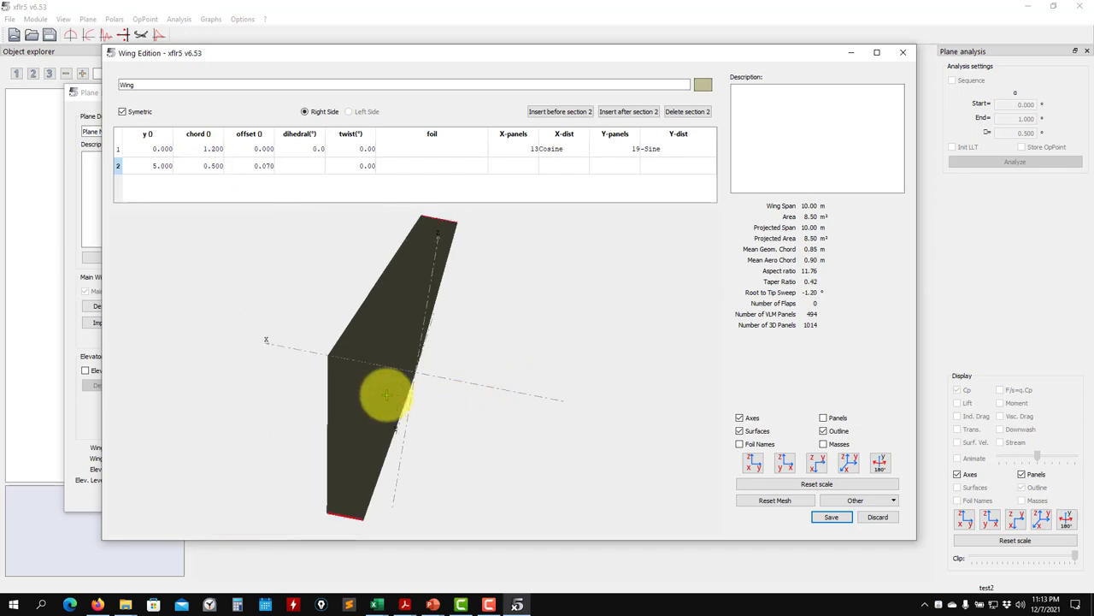
left_click_drag(387, 394, 612, 284)
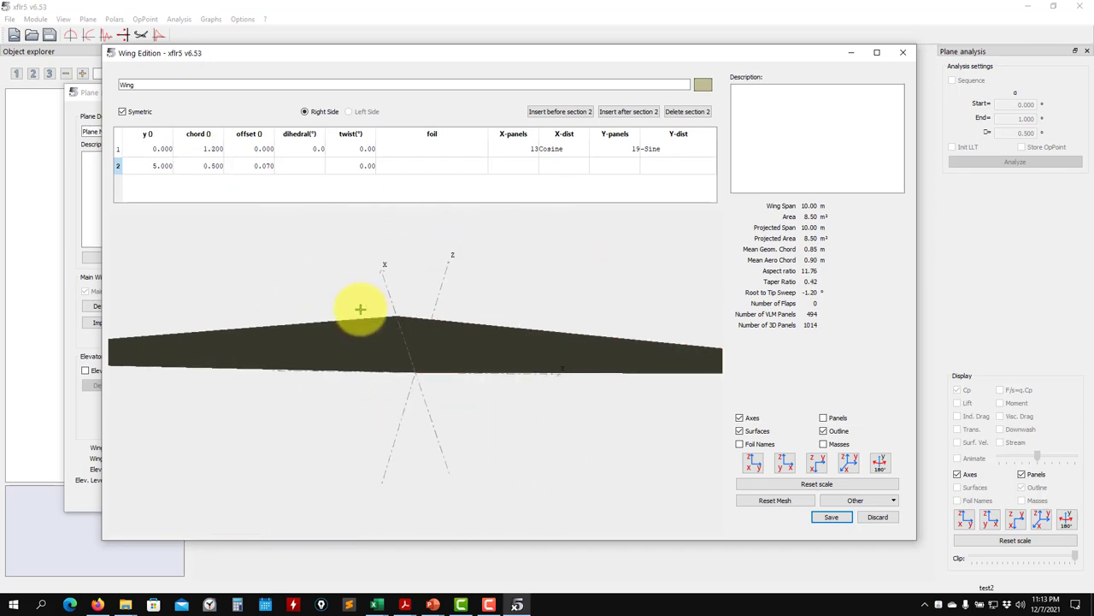
left_click_drag(360, 309, 476, 411)
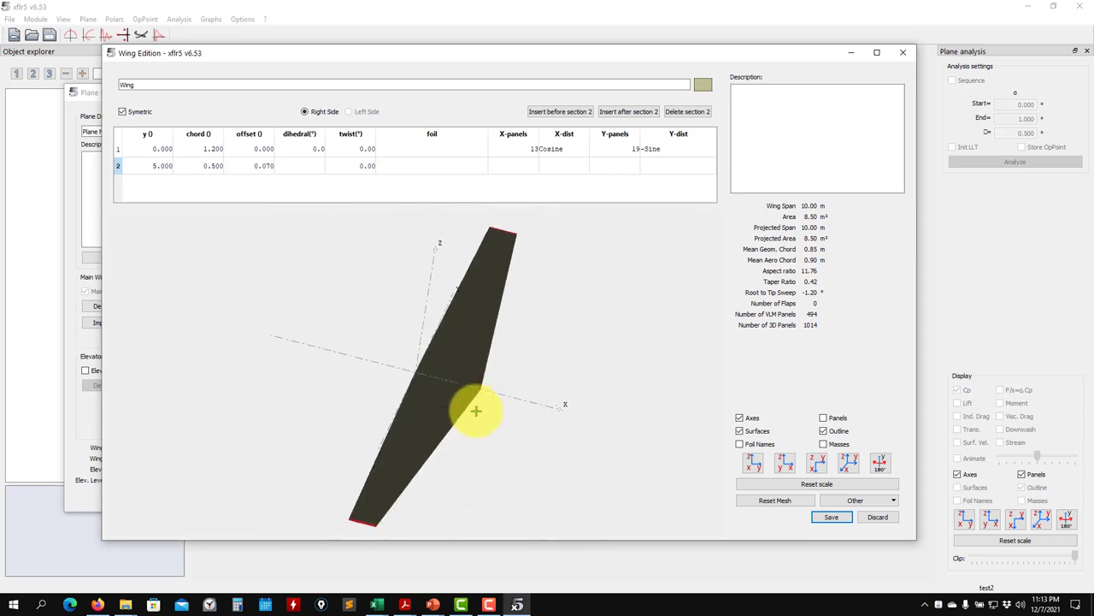
Try offsets of 0, 0.5 and 0.4 m for section 2 and settle on 0.3 m.
double_click(251, 167)
type("0")
key("Return")
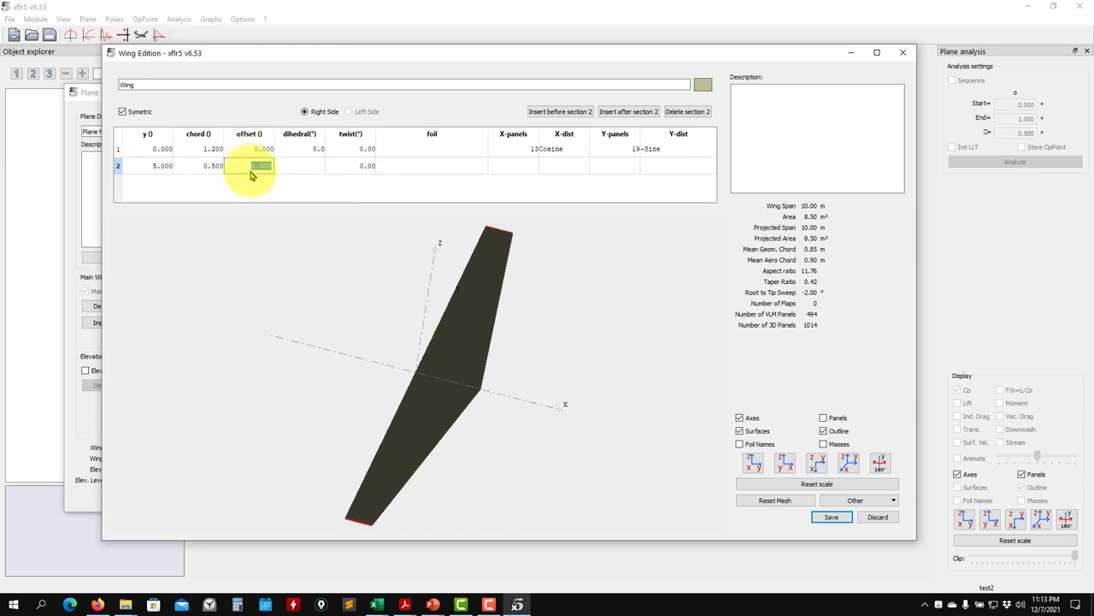
key("Return")
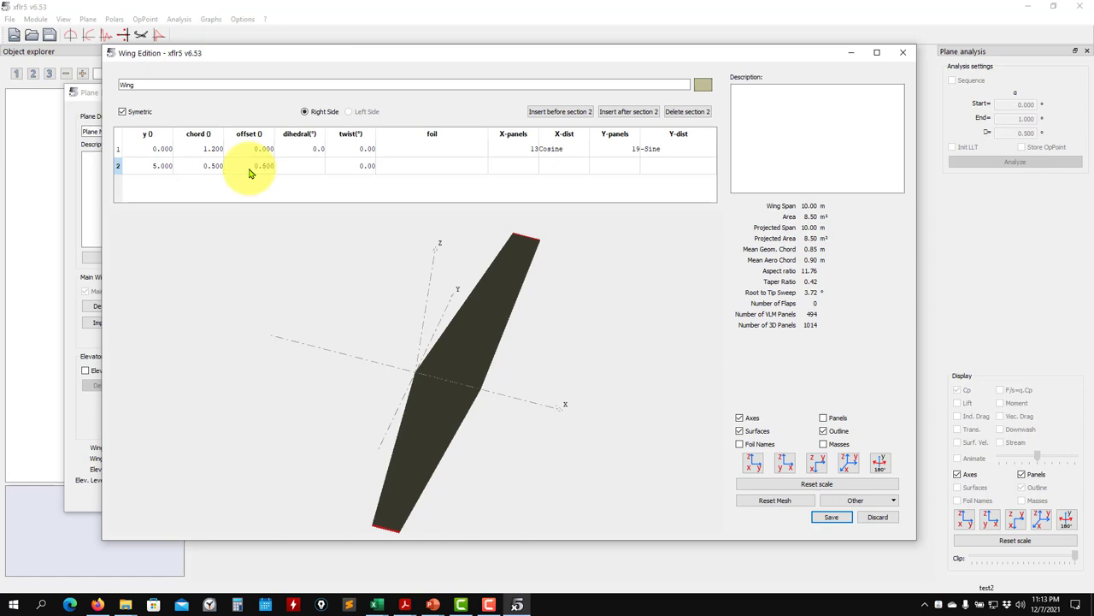
double_click(265, 164)
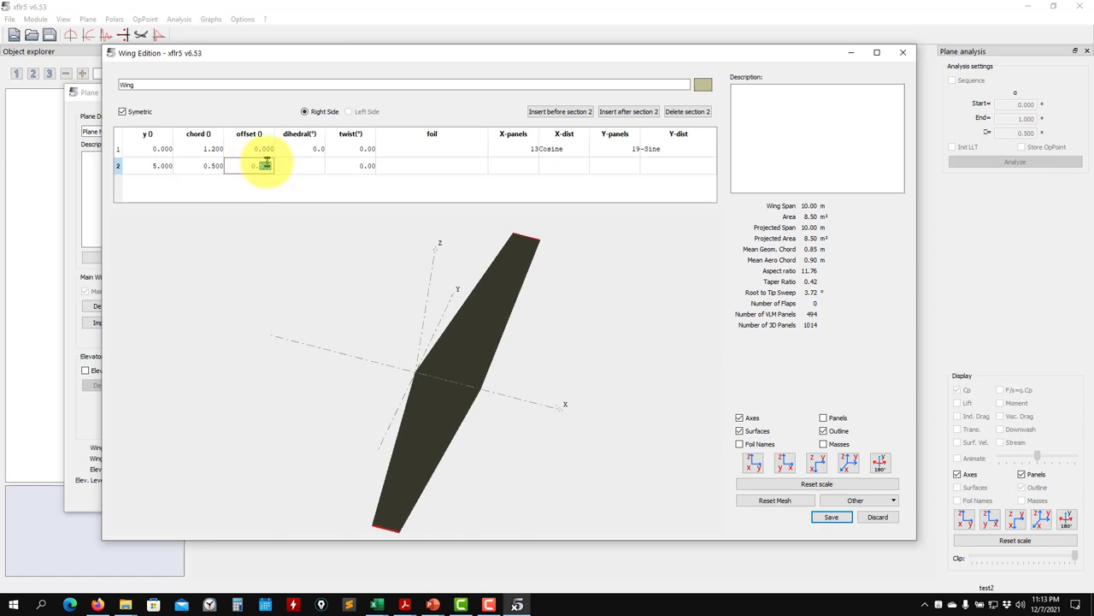
key("Return")
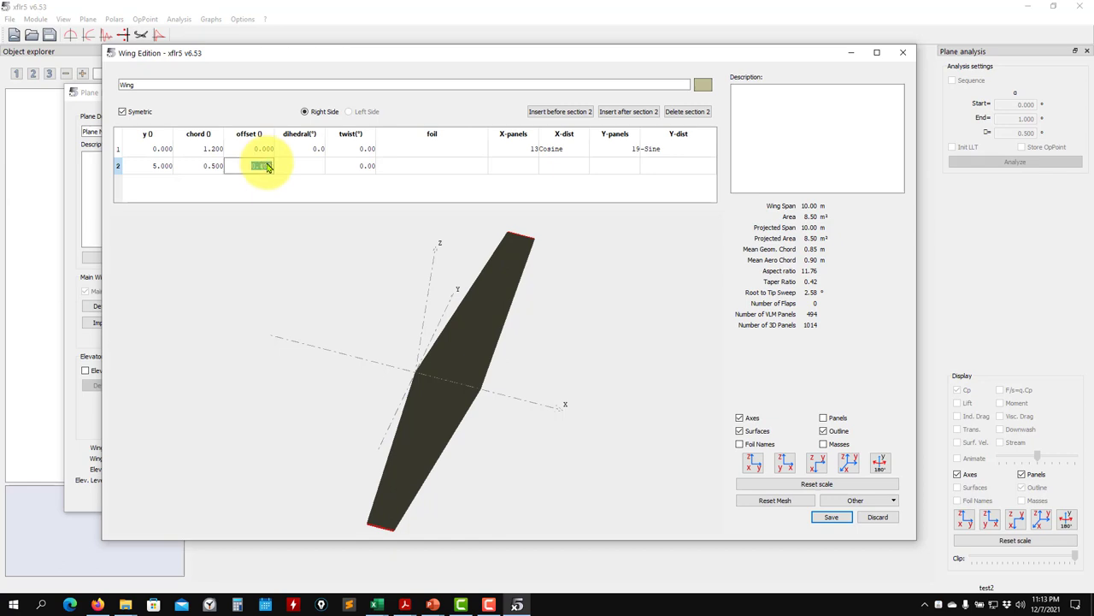
key("Return")
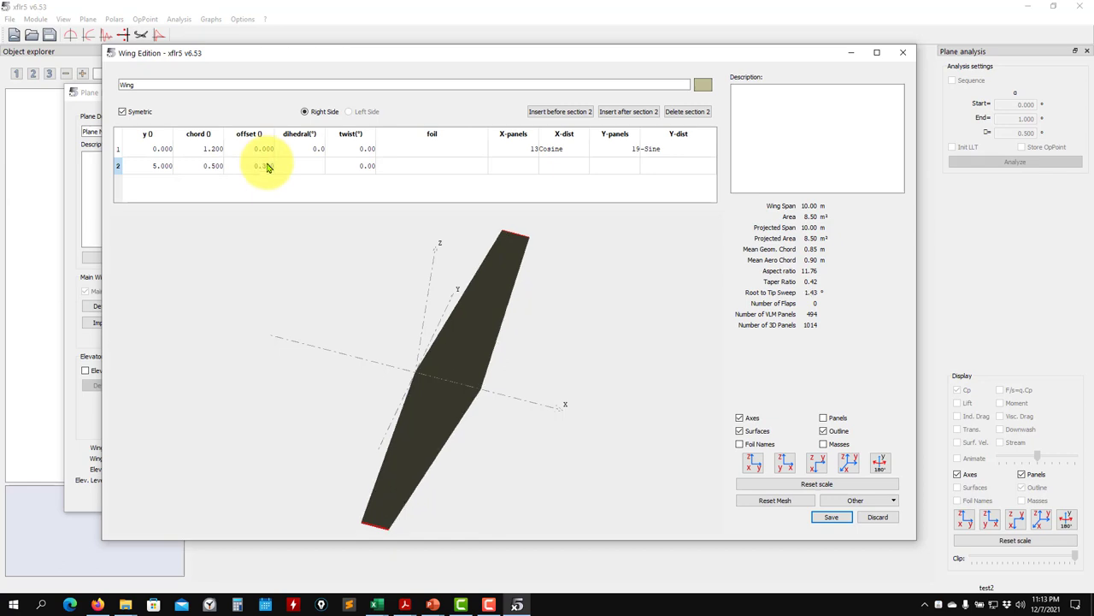
Assign the NACA 2415 foil to both wing sections and inspect the resulting surface.
left_click_drag(479, 396, 411, 401)
double_click(420, 148)
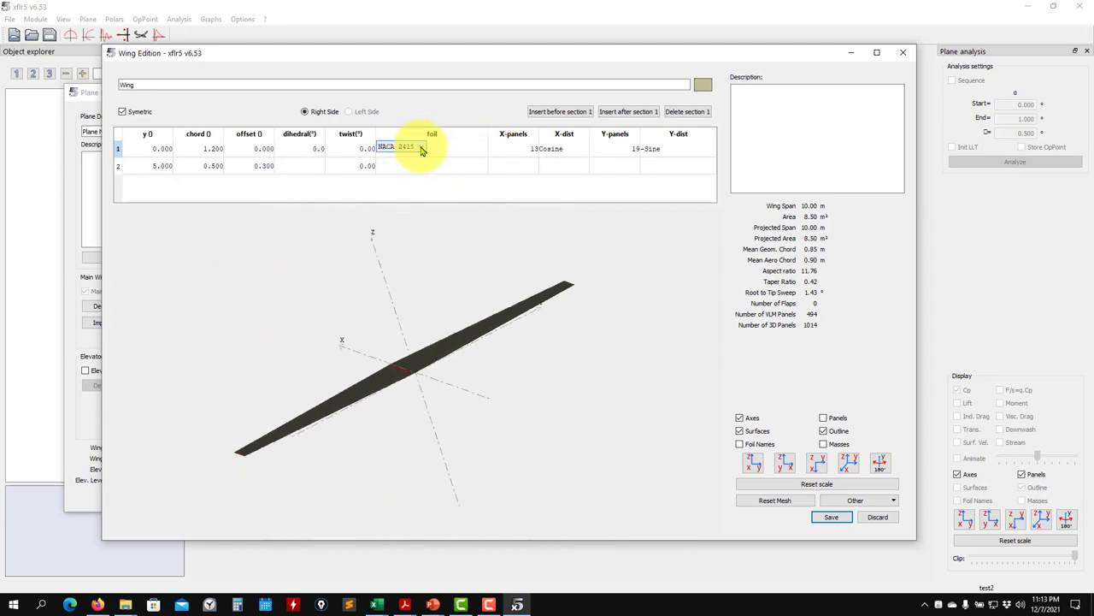
left_click(421, 151)
left_click(414, 160)
double_click(416, 165)
left_click(421, 163)
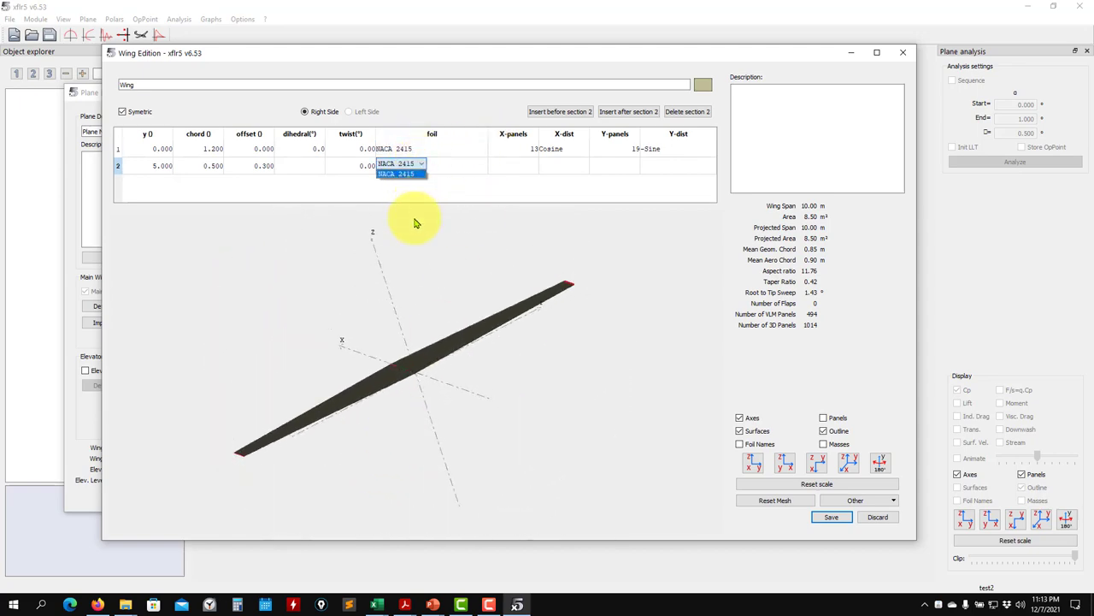
left_click(397, 174)
left_click_drag(420, 245, 397, 414)
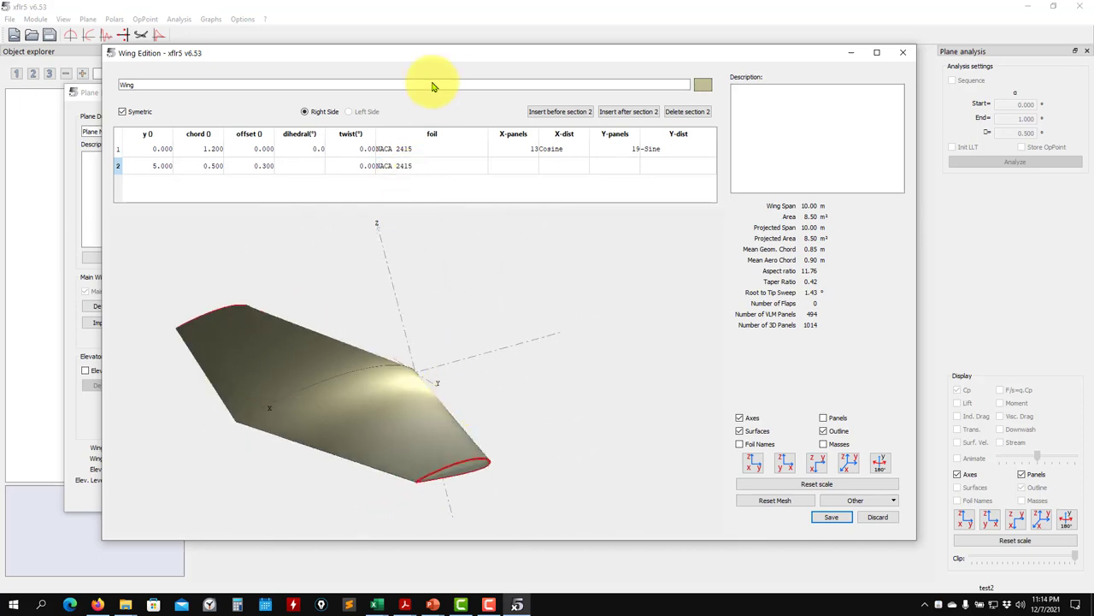
Set the twist to 1° at section 1 and -1° at section 2.
double_click(358, 148)
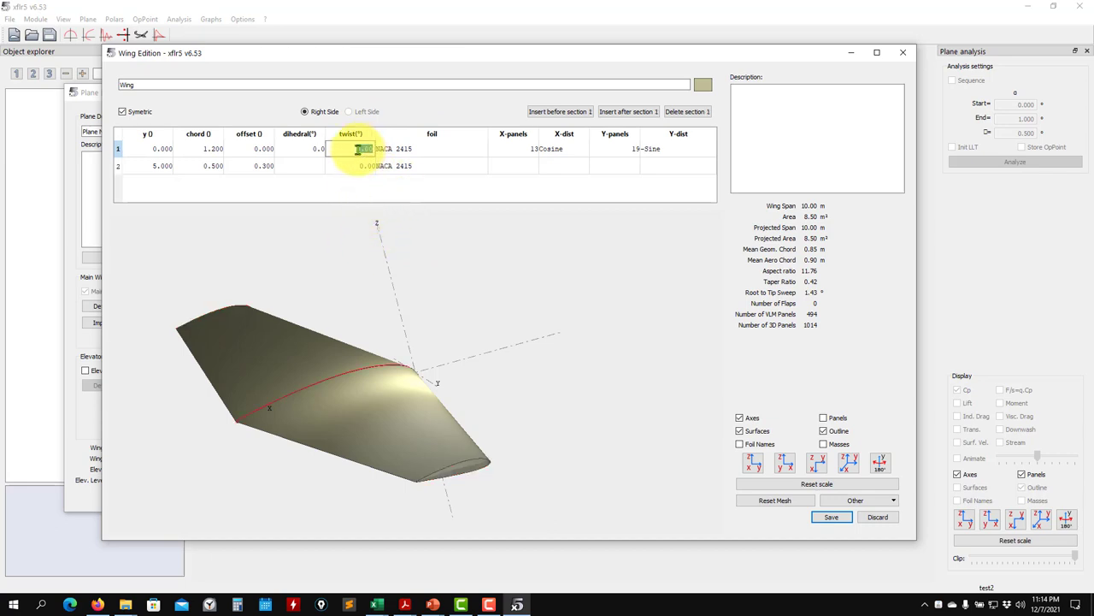
double_click(359, 165)
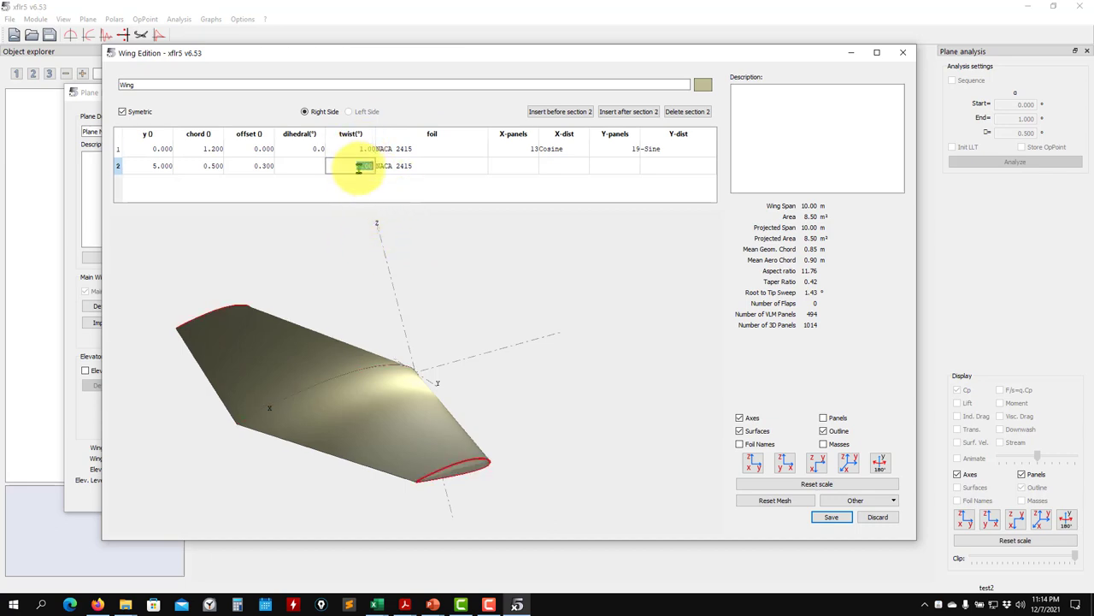
type("-1")
key("Return")
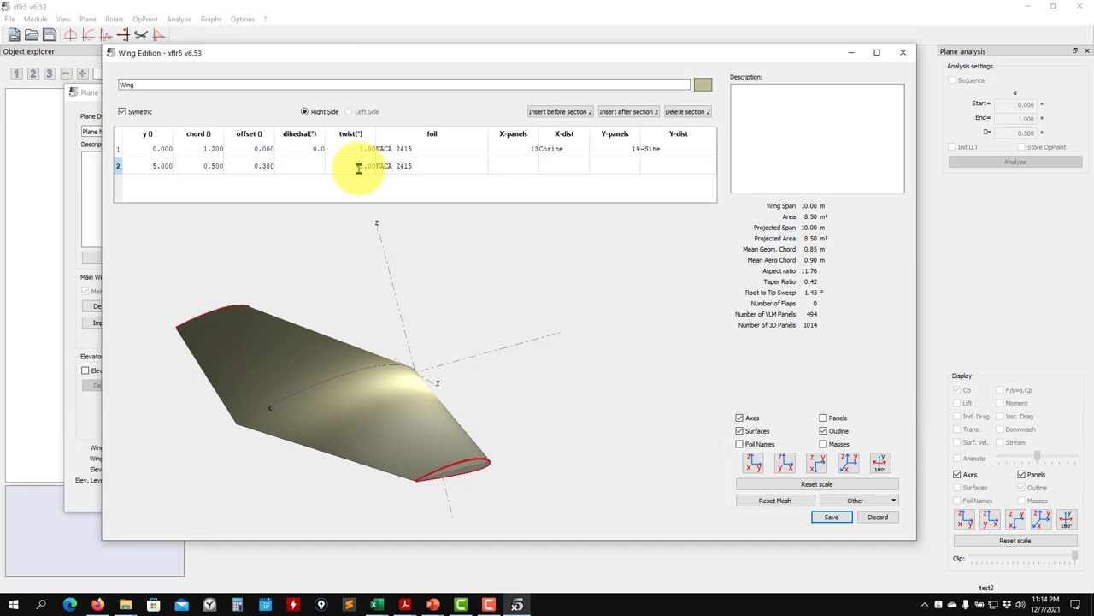
Insert three intermediate sections before section 2 of the wing.
left_click_drag(354, 337, 393, 395)
left_click(557, 113)
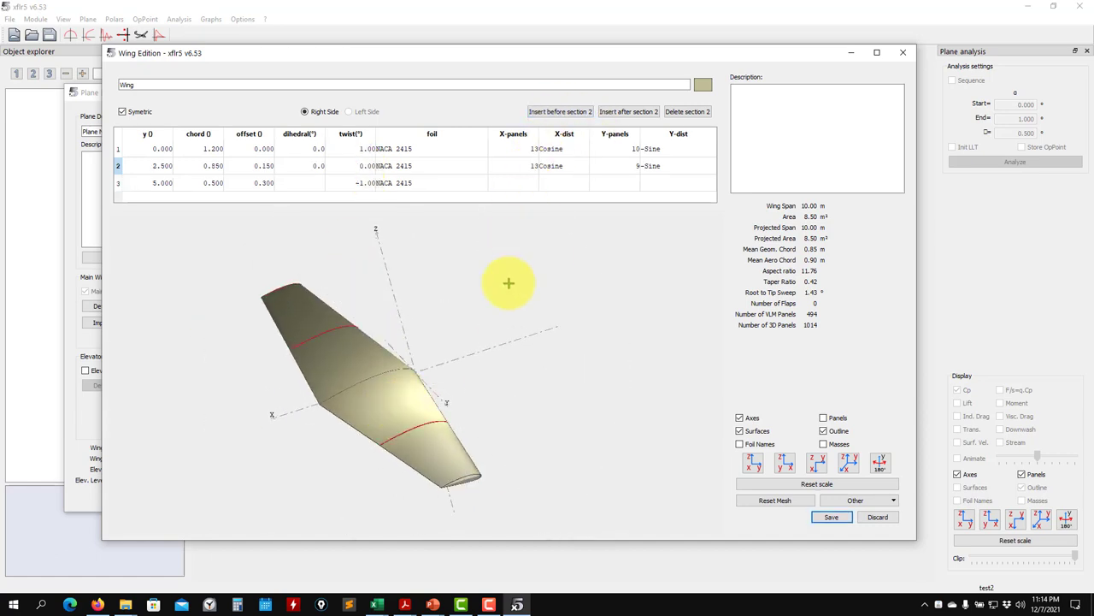
mouse_move(415, 390)
left_mouse_down()
mouse_move(505, 386)
mouse_move(427, 389)
left_mouse_up()
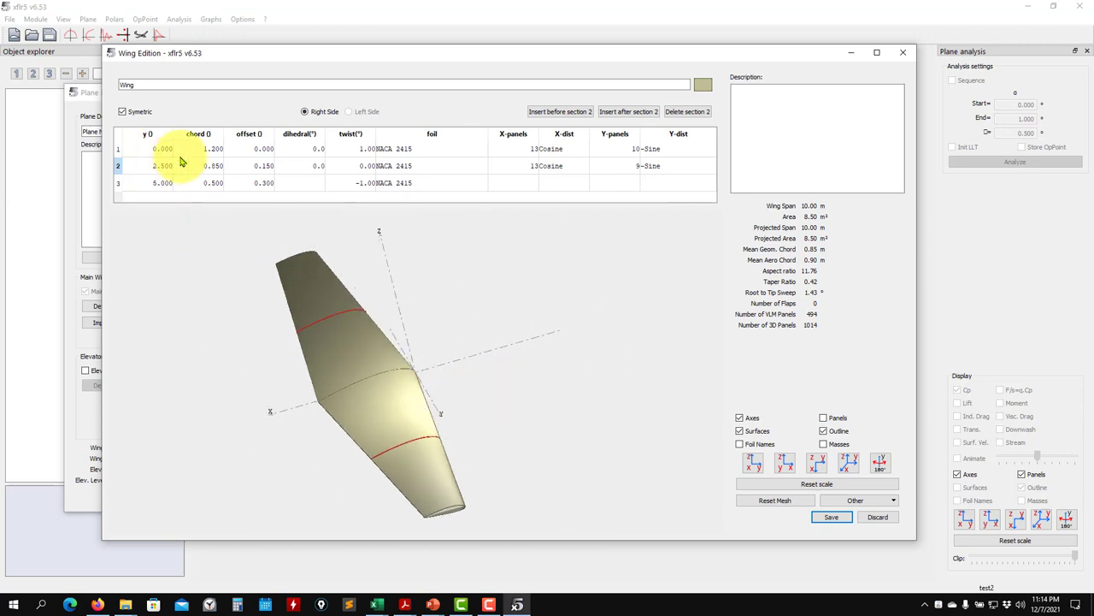
left_click(557, 113)
left_click(557, 113)
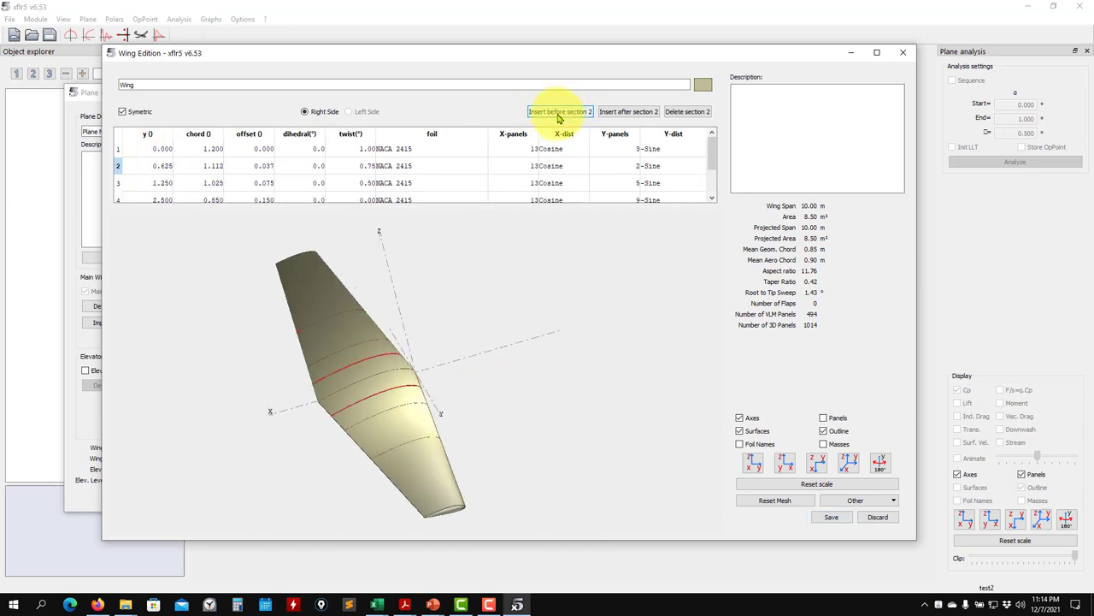
scroll(171, 179, "down", 1)
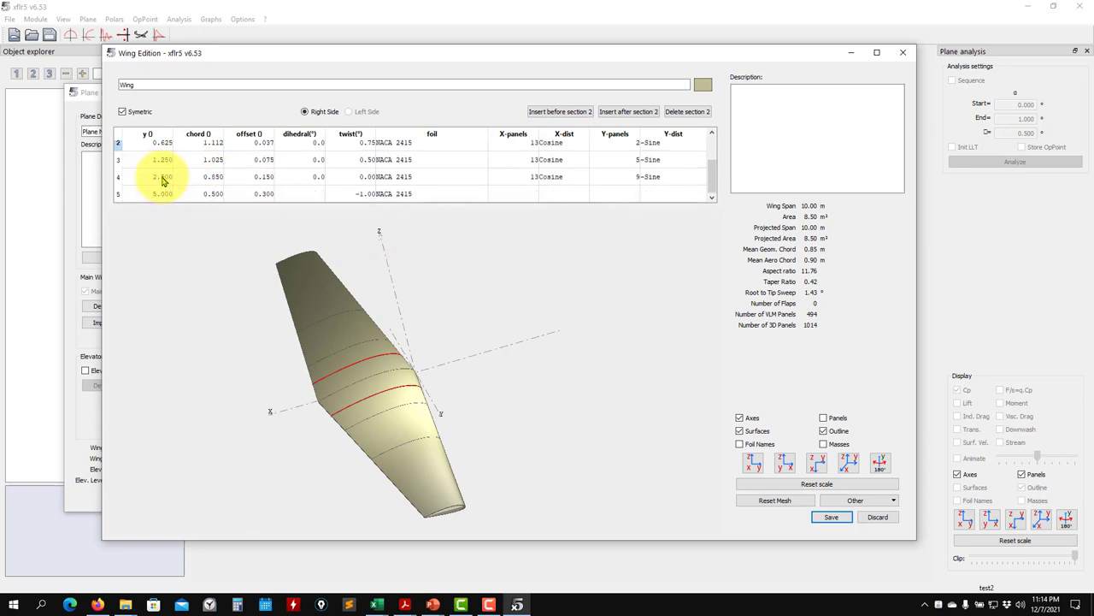
scroll(162, 176, "up", 1)
Try spanwise positions of 0.75 and 0.8 m for section 2, and 0.7 m for section 3.
double_click(162, 167)
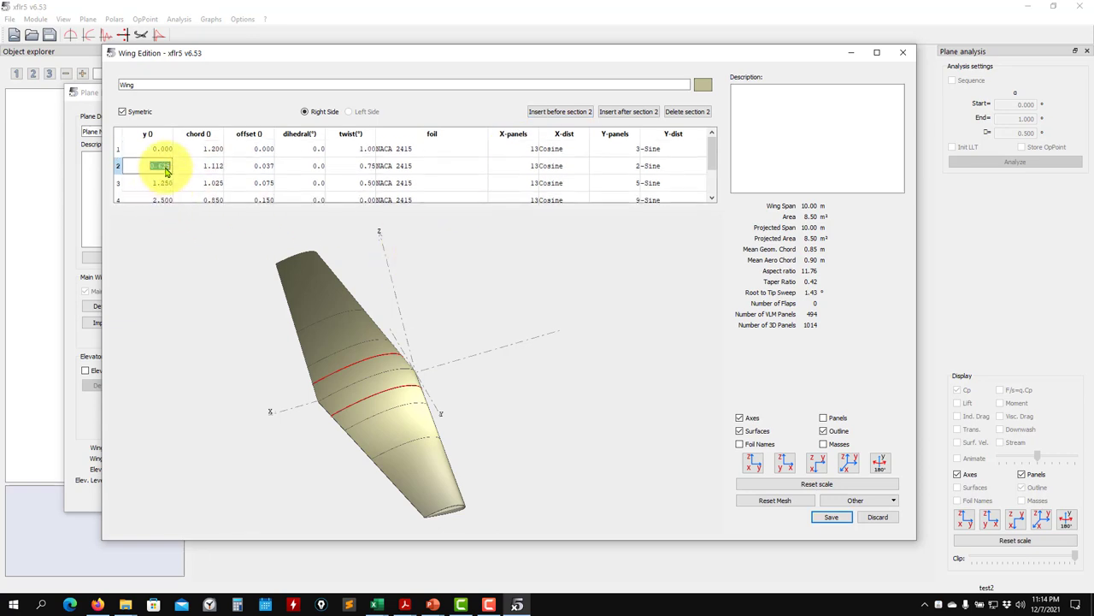
type("0.75")
key("Return")
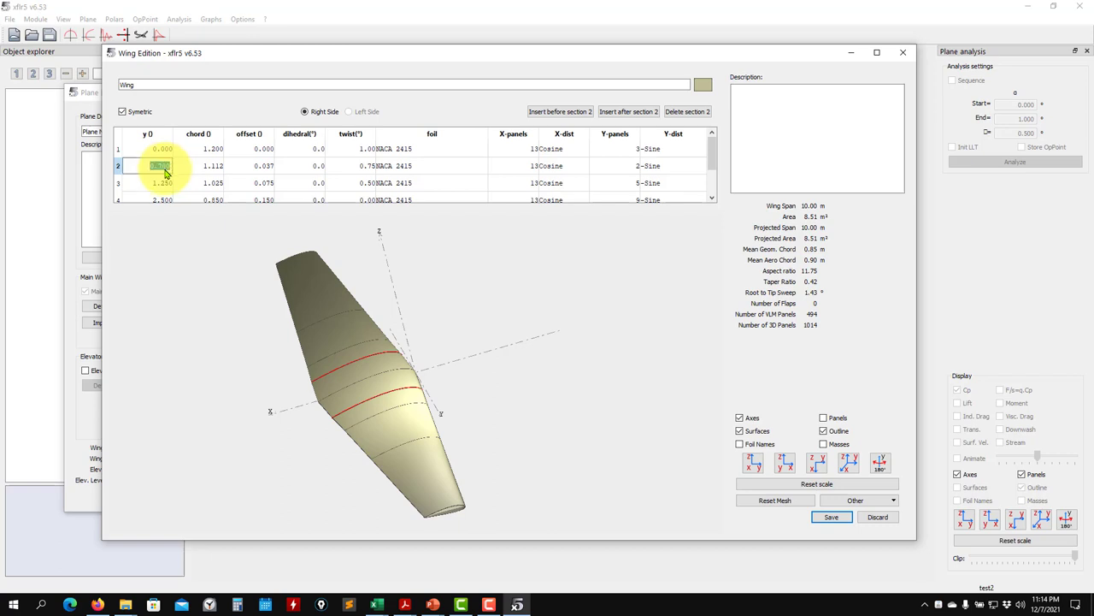
type("8")
key("Return")
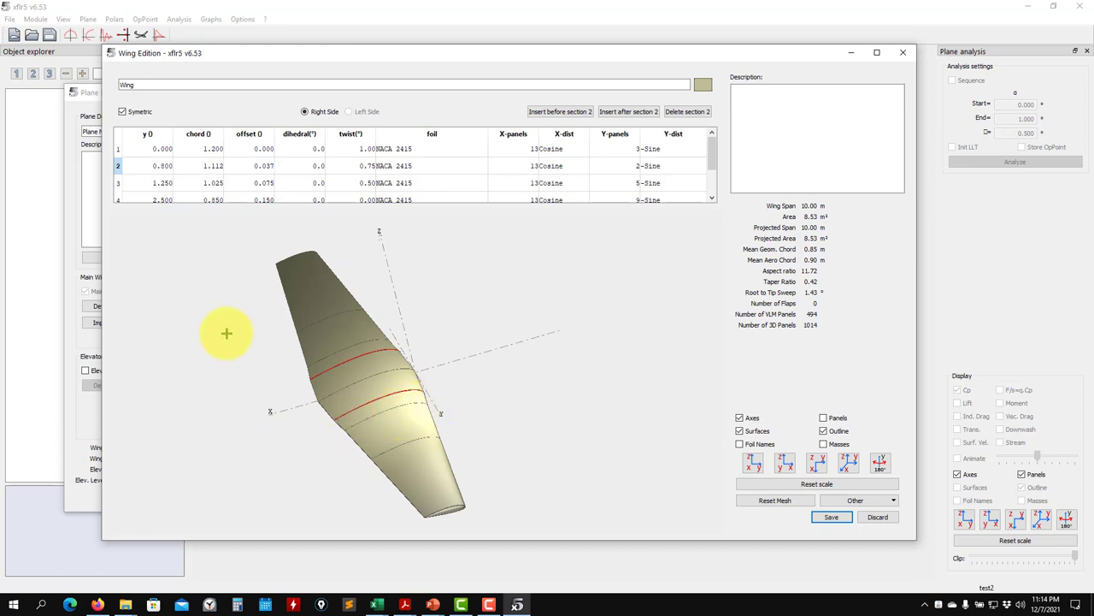
double_click(158, 182)
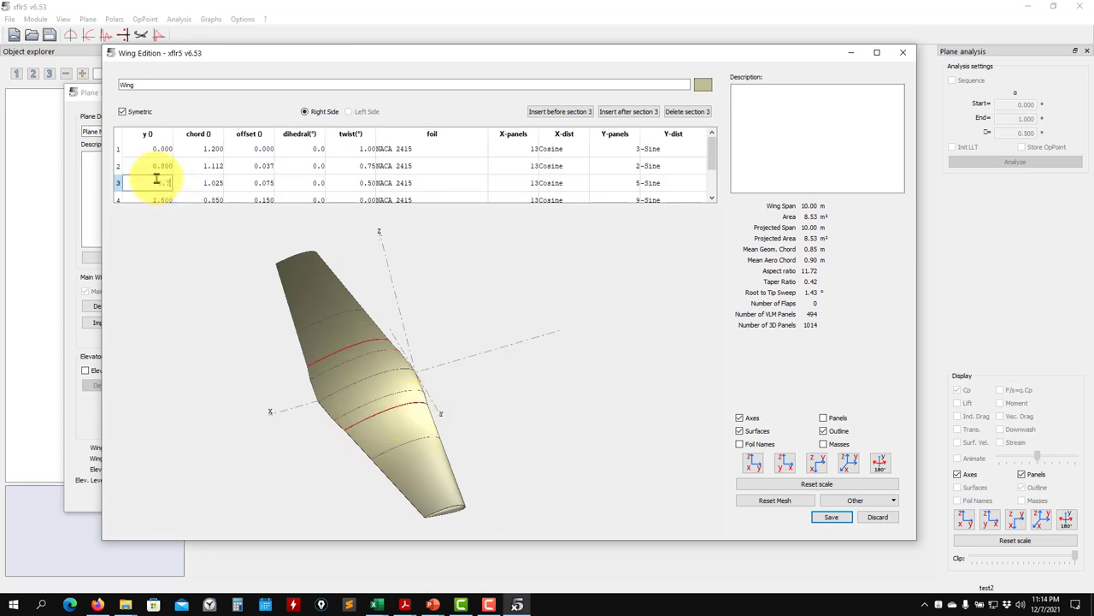
key("Return")
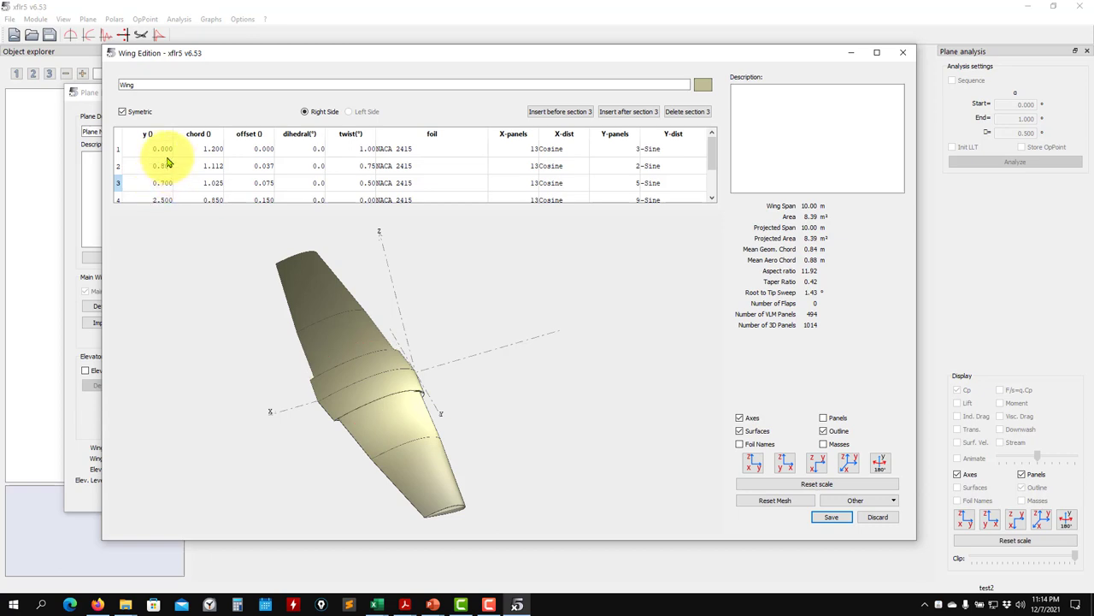
Delete all the intermediate sections, keeping only the root and the tip at 5 m.
left_click(146, 166)
left_click(687, 112)
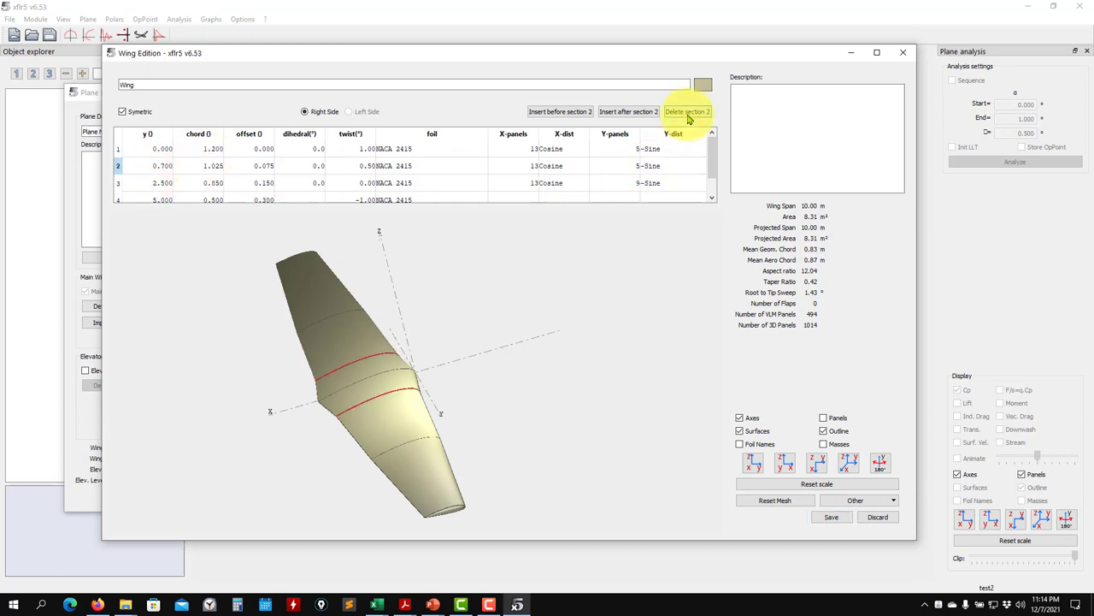
double_click(137, 166)
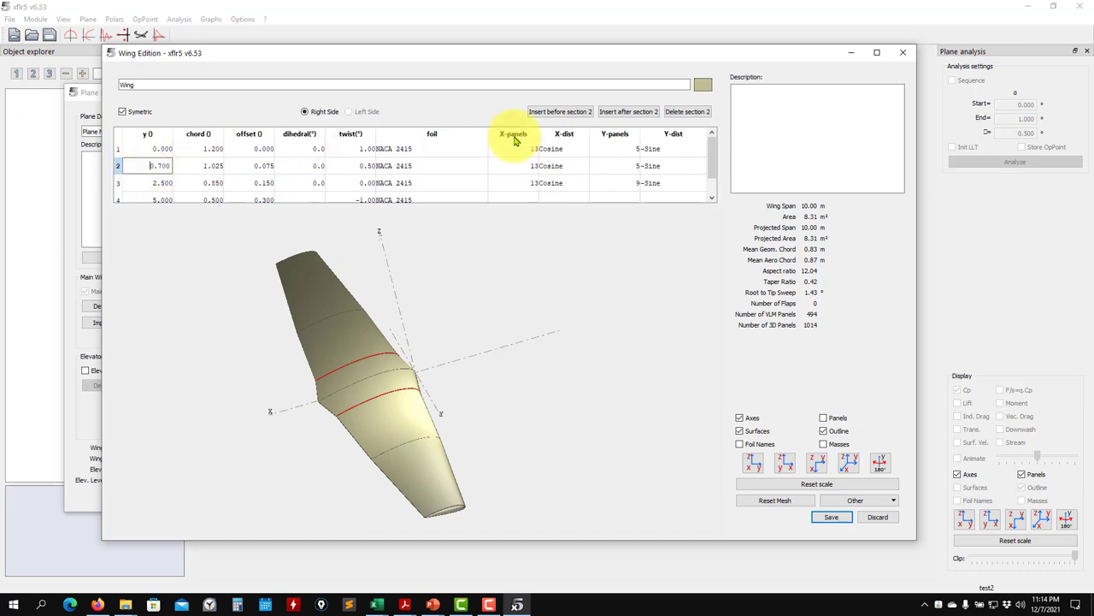
left_click(688, 112)
left_click(153, 164)
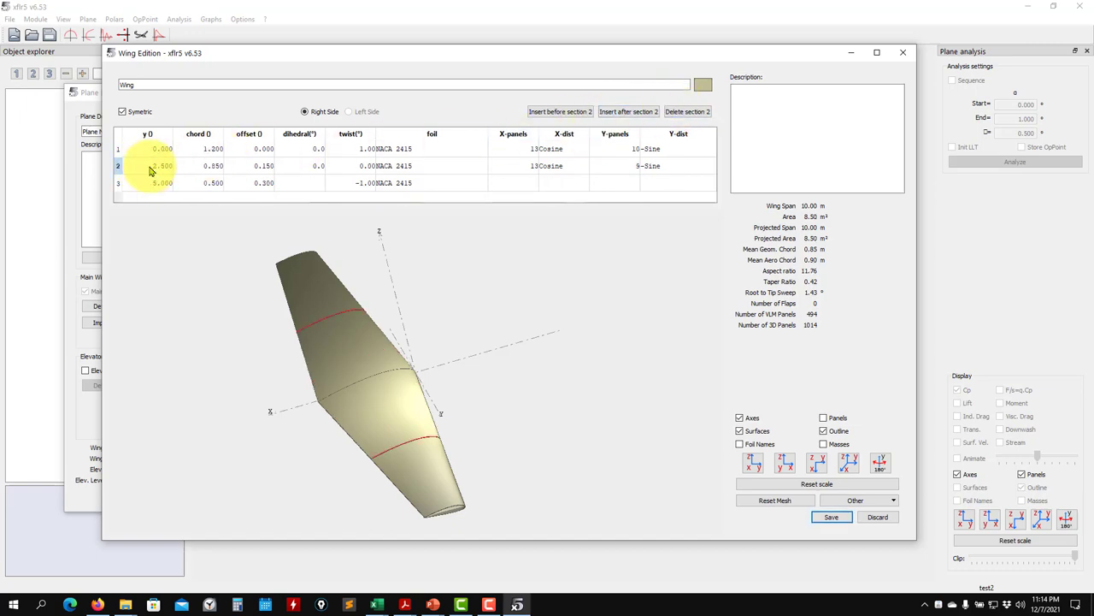
left_click(689, 112)
Save the wing definition and save the plane without an elevator or fin.
left_click_drag(366, 410, 370, 359)
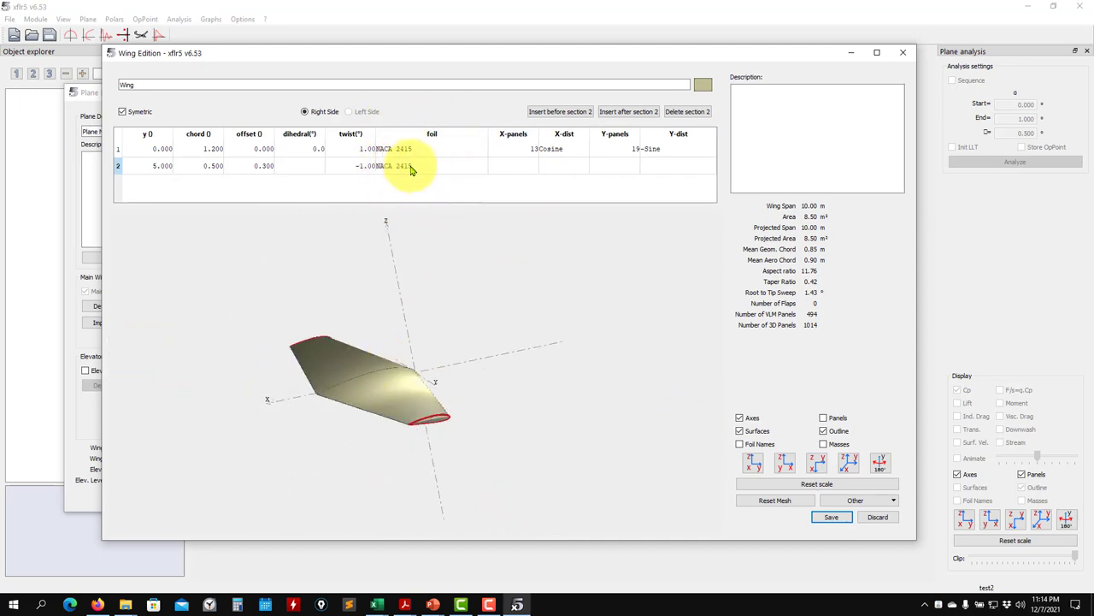
left_click(829, 520)
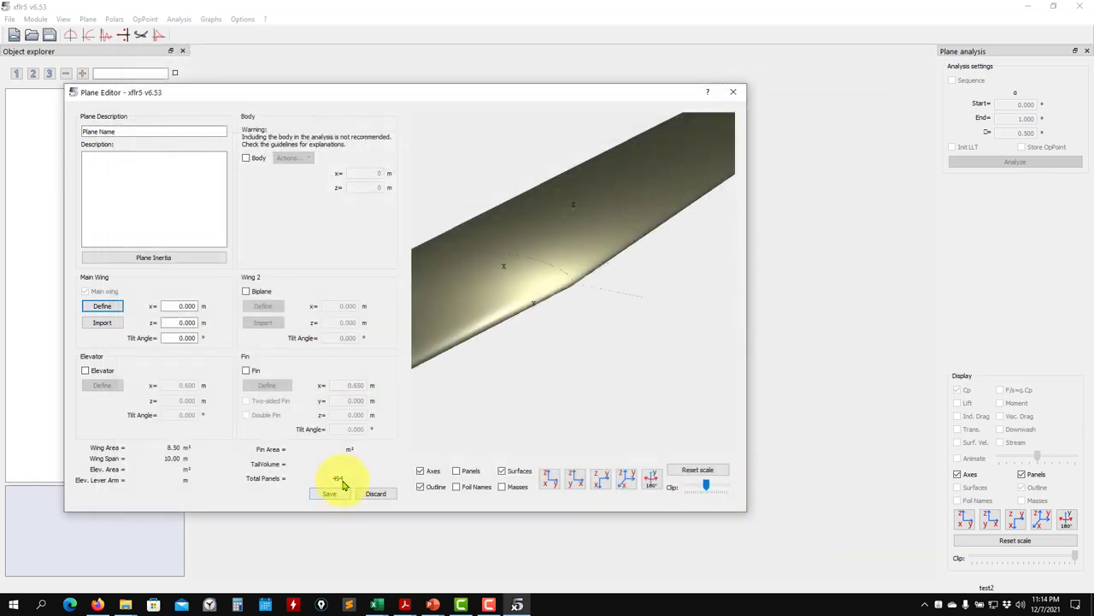
left_click_drag(564, 322, 408, 411)
left_click(329, 493)
Rename the new plane as taper1.
right_click(29, 96)
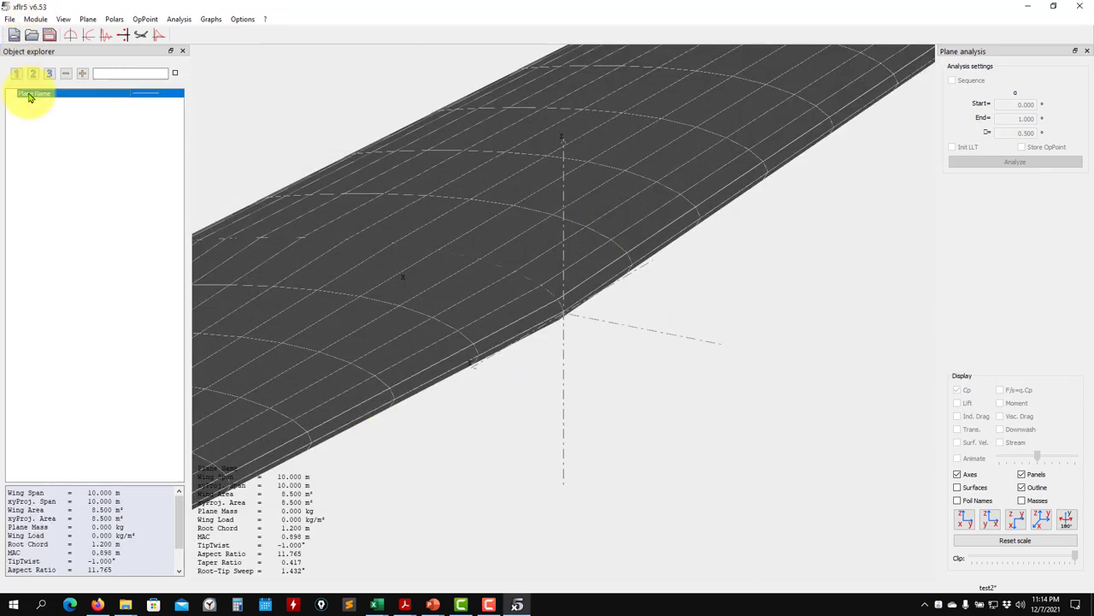
left_click(37, 93)
right_click(38, 92)
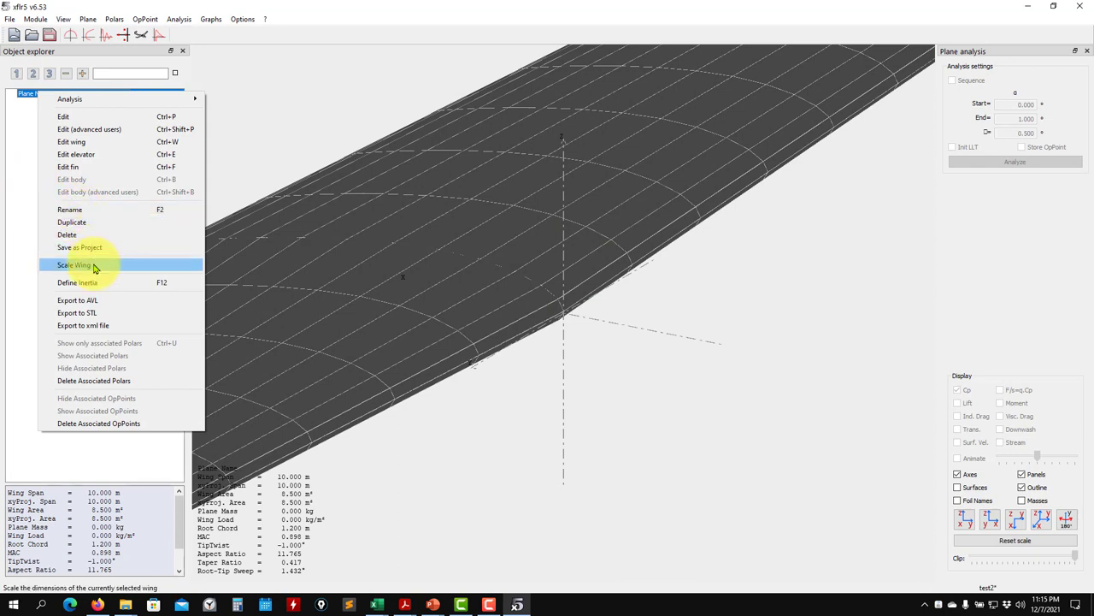
left_click(95, 212)
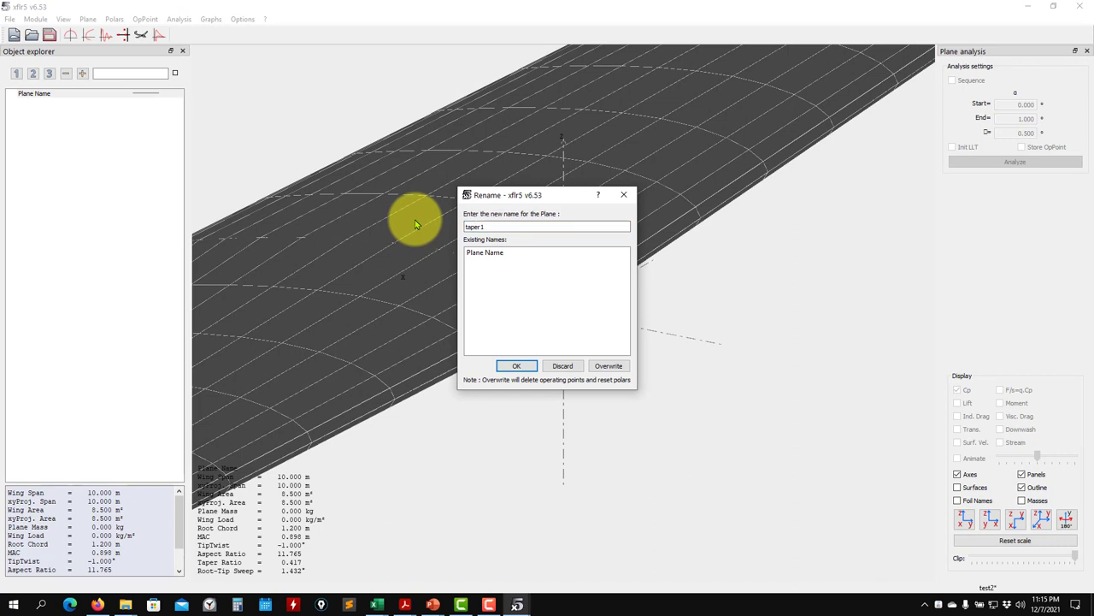
left_click(516, 365)
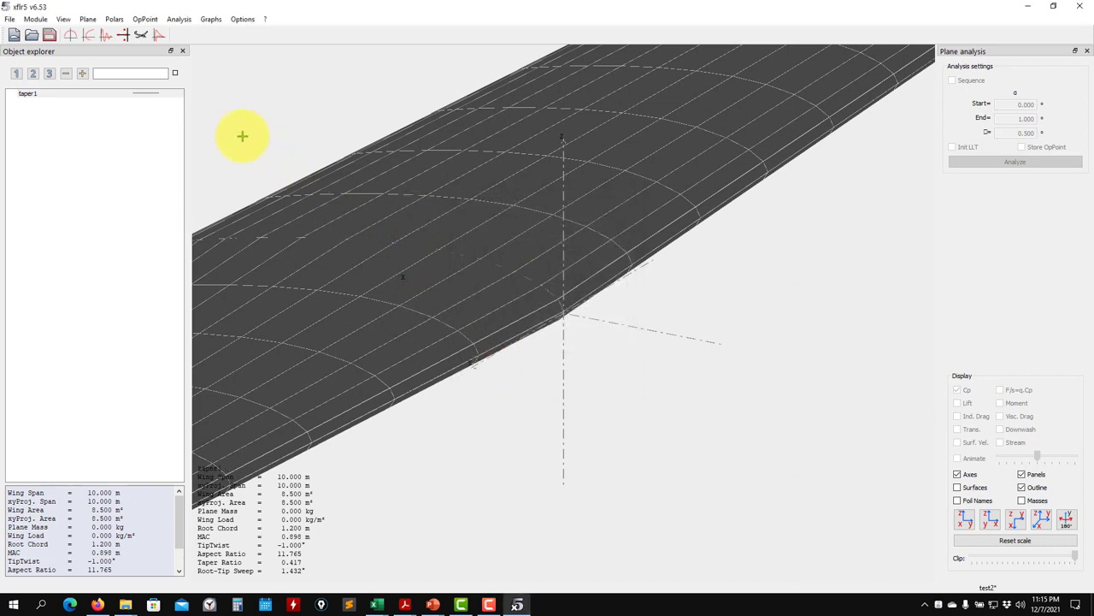
Define a Type 1 fixed-speed LLT analysis at 50 m/s for the taper1 plane.
left_click_drag(479, 291, 573, 359)
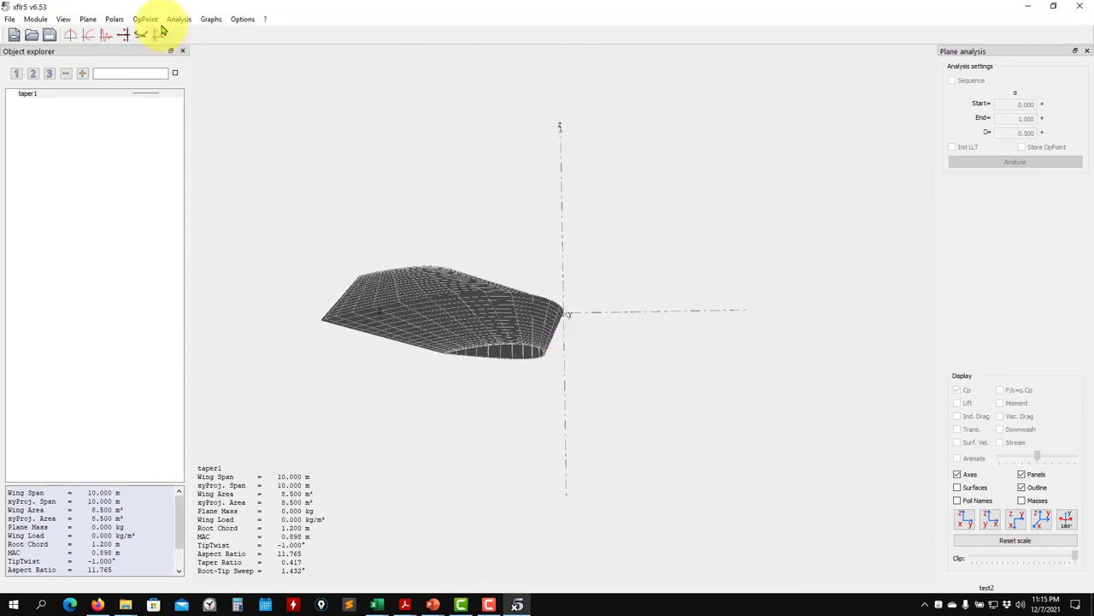
left_click(179, 19)
left_click(180, 32)
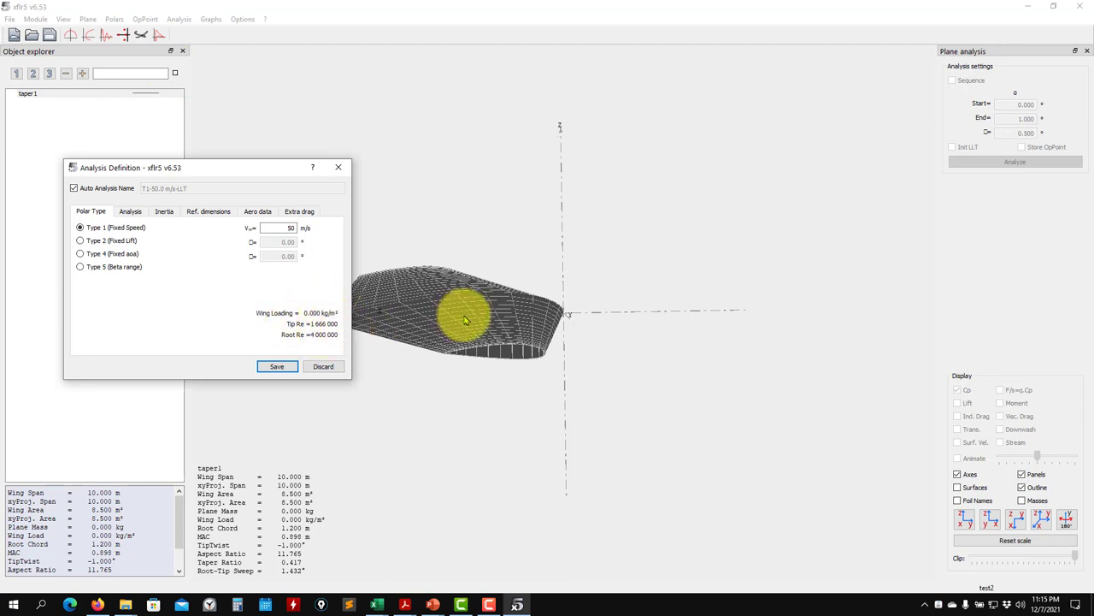
left_click(538, 378)
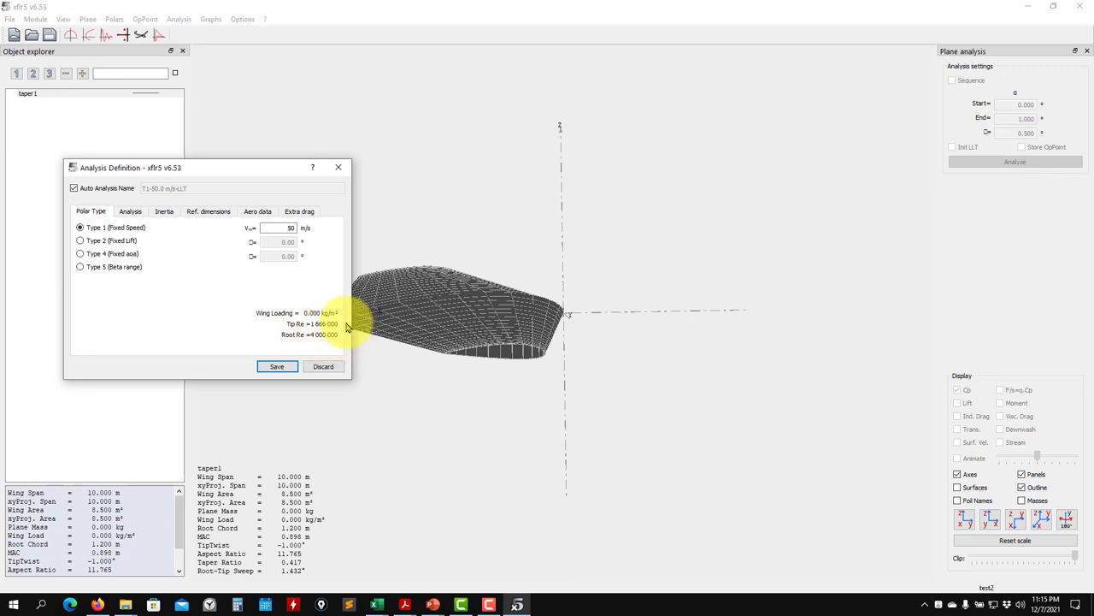
left_click(280, 368)
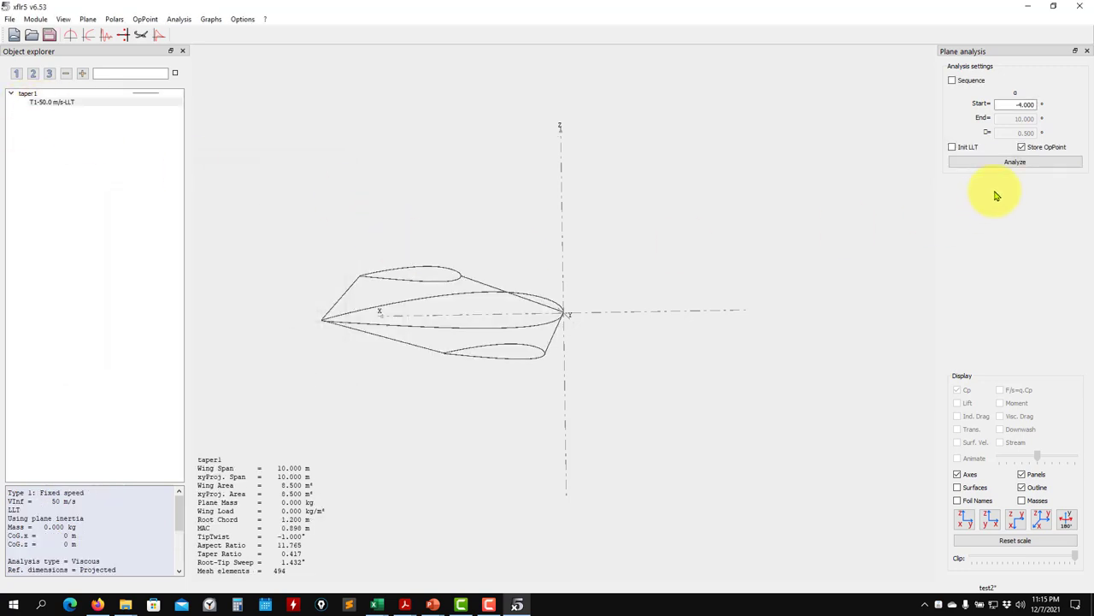
Run the LLT analysis as a sequence from -4° to 10° in 0.5° increments and read through its log.
left_click(972, 82)
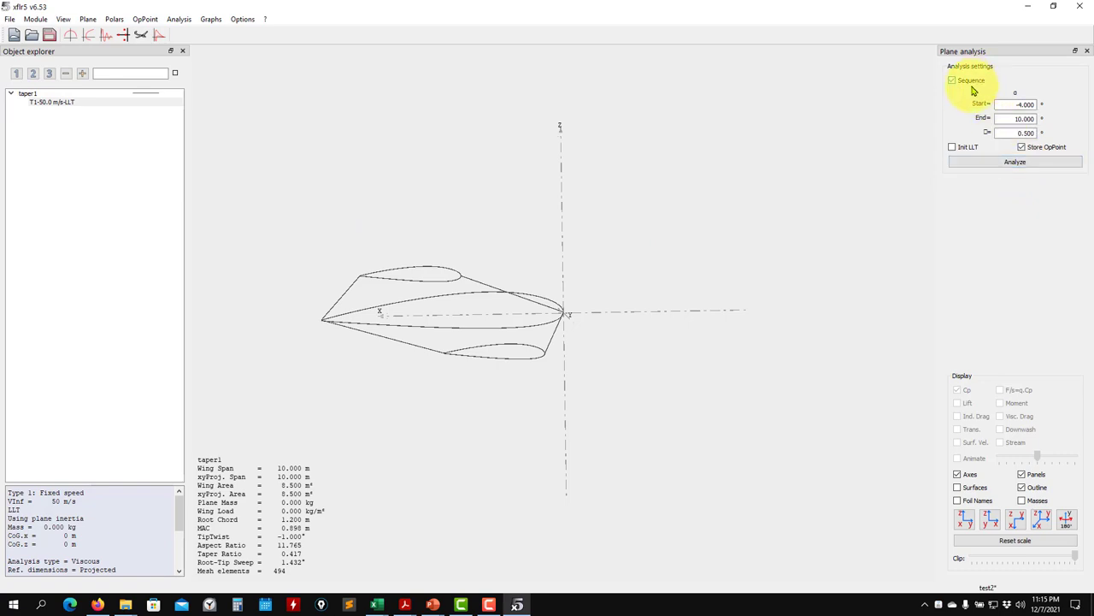
left_click(1015, 163)
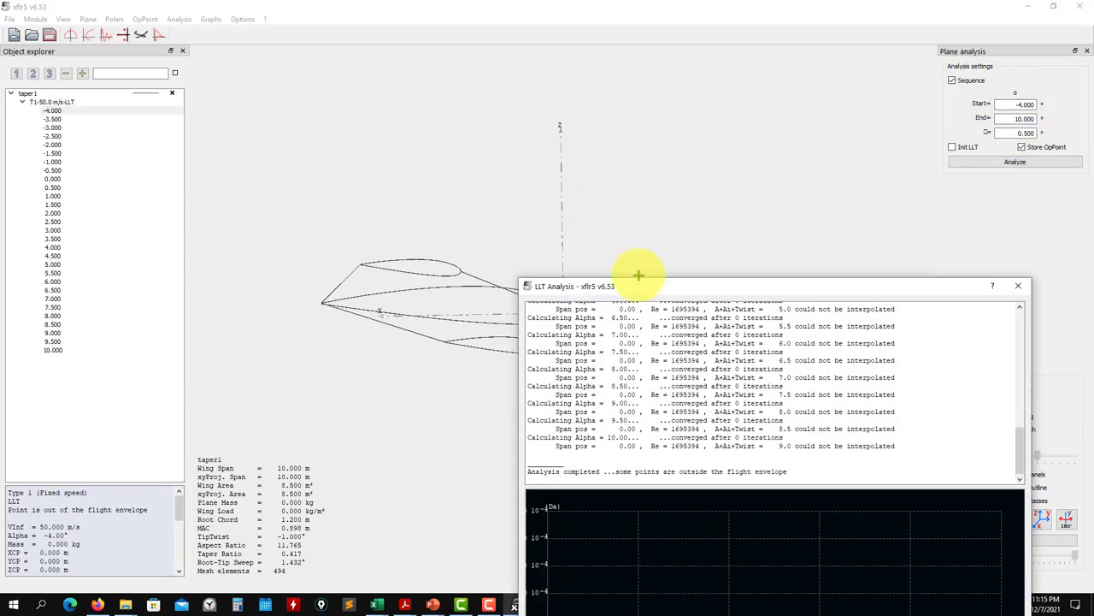
scroll(843, 378, "up", 20)
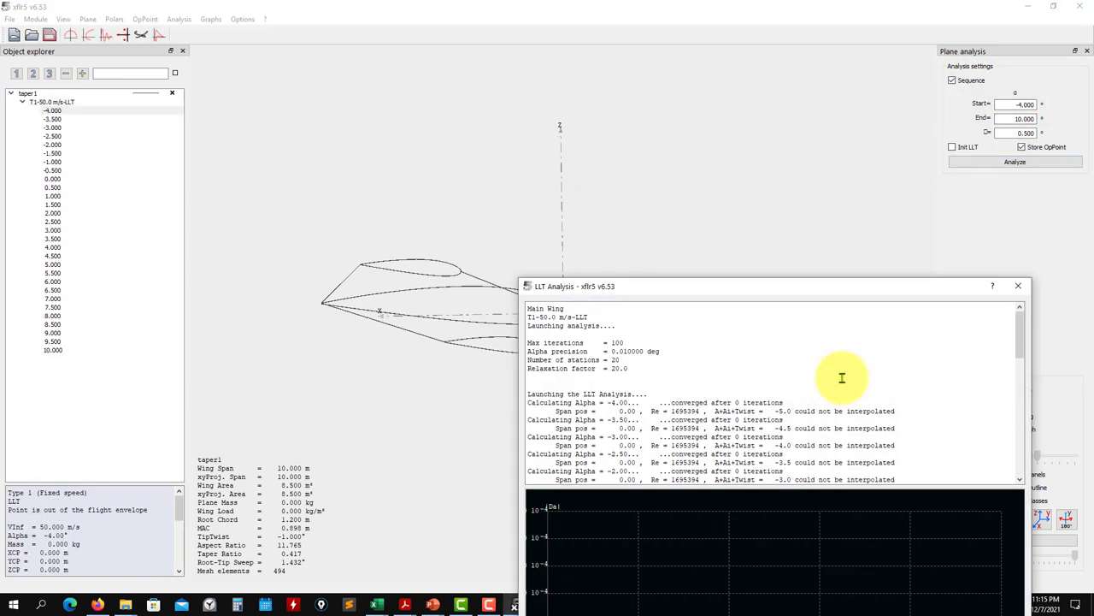
scroll(842, 377, "down", 12)
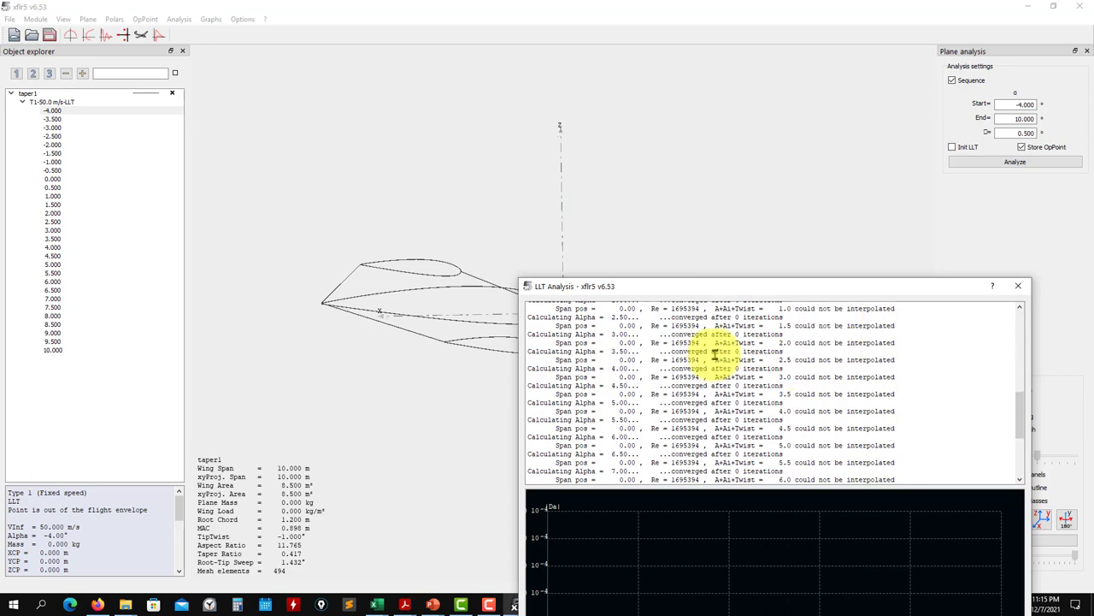
scroll(714, 359, "down", 2)
scroll(712, 352, "up", 15)
scroll(705, 368, "down", 20)
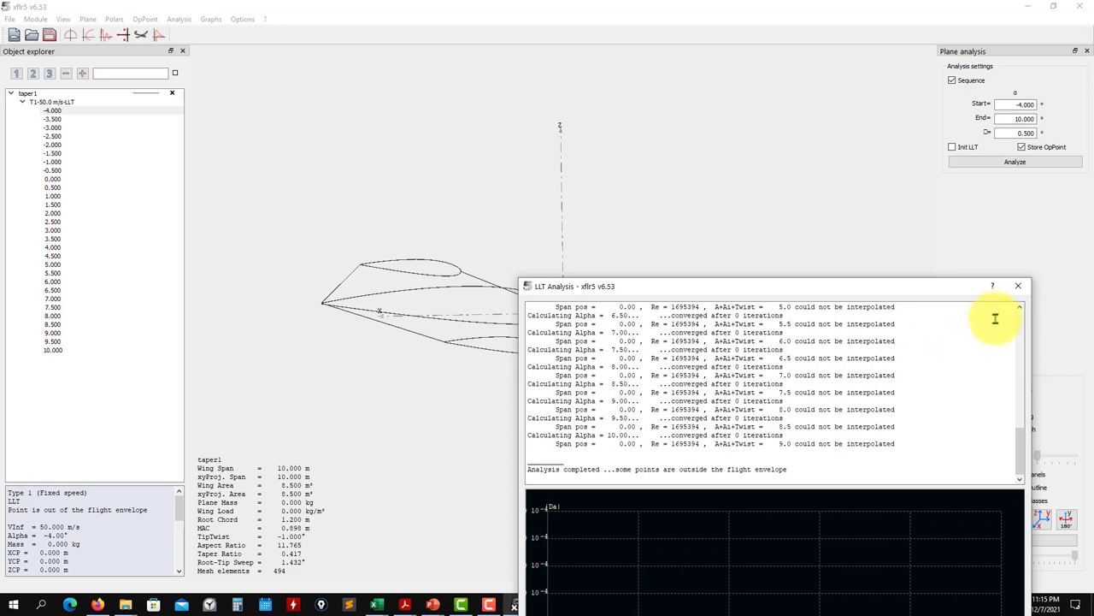
left_click(1018, 285)
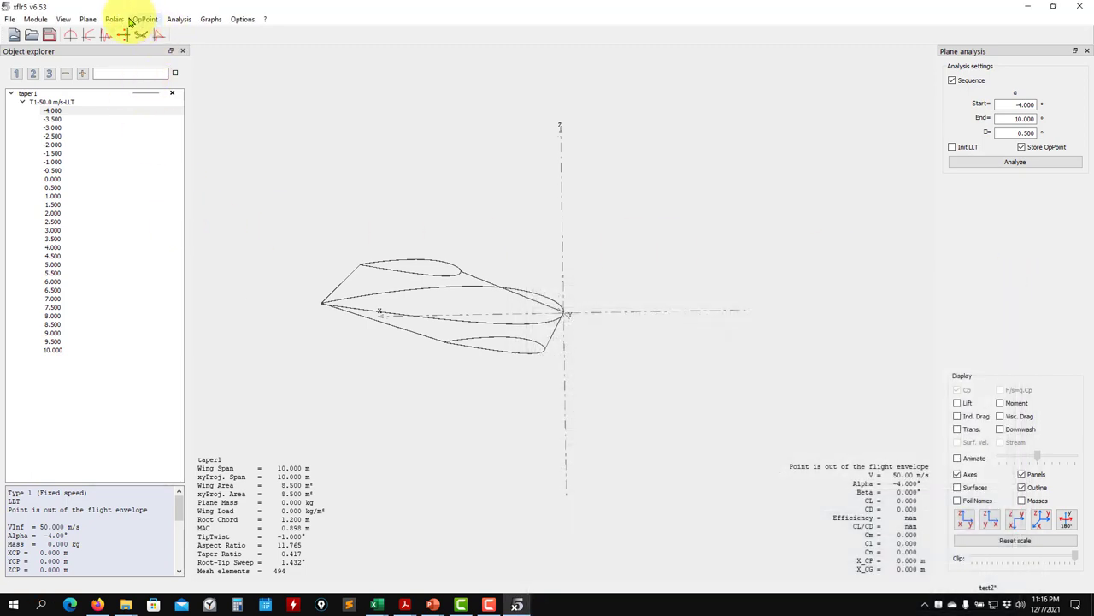
left_click(178, 19)
left_click(195, 33)
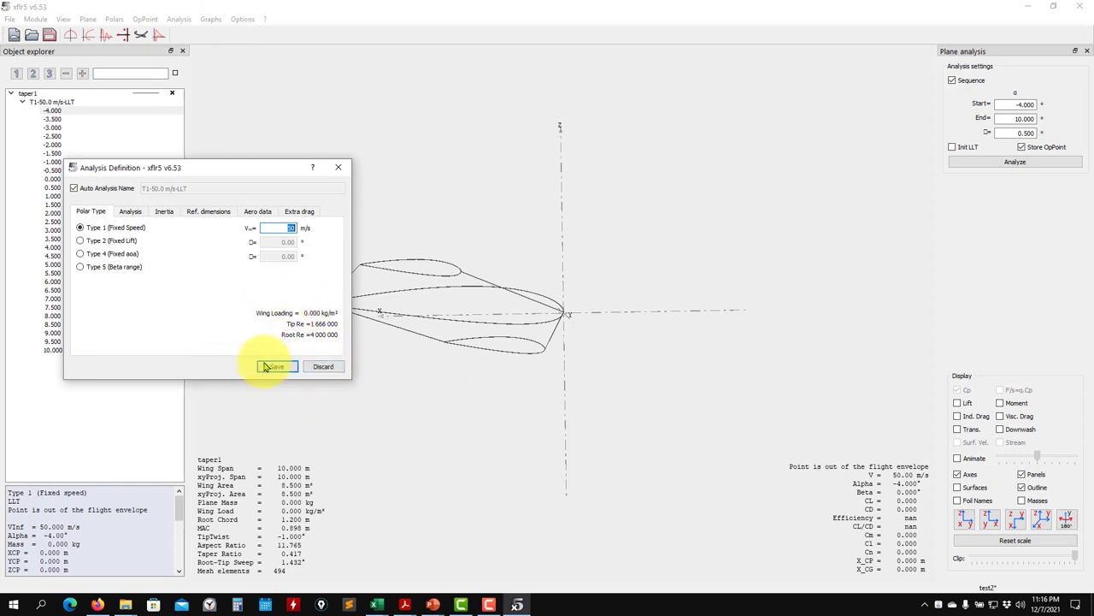
left_click(340, 169)
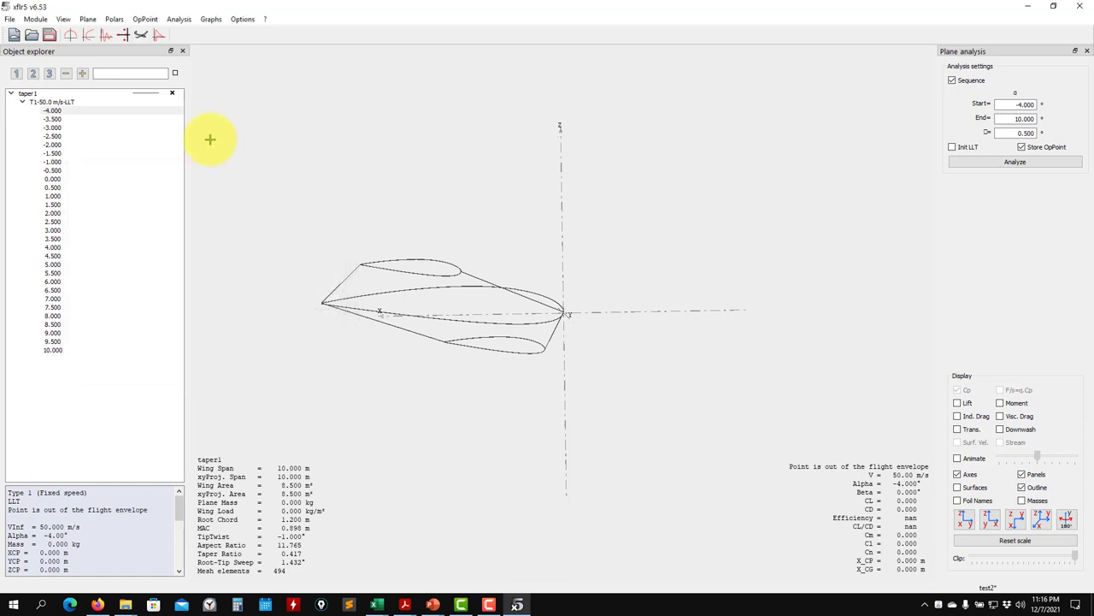
Switch to the XFoil Direct Analysis module for the NACA 2415 foil.
left_click(35, 19)
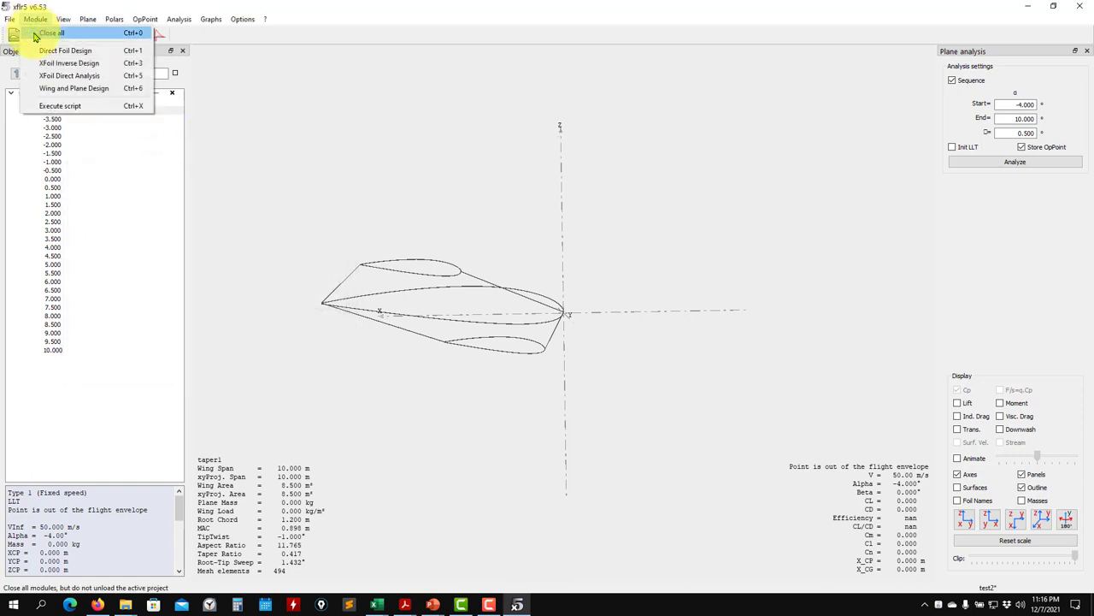
left_click(67, 76)
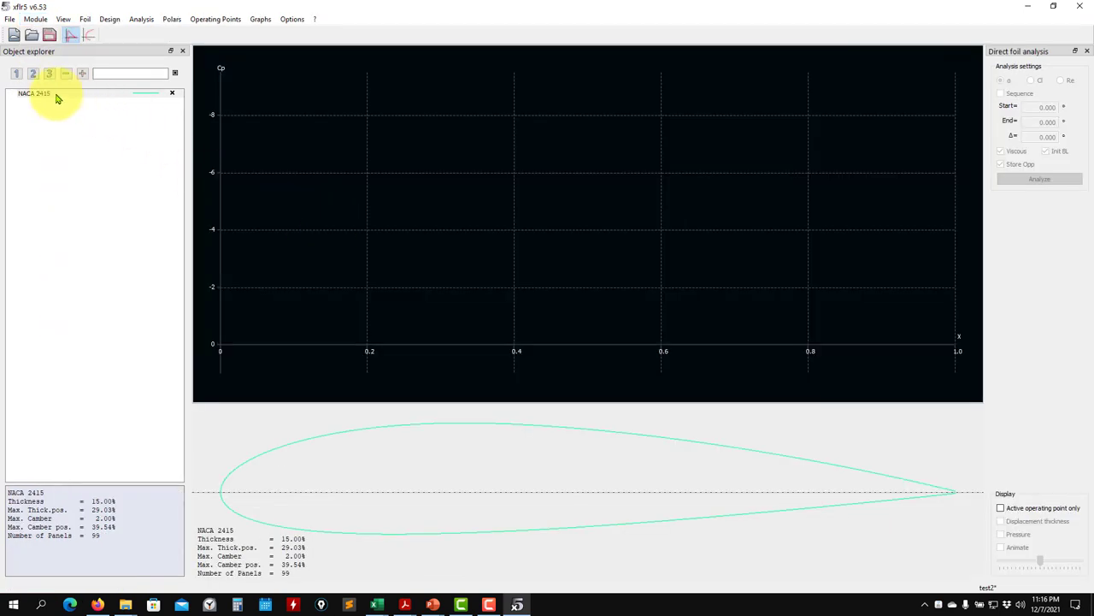
Start a batch analysis for the NACA 2415 foil and set its first Reynolds number to 1,500,000.
left_click(54, 96)
left_click(143, 20)
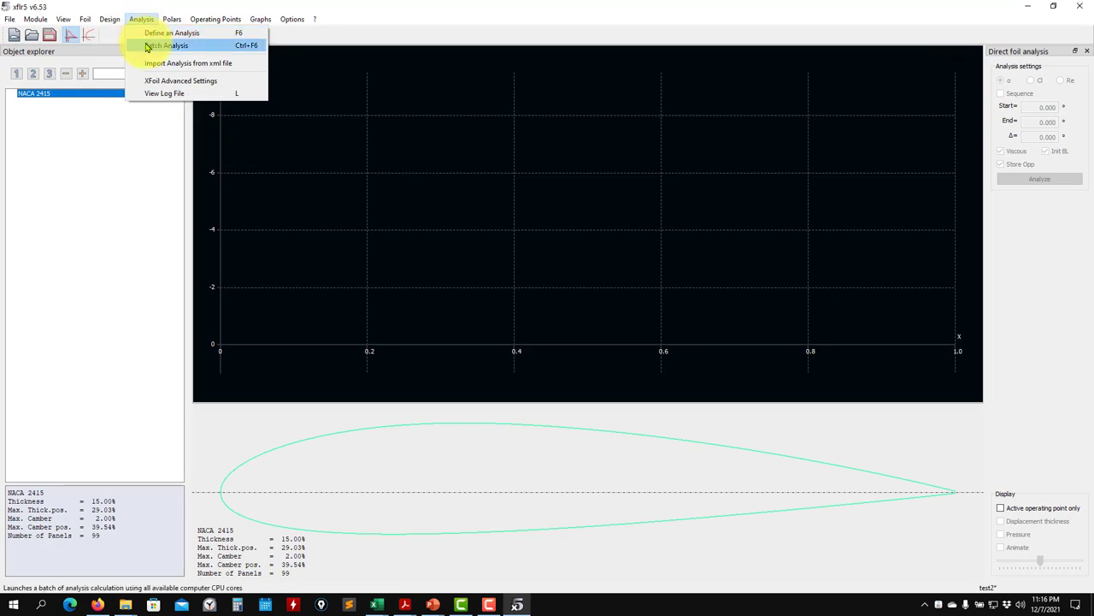
left_click(147, 48)
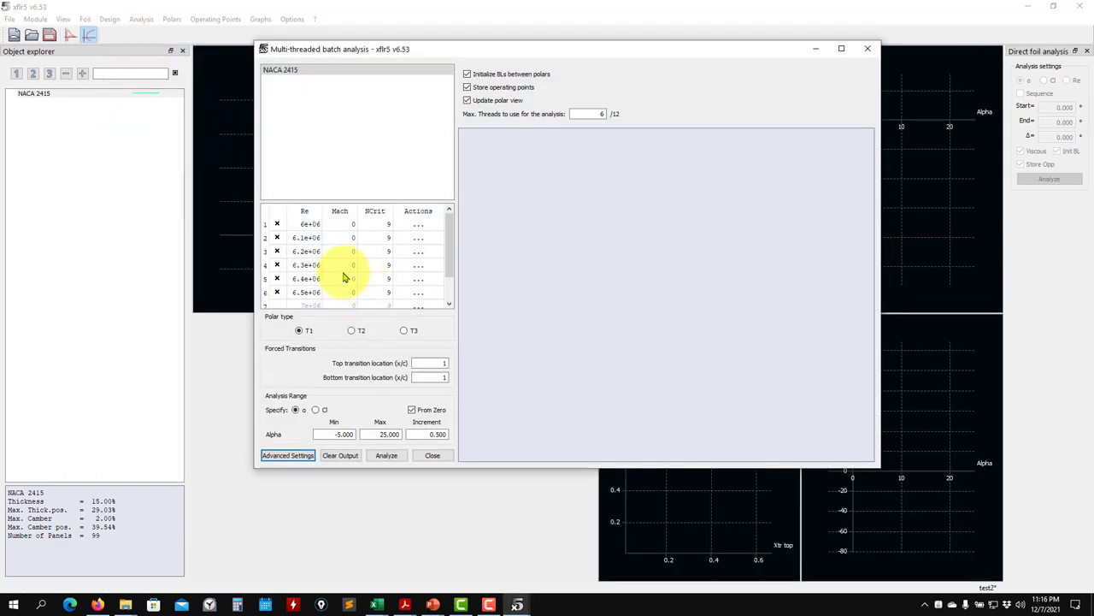
double_click(306, 225)
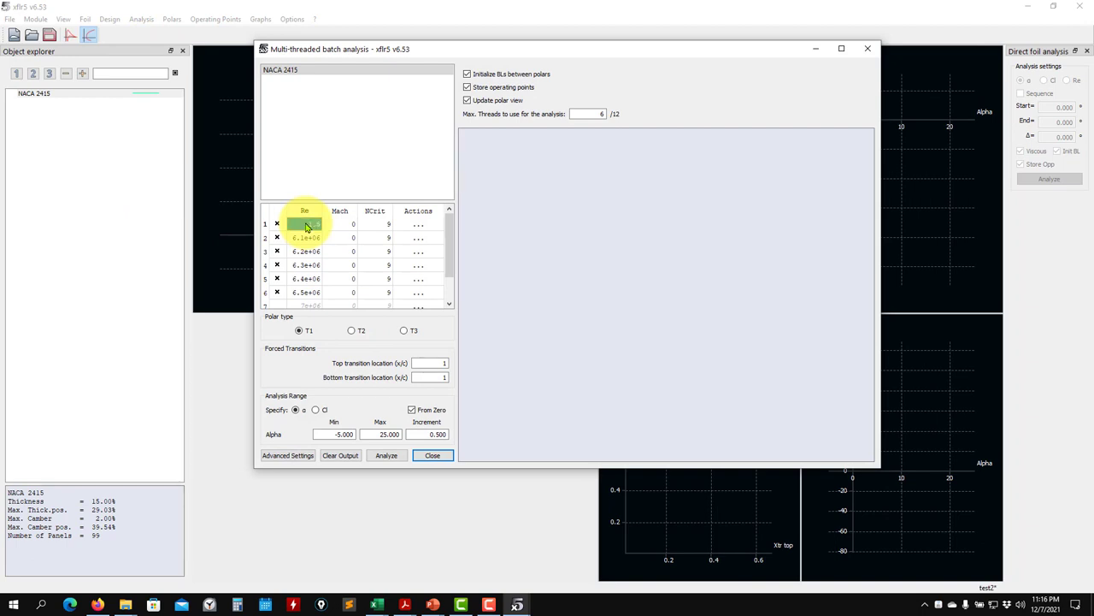
left_click(306, 227)
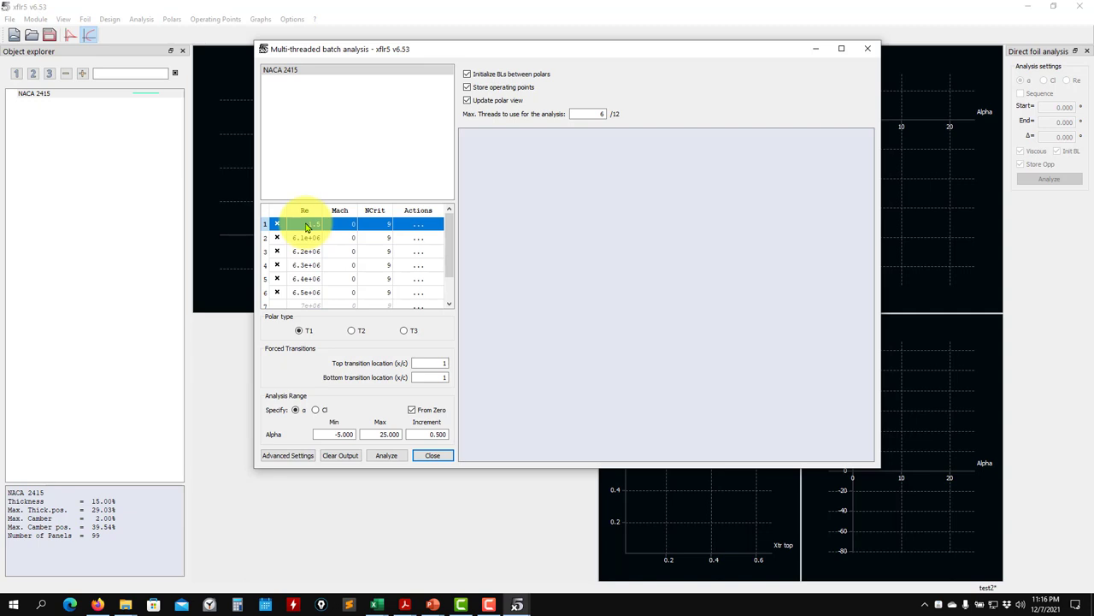
double_click(308, 226)
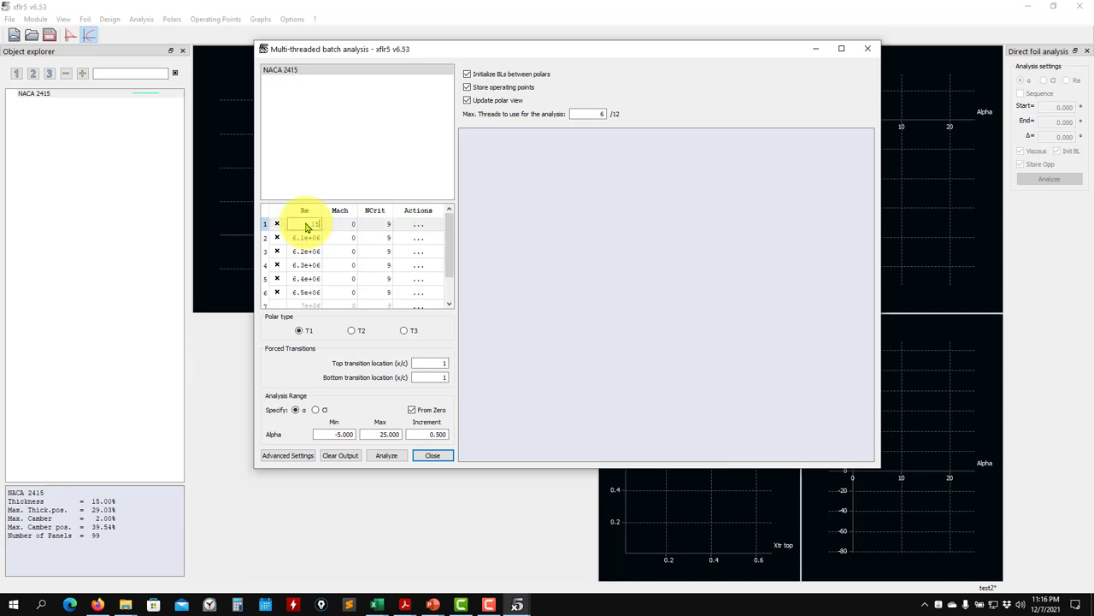
type("1500000")
key("Return")
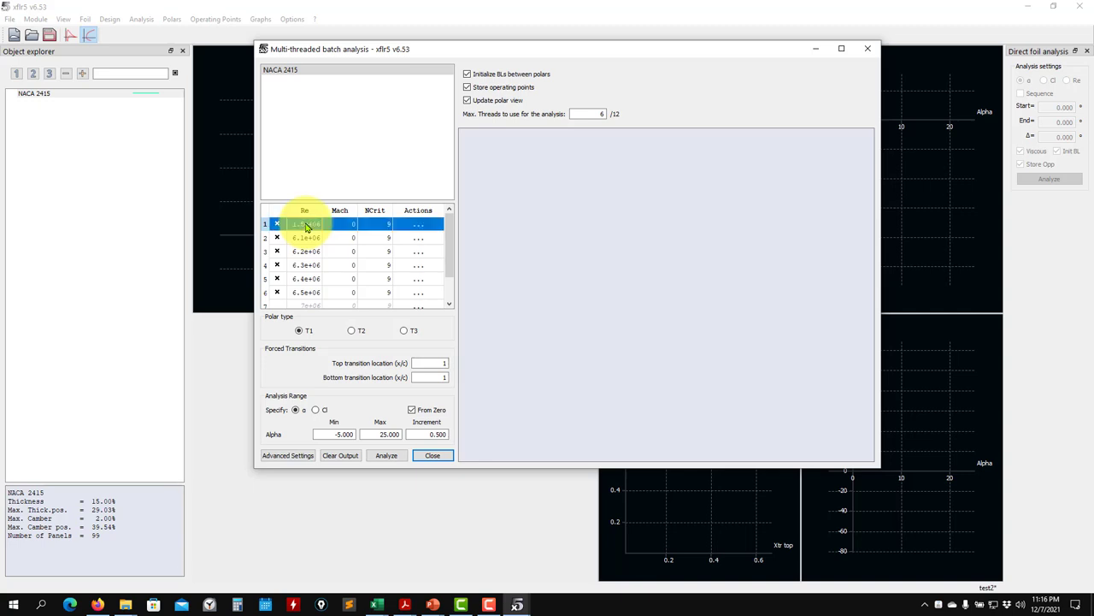
Fill the following Reynolds number rows of the batch list from 1.6e+06 up to 4.5e+06 in steps of 100,000.
double_click(297, 239)
type("1")
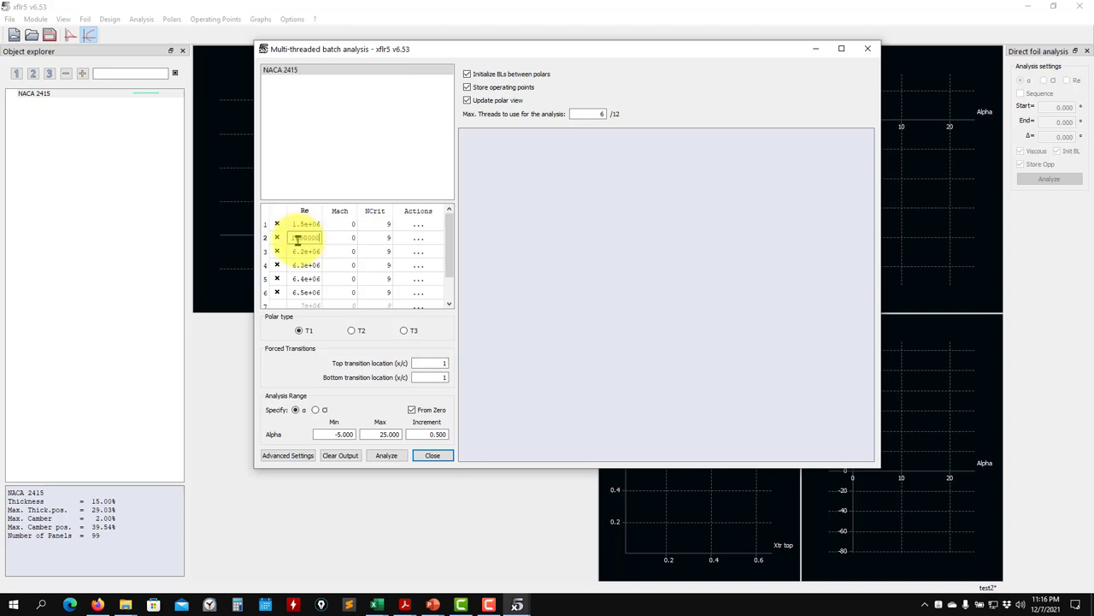
double_click(303, 253)
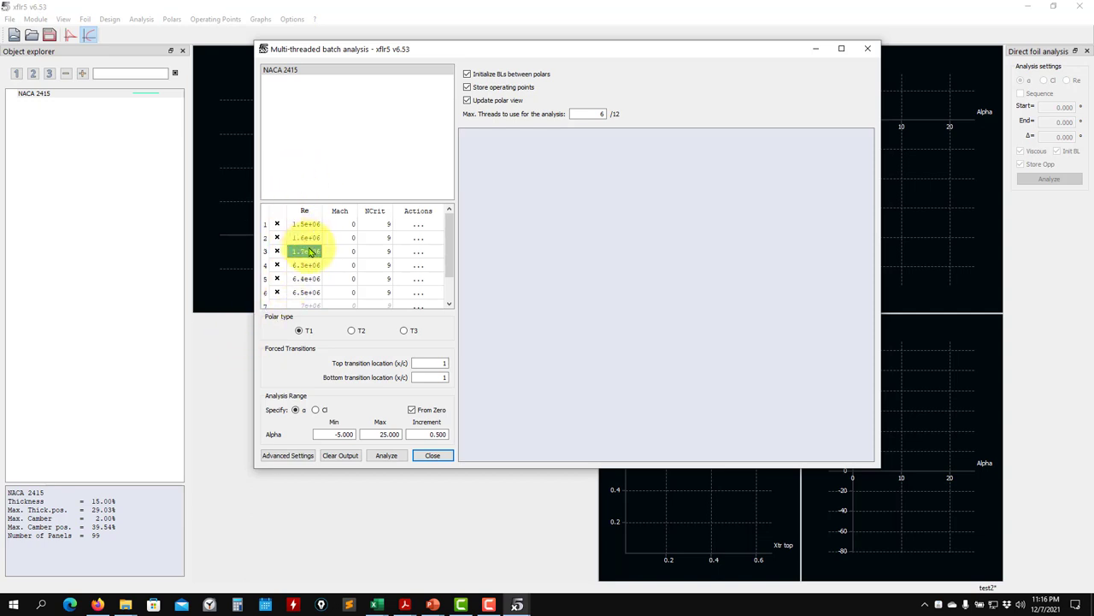
double_click(301, 266)
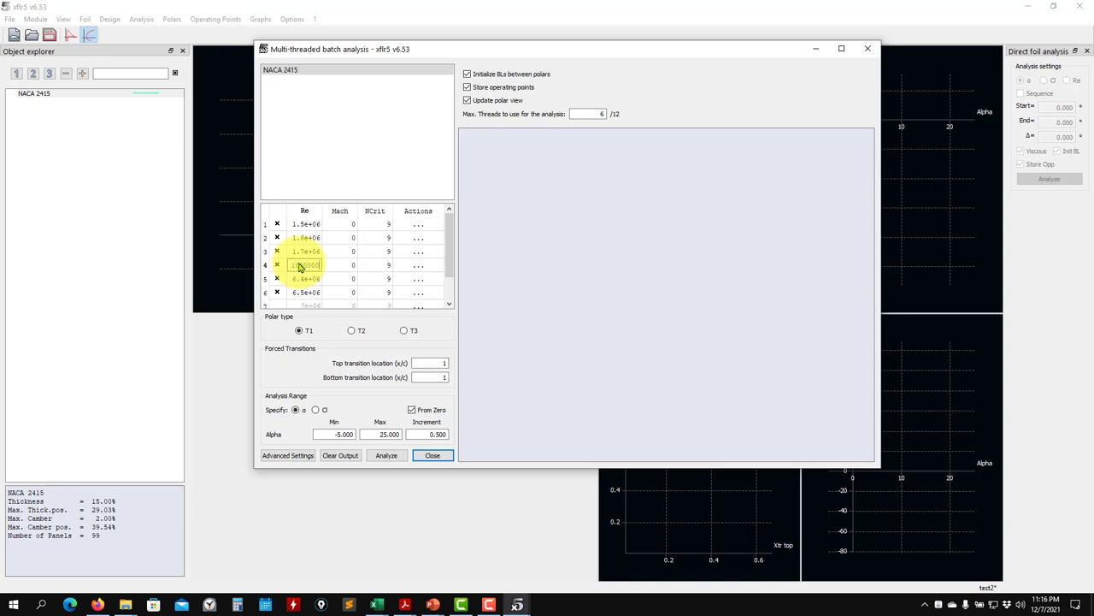
key("Return")
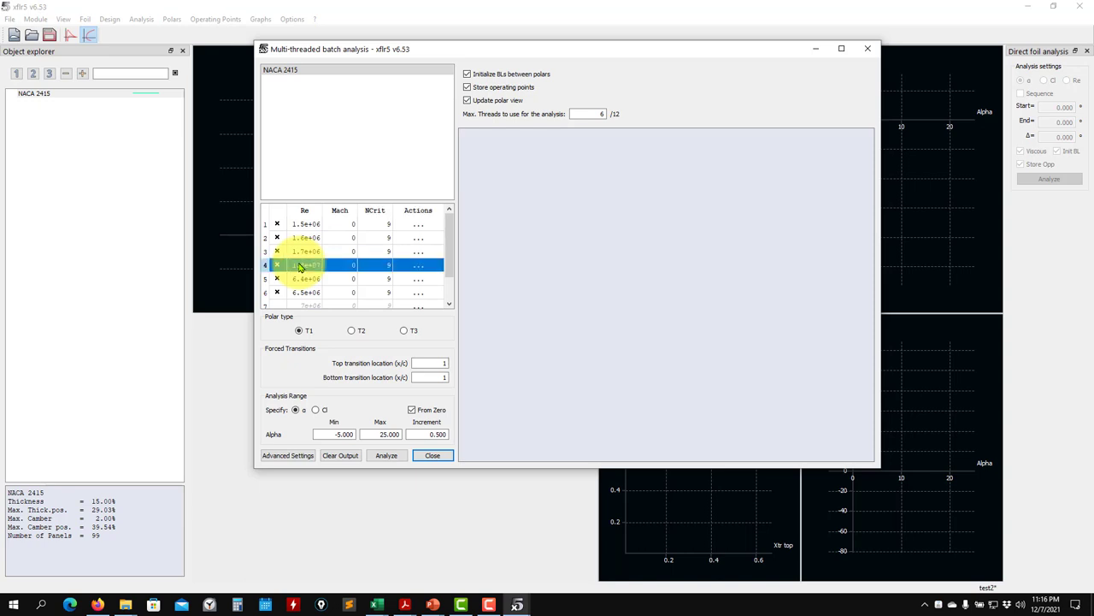
double_click(301, 266)
key("Return")
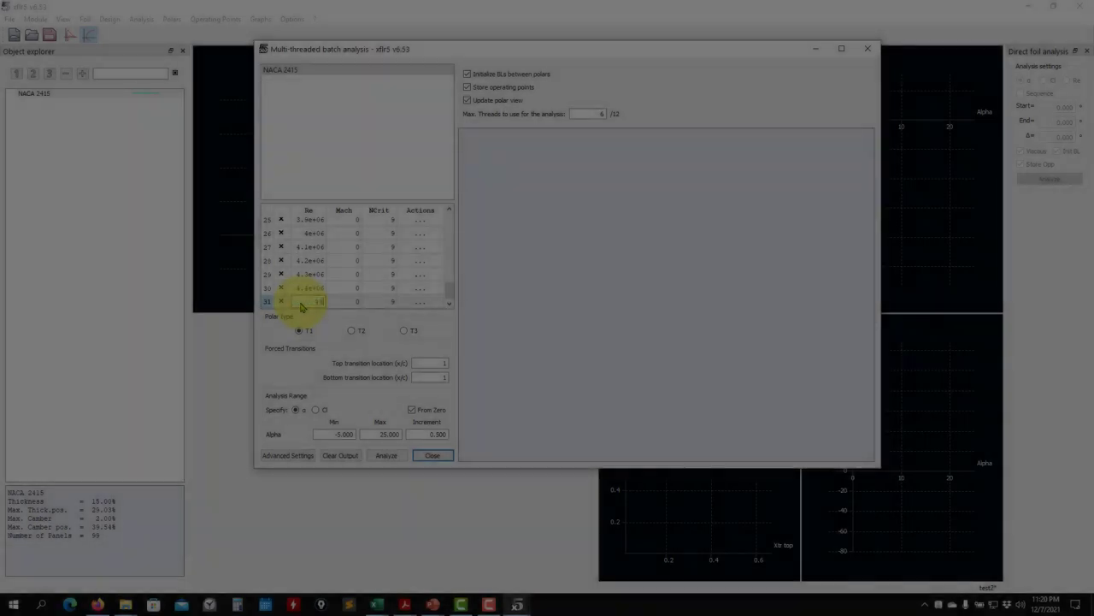
key("Return")
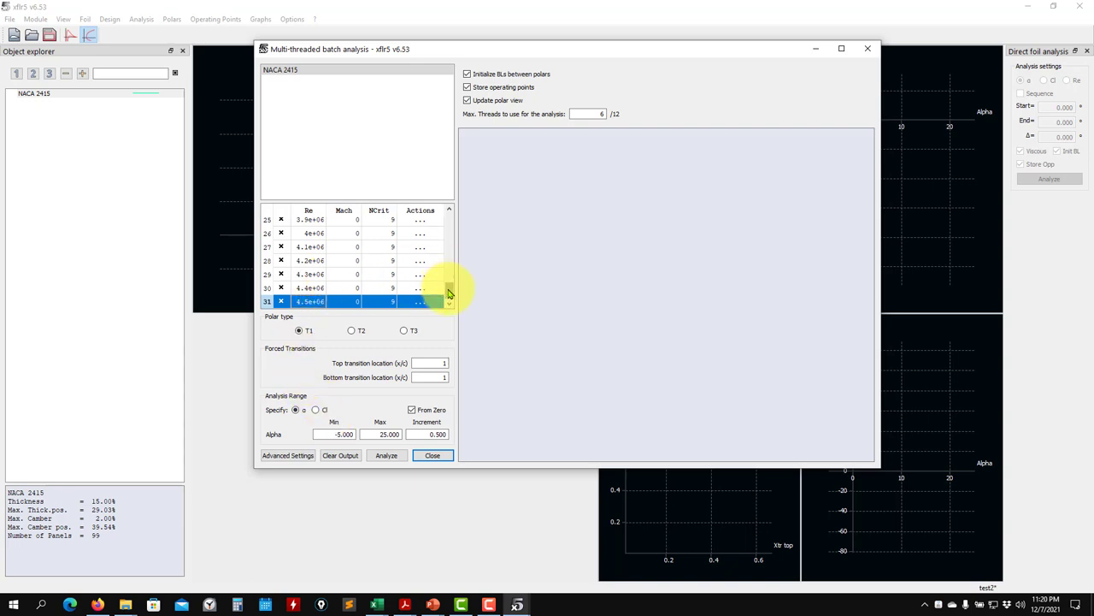
Insert an extra row after the last Reynolds number in the batch list and delete it again.
mouse_move(449, 293)
left_mouse_down()
mouse_move(450, 218)
mouse_move(437, 296)
left_mouse_up()
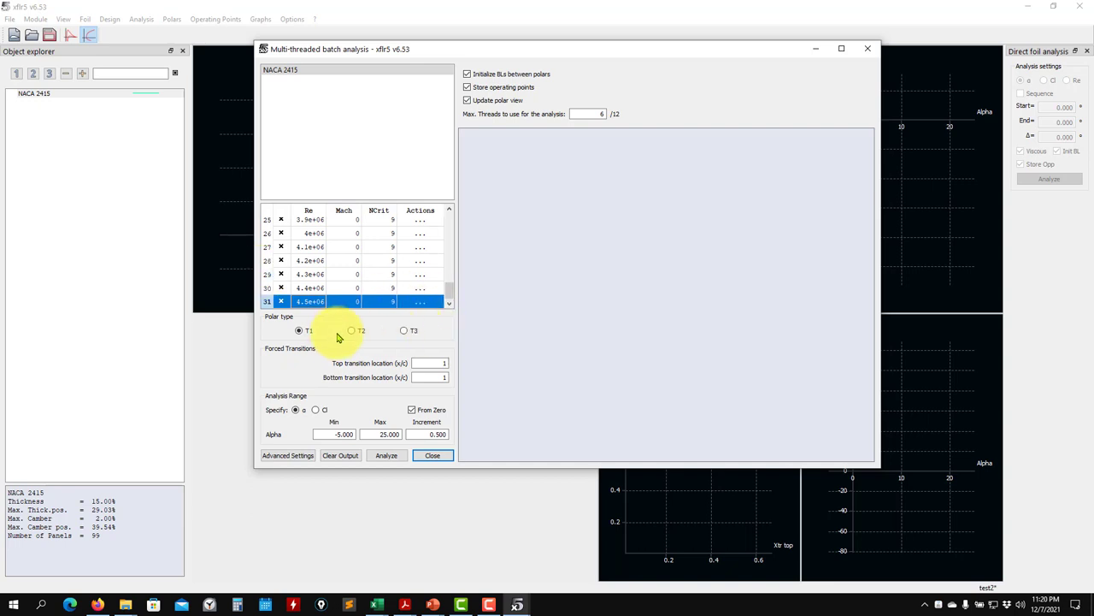
left_click(421, 304)
left_click(433, 336)
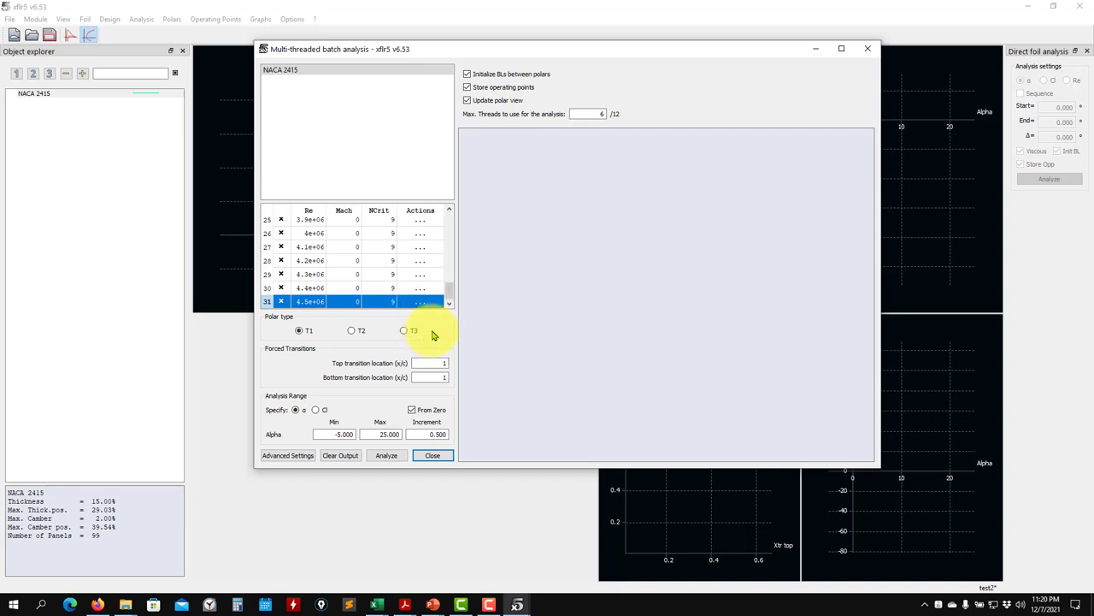
left_click(423, 306)
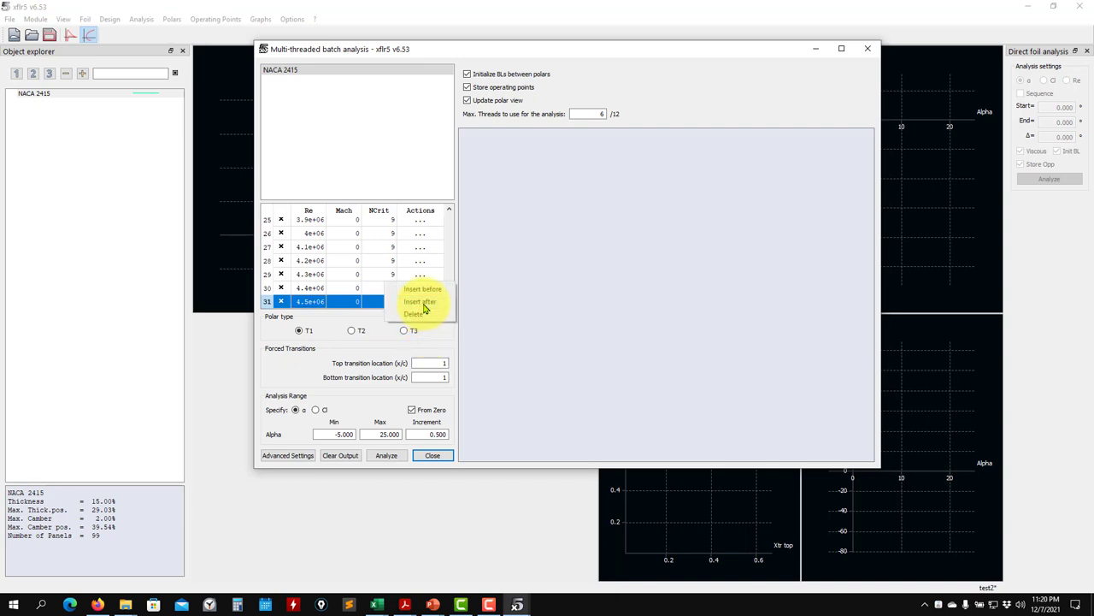
left_click(419, 301)
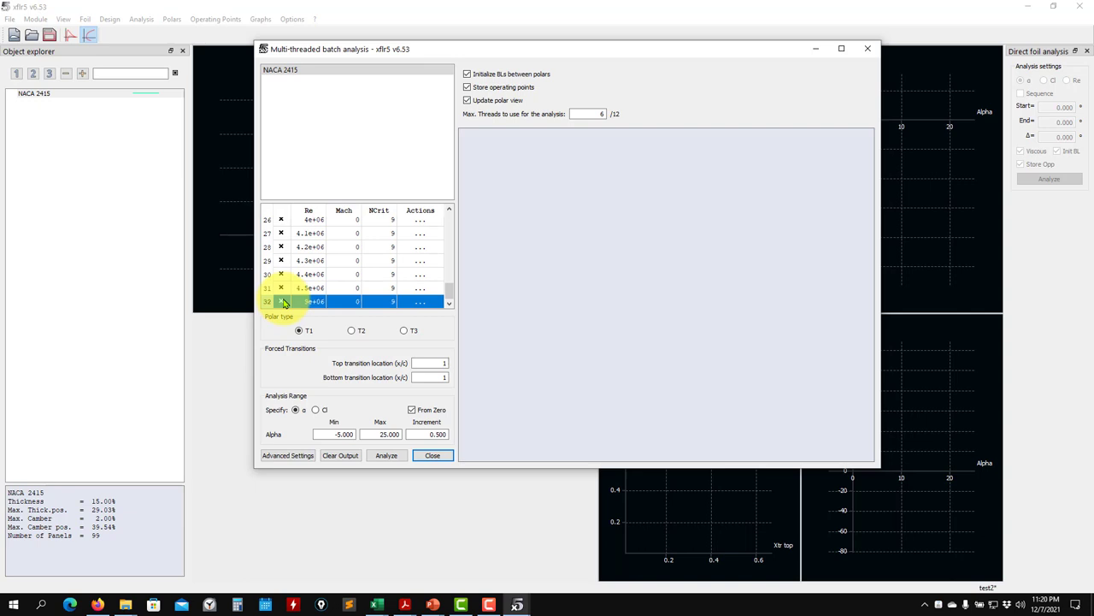
left_click(423, 301)
left_click(425, 293)
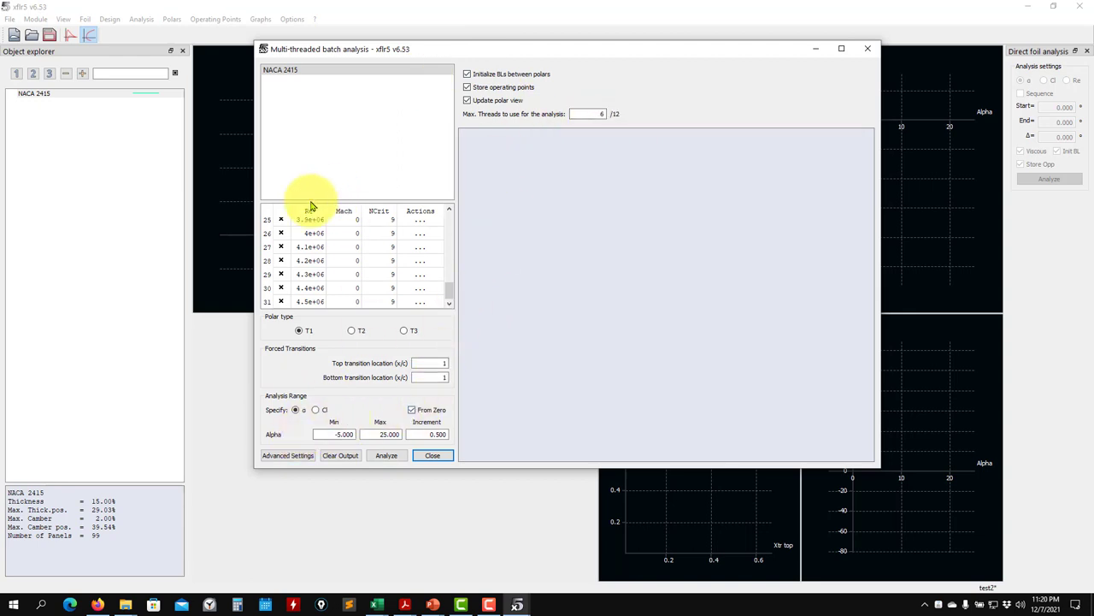
Reopen the batch analysis, run the T1 polars for alpha -5° to 25° in 0.5° increments, and close it on completion.
scroll(313, 251, "up", 8)
scroll(313, 252, "down", 8)
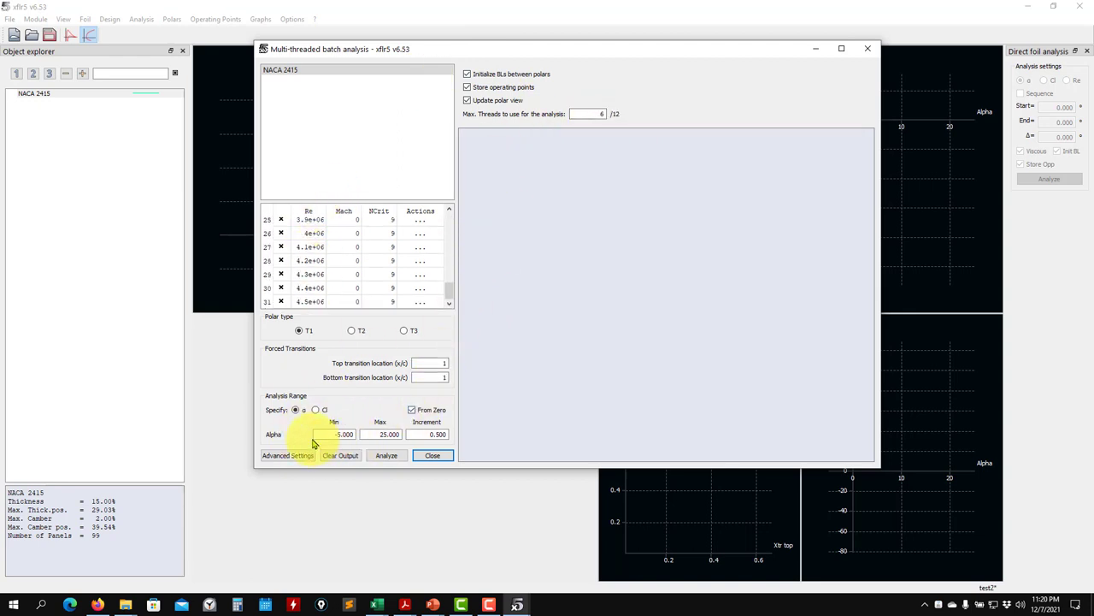
left_click(431, 456)
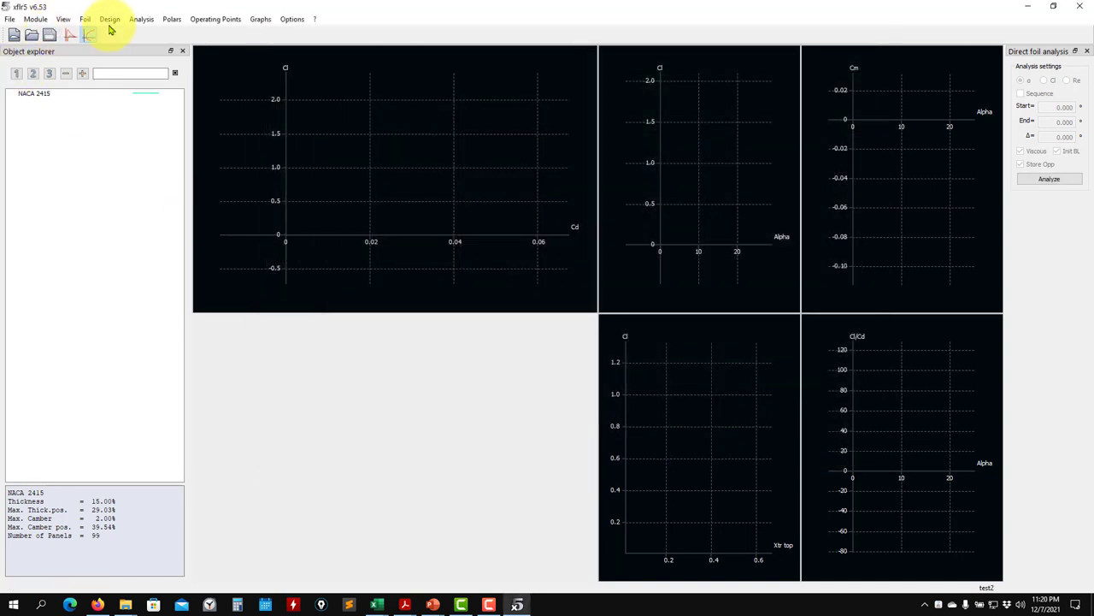
left_click(141, 19)
left_click(152, 43)
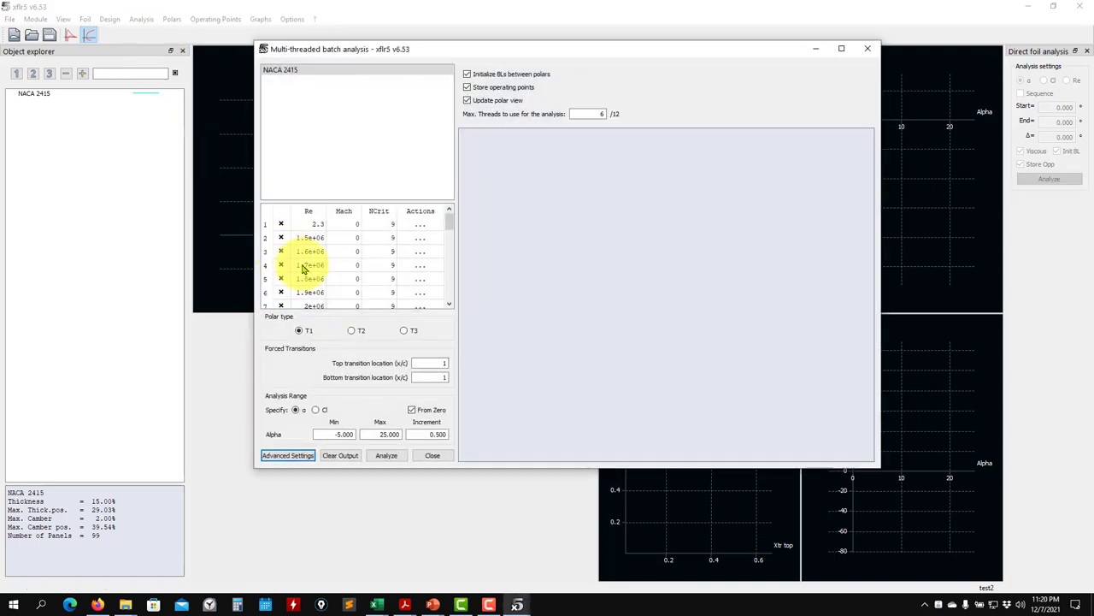
scroll(293, 237, "down", 8)
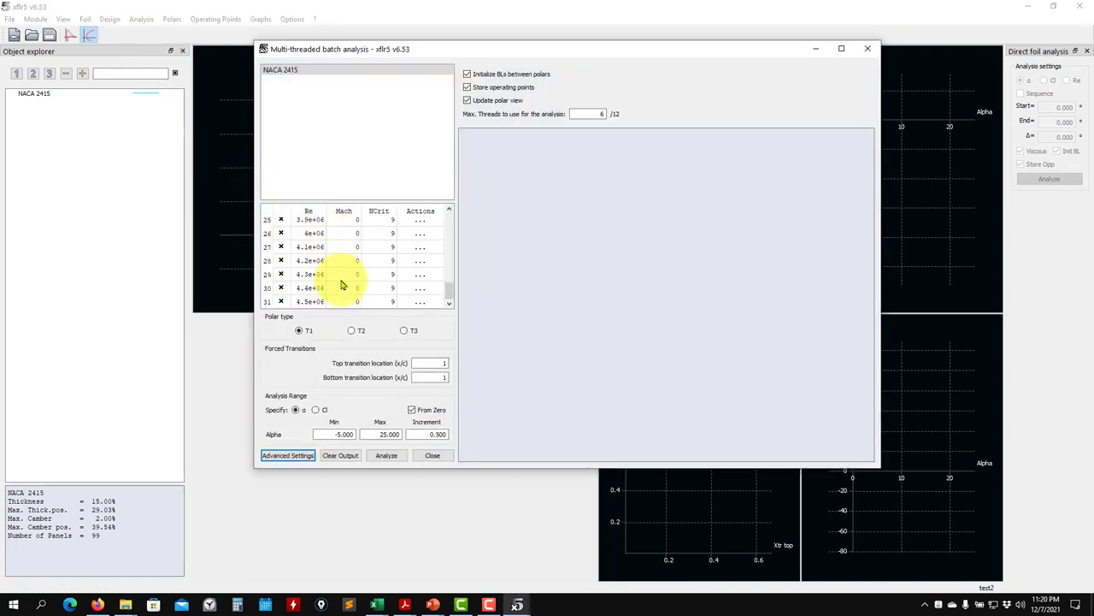
left_click(390, 459)
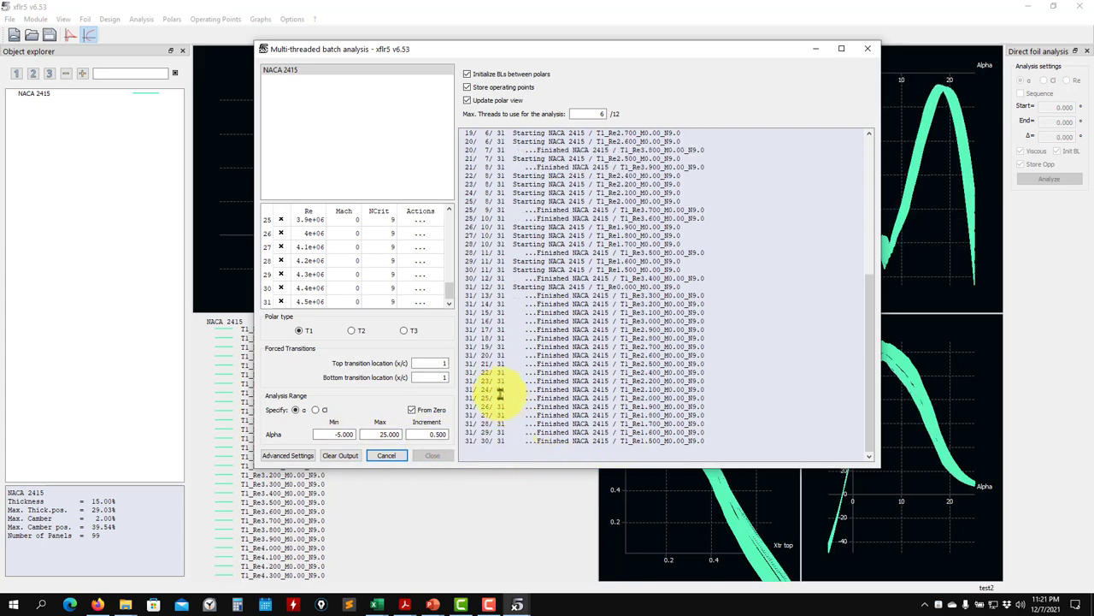
left_click_drag(564, 54, 383, 47)
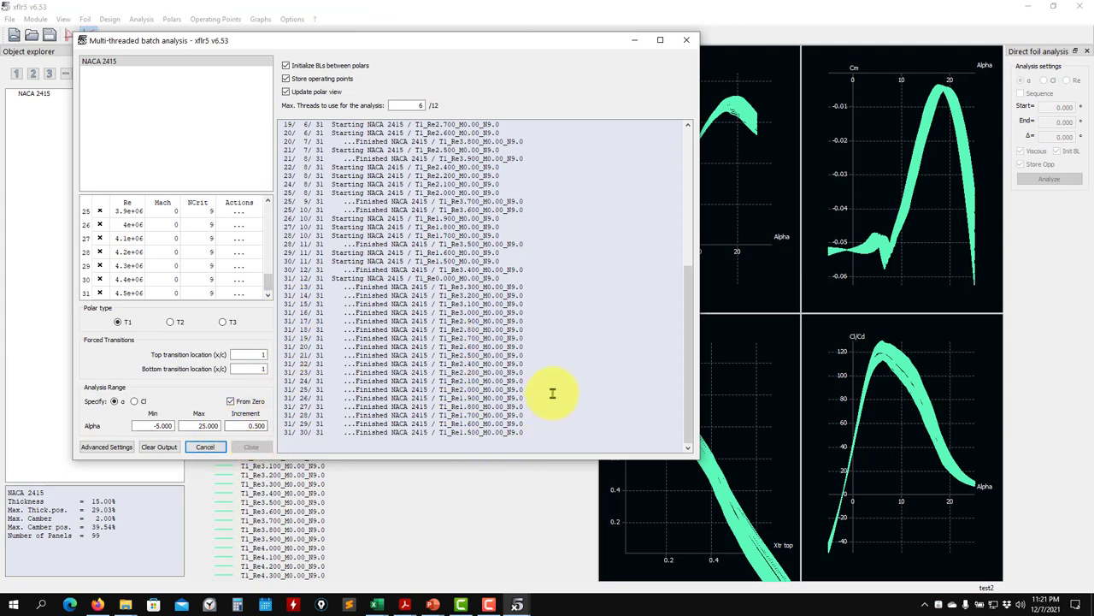
left_click_drag(437, 32, 736, 53)
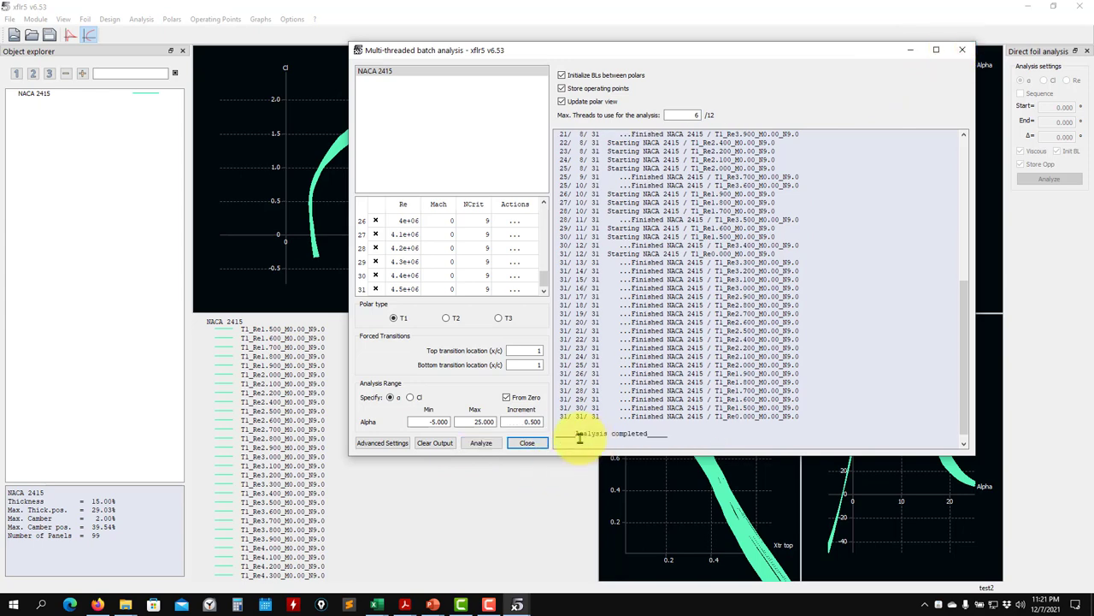
left_click(961, 50)
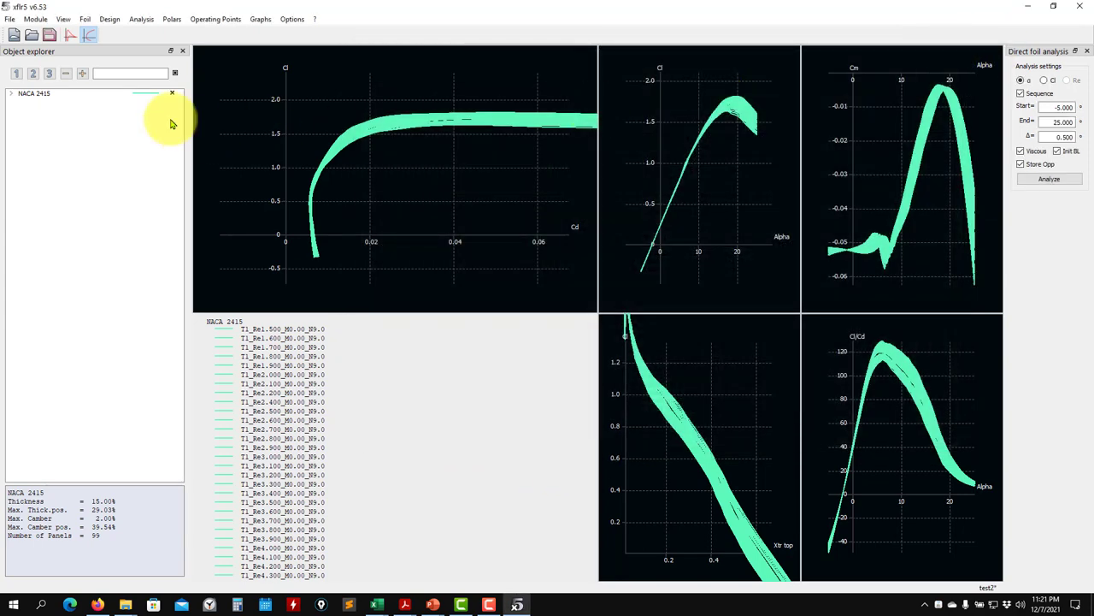
Delete the stray T1_Re0.000_M0.00_N9.0 polar from the NACA 2415 foil.
double_click(34, 93)
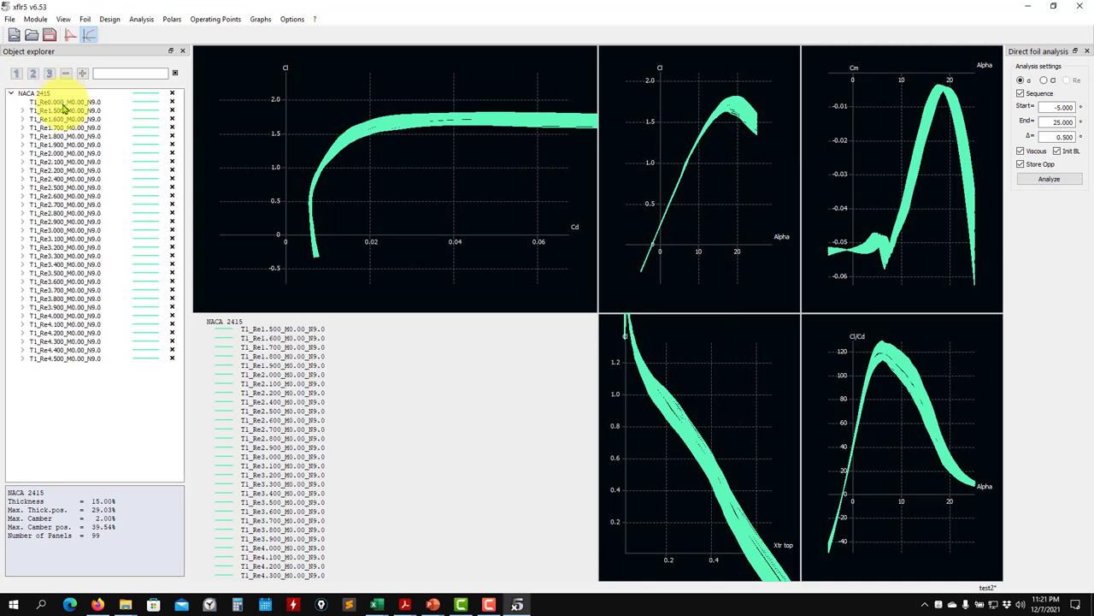
left_click(67, 105)
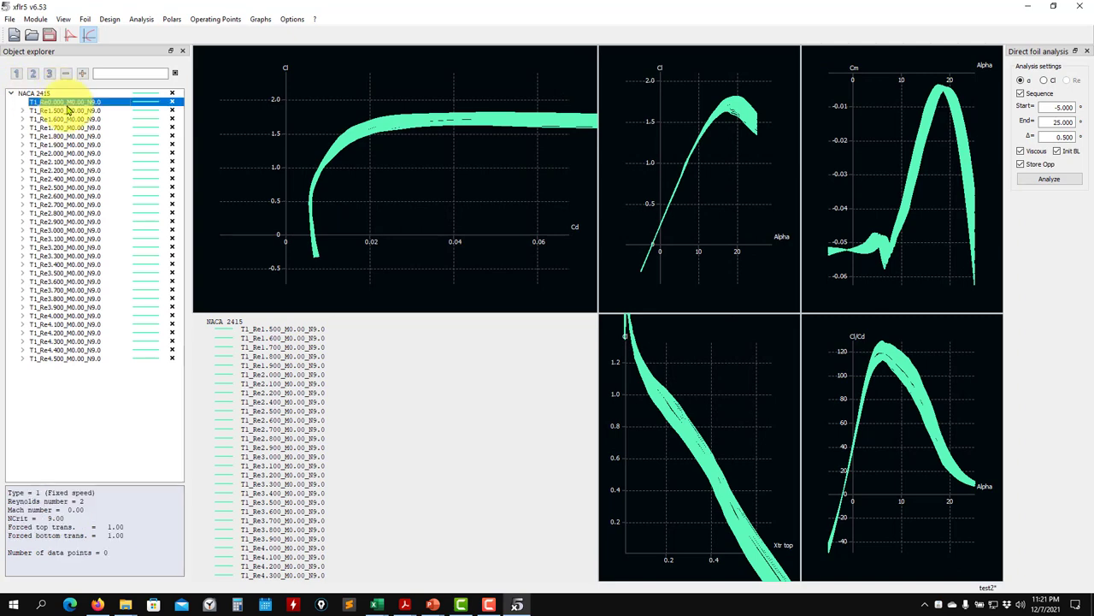
right_click(68, 105)
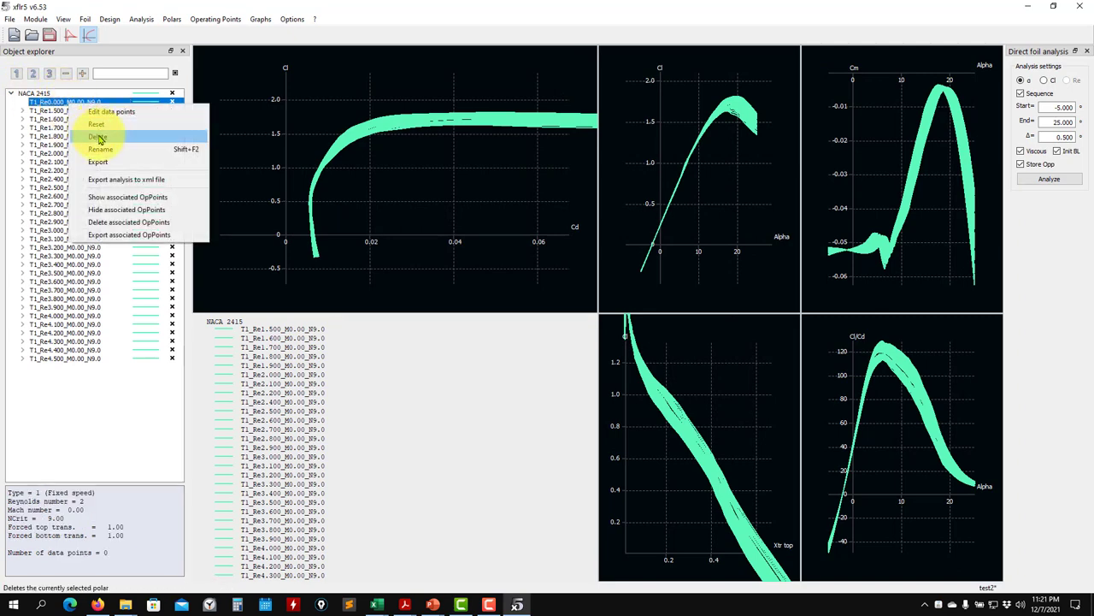
left_click(94, 135)
left_click(510, 321)
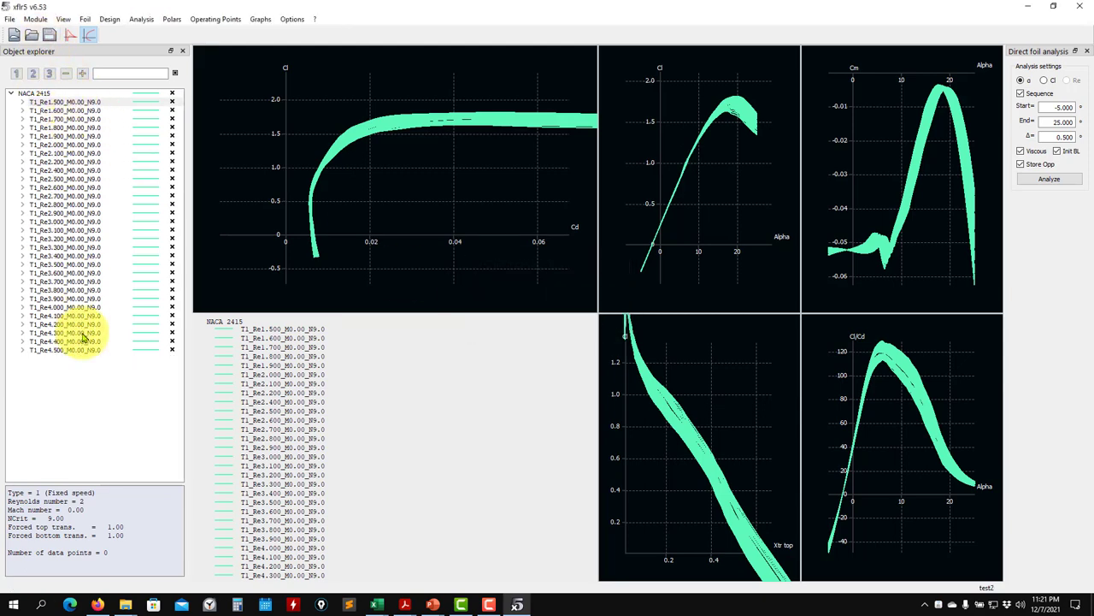
In Wing and Plane Design, overwrite taper1's T1-50.0 m/s-LLT analysis at 50 m/s and rerun it from -4° to 10° in 0.5° increments.
left_click(33, 19)
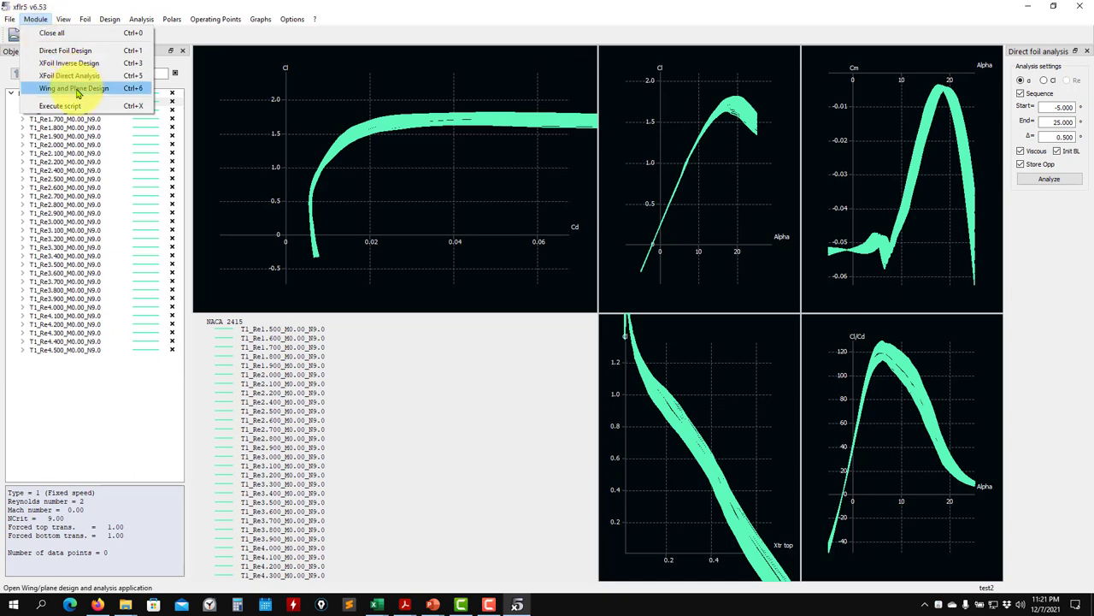
left_click(76, 89)
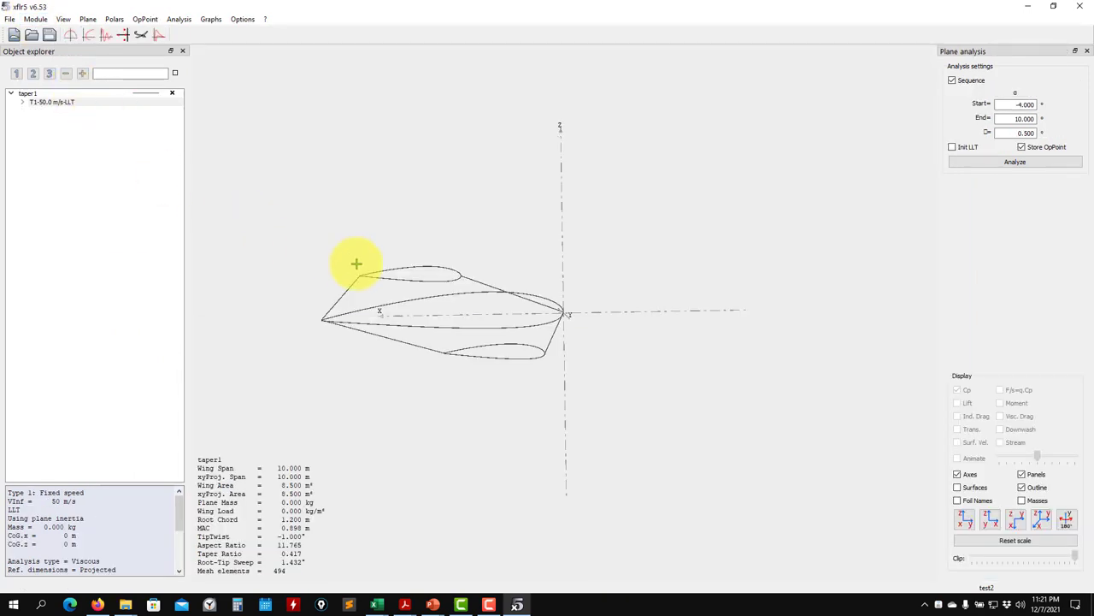
left_click(179, 19)
left_click(193, 34)
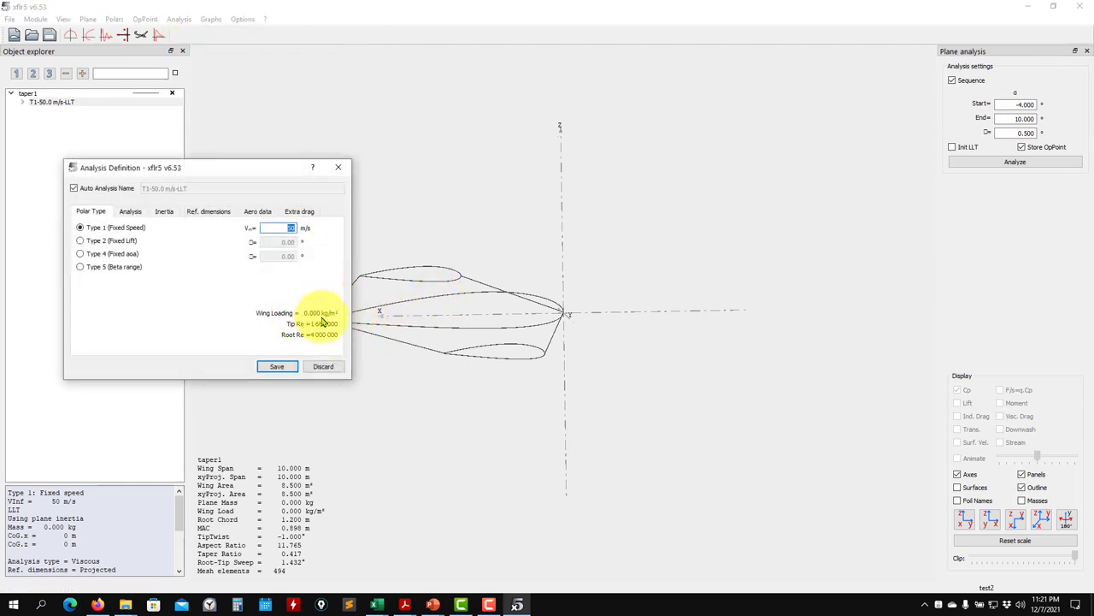
left_click(280, 367)
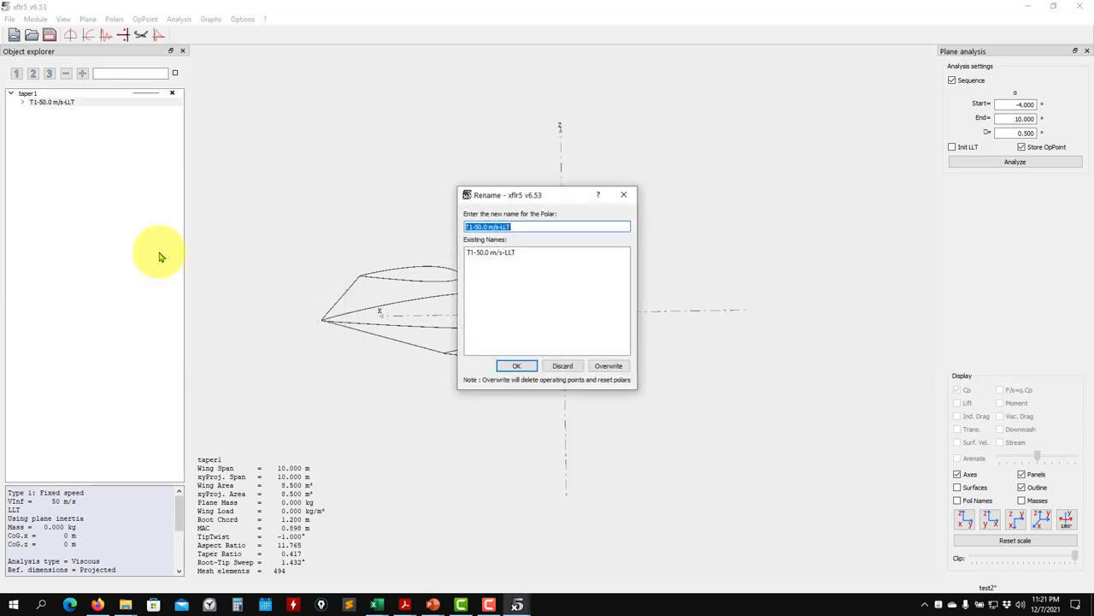
left_click(517, 367)
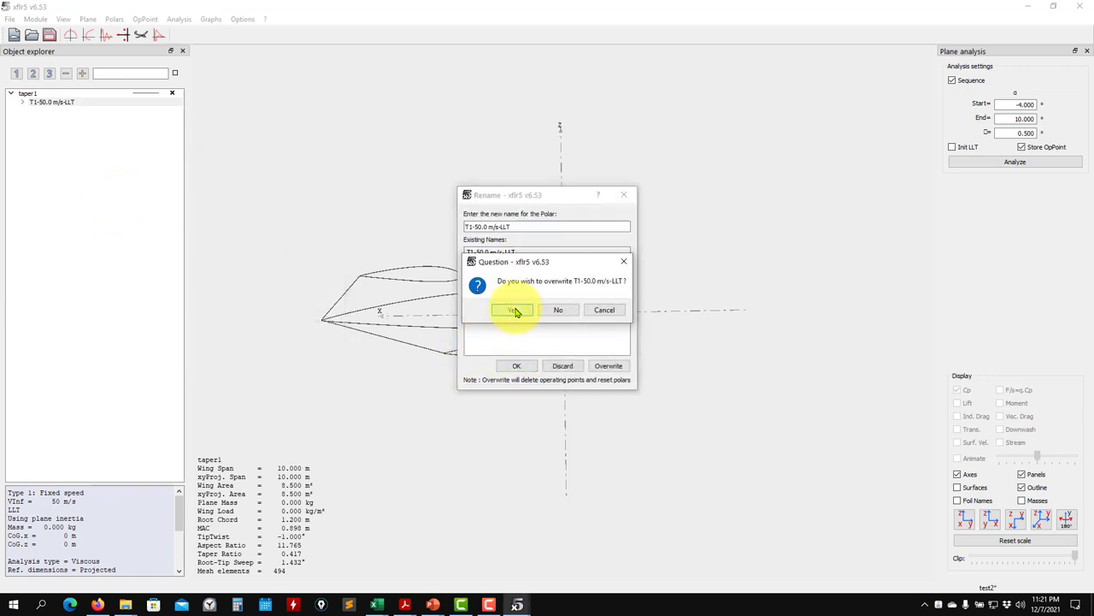
left_click(513, 310)
left_click(1007, 162)
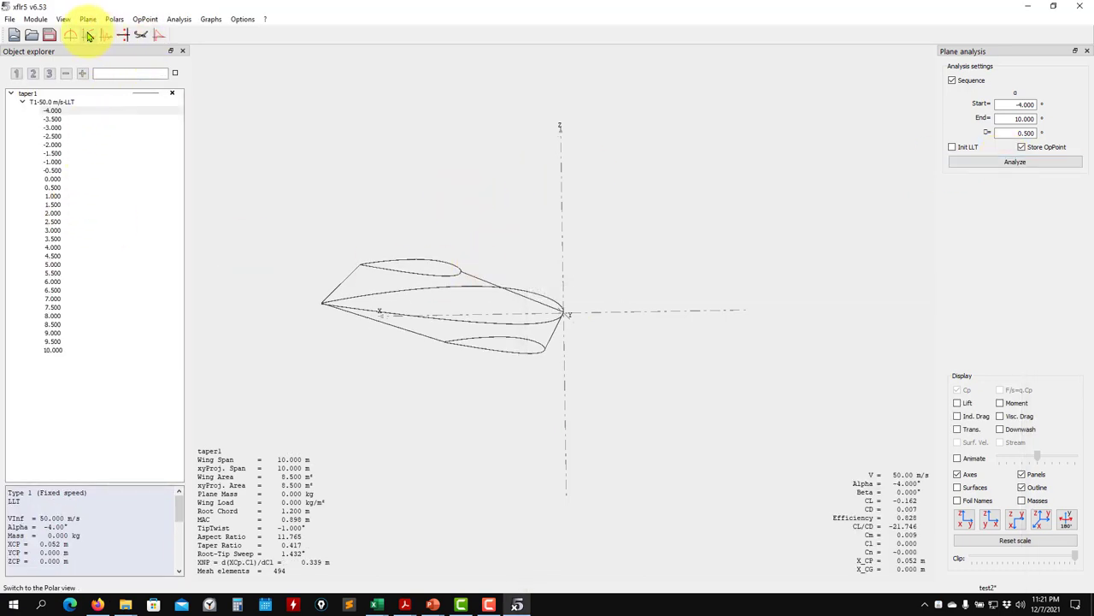
Examine taper1's polar graphs, enlarging the lift force (Fz) curve around zero alpha and shifting the Cm versus alpha graph.
left_click(89, 36)
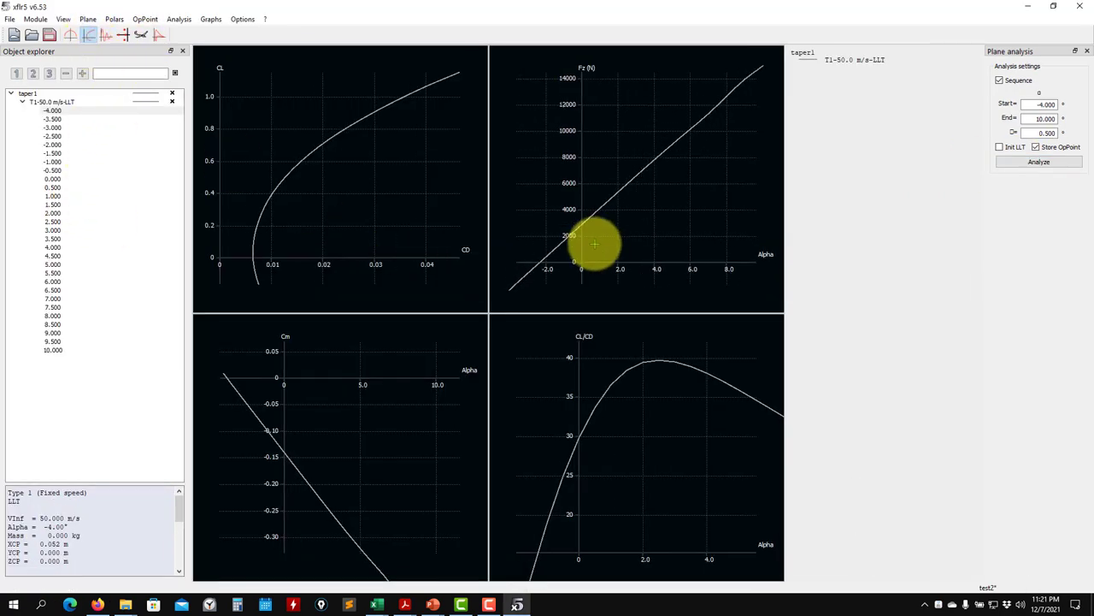
scroll(594, 244, "up", 3)
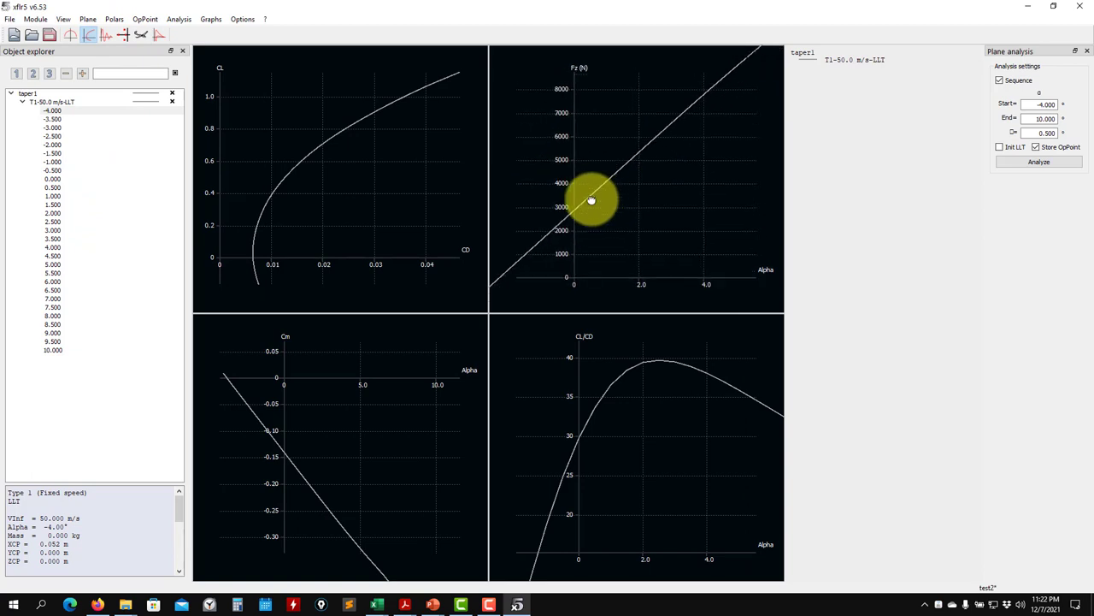
scroll(581, 202, "up", 2)
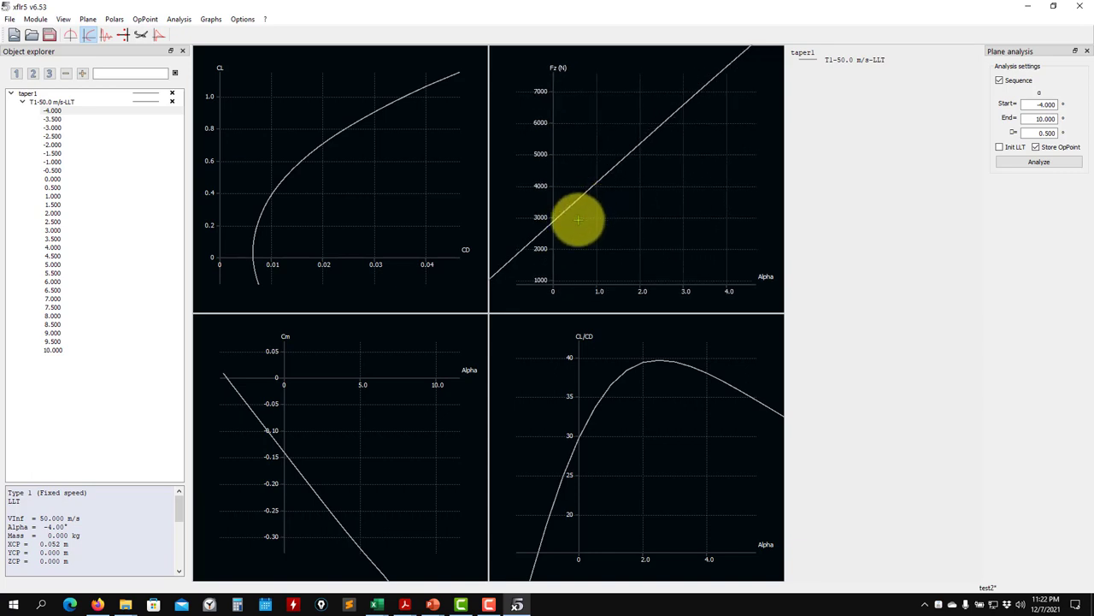
scroll(581, 214, "up", 3)
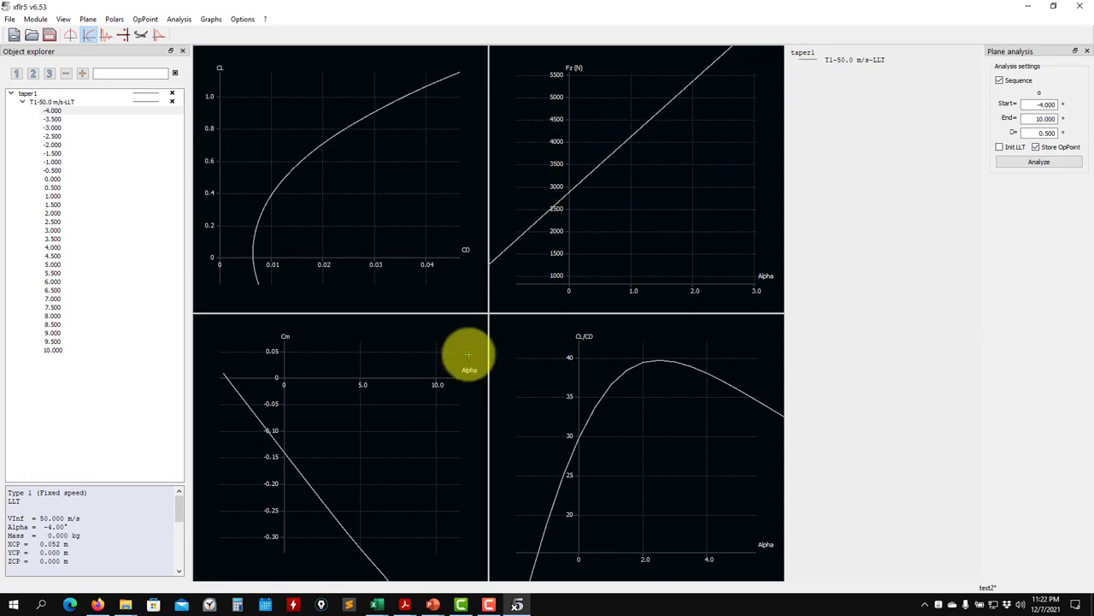
left_click_drag(330, 419, 410, 416)
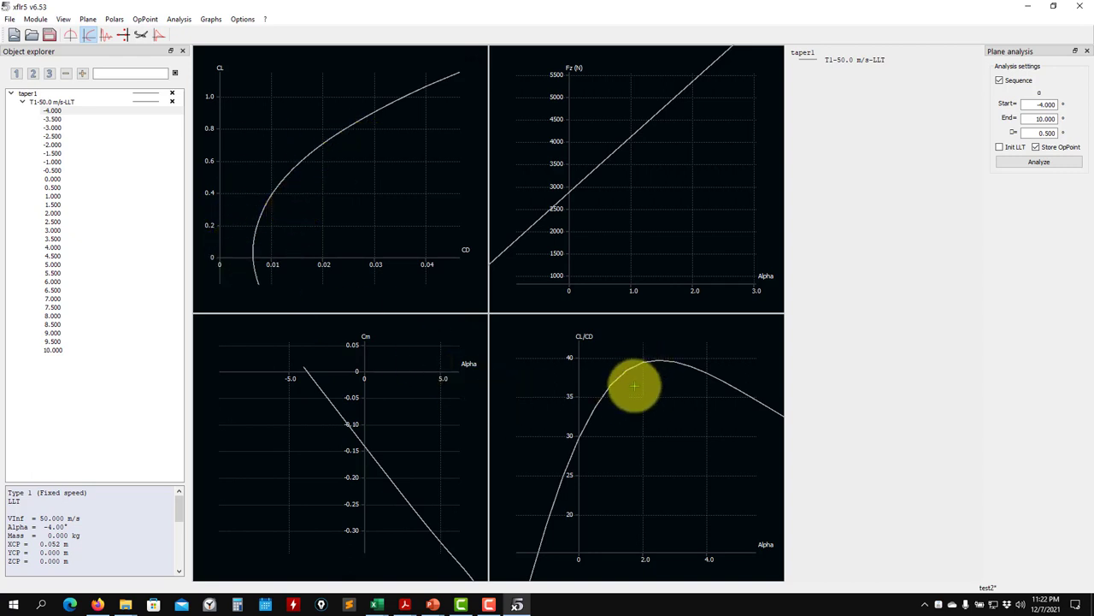
Show the spanwise local lift distribution at 0° alpha against the elliptical curve, with the graph scale reset.
left_click(64, 178)
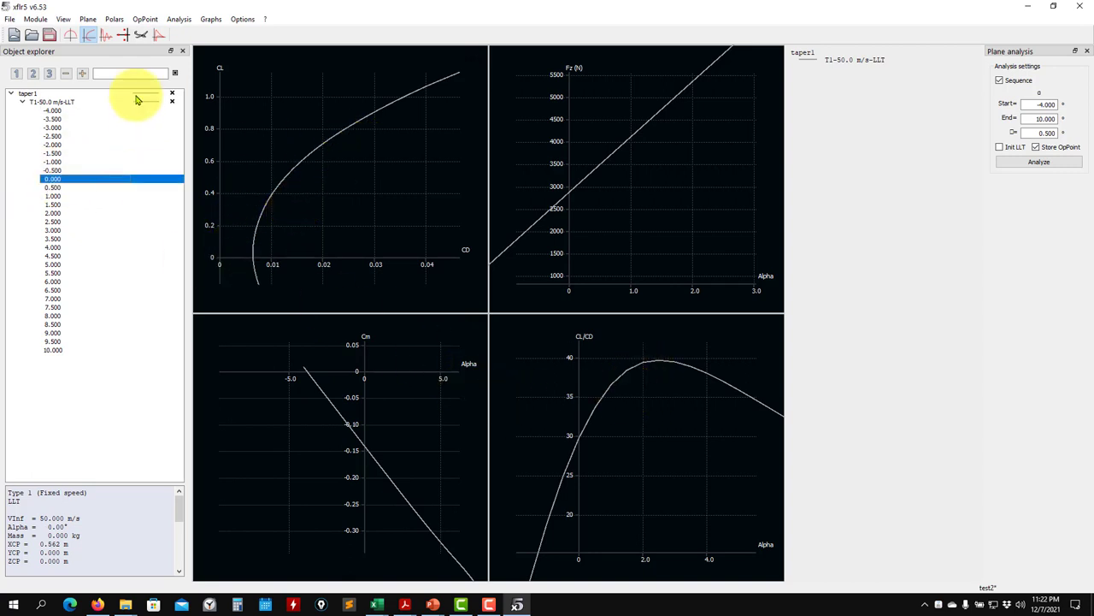
left_click(71, 35)
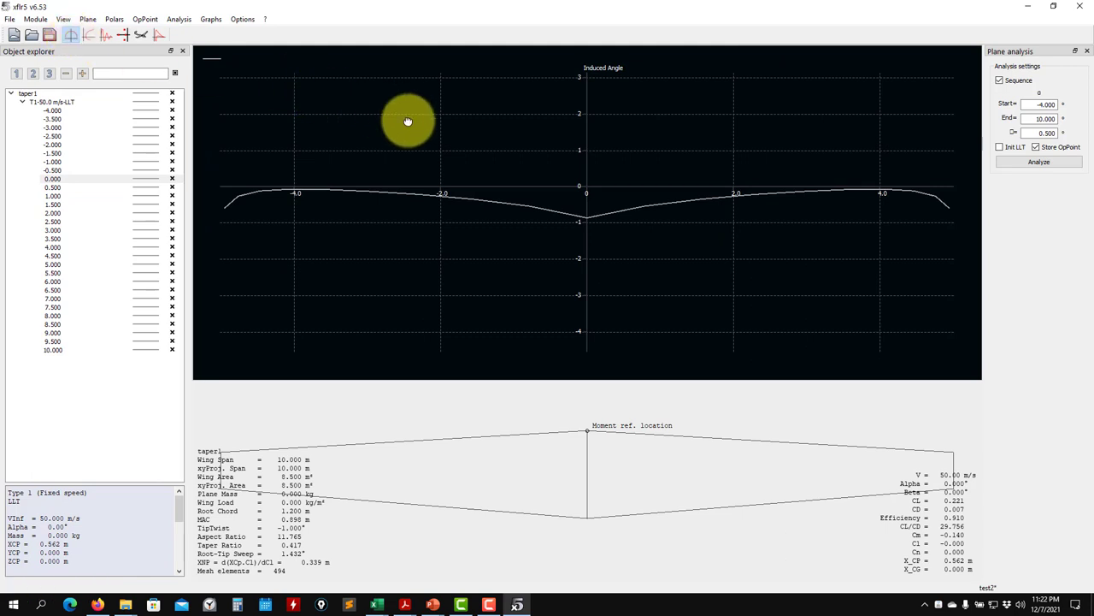
left_click_drag(408, 122, 422, 146)
key("r")
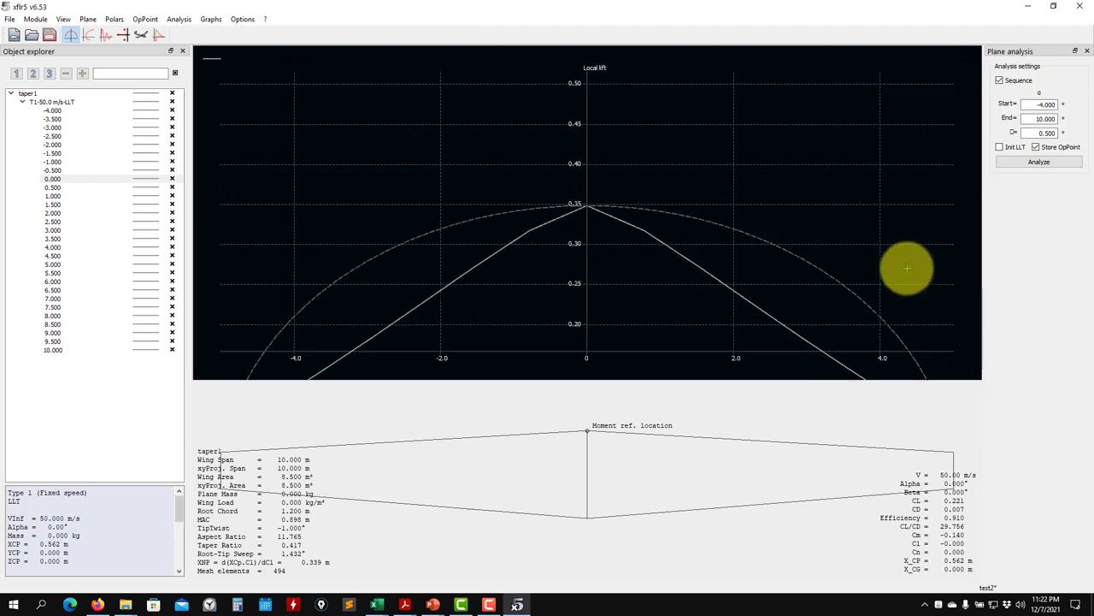
key("r")
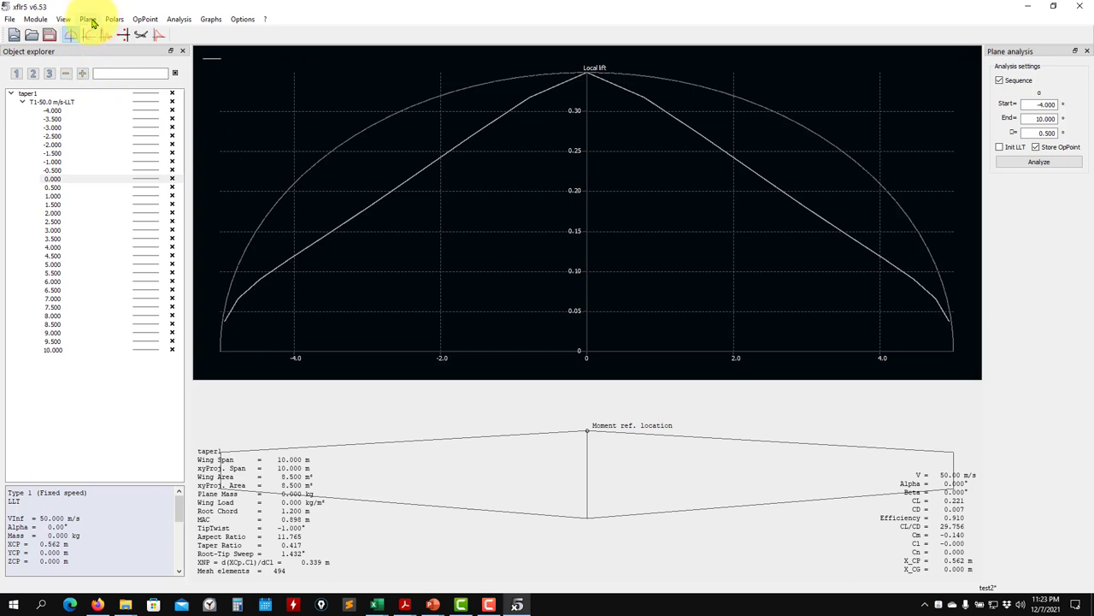
Change taper1's wing twist to 1.00° at the root and 0.00° at the tip, and save it over the existing results.
left_click(90, 19)
mouse_move(140, 72)
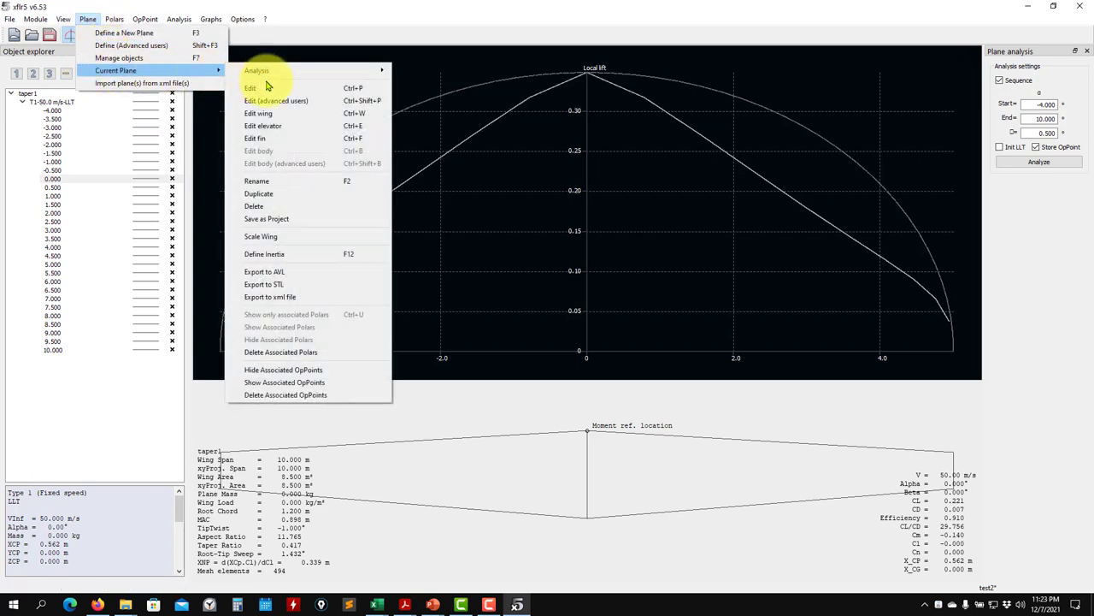
left_click(285, 114)
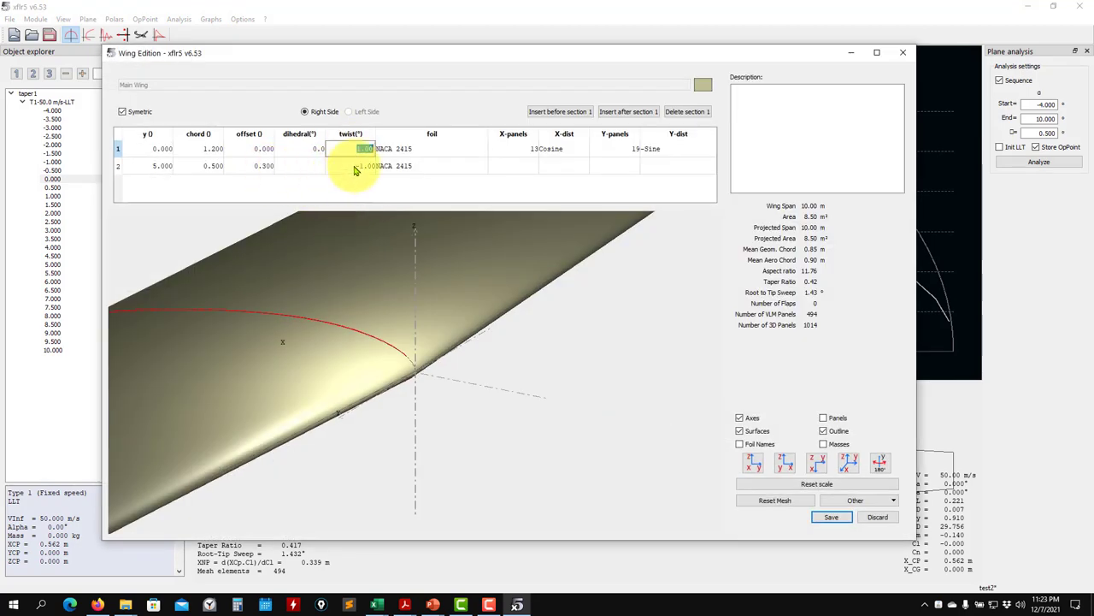
left_click(353, 166)
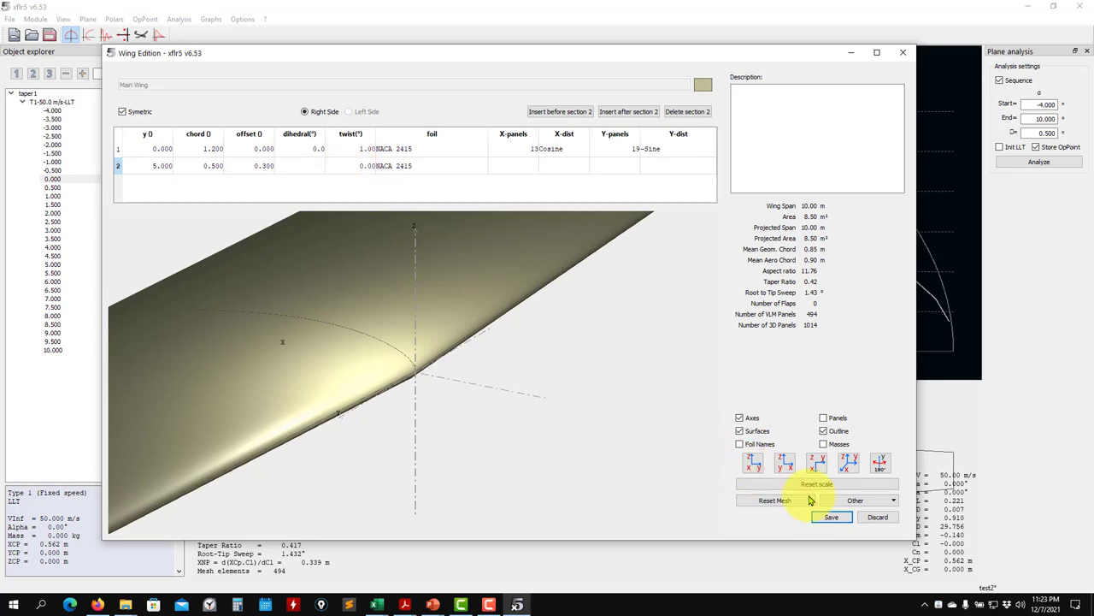
left_click(829, 516)
left_click(523, 318)
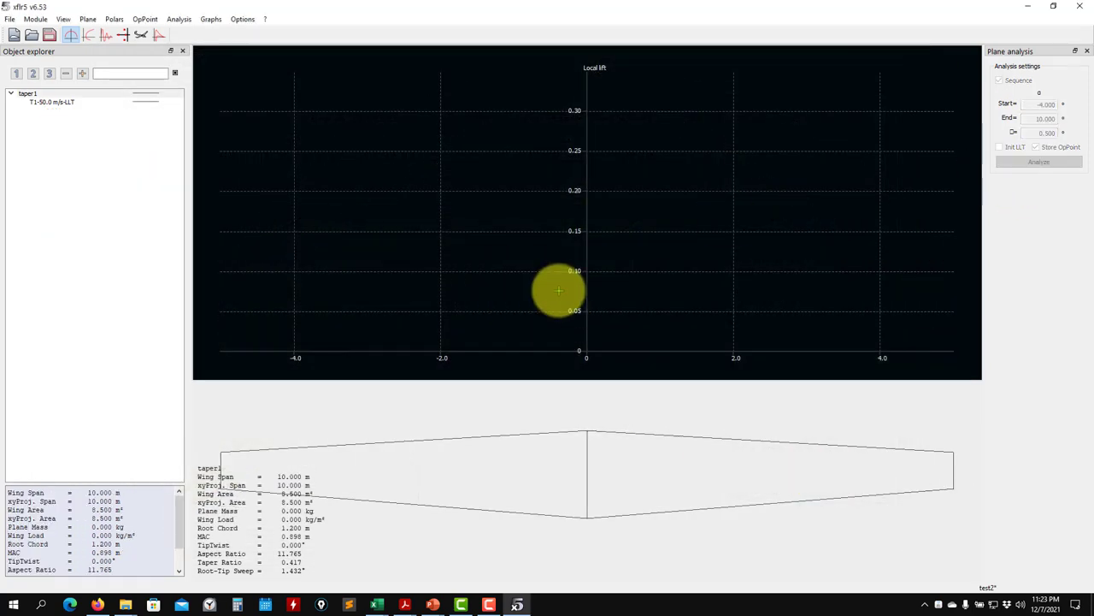
Rerun taper1's T1-50.0 m/s-LLT analysis with the revised root and tip twist, from -4° to 10°, and close the log.
left_click(1033, 164)
left_click(139, 102)
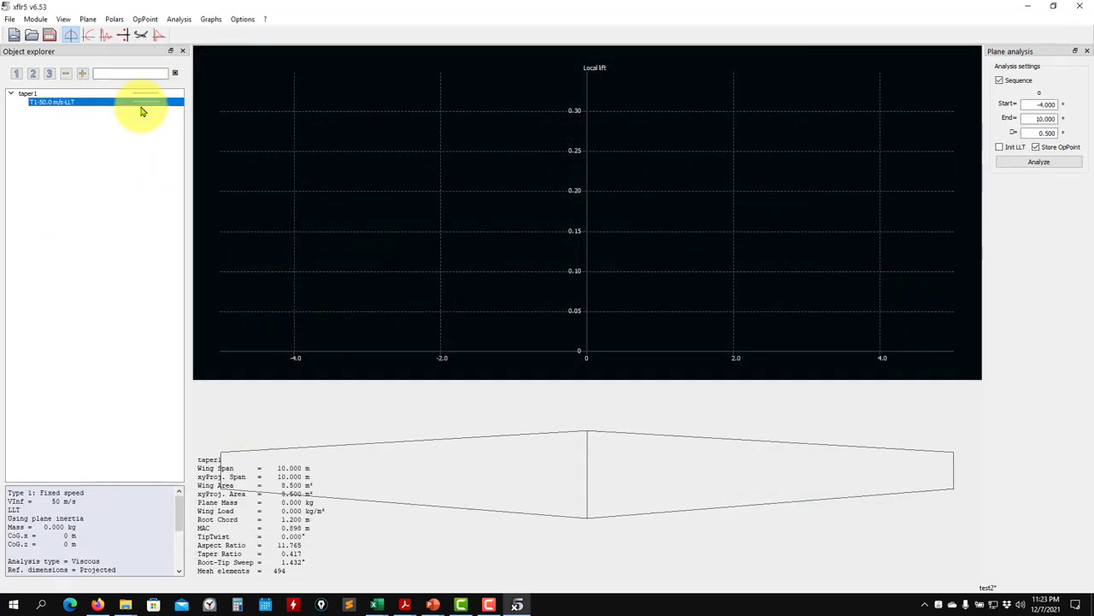
left_click(1026, 162)
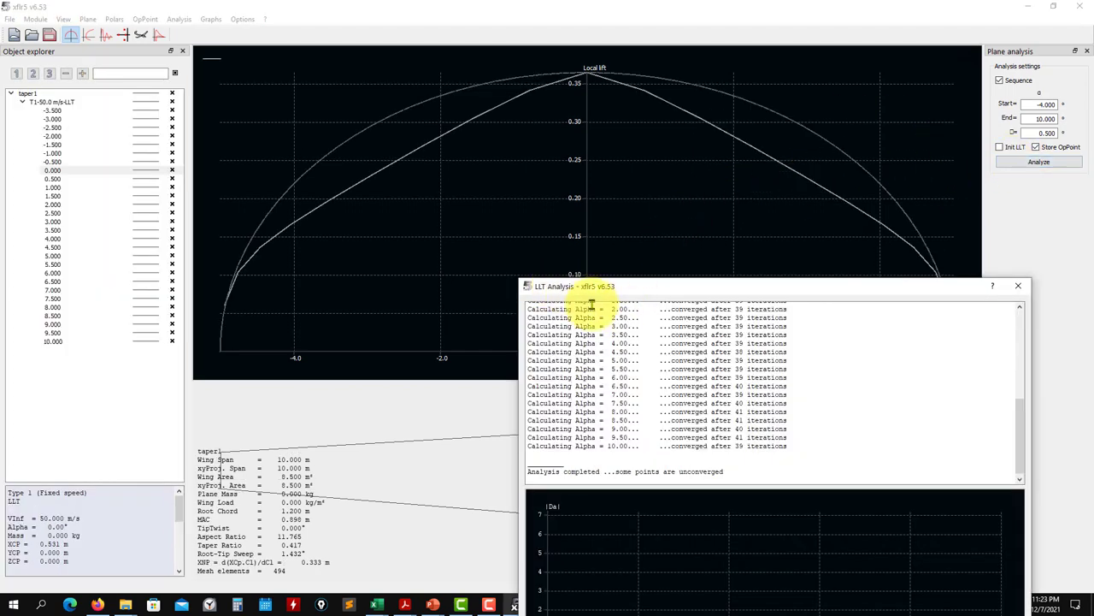
left_click(1017, 286)
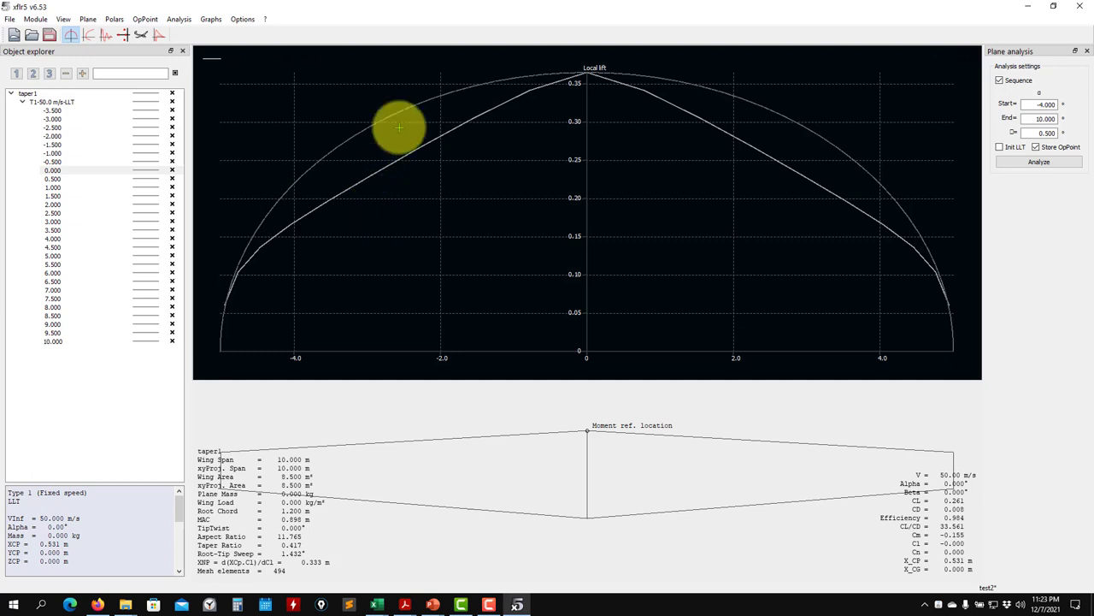
Reopen taper1's main wing definition for editing.
left_click(86, 19)
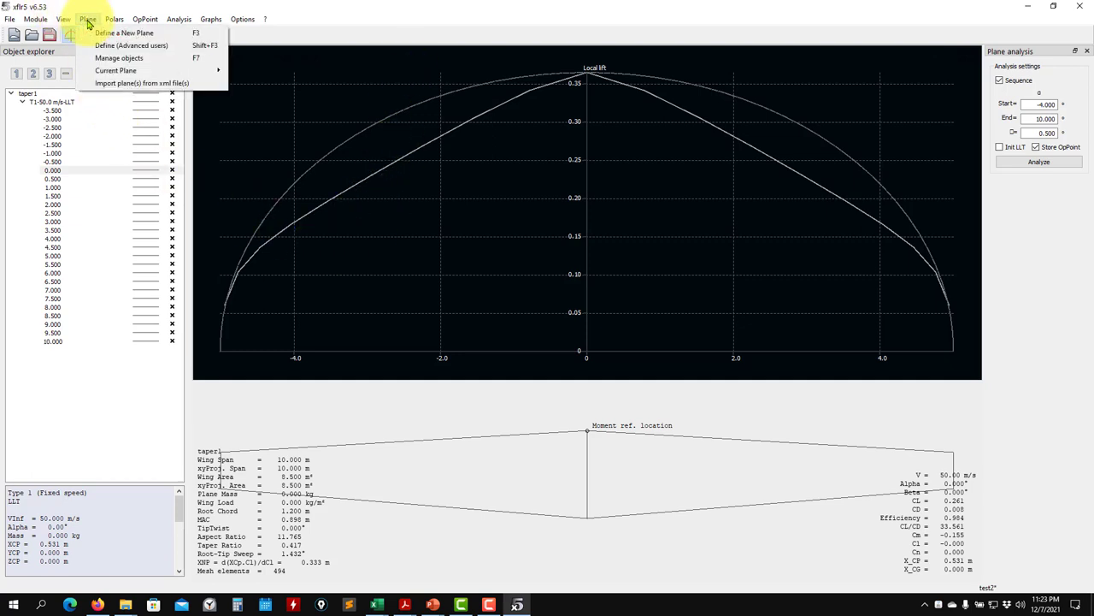
mouse_move(112, 73)
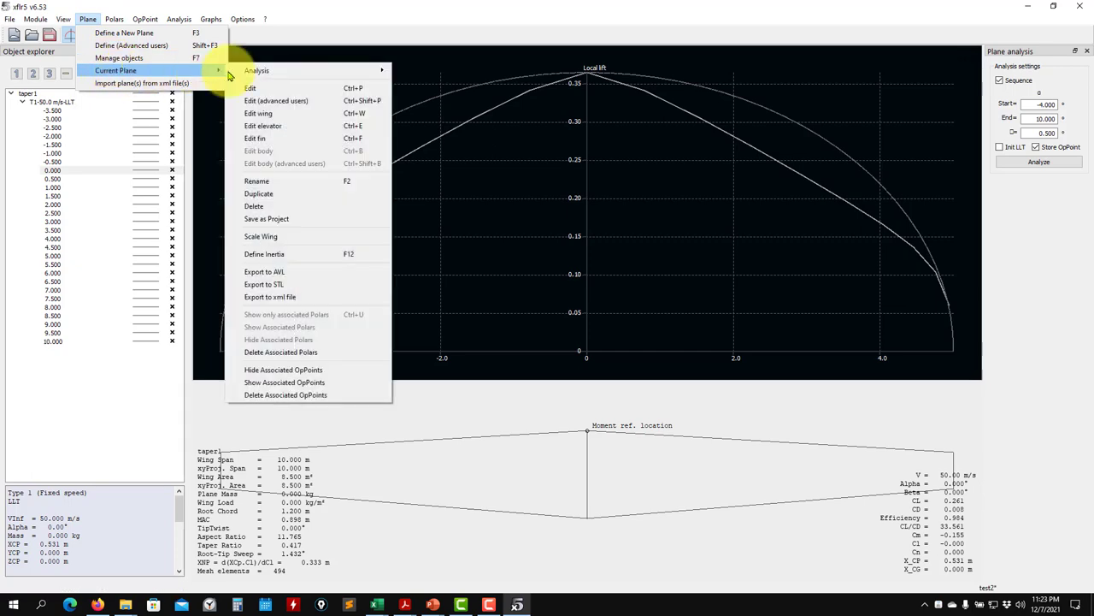
left_click(261, 113)
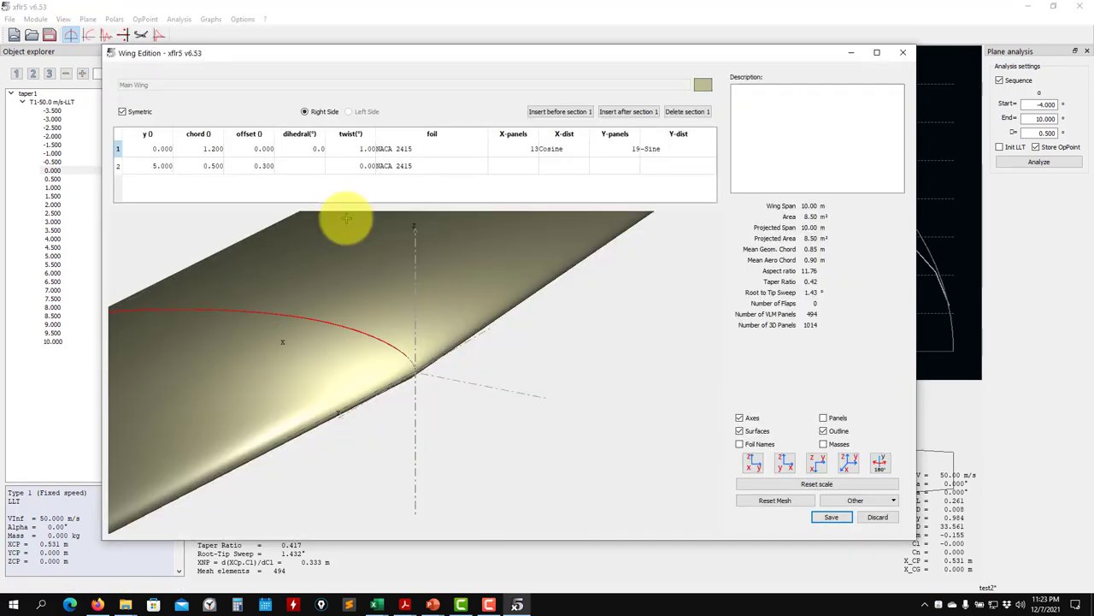
Try to insert a new section before the wing's first section.
left_click(569, 115)
left_click(571, 317)
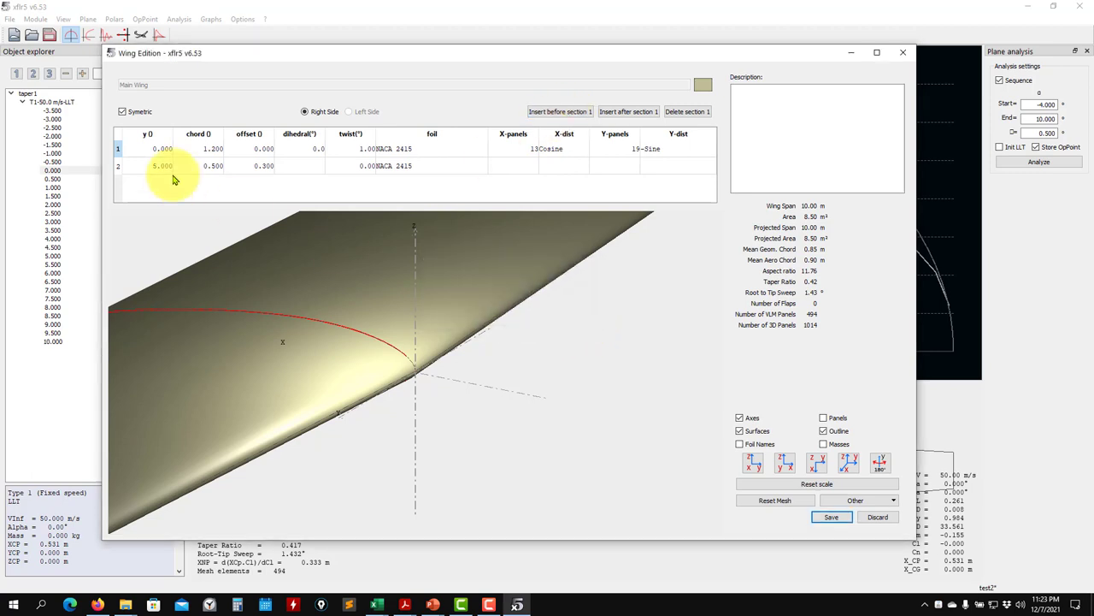
left_click(550, 112)
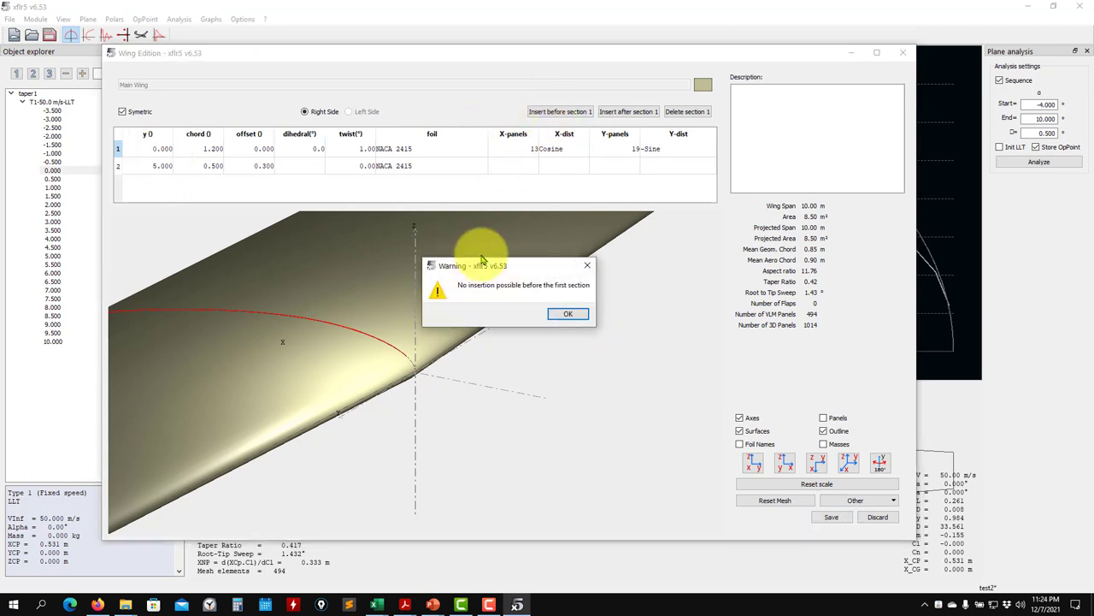
left_click(560, 301)
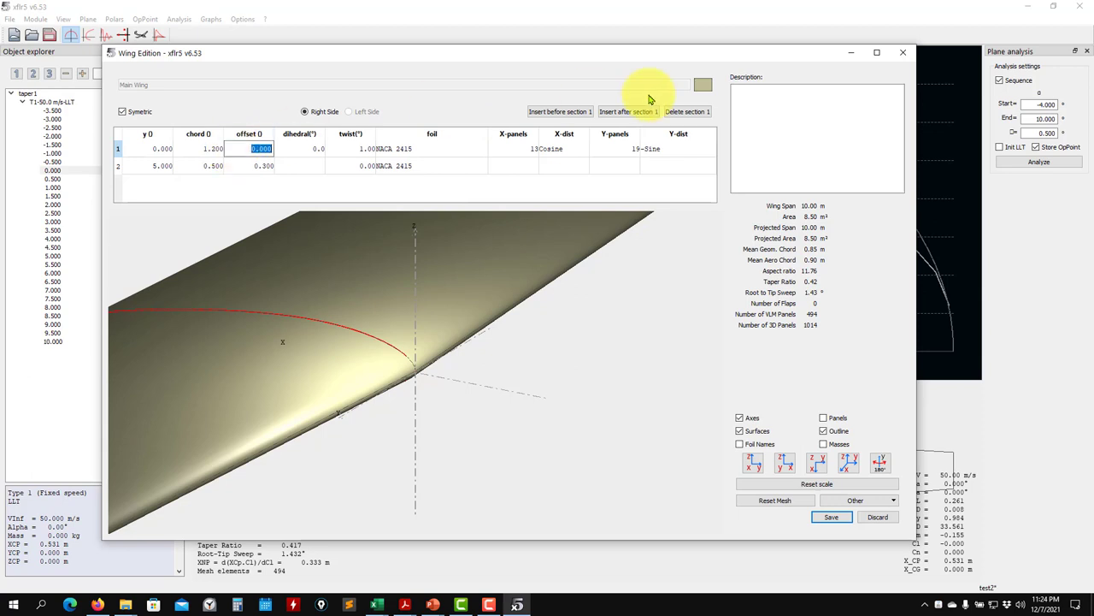
Insert a section after section 1, set its y position to 3.000, adjust its twist, and save the wing over the existing results.
left_click(628, 112)
double_click(161, 167)
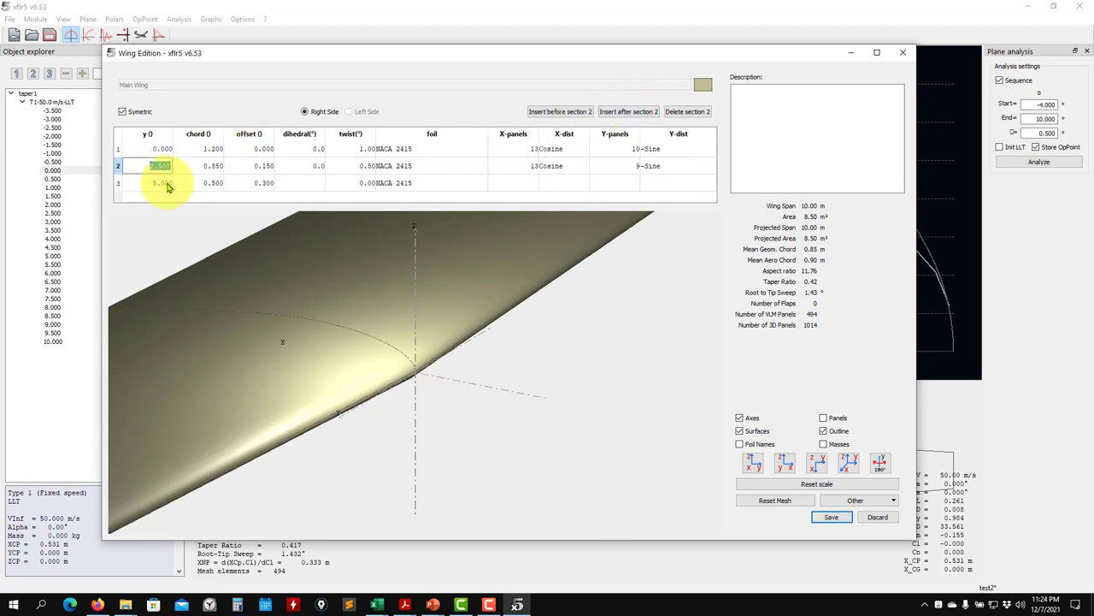
key("Return")
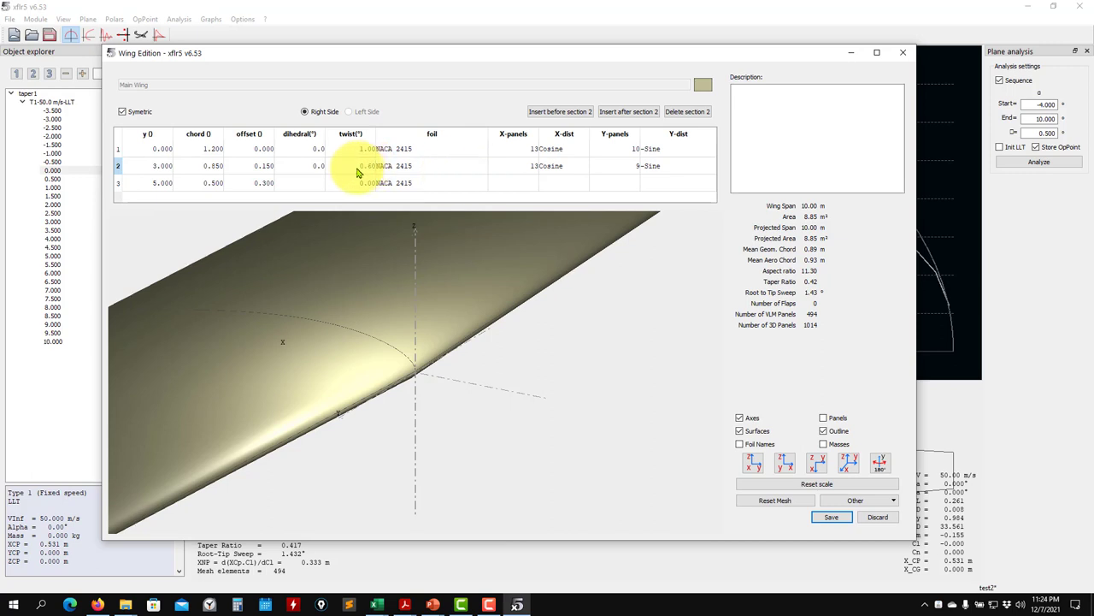
left_click(826, 516)
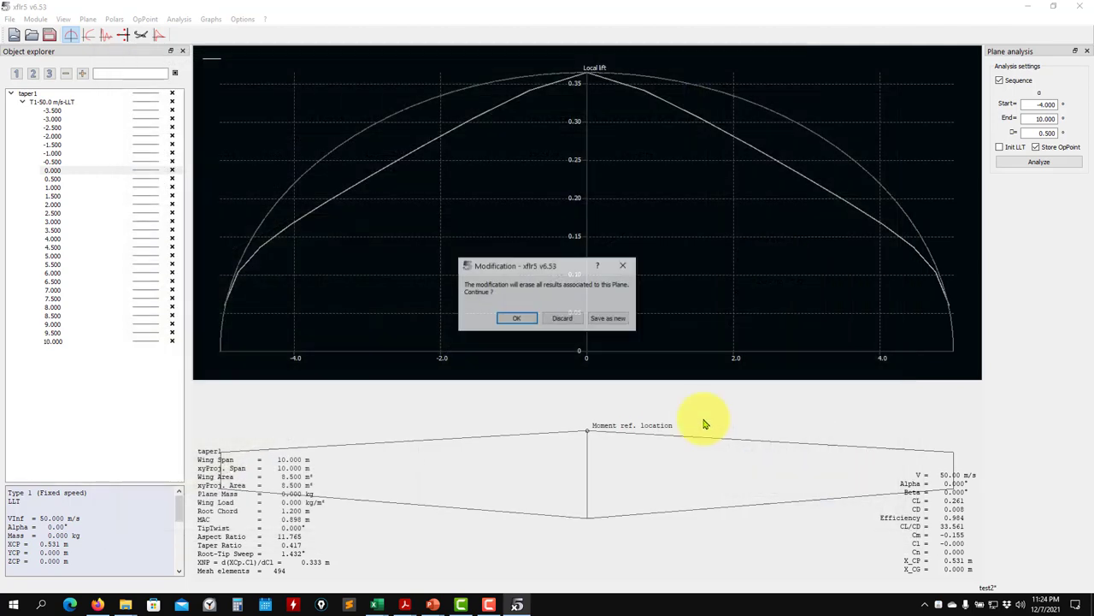
left_click(500, 313)
Rerun the T1-50.0 m/s-LLT analysis for the wing with the added mid-span section, close the log and save the project.
left_click(69, 104)
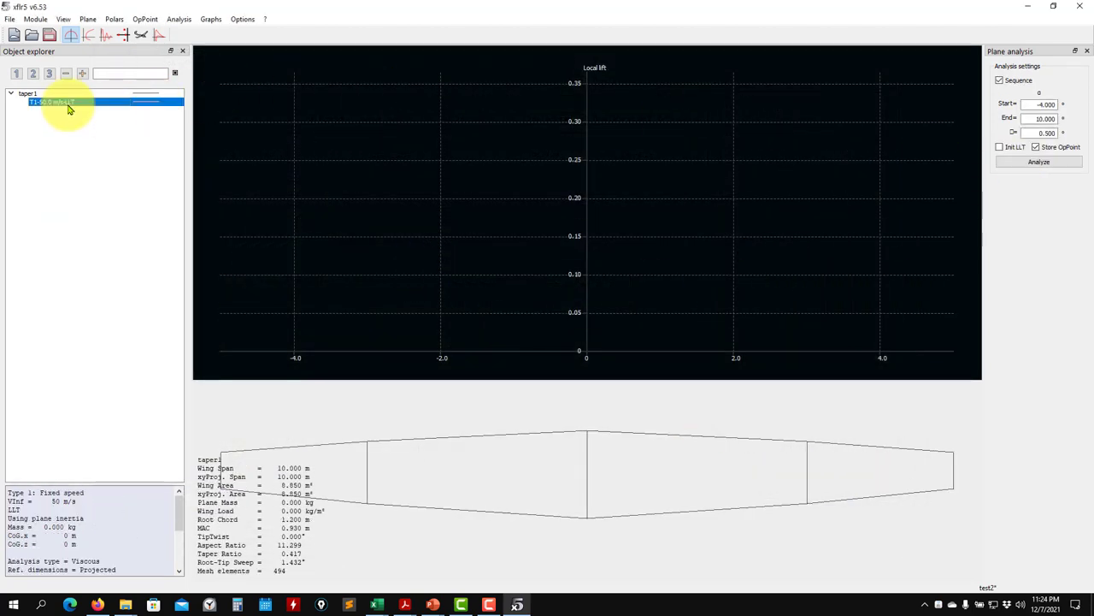
left_click(1013, 165)
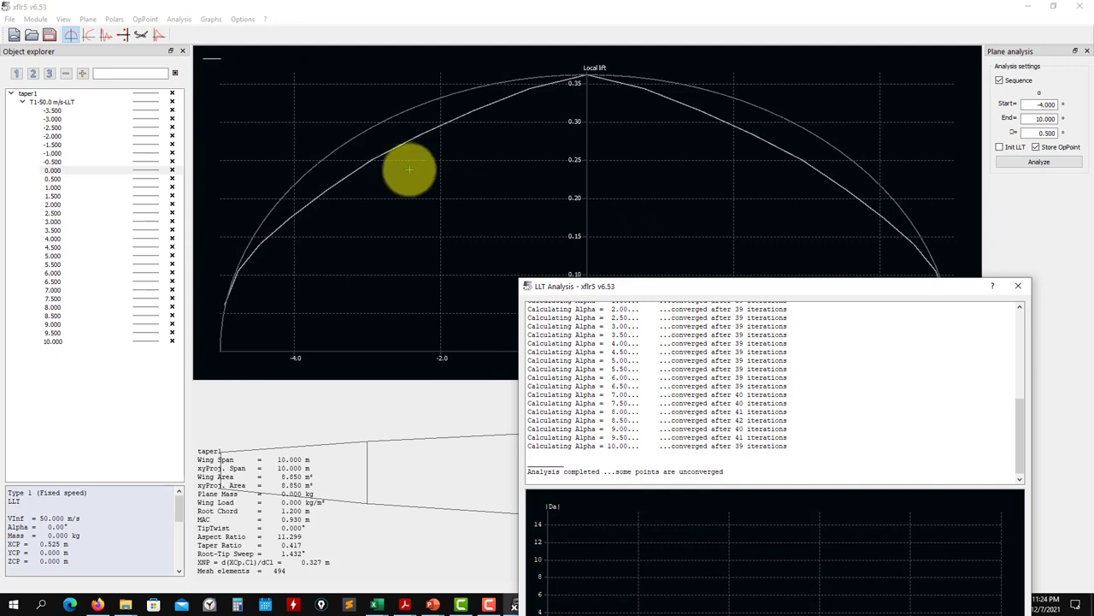
left_click(1017, 287)
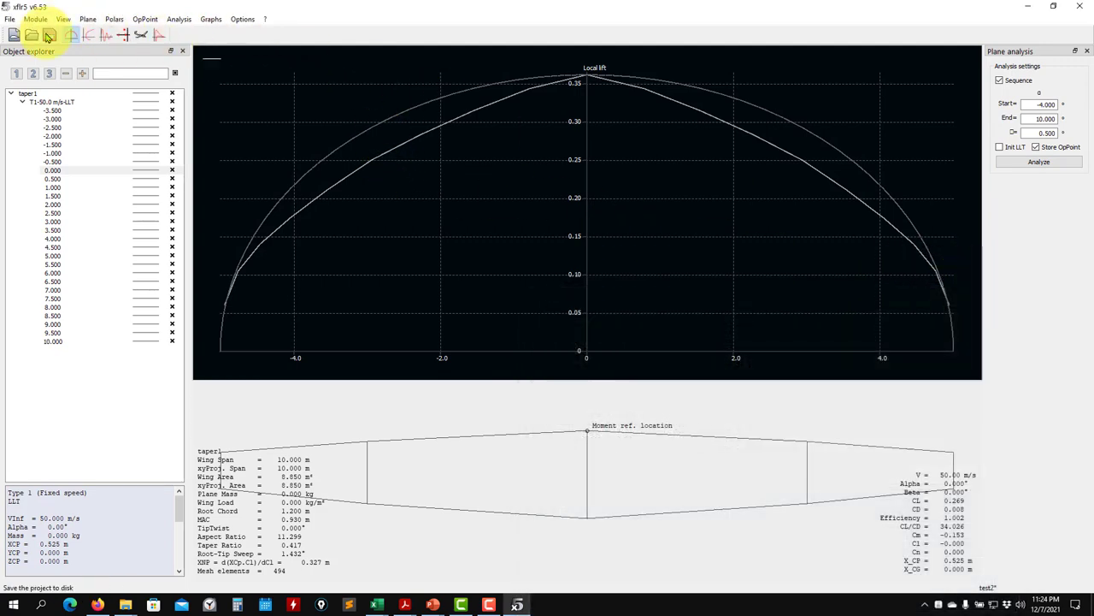
Set the twist of taper1's middle section to 1.00°, check the whole wing in 3D, and save it over the existing results.
left_click(88, 19)
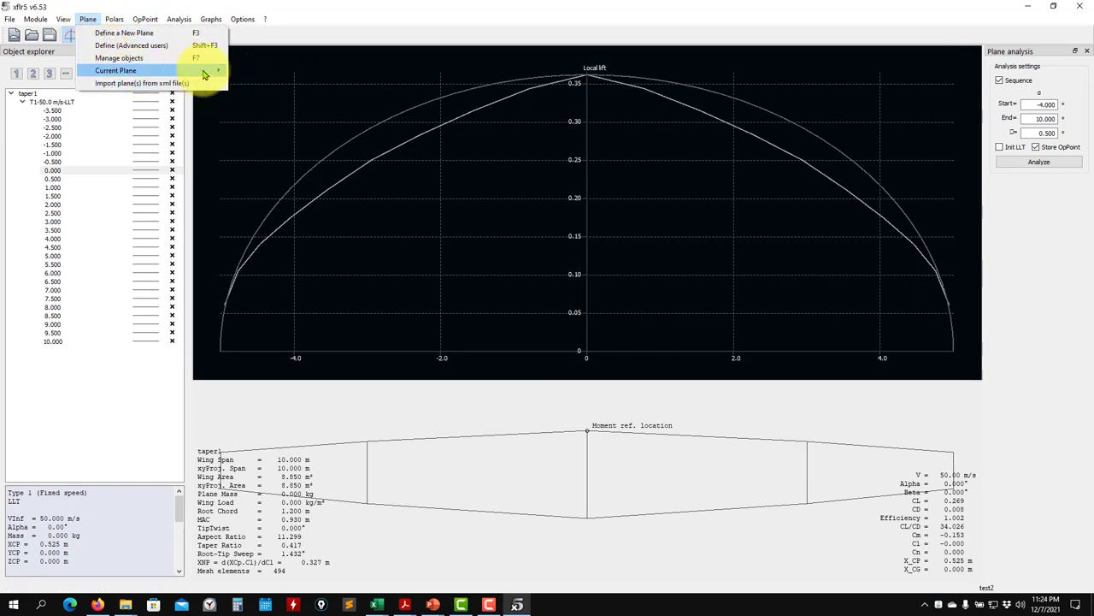
mouse_move(210, 71)
left_click(282, 112)
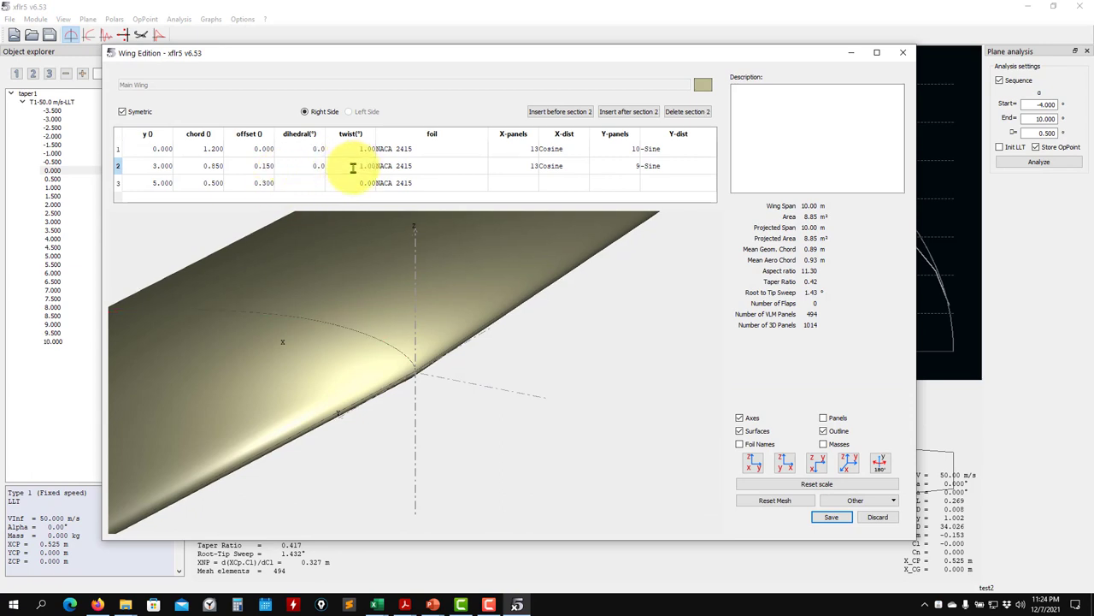
left_click_drag(367, 403, 227, 454)
scroll(230, 453, "down", 2)
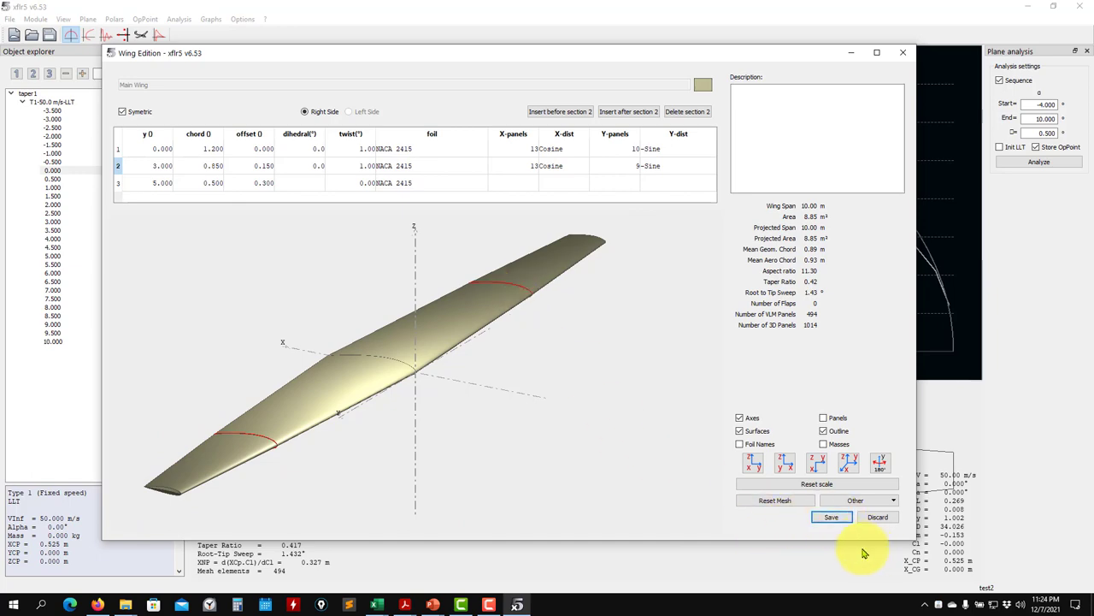
left_click(834, 518)
left_click(521, 332)
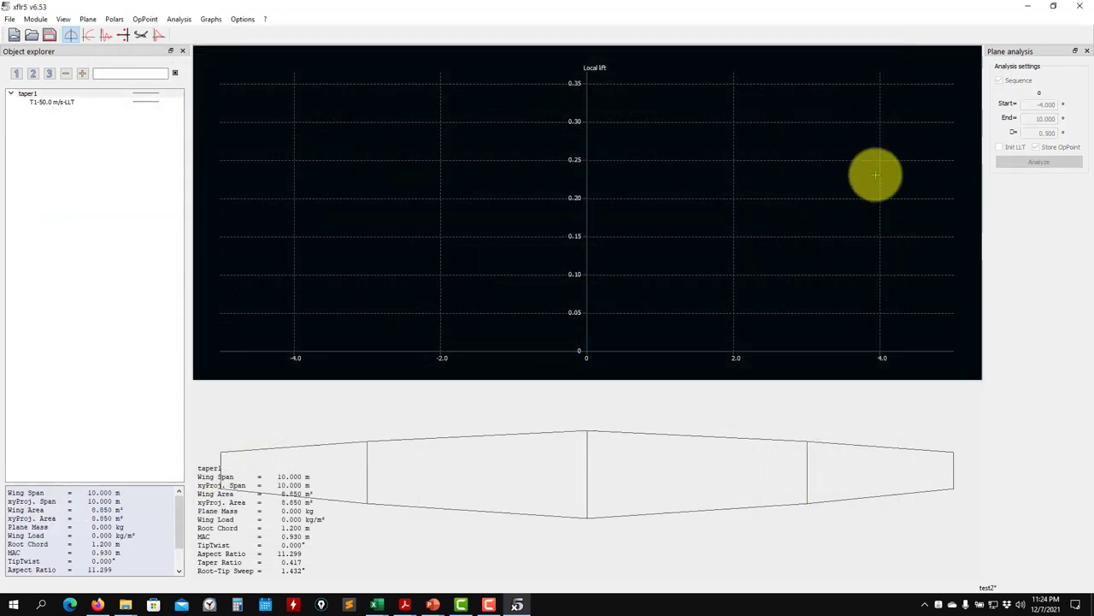
Rerun the T1-50.0 m/s-LLT analysis with the new middle-section twist and inspect the local lift curve against the elliptical one.
left_click(62, 107)
left_click(1039, 161)
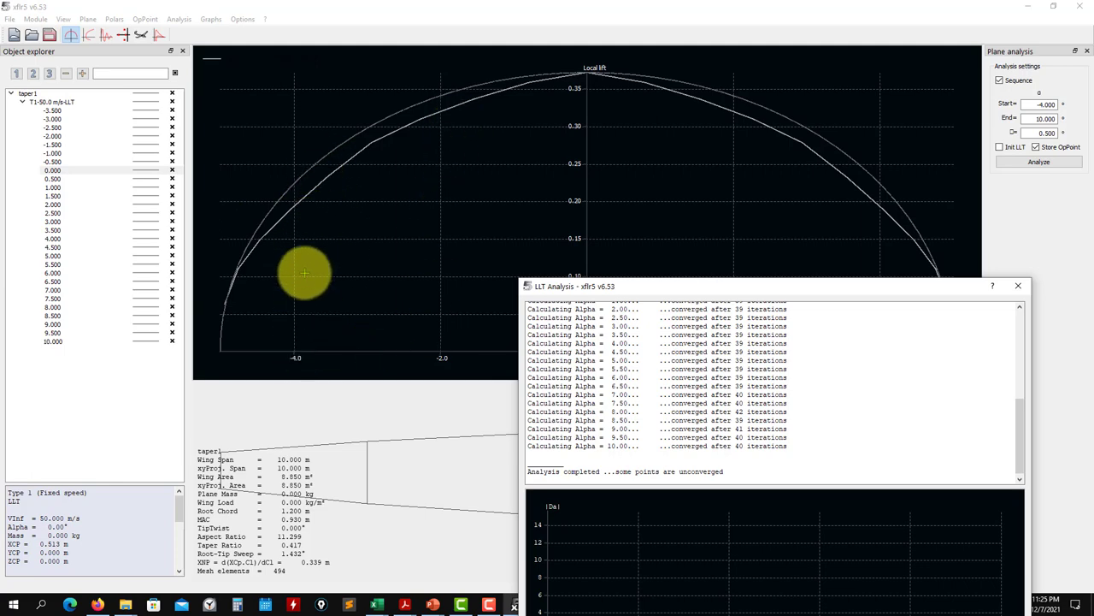
left_click(1016, 289)
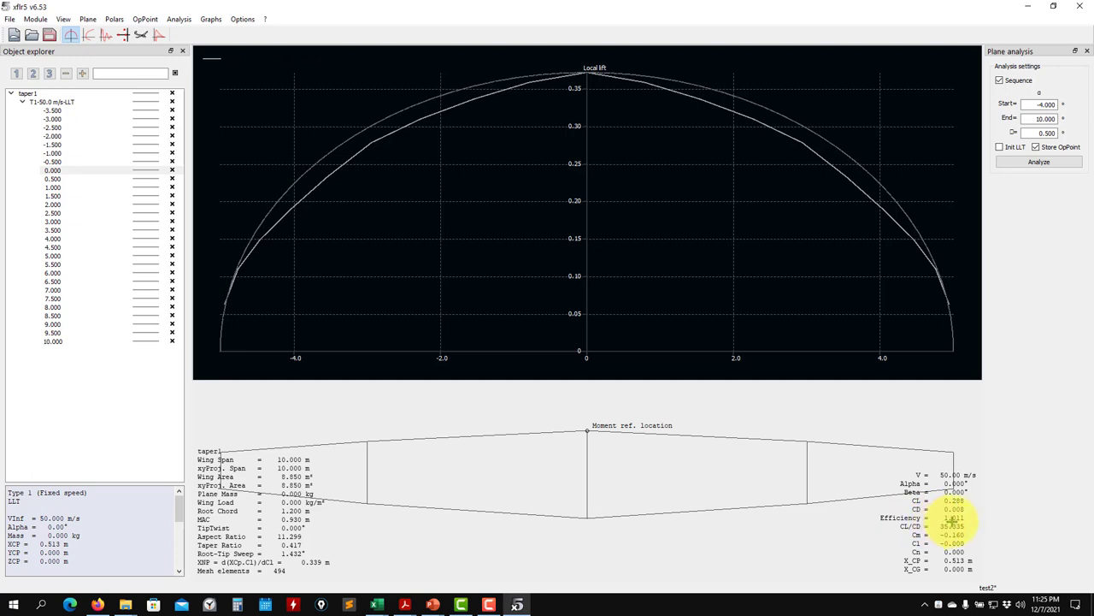
scroll(380, 209, "up", 2)
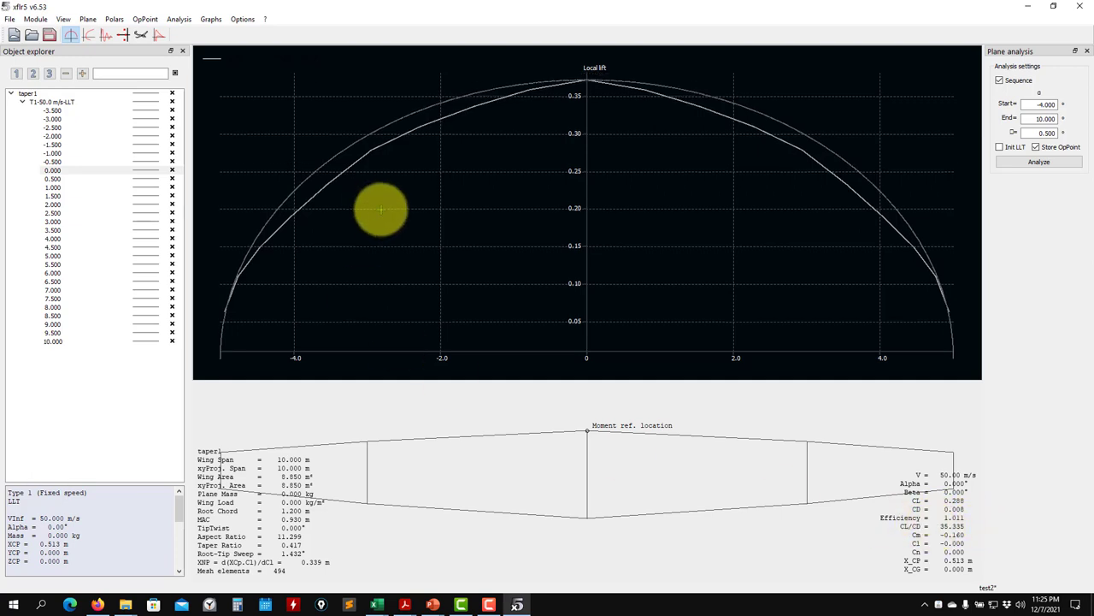
Set the number of spanwise stations for the lifting line method to 40 in the advanced analysis settings.
scroll(381, 208, "down", 3)
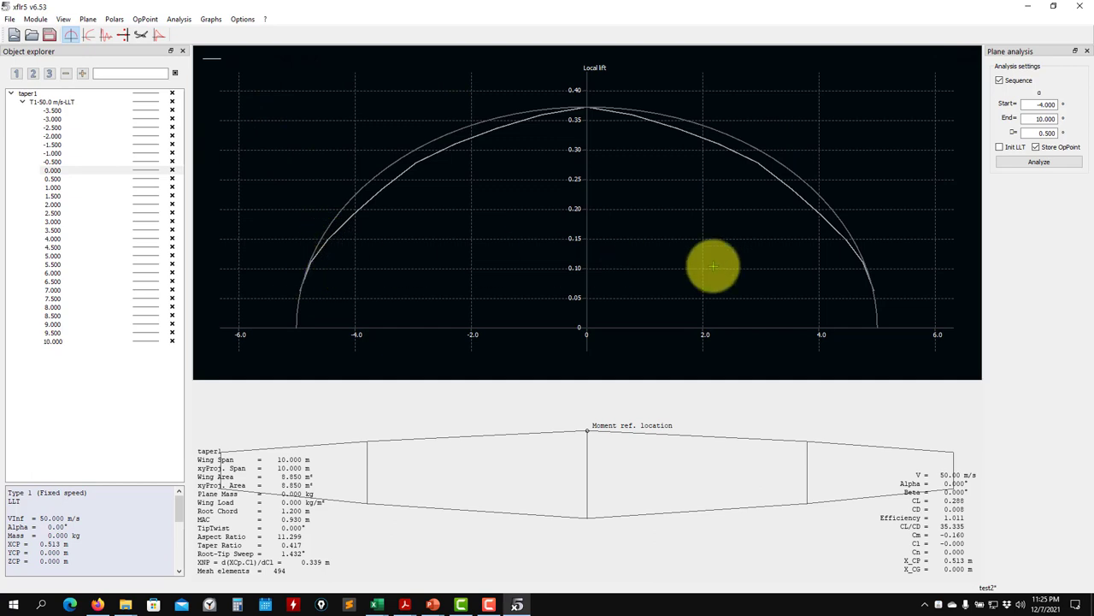
left_click(179, 19)
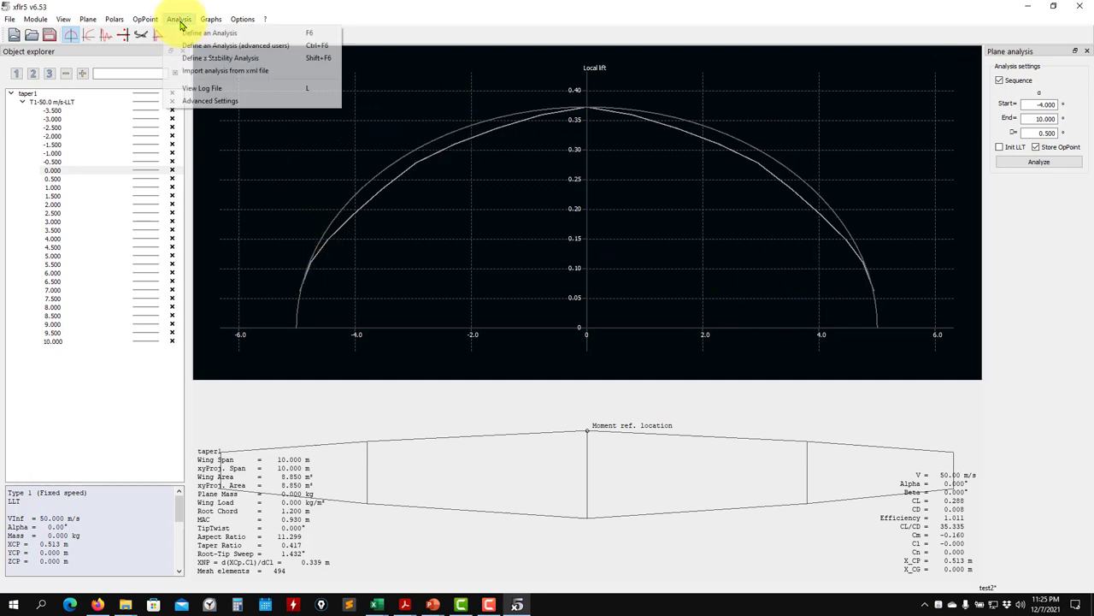
left_click(225, 103)
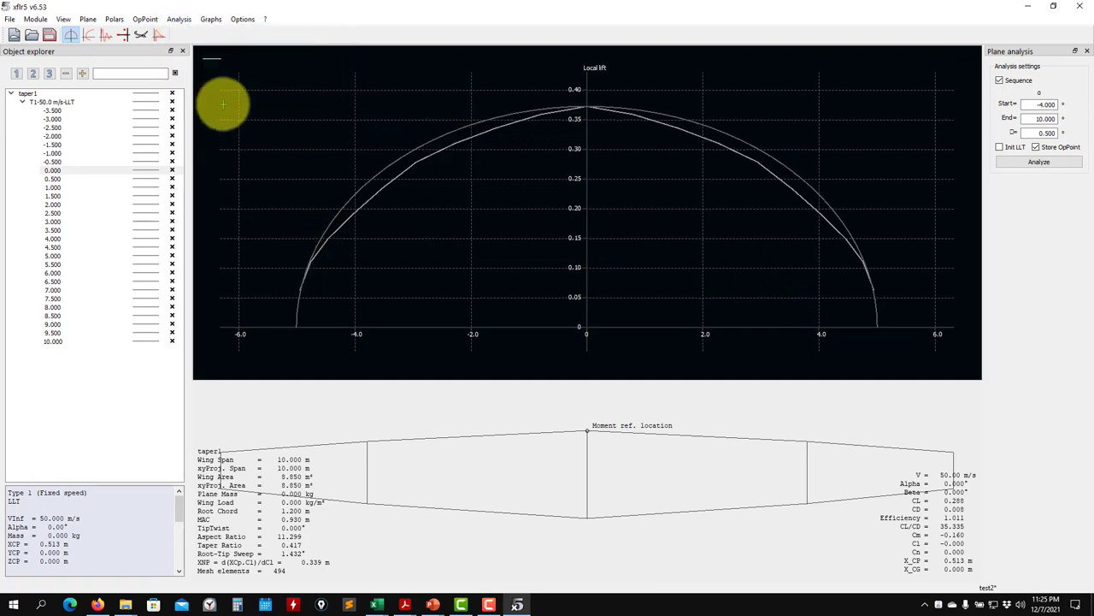
left_click(179, 19)
left_click(203, 101)
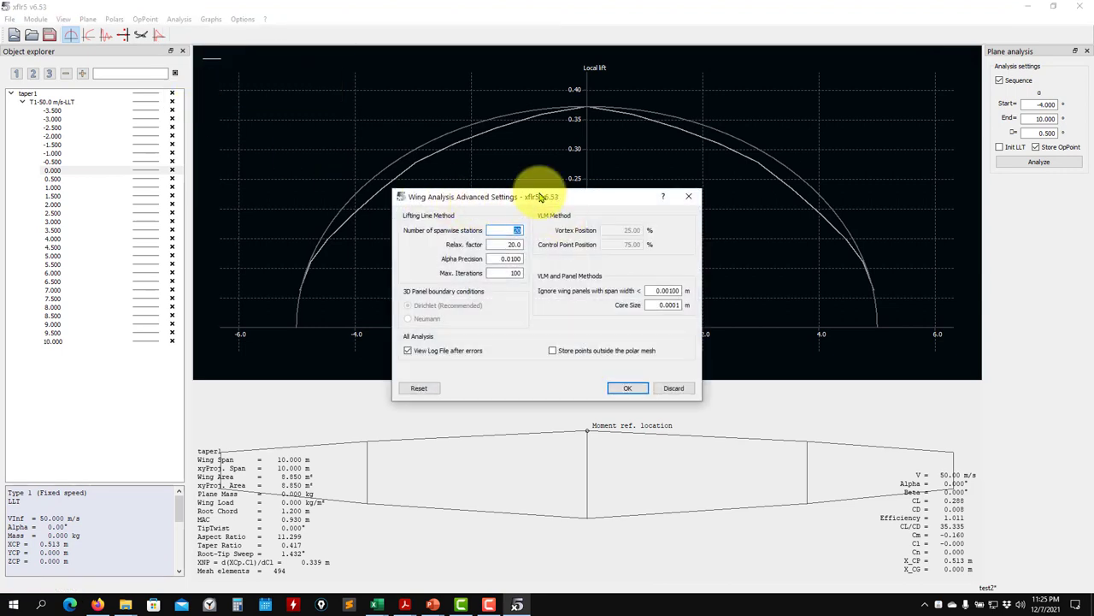
left_click_drag(540, 197, 255, 96)
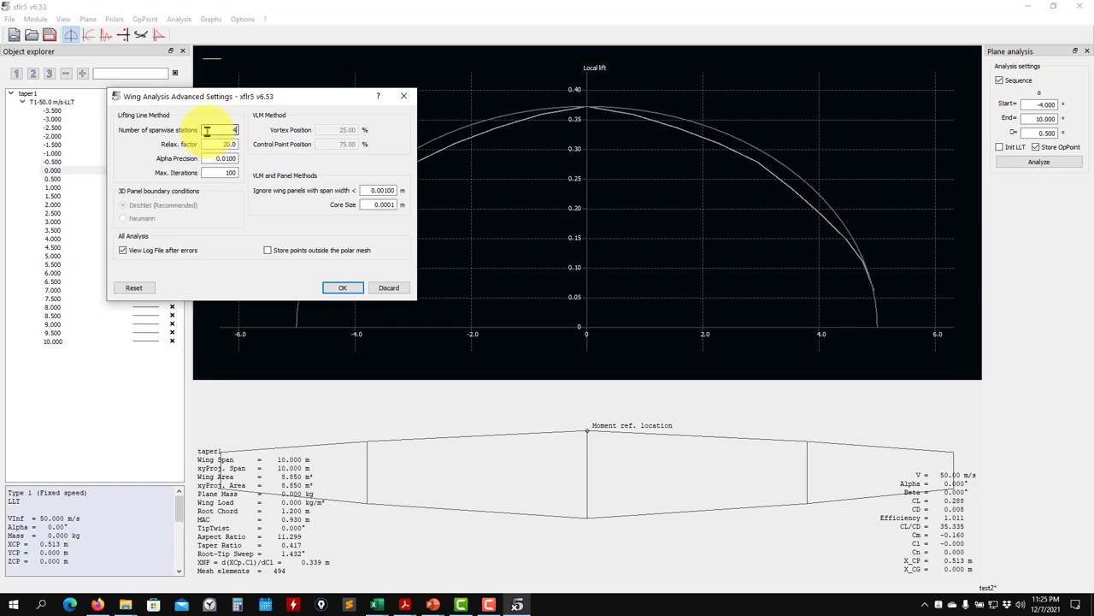
left_click(340, 289)
Rerun the T1-50.0 m/s-LLT analysis with 40 spanwise stations, review the convergence log and close it.
left_click(1014, 162)
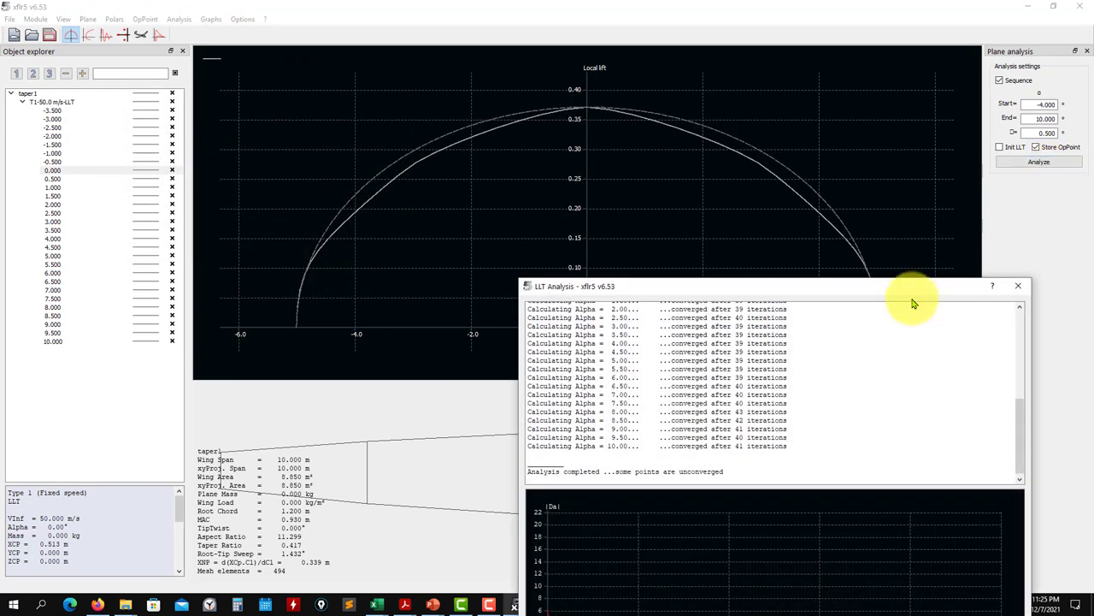
scroll(850, 370, "up", 8)
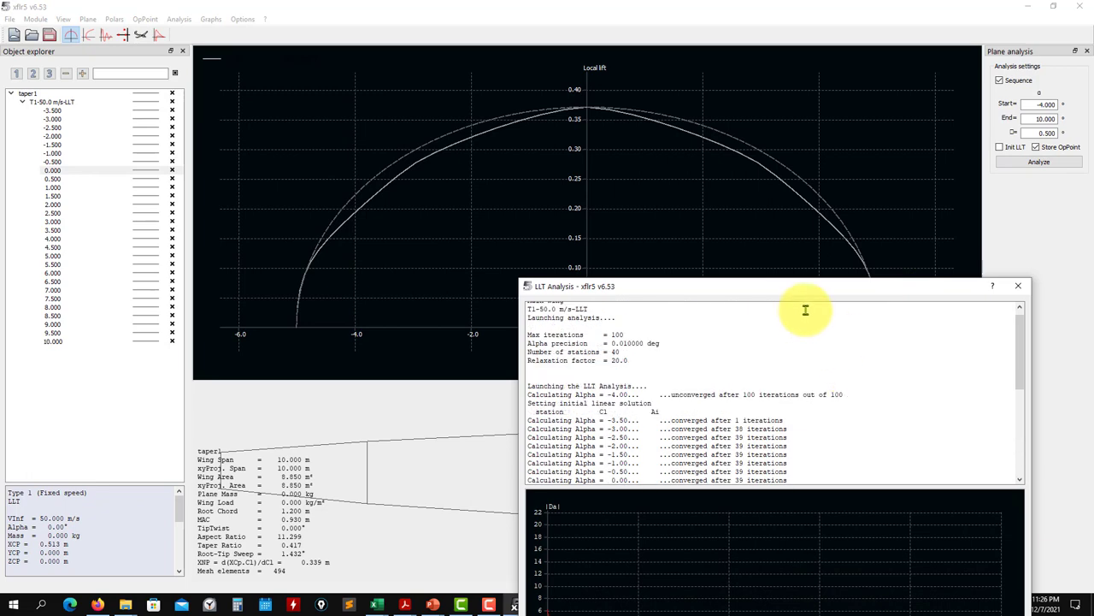
left_click_drag(819, 298, 651, 106)
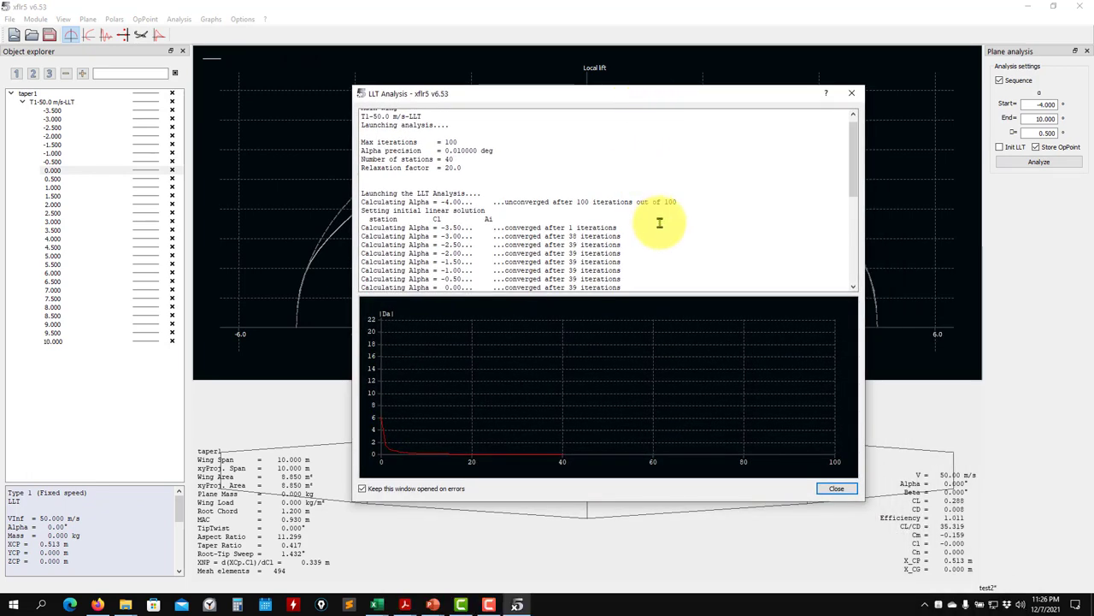
scroll(659, 222, "down", 8)
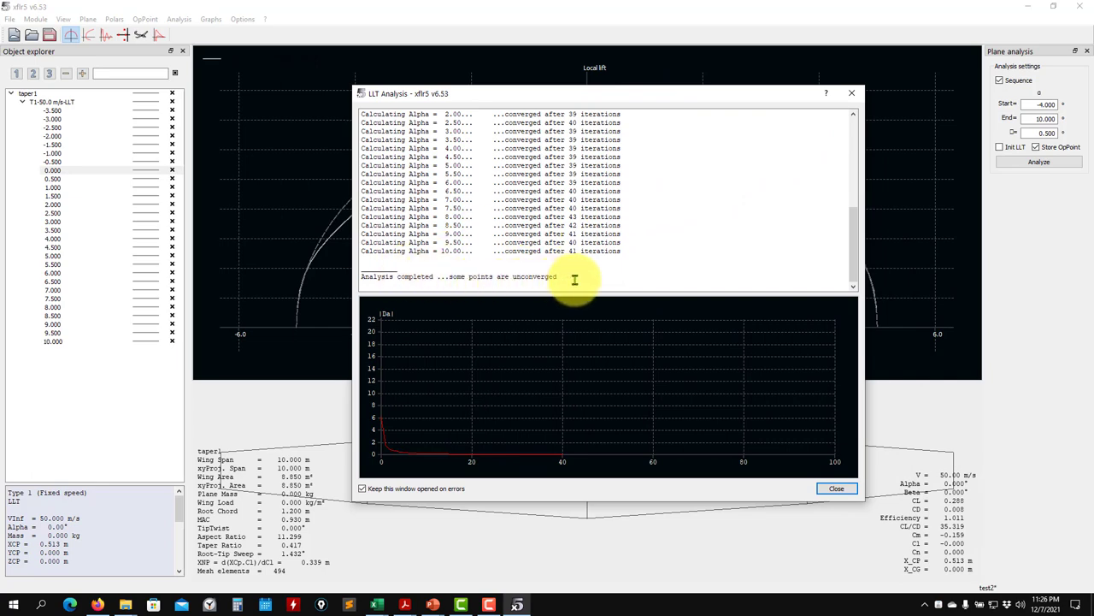
left_click_drag(574, 276, 359, 276)
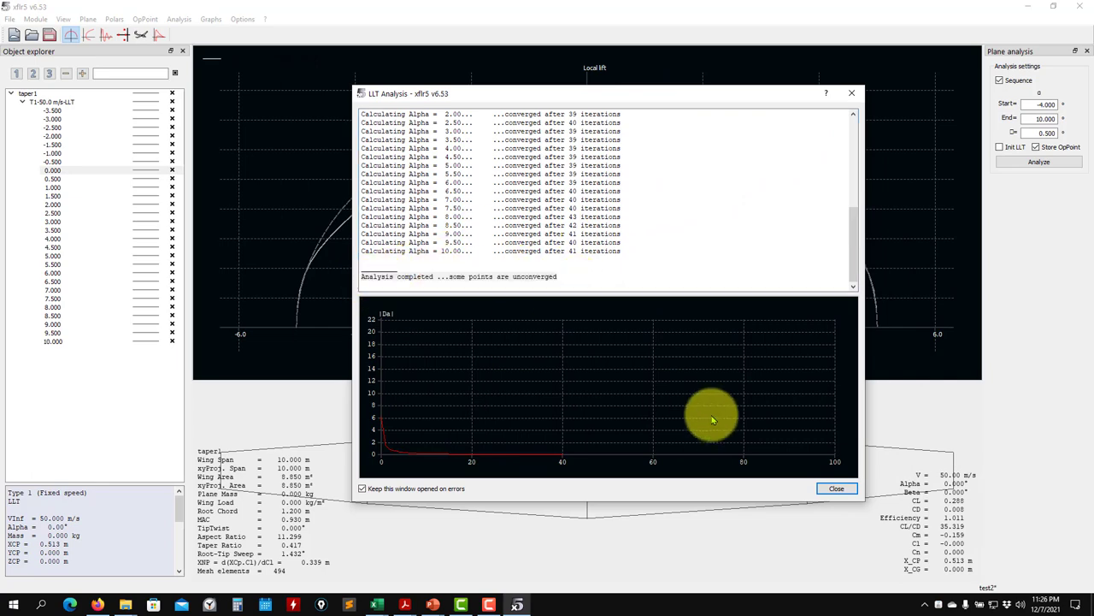
left_click_drag(561, 276, 399, 293)
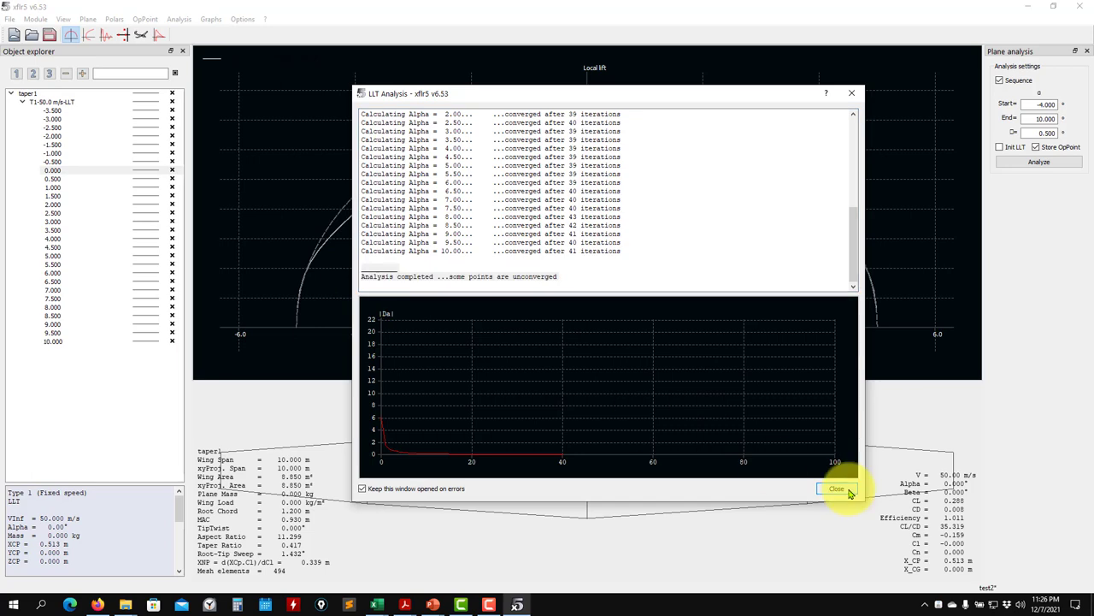
left_click(837, 488)
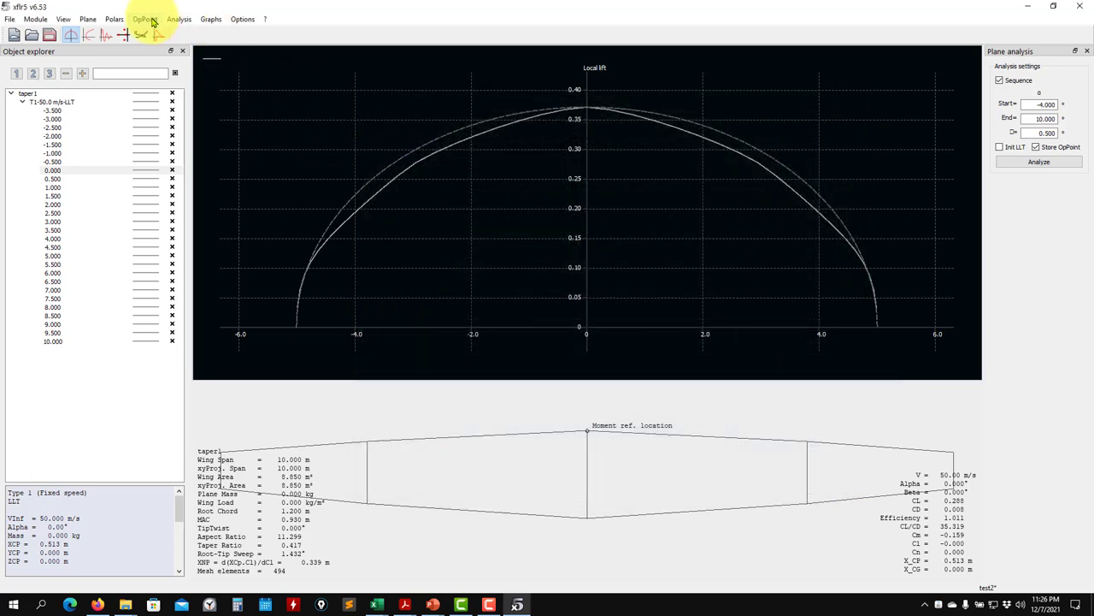
Set the lifting line relaxation factor to 50, rerun the LLT analysis and close its log.
left_click(179, 18)
left_click(184, 96)
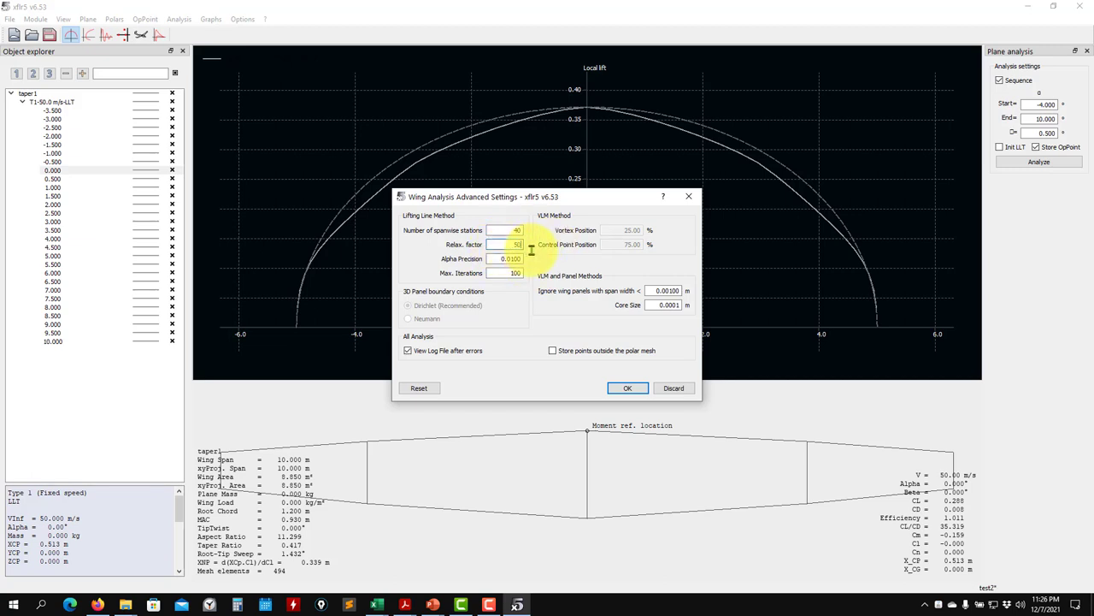
left_click(632, 390)
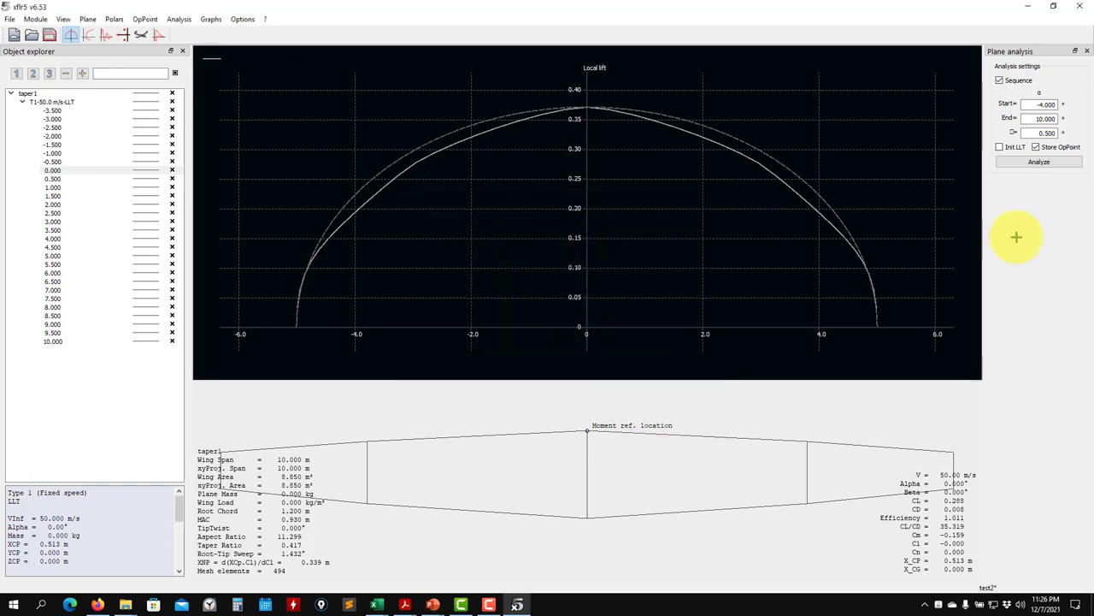
left_click(1060, 165)
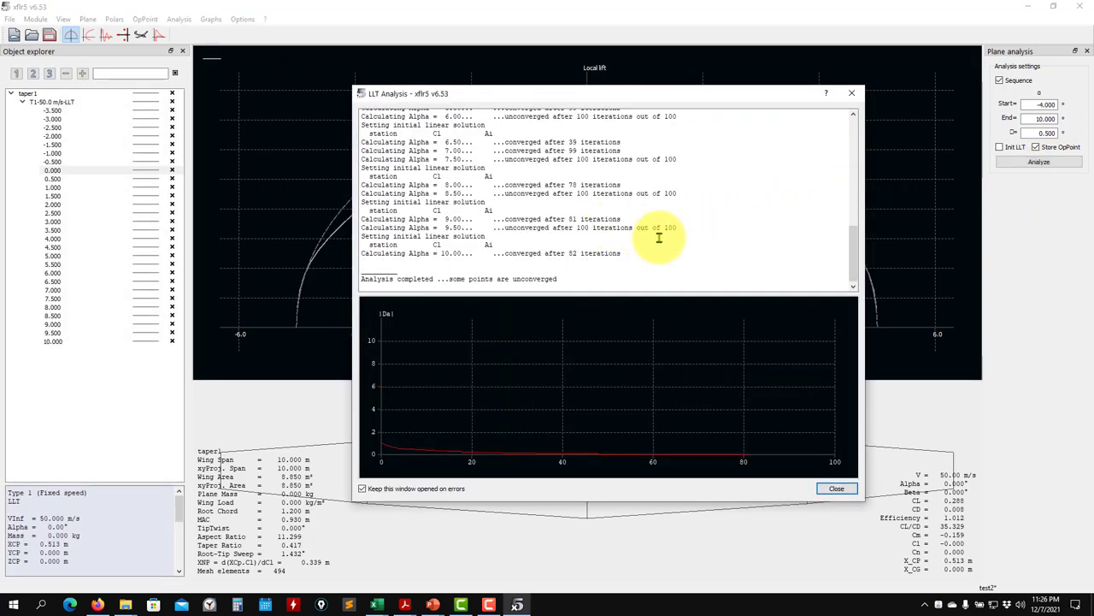
left_click(836, 489)
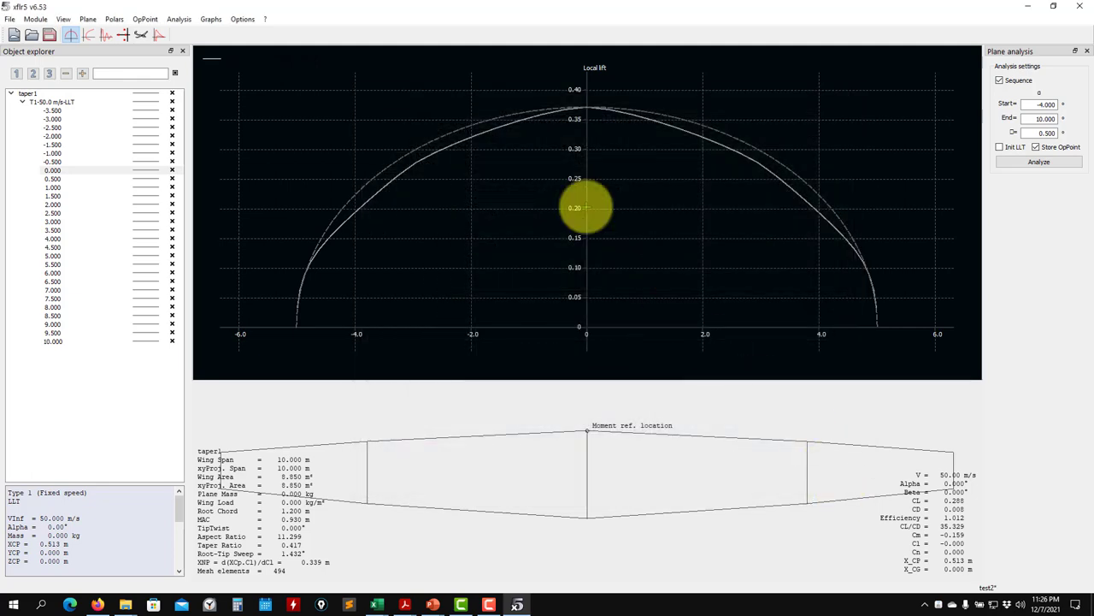
Set the maximum iterations to 1000, rerun the LLT analysis and inspect the local lift curve at -4.000° alpha.
left_click(178, 19)
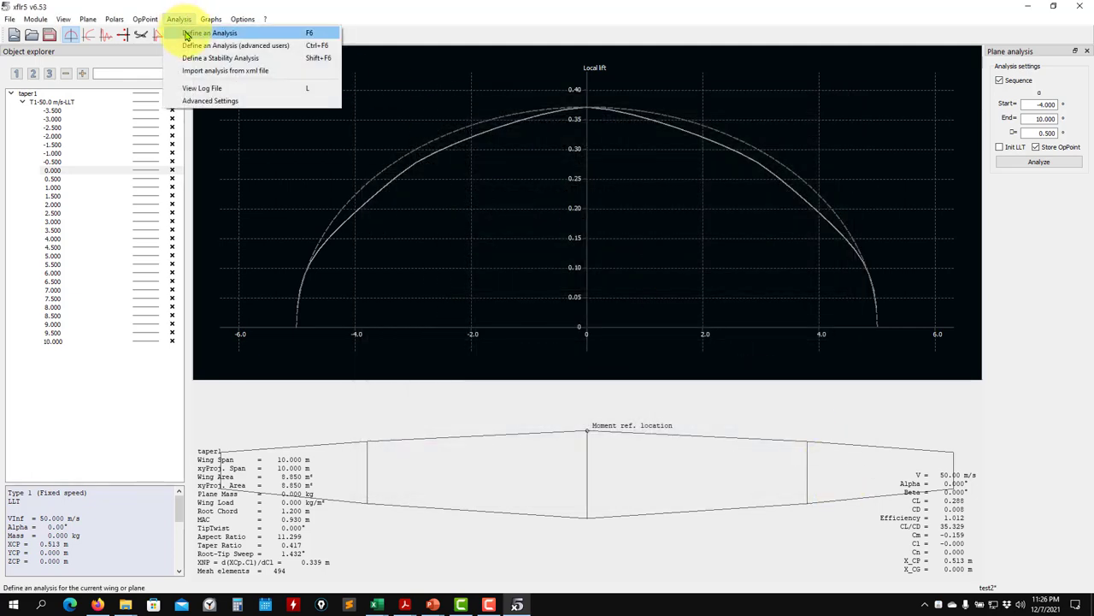
left_click(212, 100)
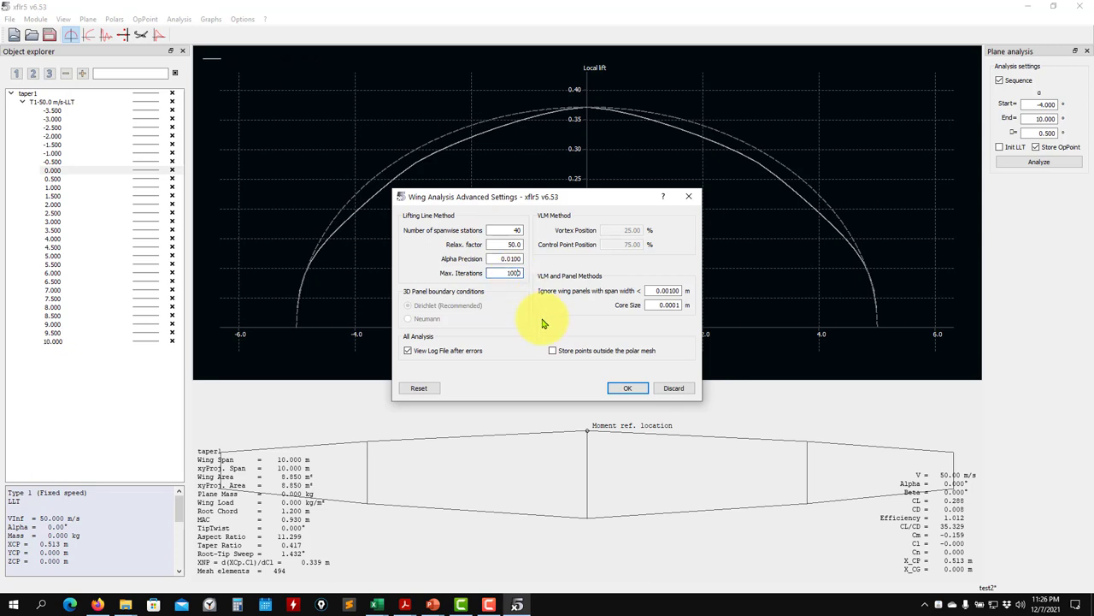
left_click(628, 389)
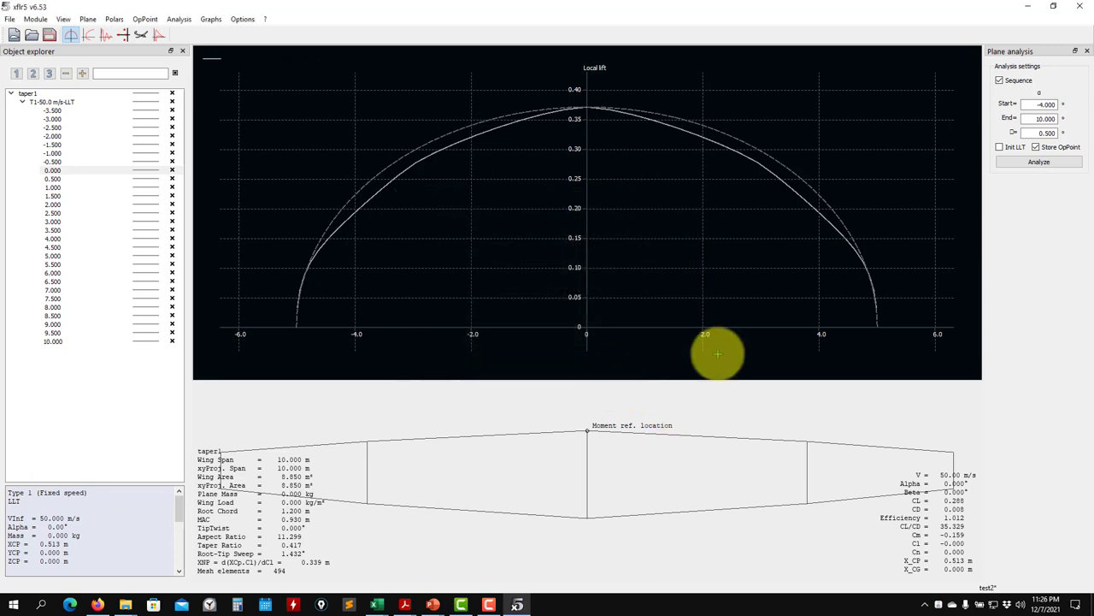
left_click(1039, 161)
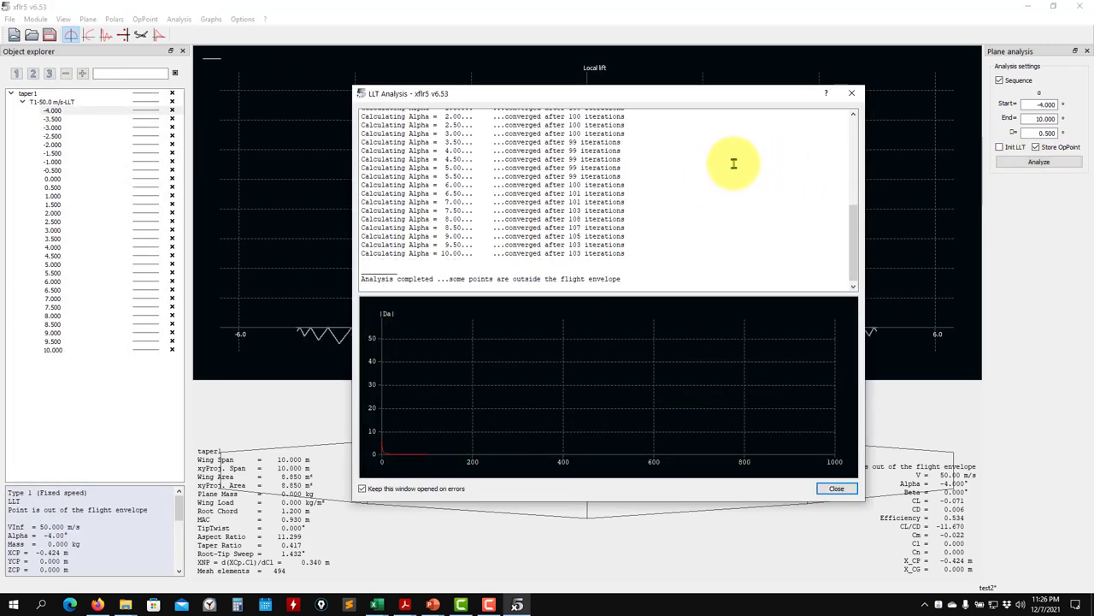
left_click(851, 93)
scroll(572, 295, "down", 2)
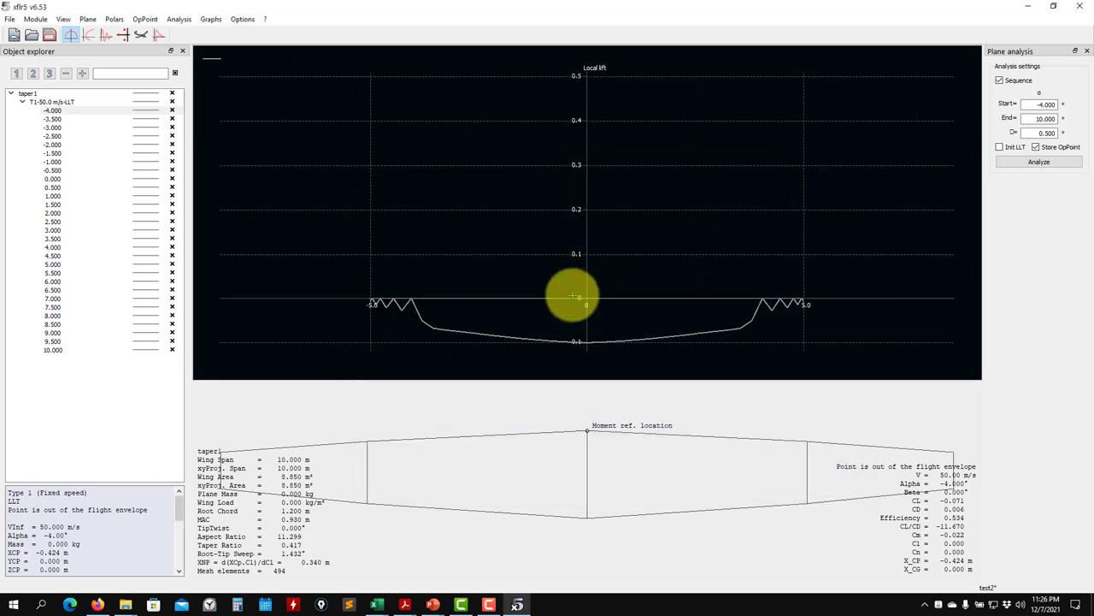
scroll(483, 286, "down", 1)
left_click_drag(482, 287, 452, 239)
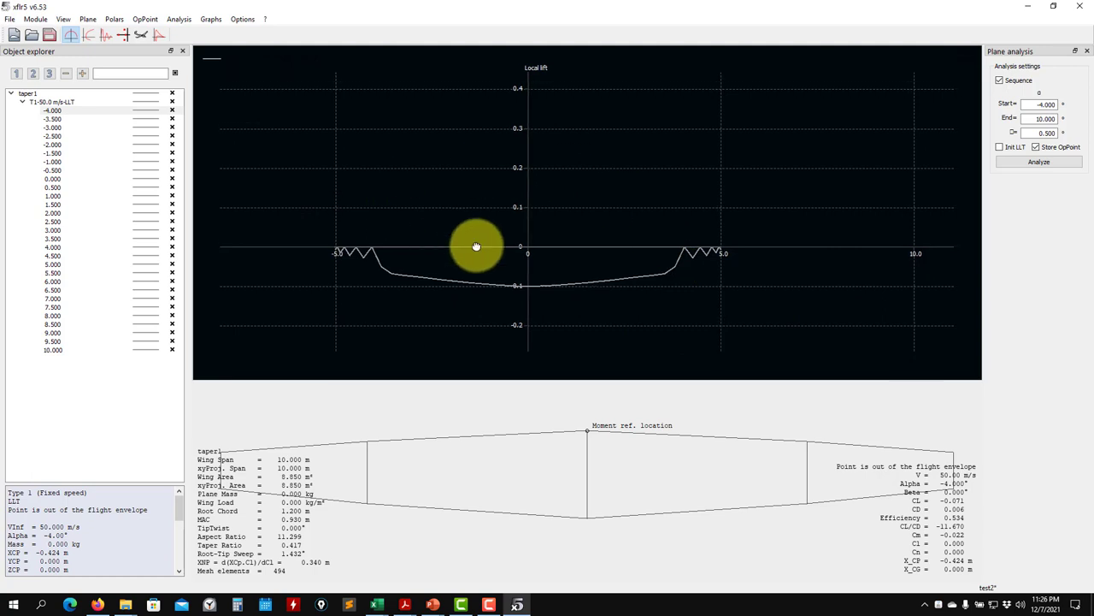
Set the relaxation factor to 100, start the LLT analysis again and cancel the run.
left_click(184, 21)
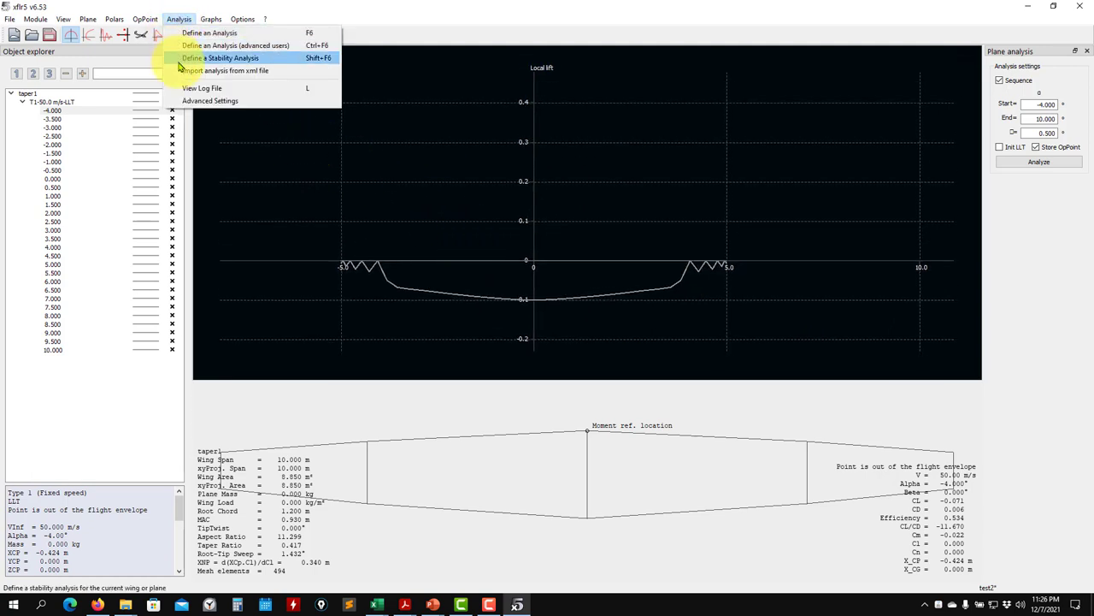
left_click(205, 107)
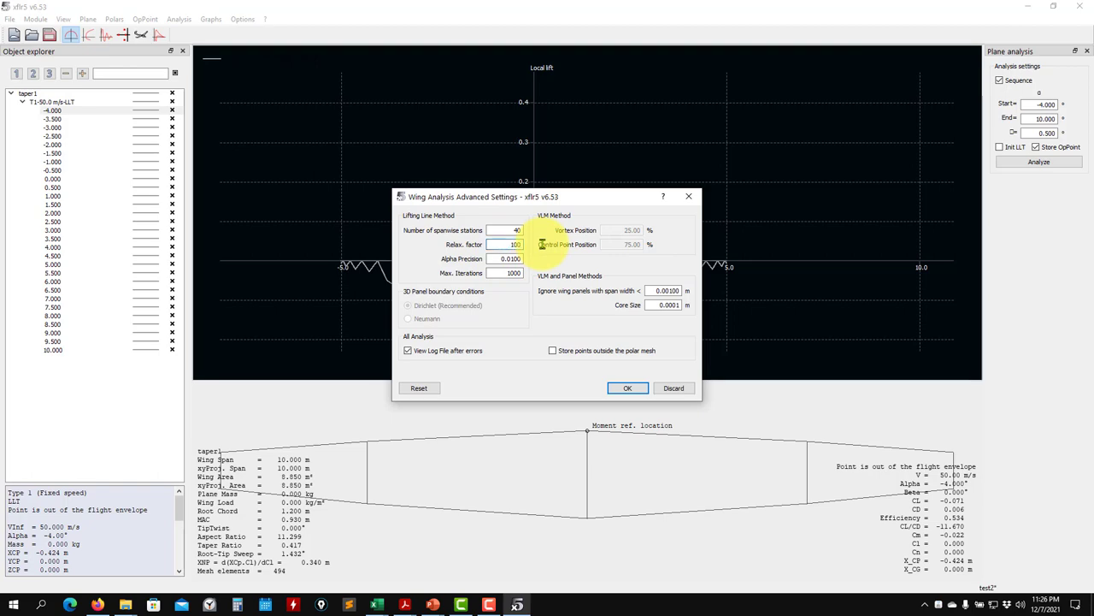
left_click(630, 389)
left_click(1053, 165)
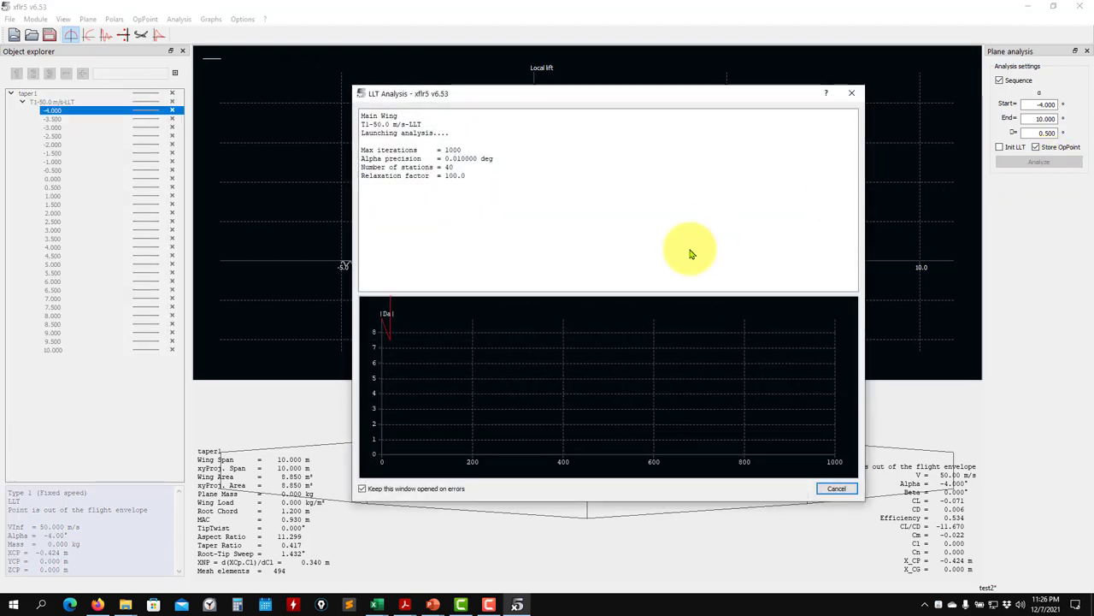
left_click(837, 491)
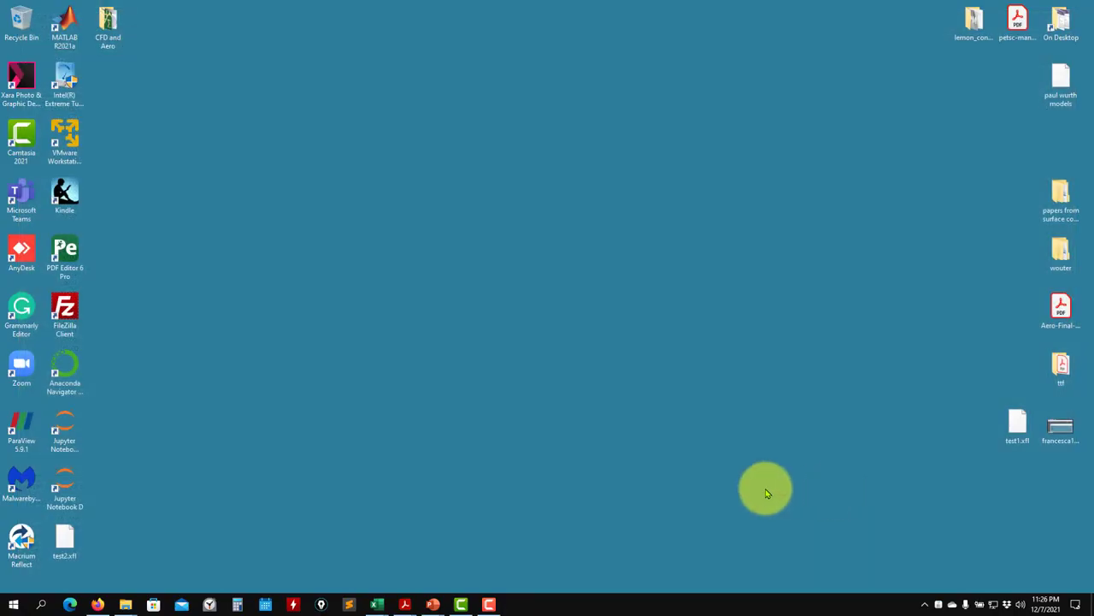
Move test2.xfl beside test1.xfl on the desktop and launch xflr5-653 from the CFD and Aero folder.
left_click_drag(75, 546, 945, 425)
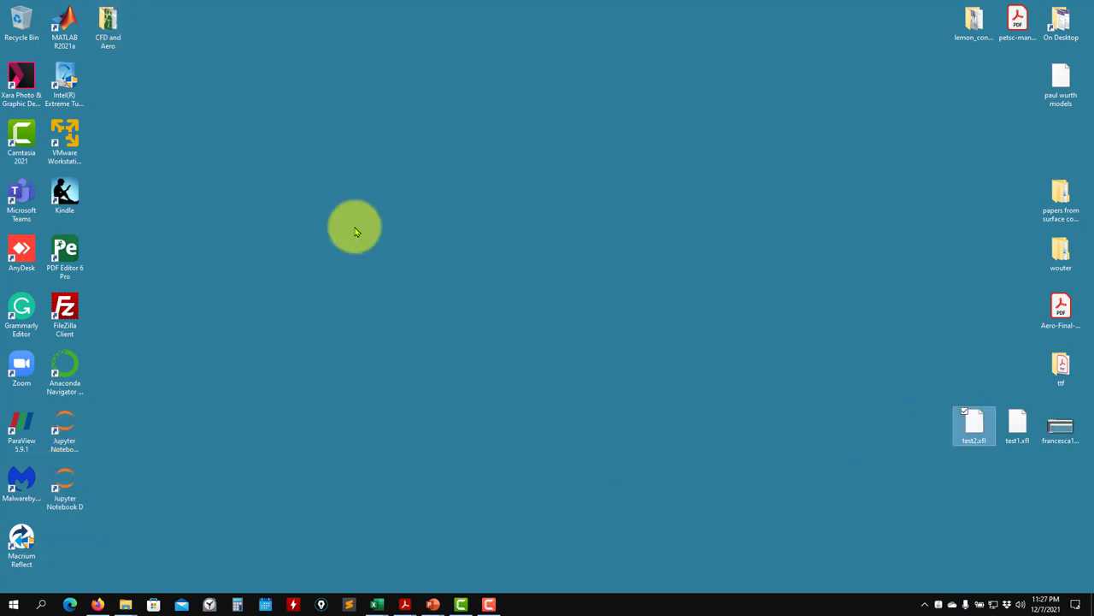
left_click(111, 30)
double_click(110, 34)
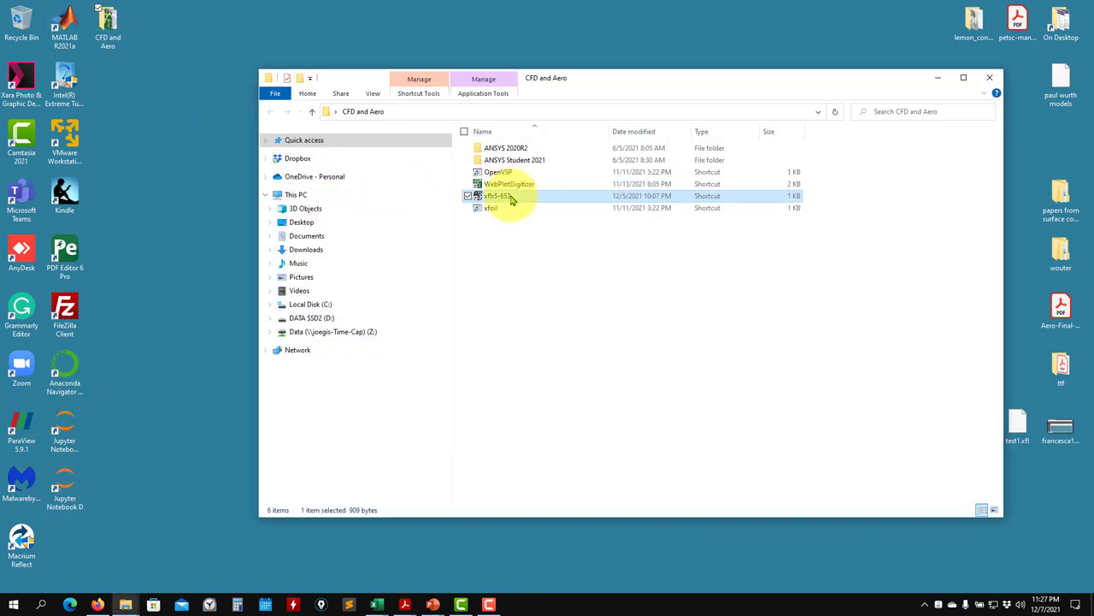
double_click(577, 196)
left_click(937, 77)
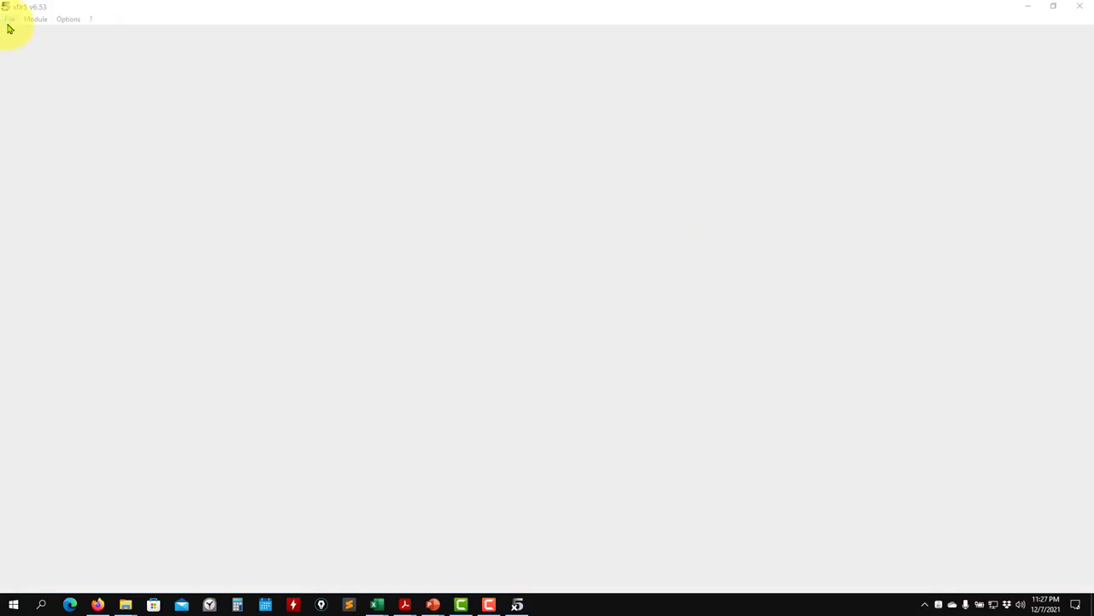
Open the test2.xfl project from the desktop.
left_click(9, 20)
left_click(31, 44)
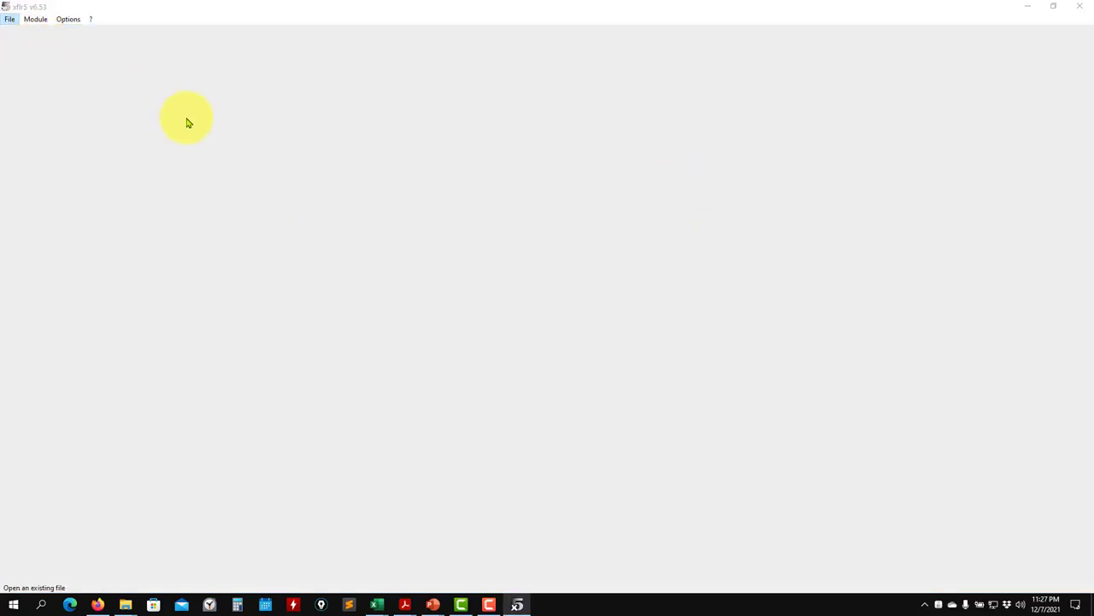
left_click(137, 200)
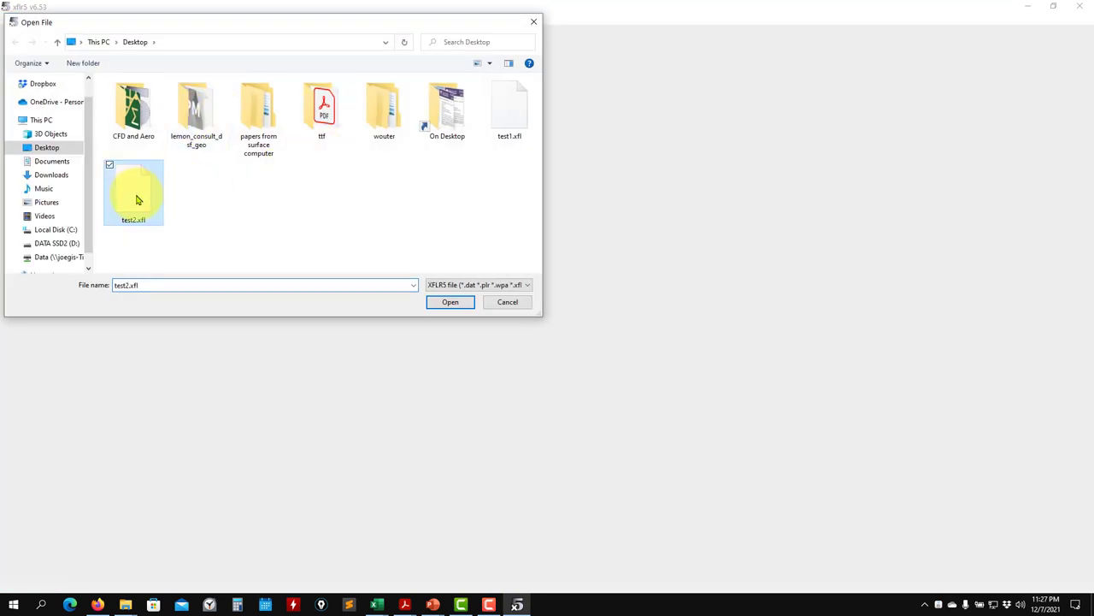
left_click(437, 307)
Reset the advanced analysis settings to their defaults and try to run the LLT analysis of taper1.
left_click(179, 19)
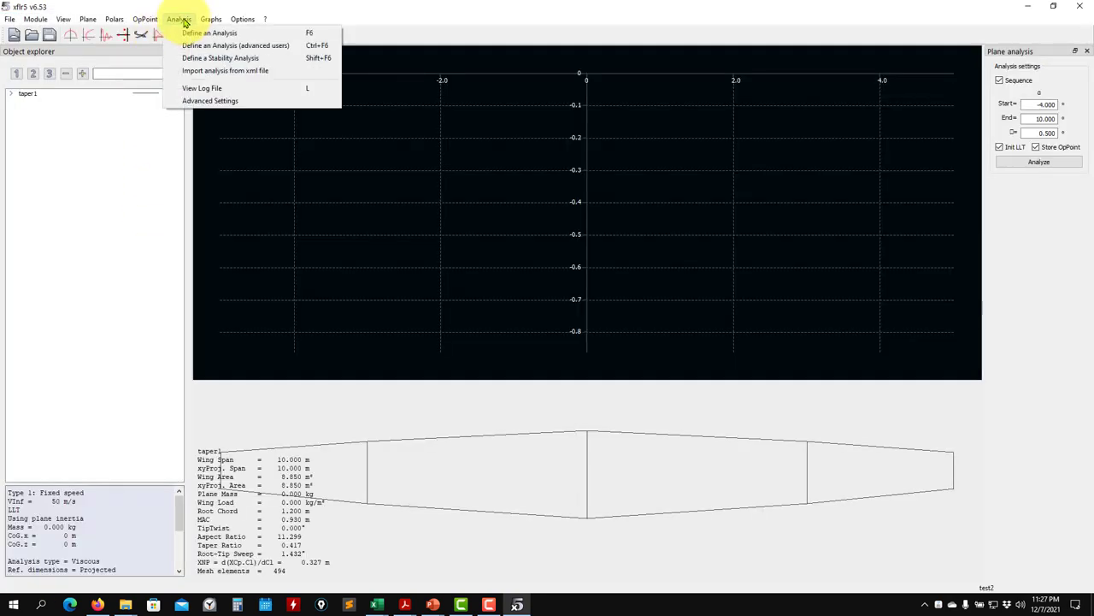
left_click(196, 100)
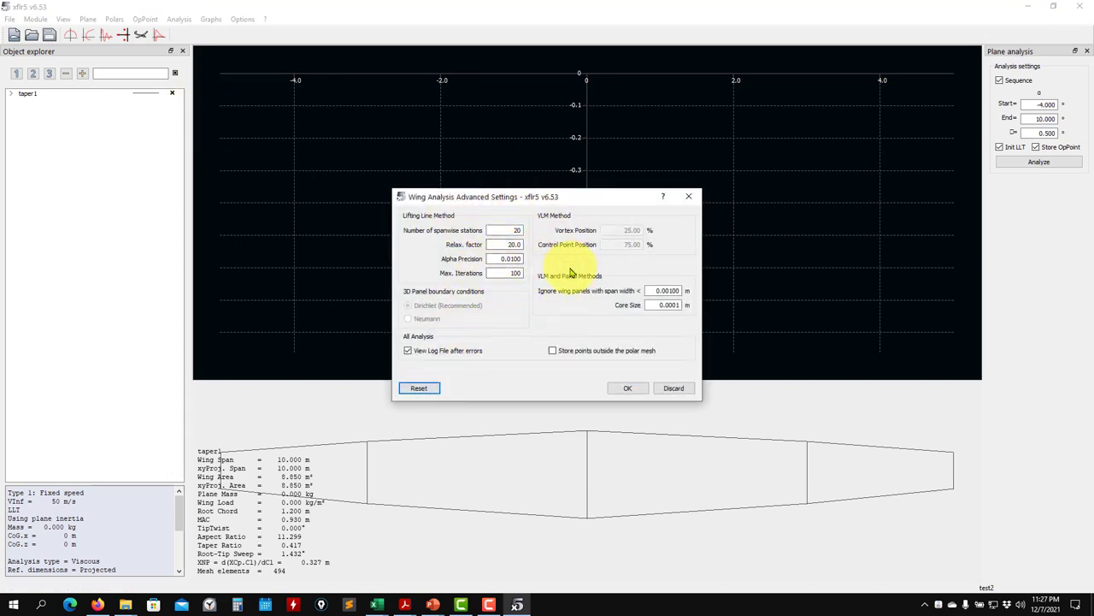
left_click(630, 389)
left_click(1037, 162)
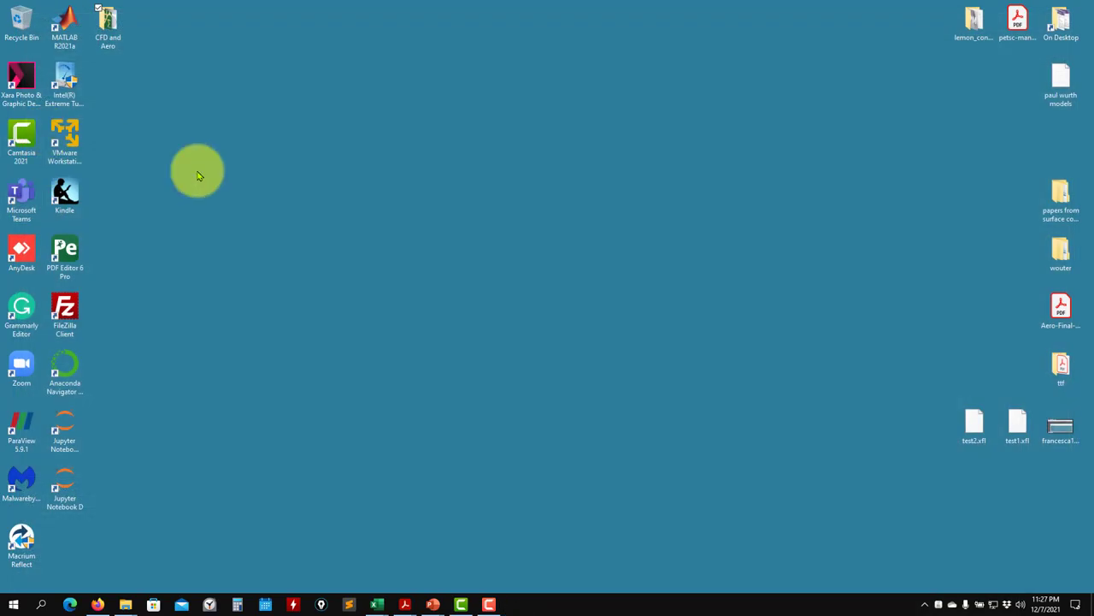
Relaunch xflr5-653 from the CFD and Aero folder and open the test2.xfl project from the desktop.
double_click(108, 26)
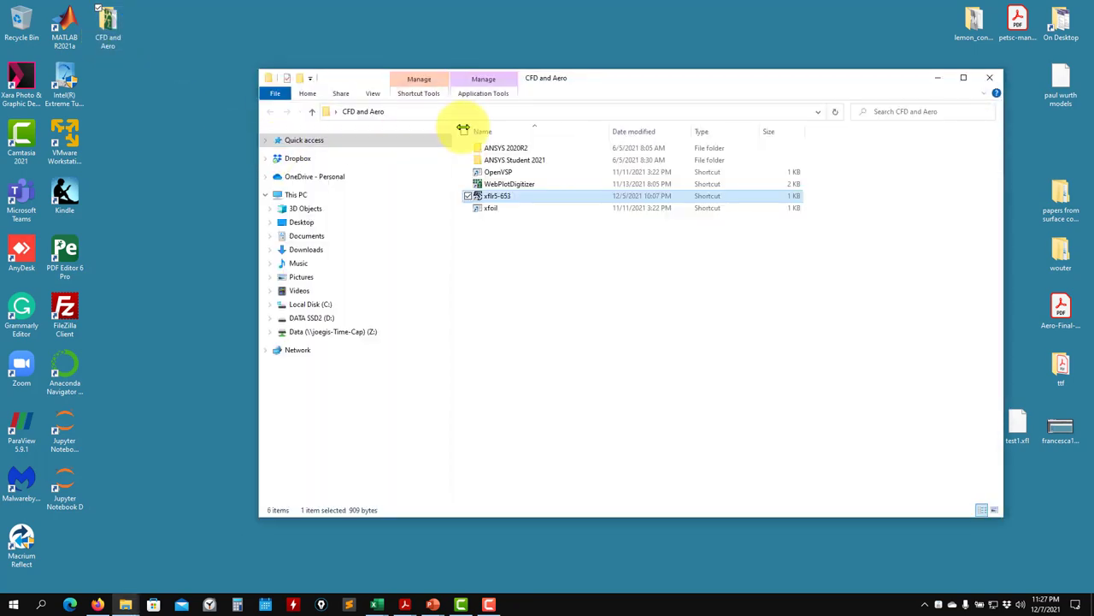
left_click(501, 196)
double_click(502, 195)
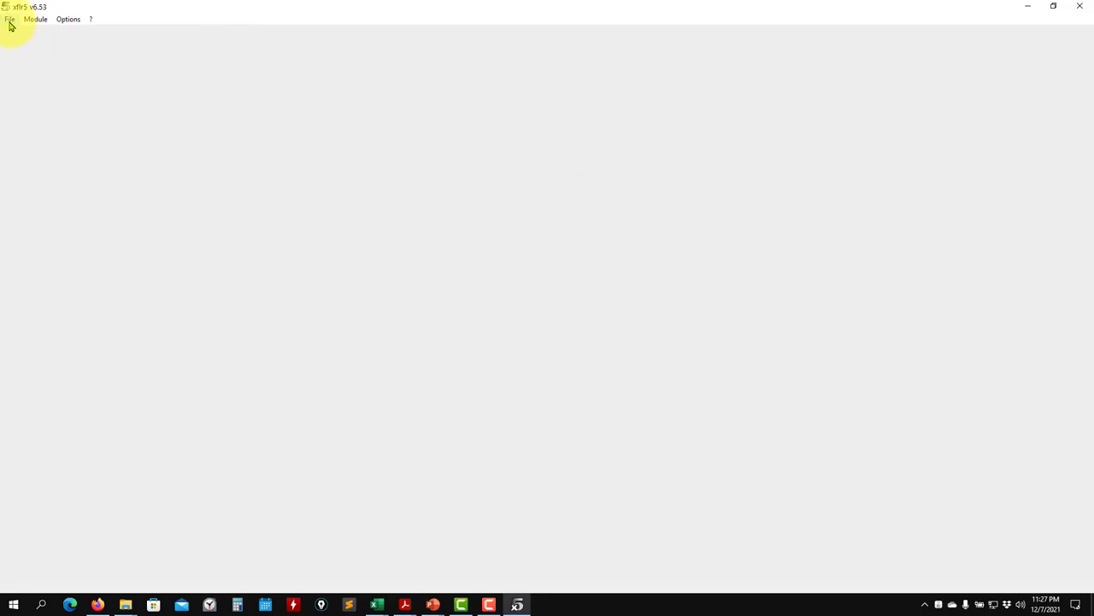
left_click(10, 19)
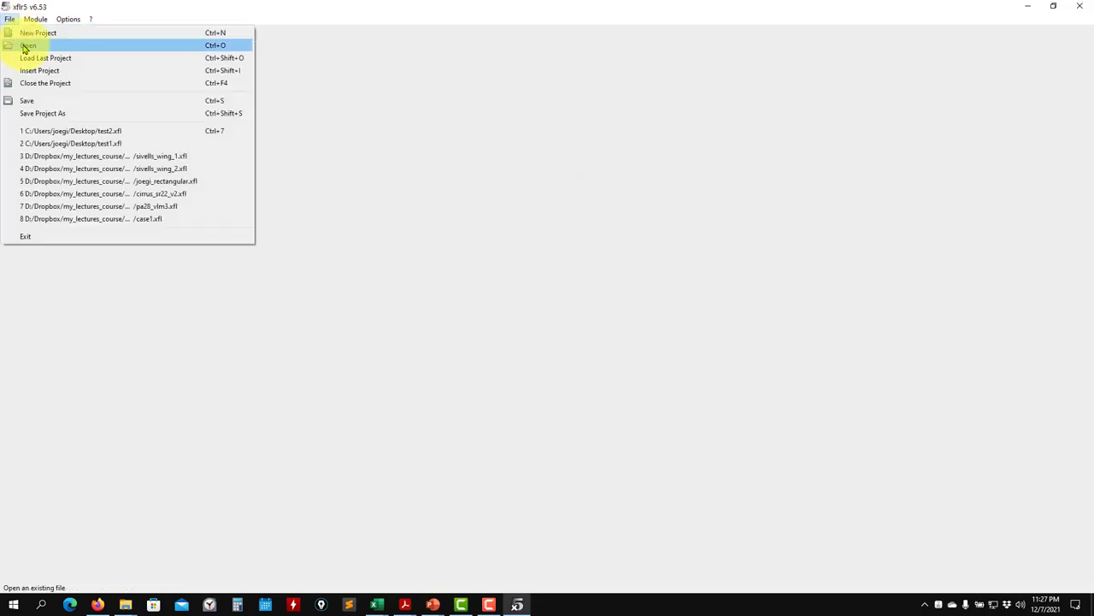
left_click(21, 42)
left_click(145, 196)
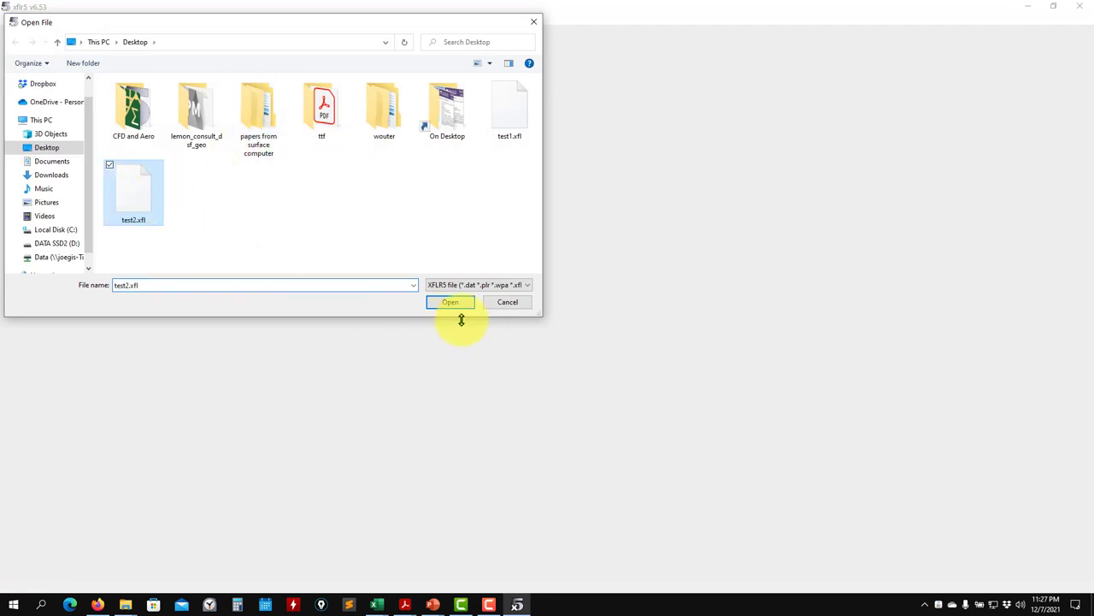
left_click(451, 301)
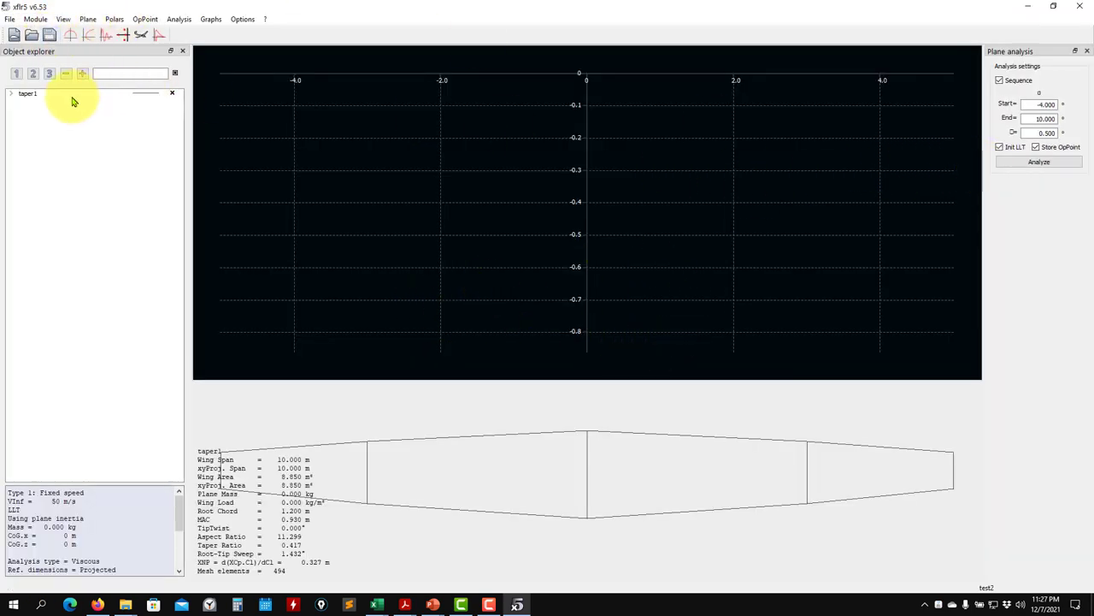
Reset the advanced wing analysis settings to their defaults and accept them.
left_click(178, 18)
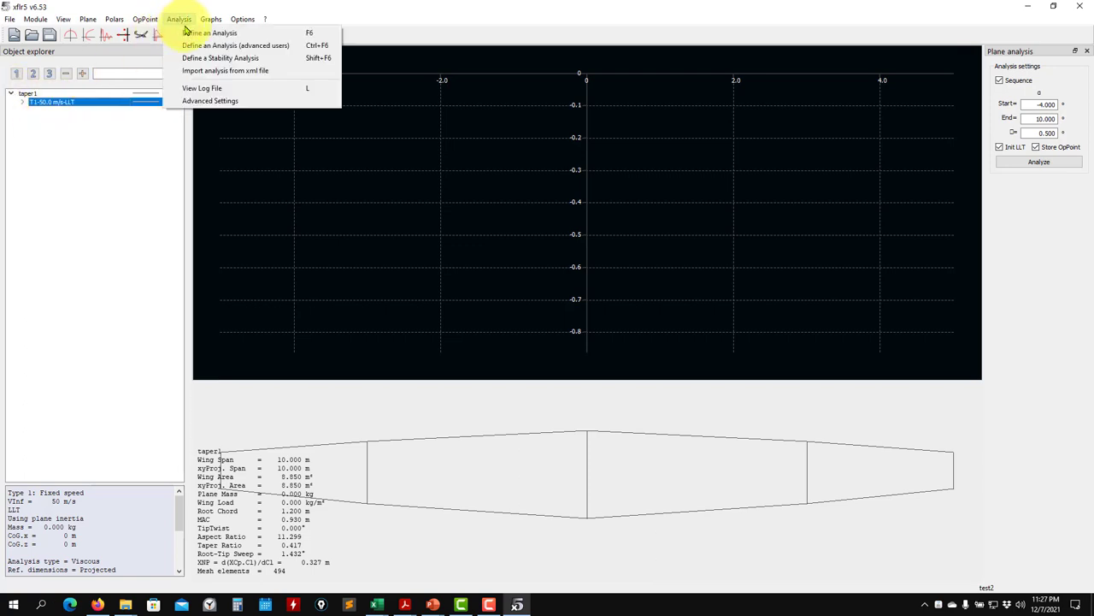
left_click(211, 100)
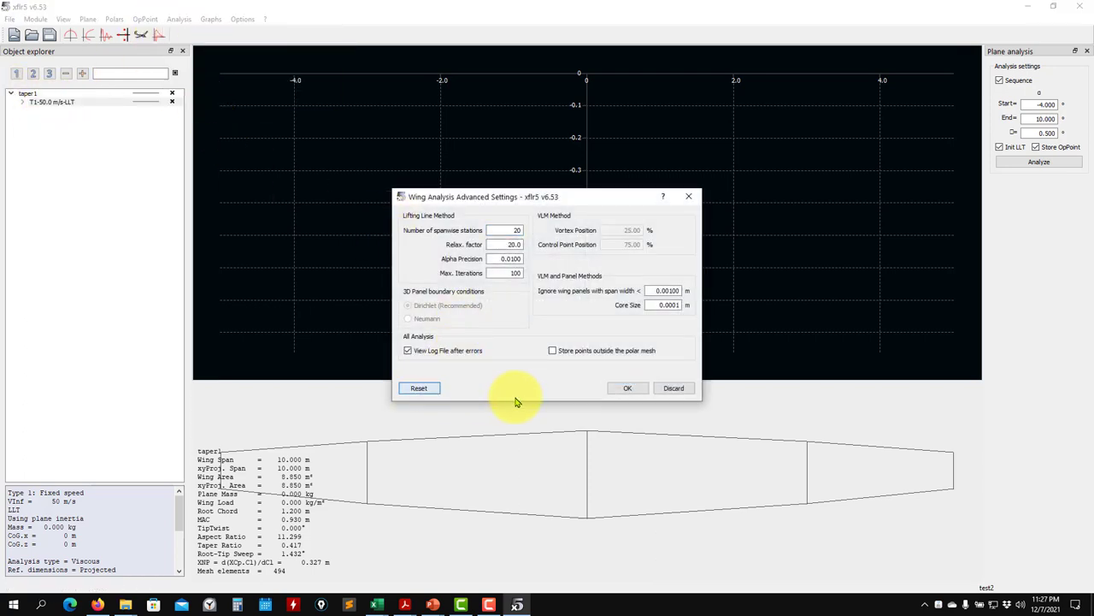
left_click(637, 392)
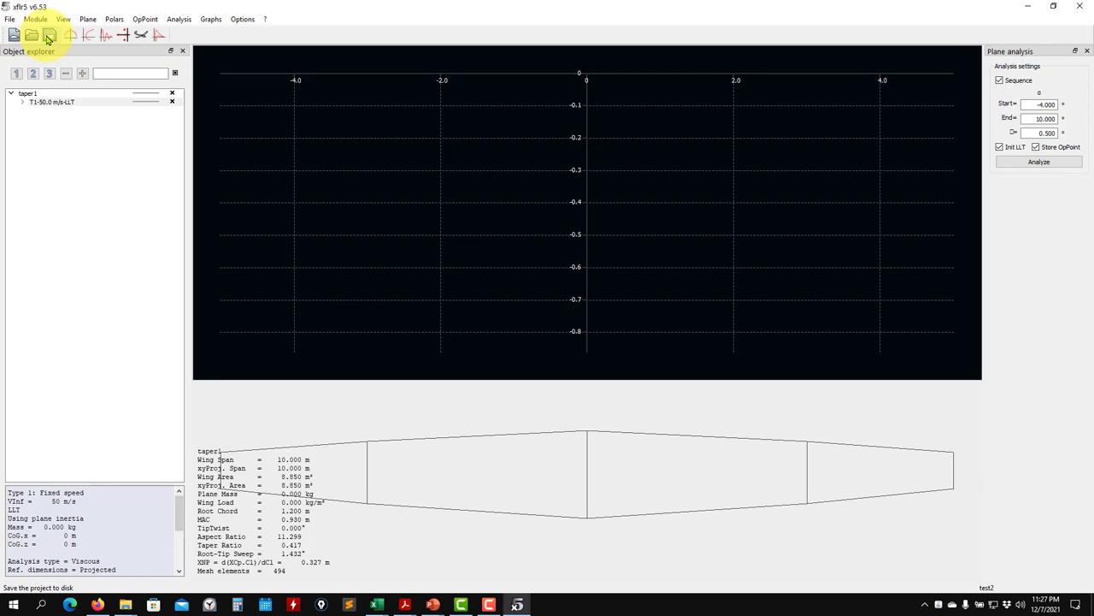
Redefine the Type 1 fixed-speed 50 m/s LLT analysis of taper1, overwriting the existing polar, and run it from -4° to 10°.
left_click(179, 19)
left_click(185, 33)
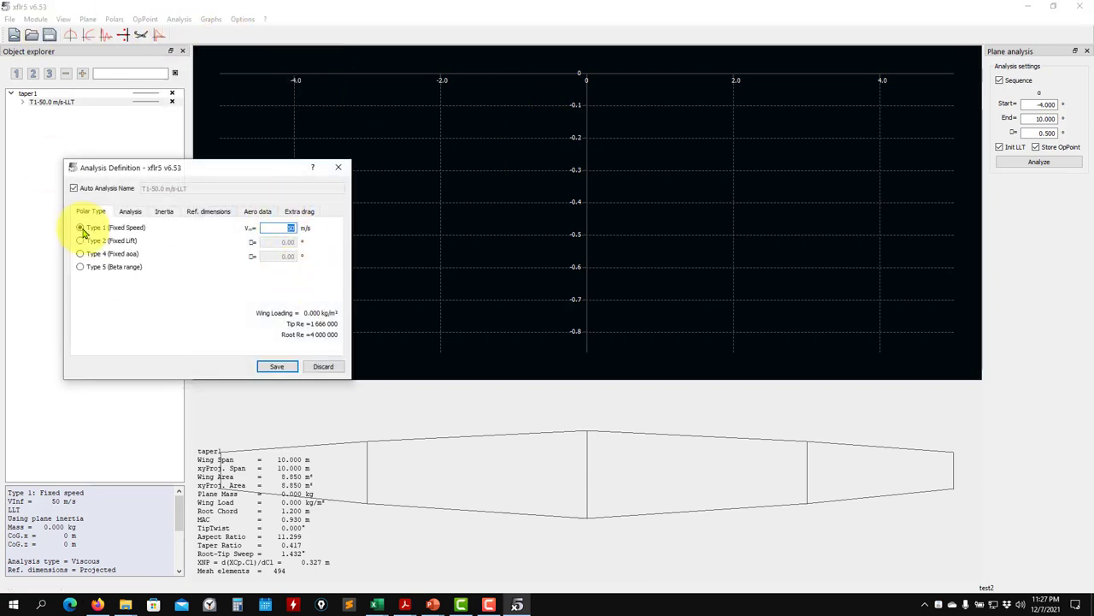
left_click(277, 366)
left_click(513, 365)
left_click(513, 310)
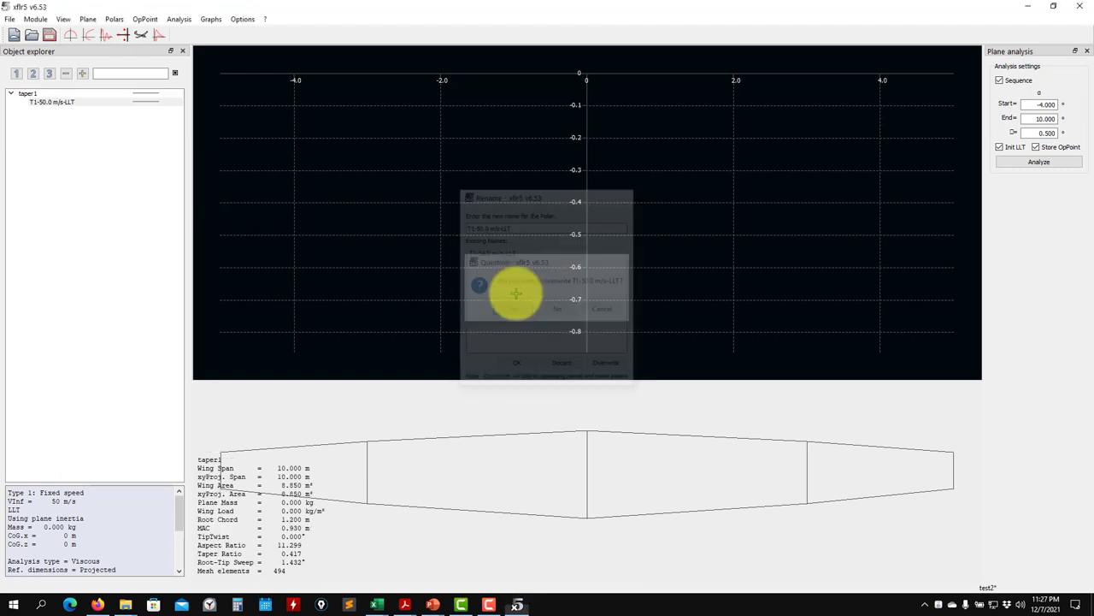
left_click(1038, 162)
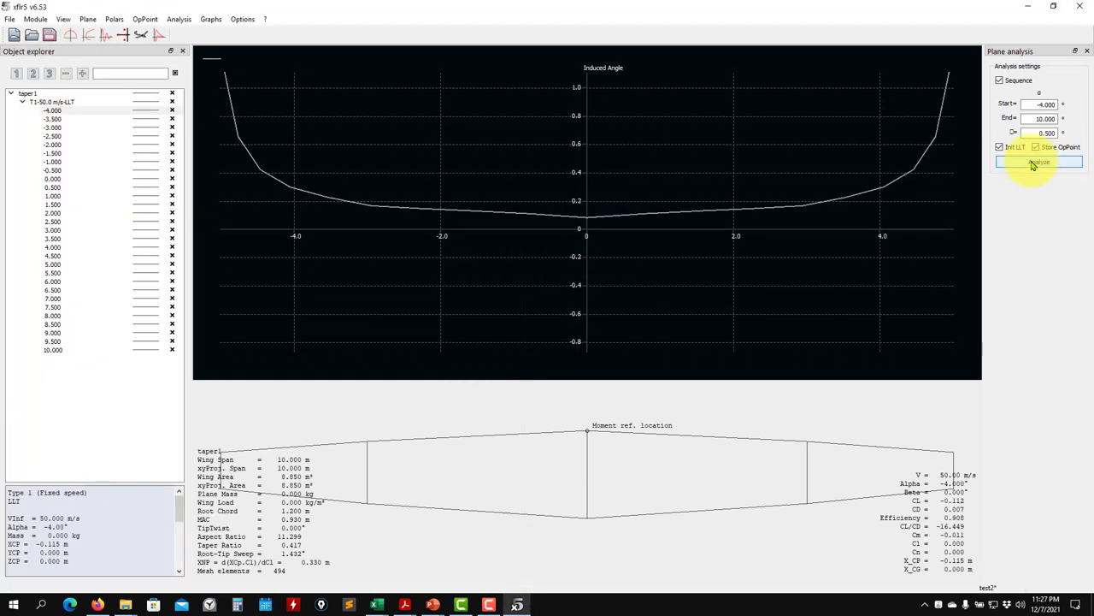
Examine the 0° operating point's induced angle, airfoil drag and local lift distributions along the span.
left_click(53, 179)
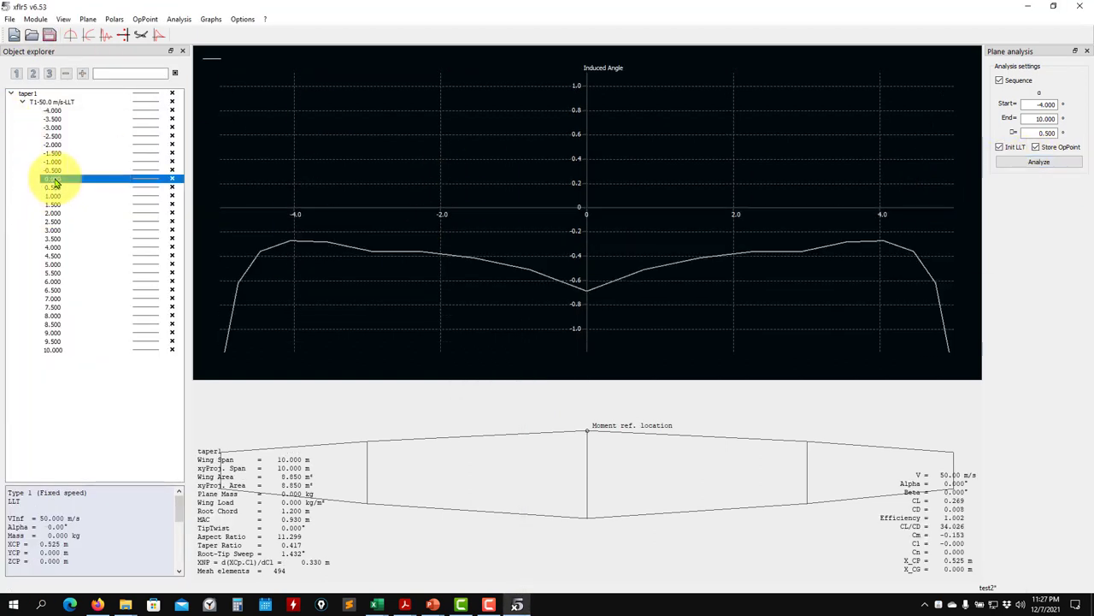
left_click_drag(503, 273, 540, 238)
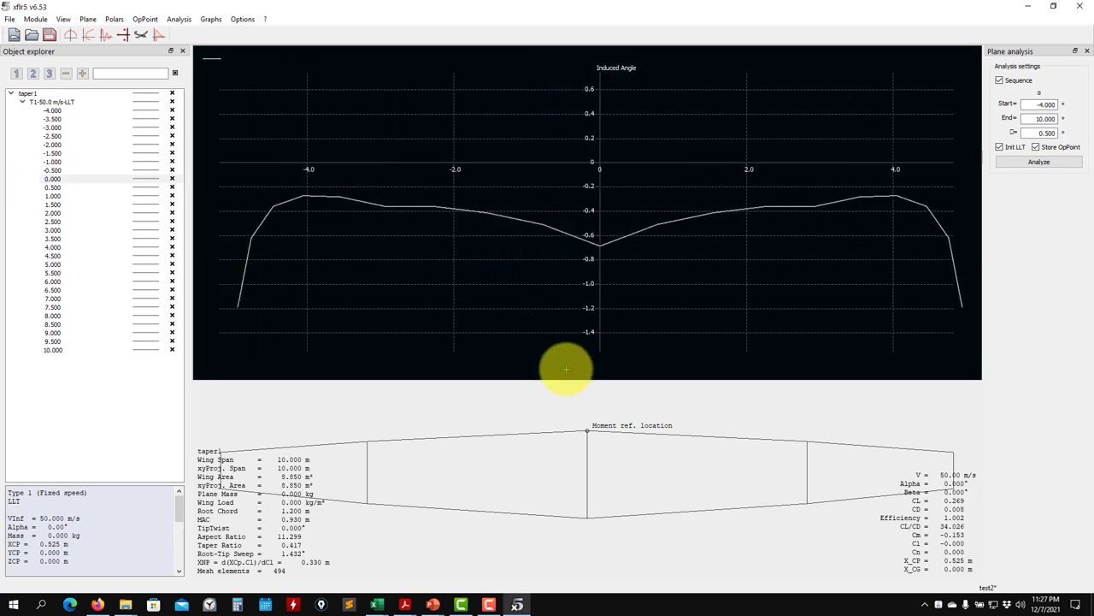
scroll(570, 387, "down", 1)
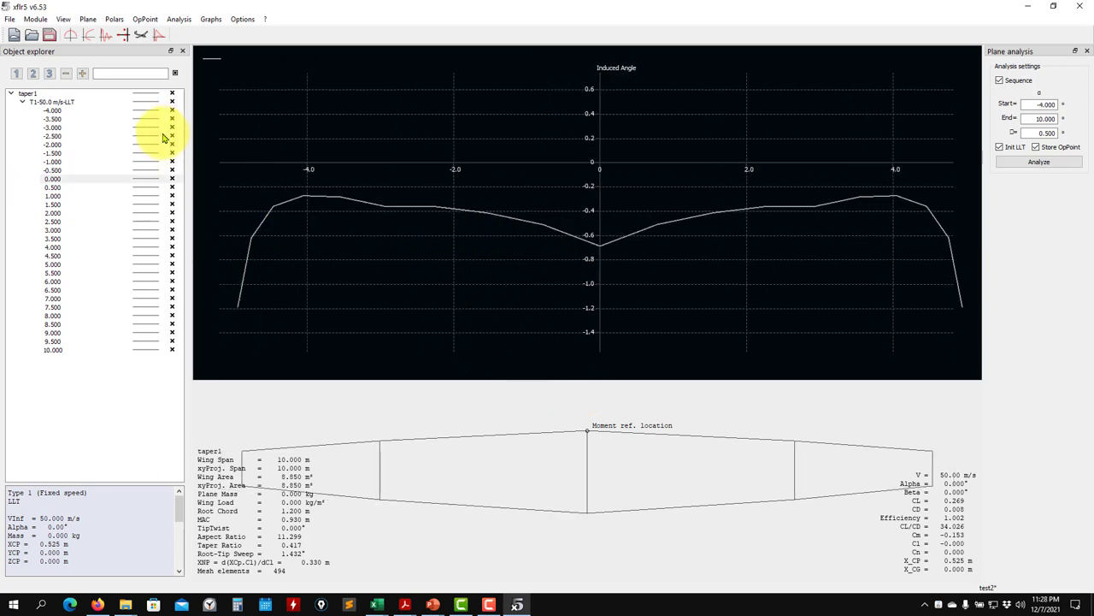
key("Down")
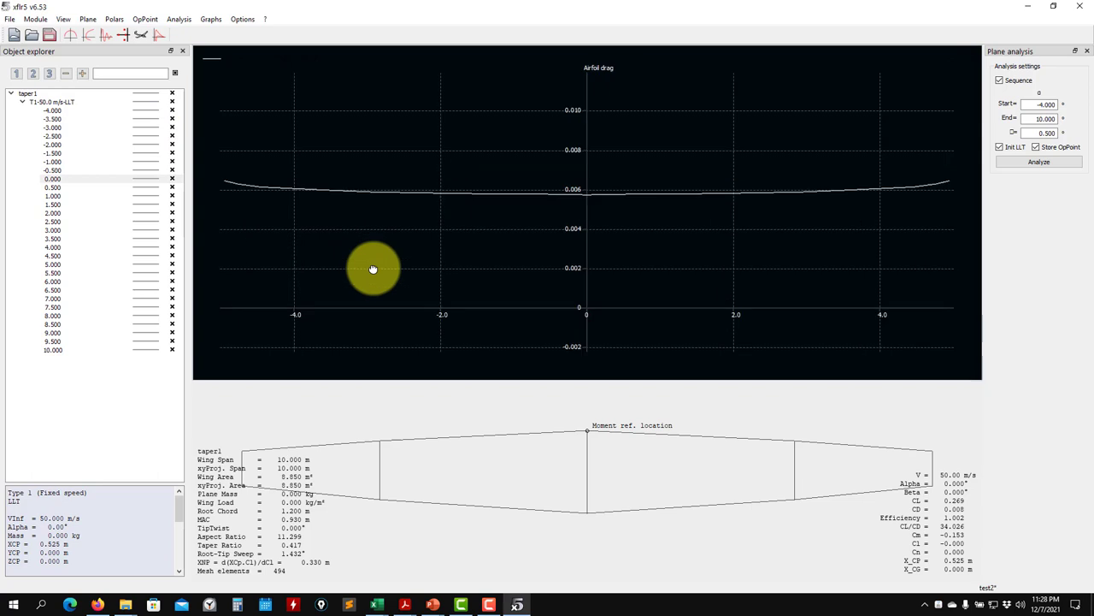
key("Down")
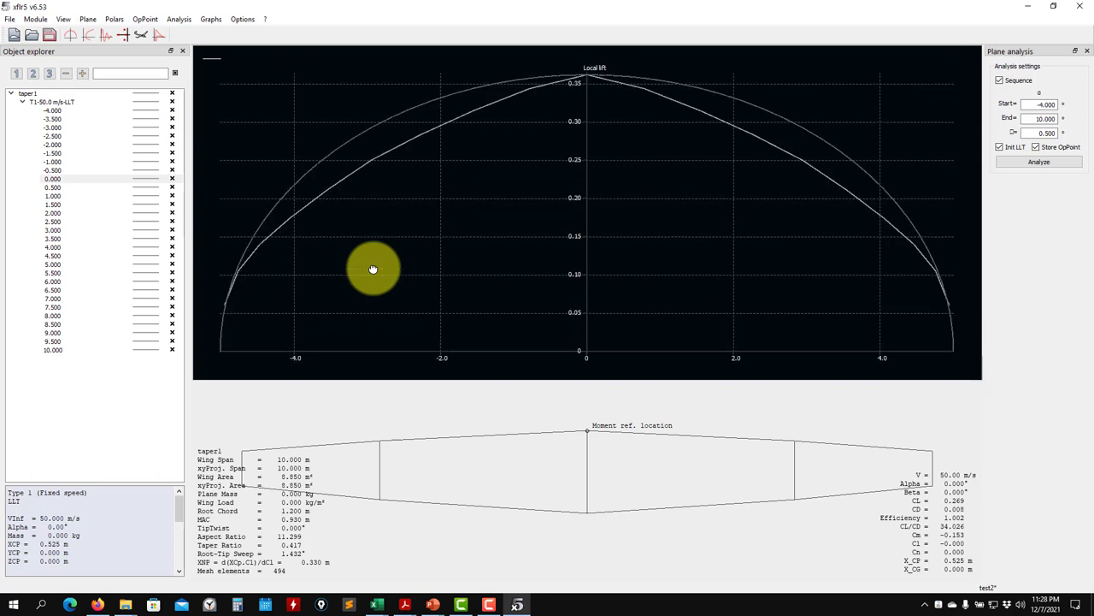
Set the chord of wing section 2 to 1 m and save the modified taper1 wing, erasing its previous results.
left_click(89, 20)
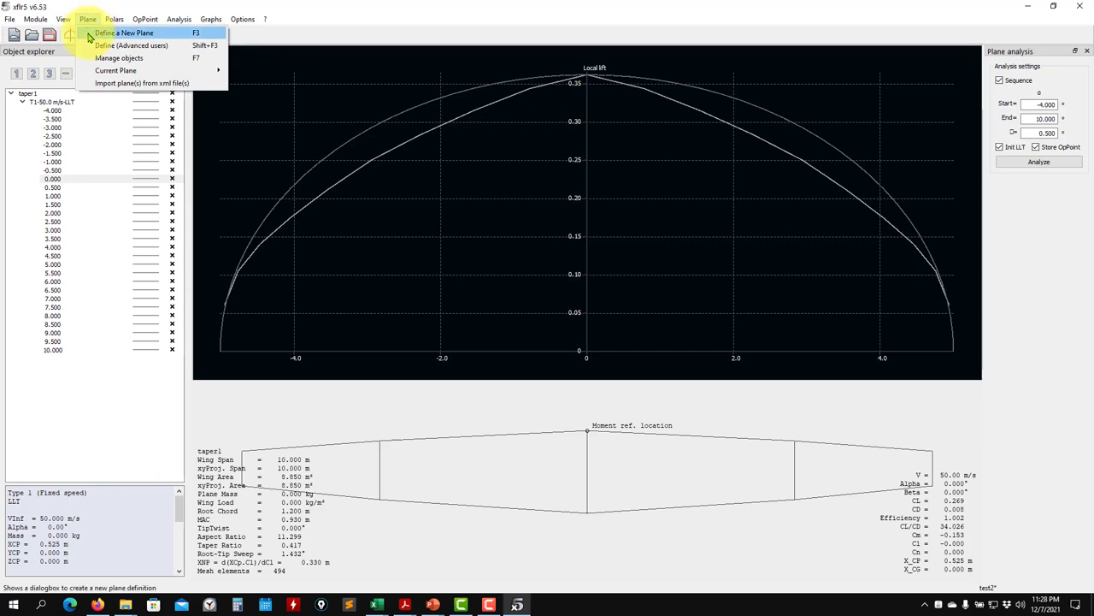
mouse_move(117, 70)
left_click(269, 116)
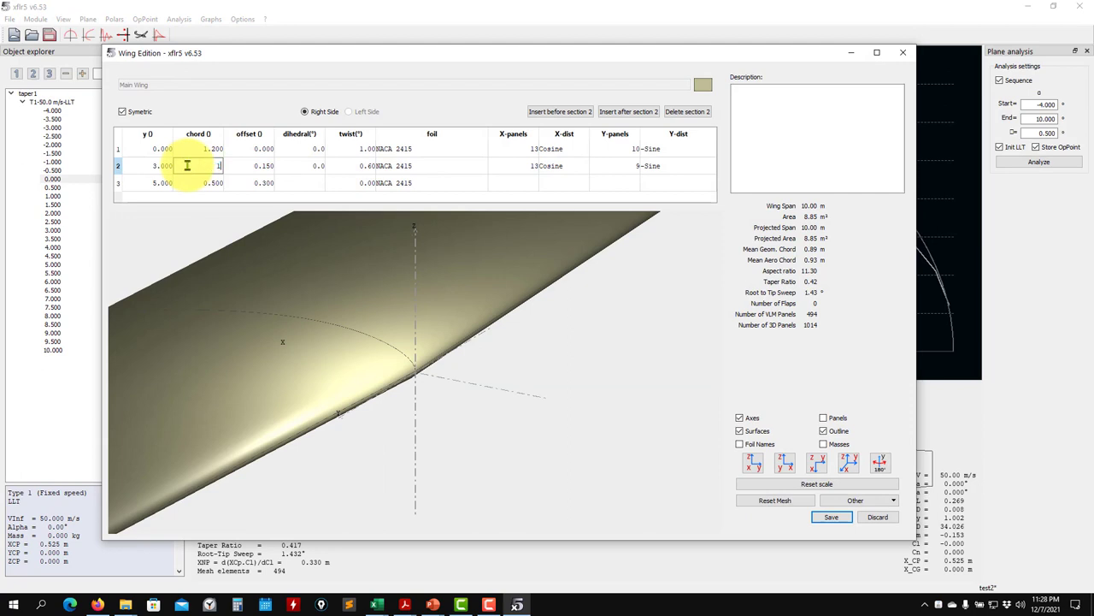
left_click(187, 165)
type("1")
key("Return")
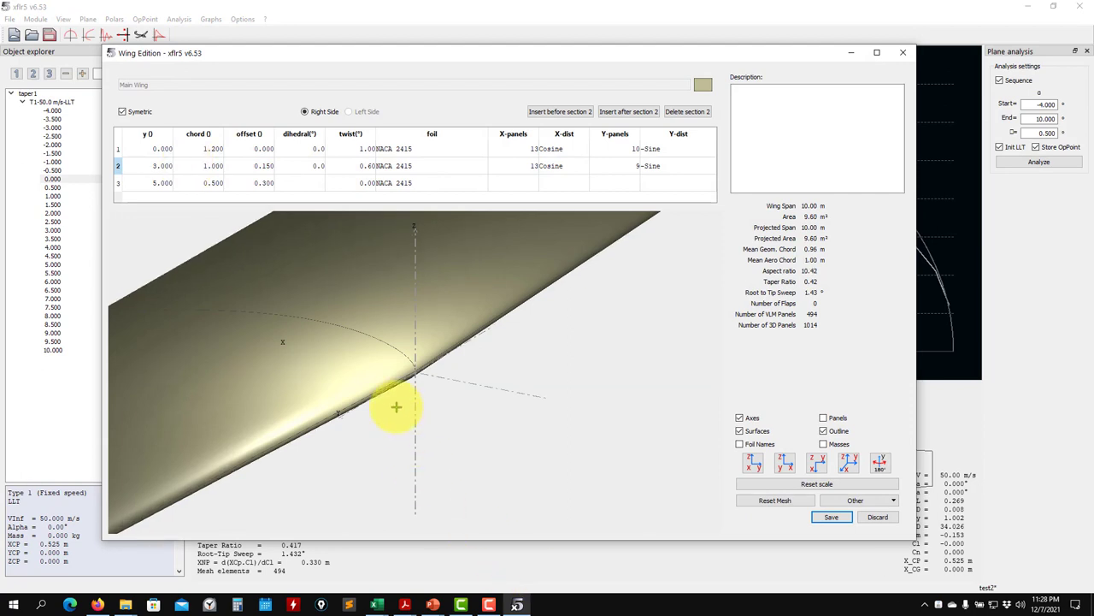
left_click_drag(396, 407, 469, 376)
left_click_drag(488, 336, 498, 310)
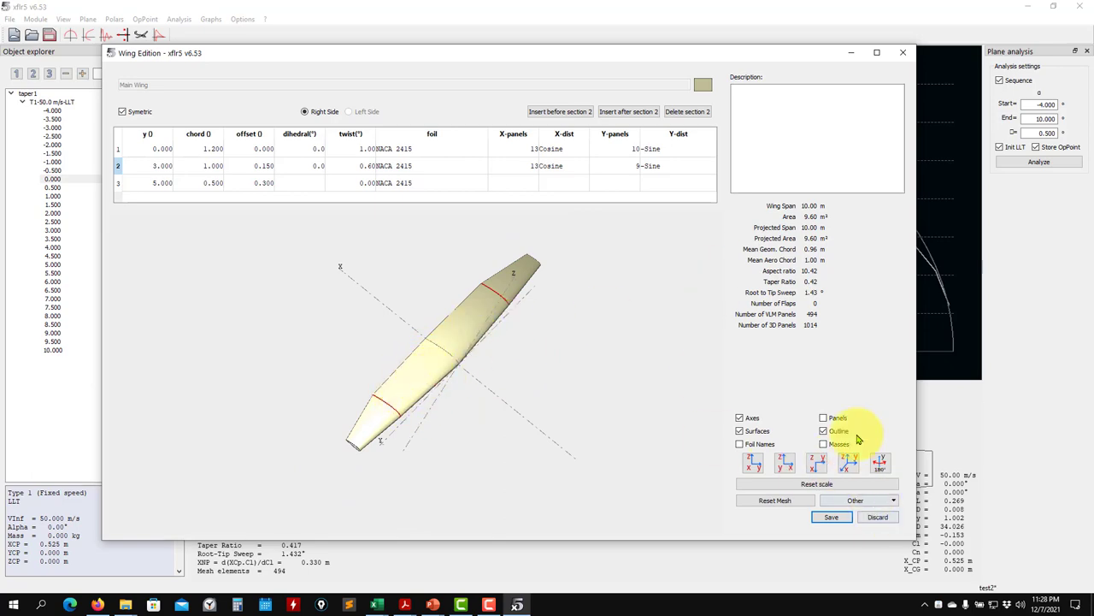
left_click(832, 518)
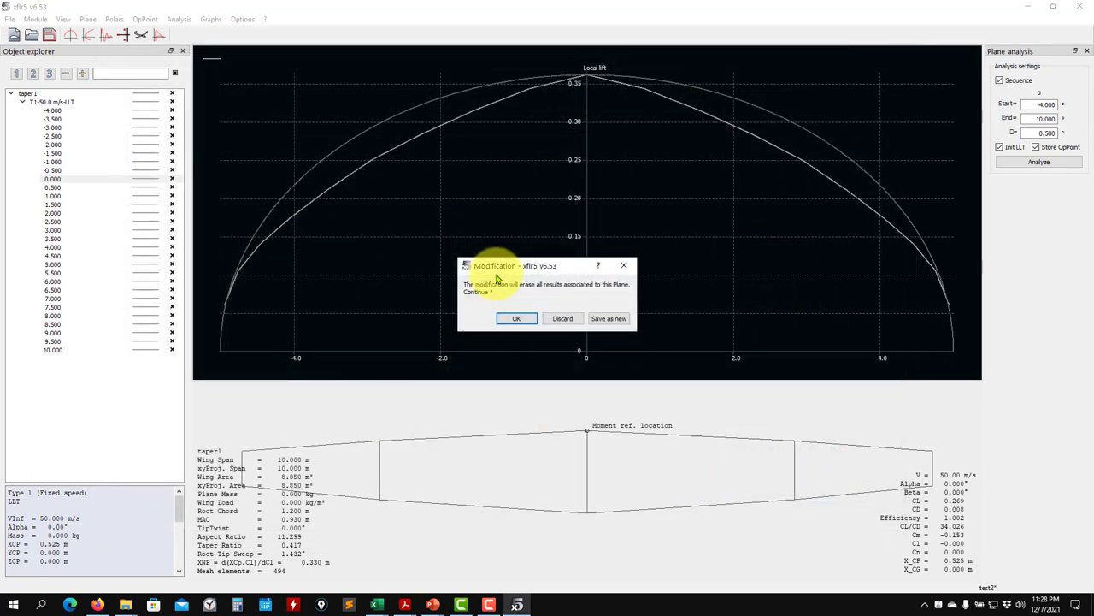
left_click(505, 319)
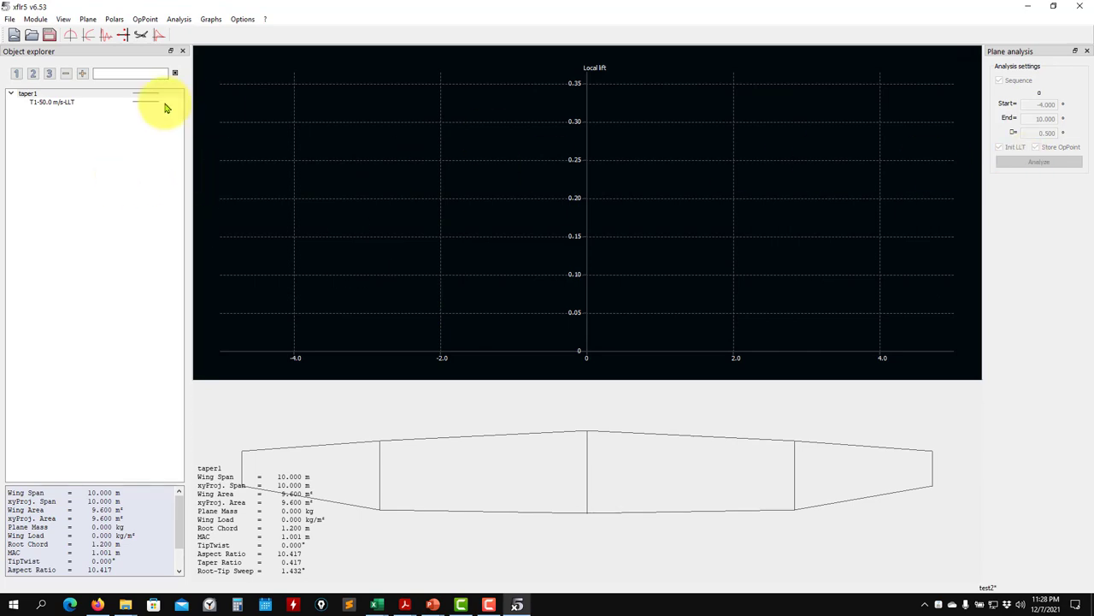
Run the T1-50.0 m/s-LLT analysis on the modified wing and display the local lift at 0°.
left_click(39, 102)
left_click(1030, 166)
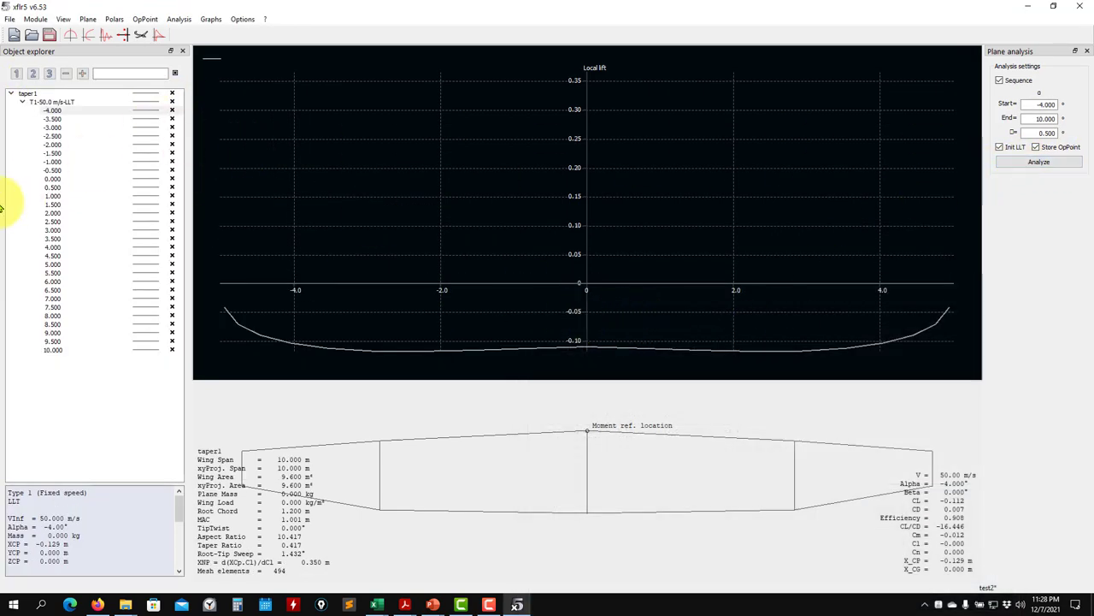
left_click(50, 179)
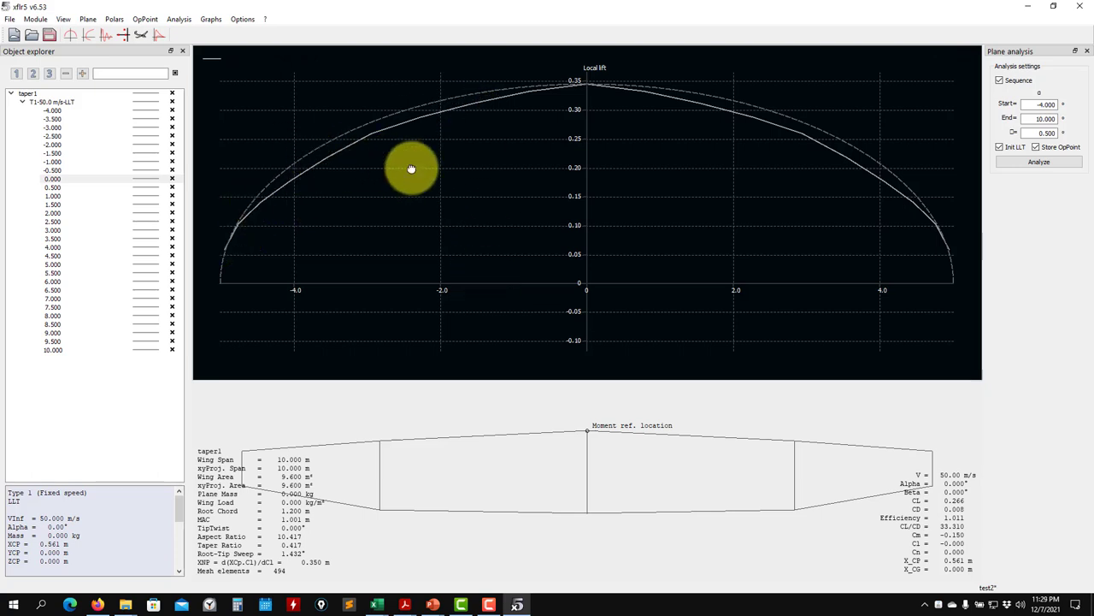
Examine the spanwise airfoil drag and Cl distributions at 0°, fitting the Cl graph to its curve.
key("2")
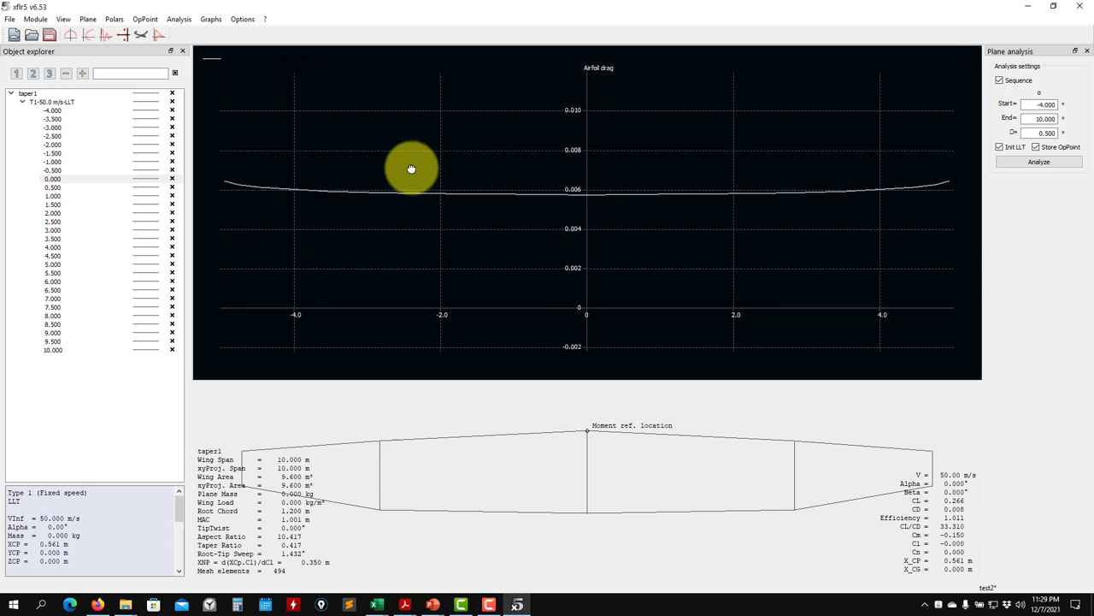
key("1")
key("1")
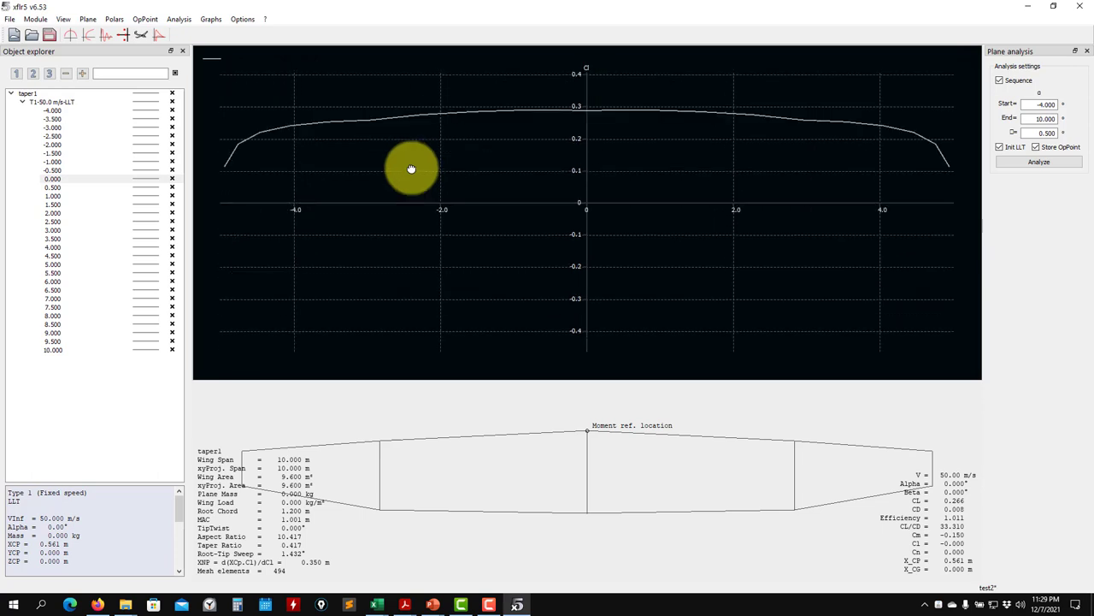
key("r")
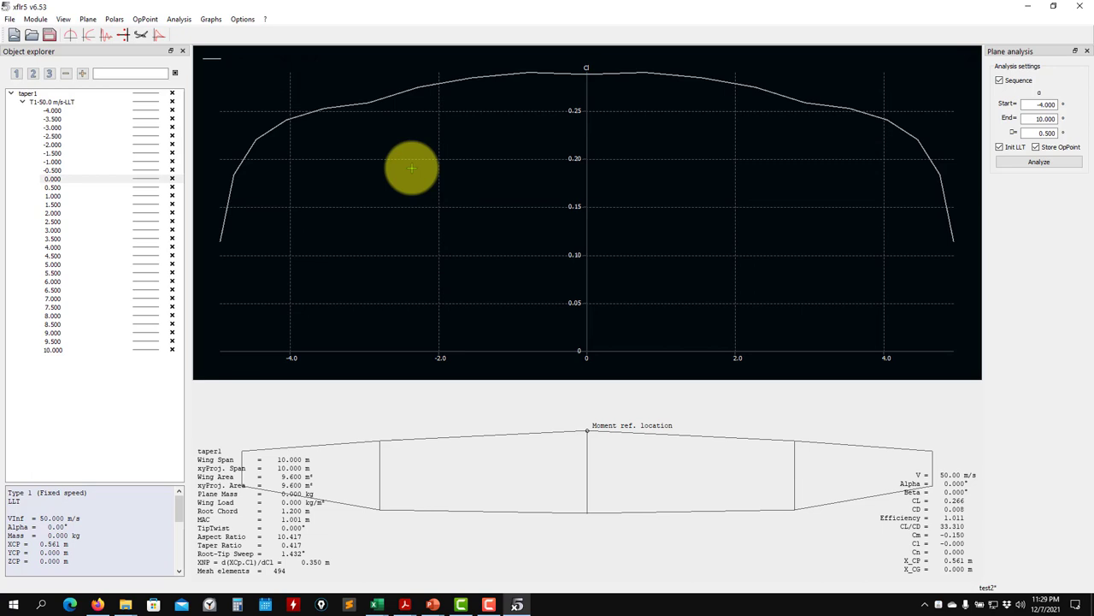
left_click_drag(411, 168, 407, 204)
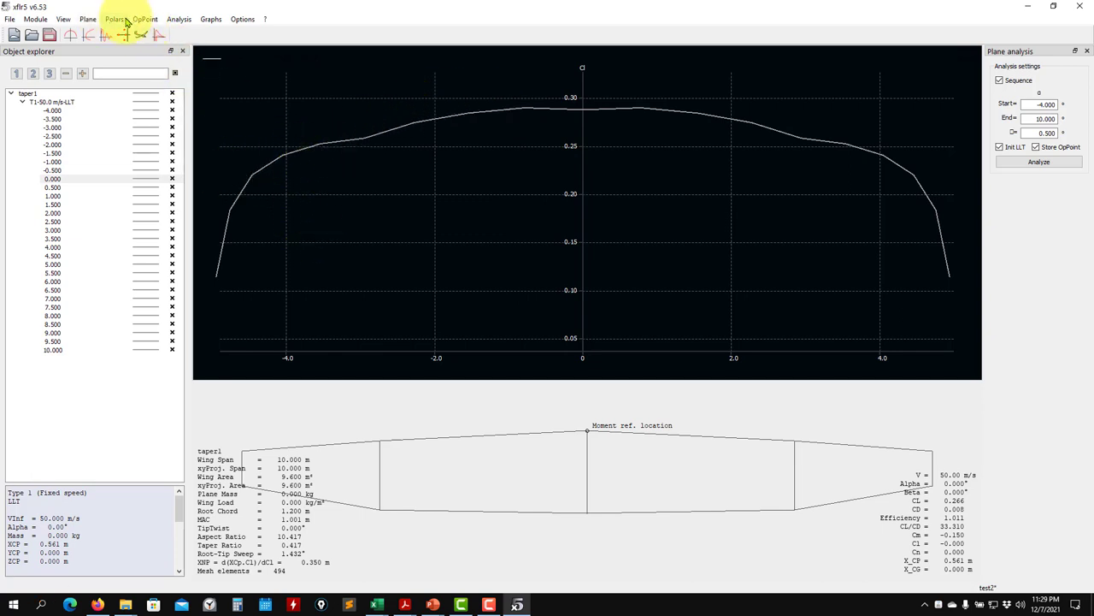
Open the taper1 wing for editing and set the twist of sections 1 and 2 to 0°.
left_click(179, 18)
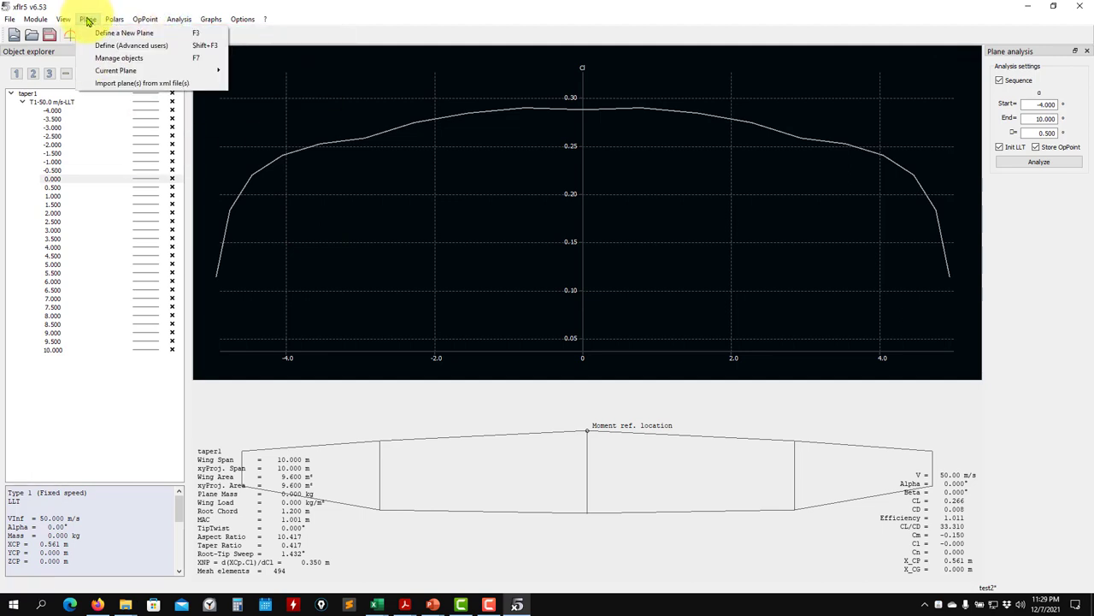
mouse_move(176, 74)
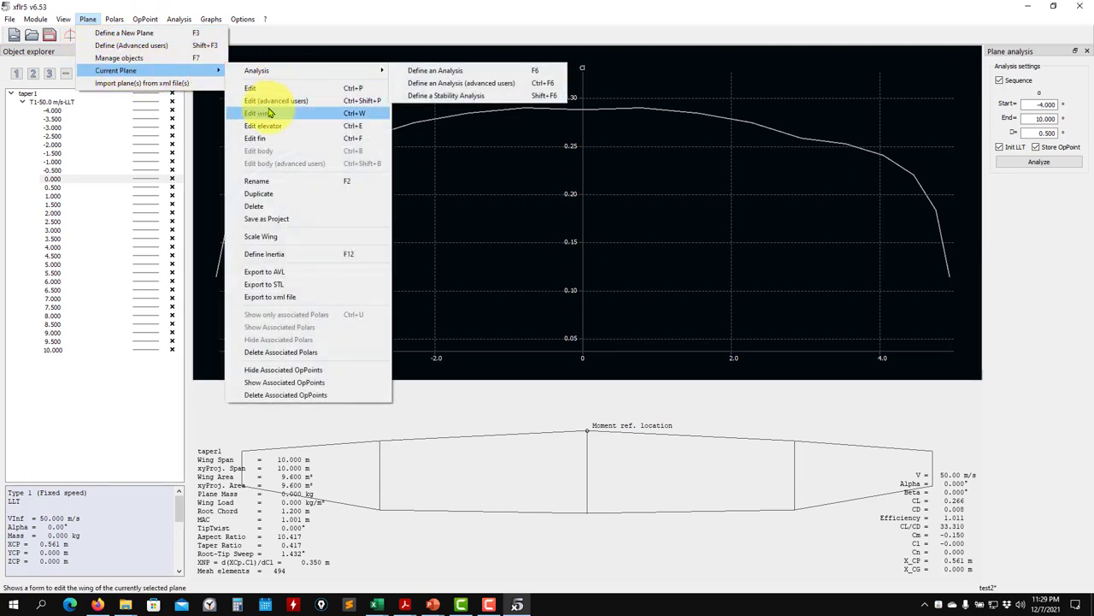
left_click(270, 113)
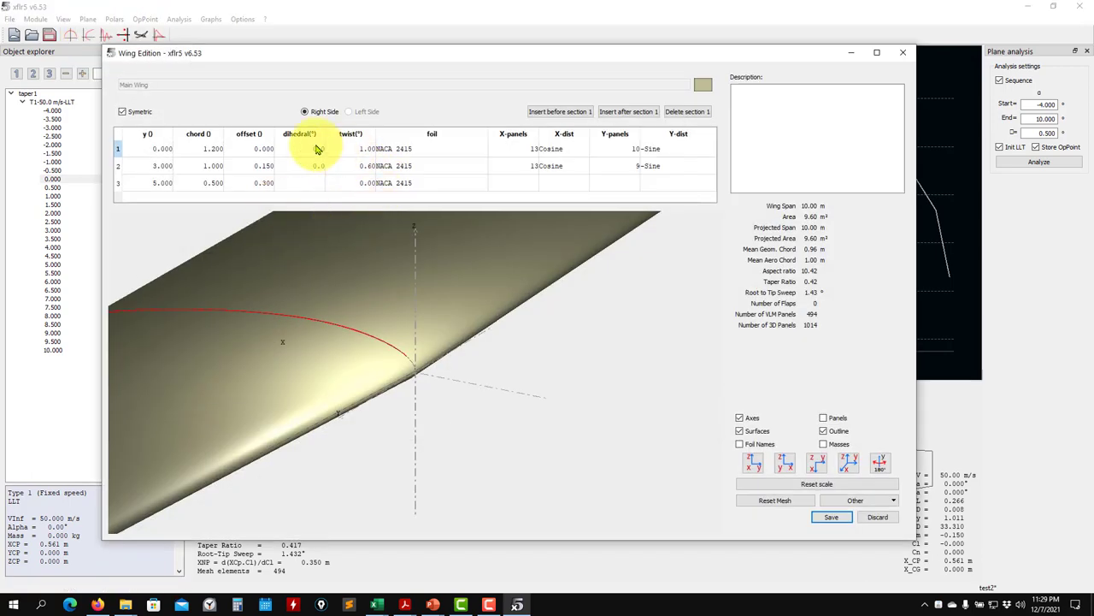
left_click(365, 152)
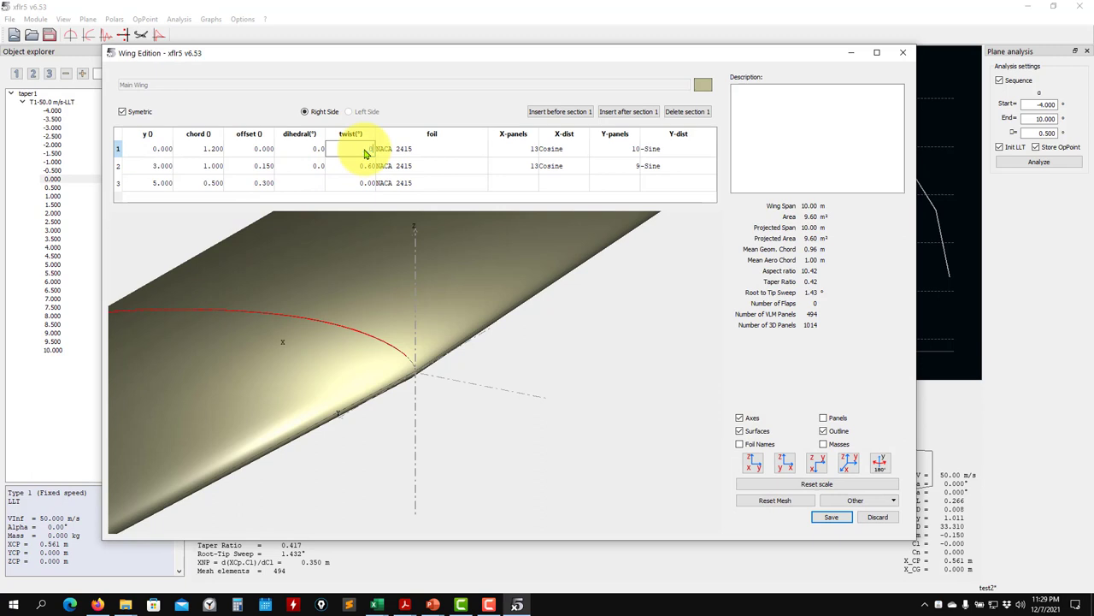
left_click(365, 167)
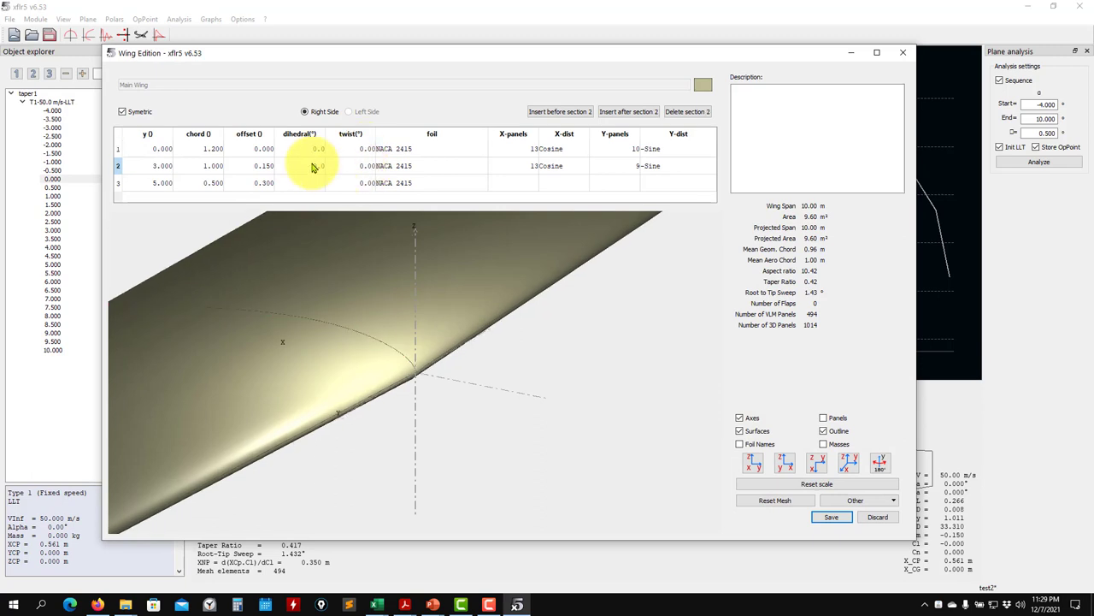
Delete wing section 2 and save the modified taper1 wing, erasing its previous results.
left_click(265, 166)
left_click(688, 112)
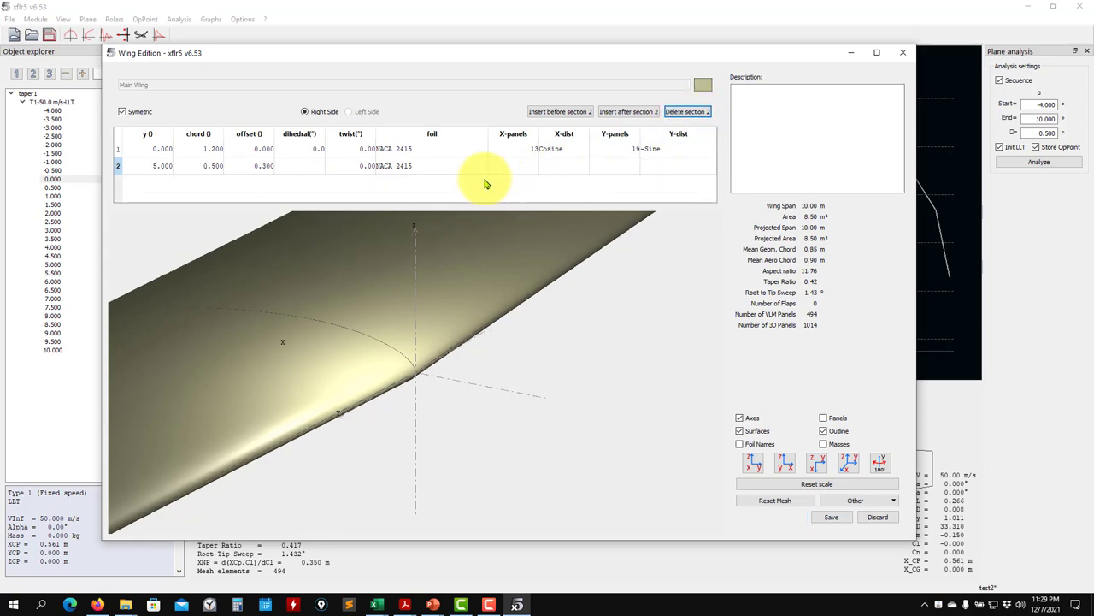
left_click(829, 516)
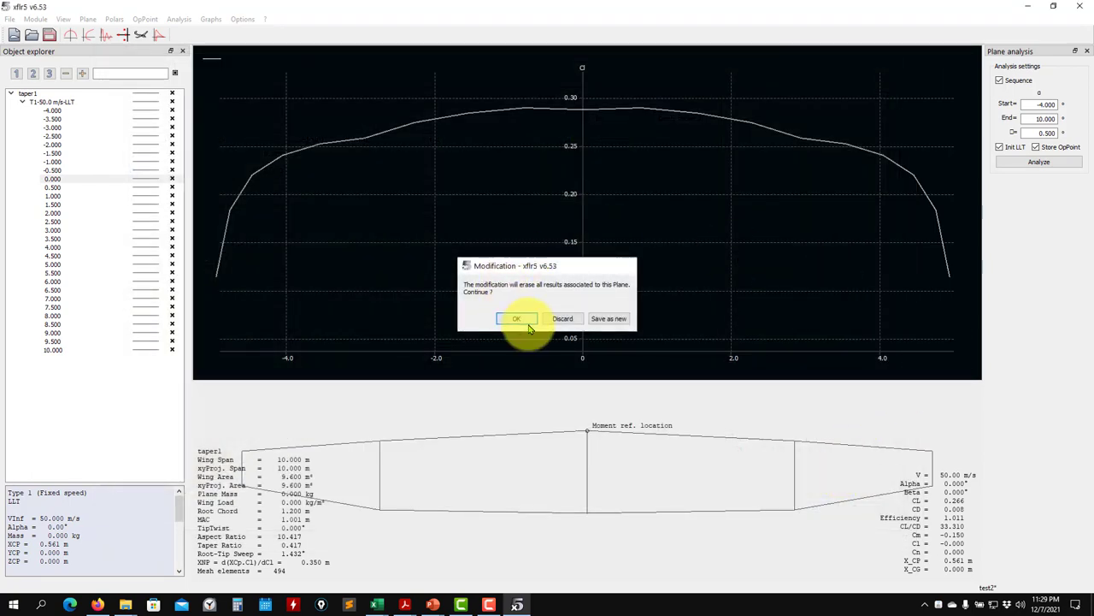
left_click(517, 320)
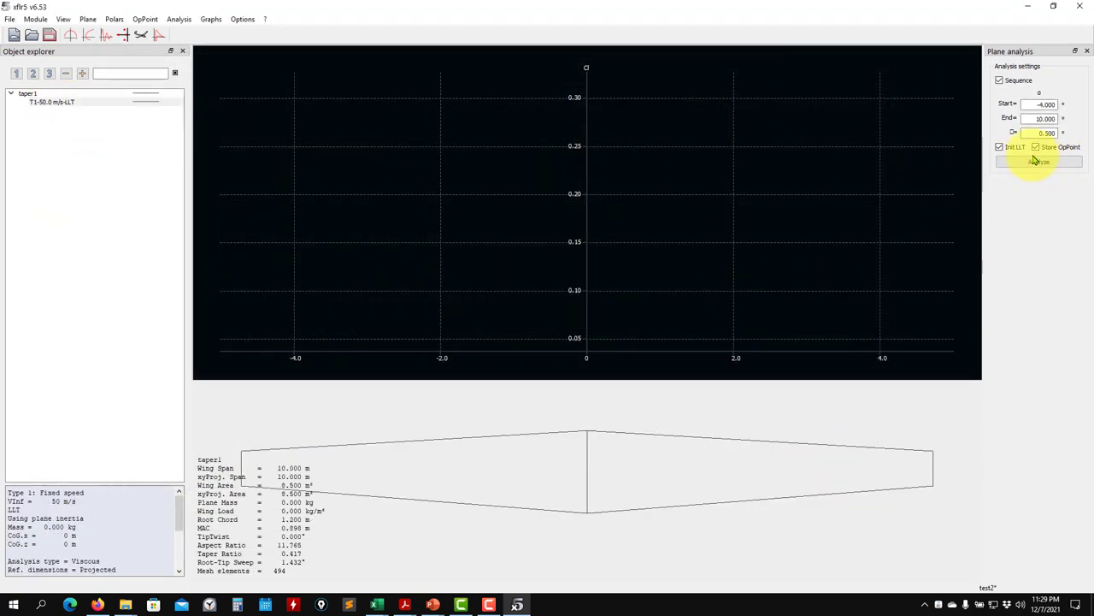
Run the T1-50.0 m/s-LLT analysis on the two-section wing and examine its Cl and local lift distributions at 0°.
left_click(1032, 167)
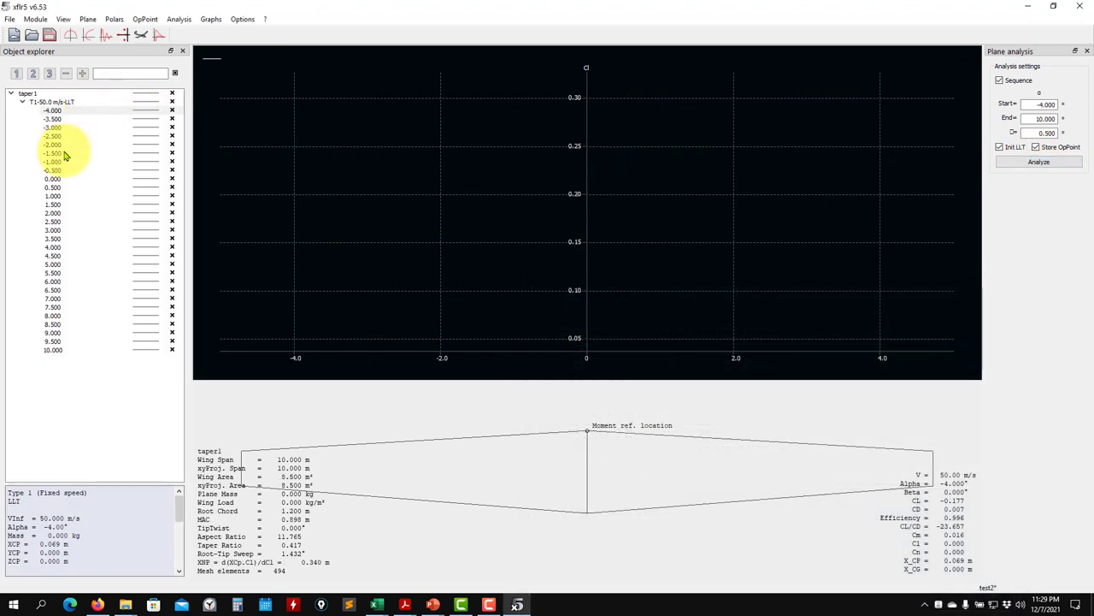
left_click(53, 178)
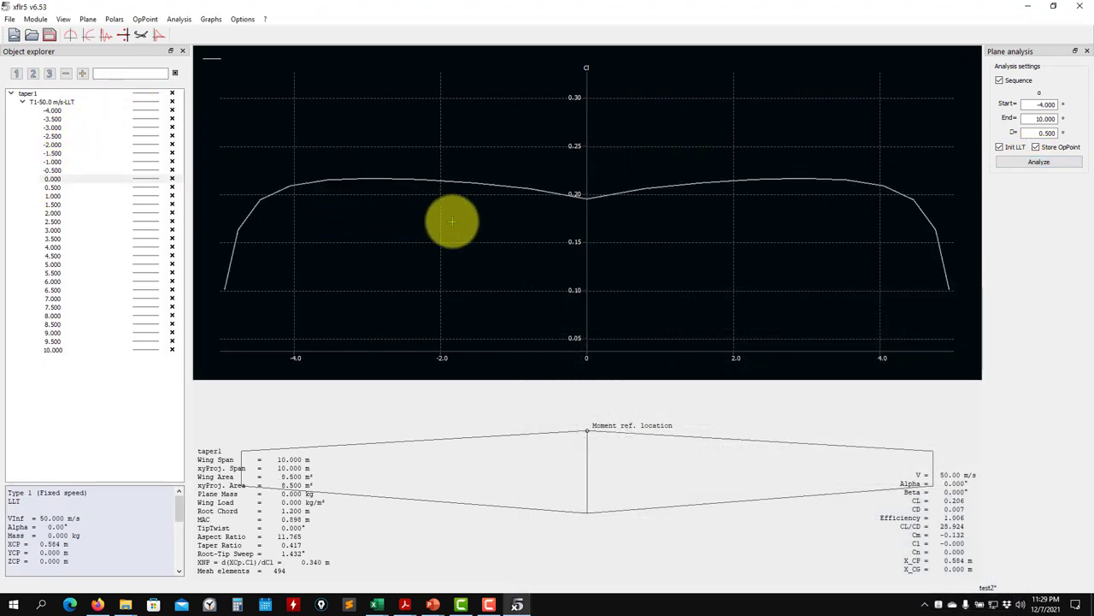
scroll(451, 221, "up", 1)
scroll(518, 467, "down", 2)
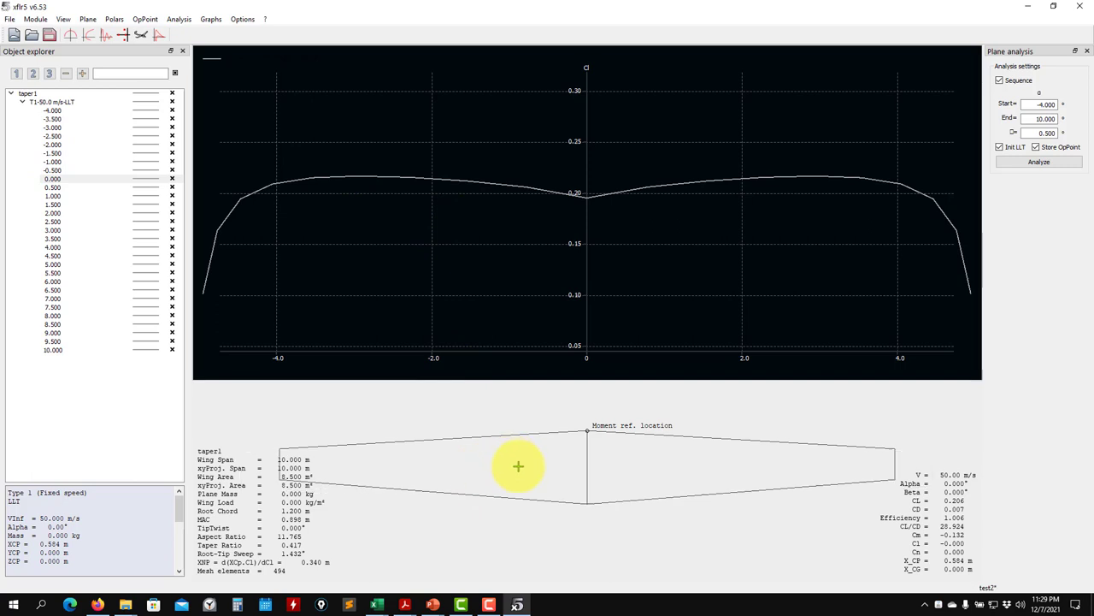
scroll(524, 466, "down", 1)
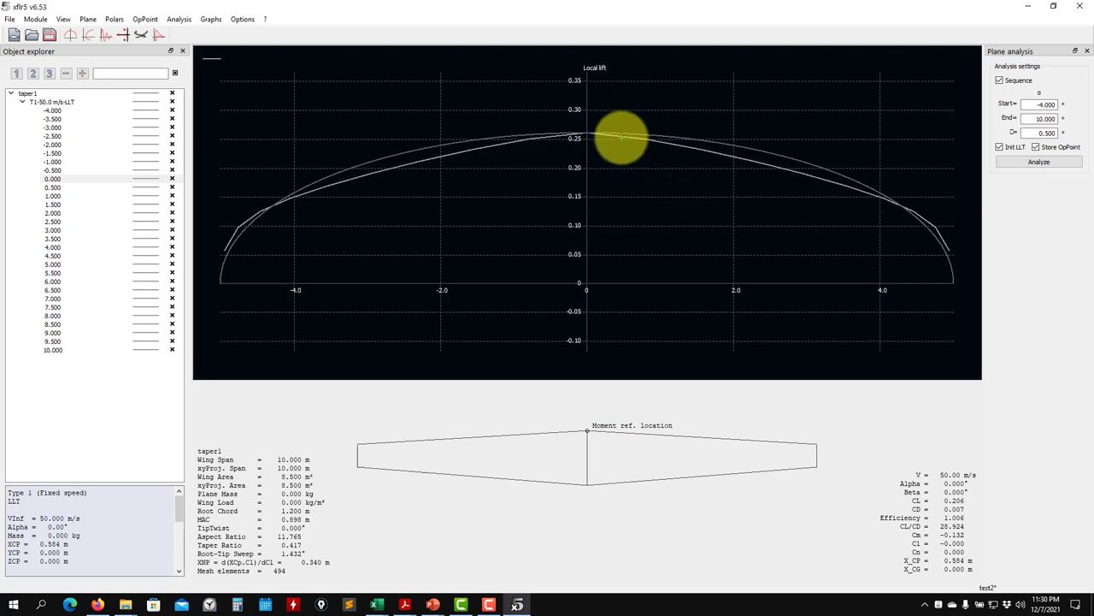
key("r")
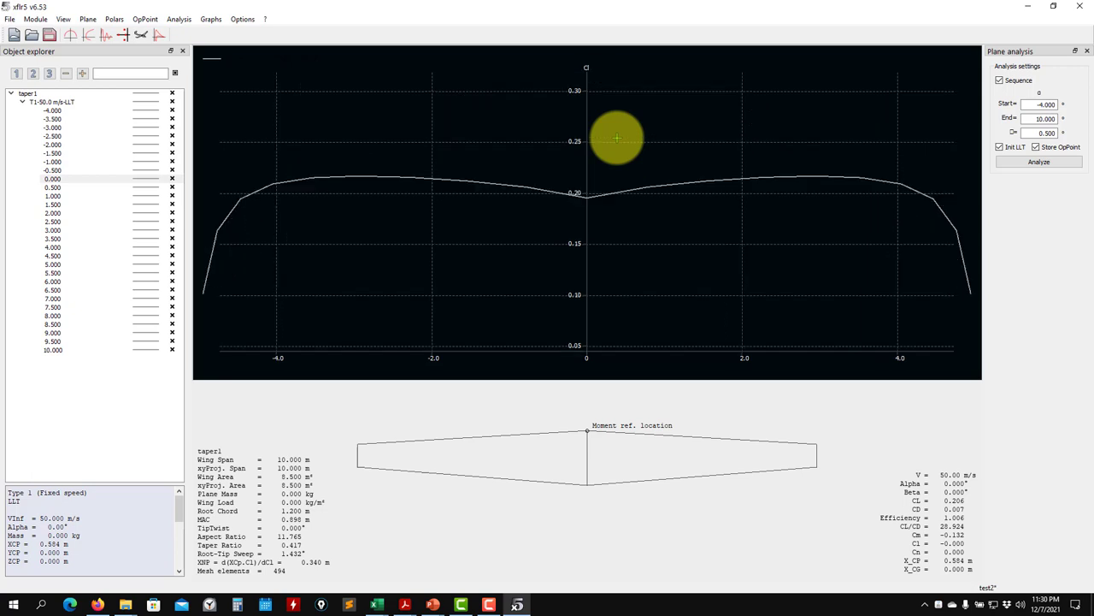
left_click_drag(466, 185, 475, 214)
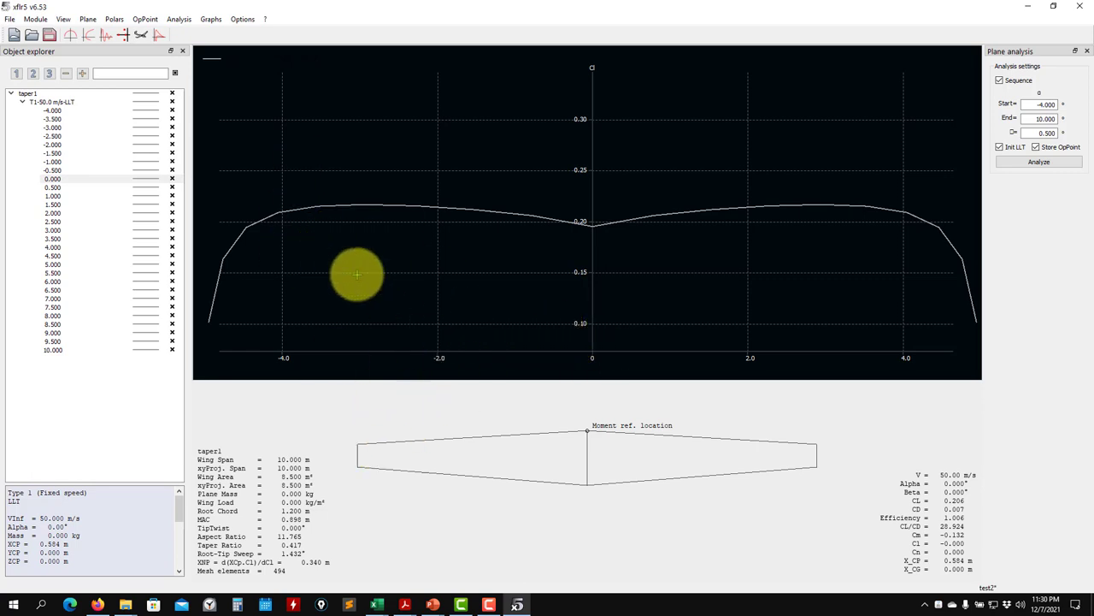
Set the tip section's twist to -1° in the taper1 wing and save it, erasing the previous results.
left_click(89, 20)
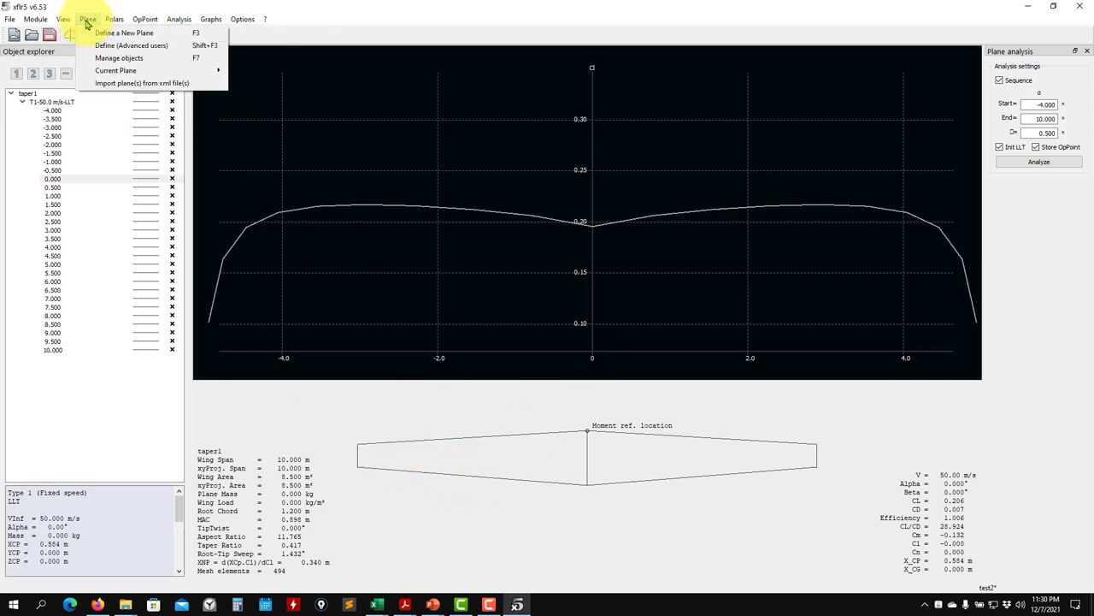
mouse_move(137, 71)
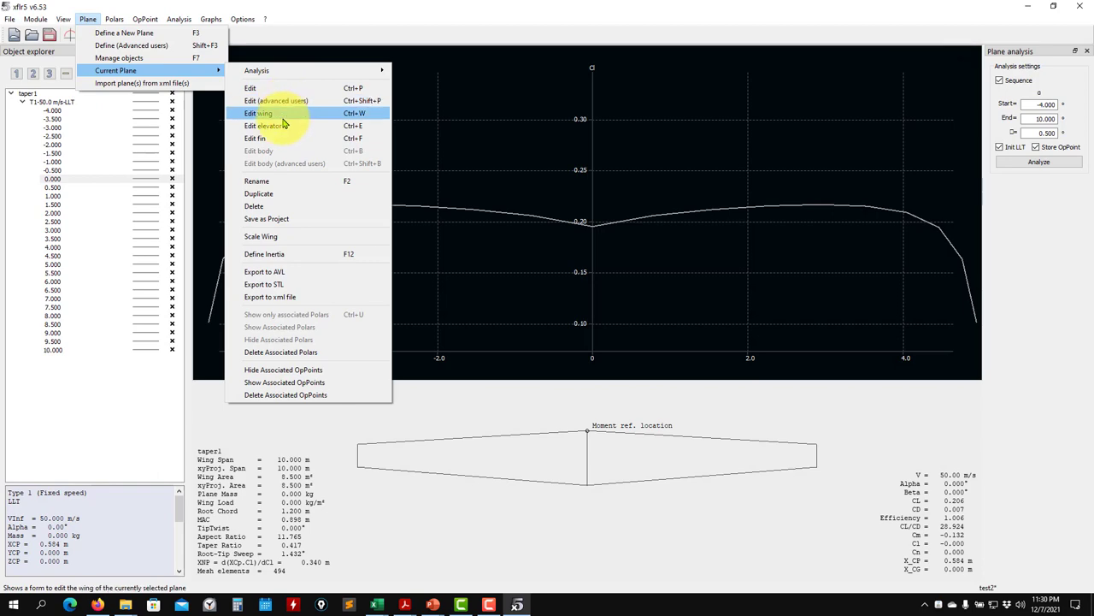
left_click(285, 115)
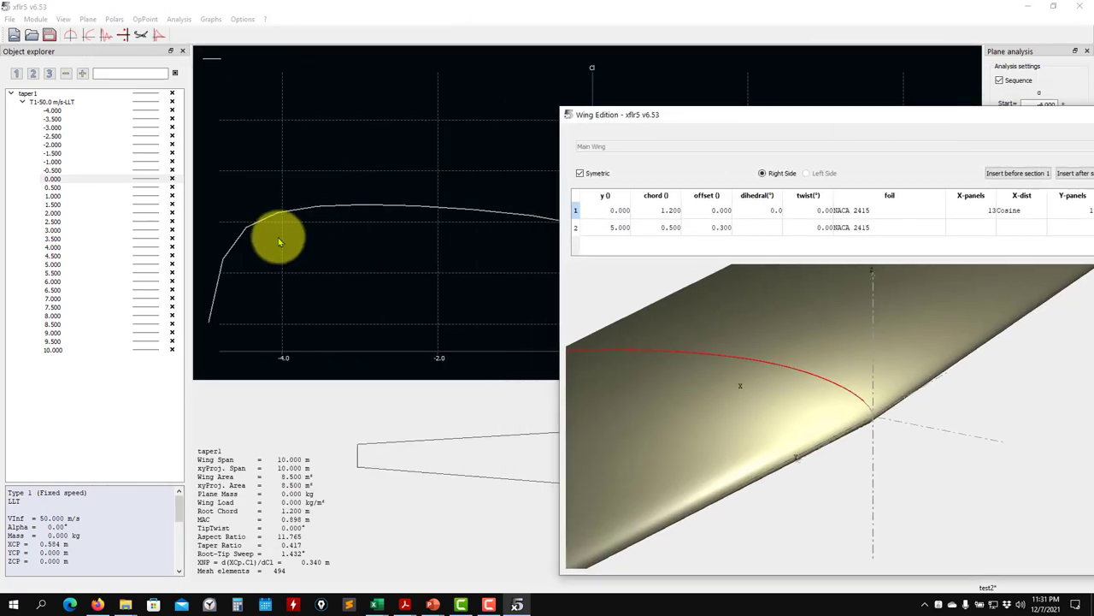
left_click_drag(863, 117, 690, 104)
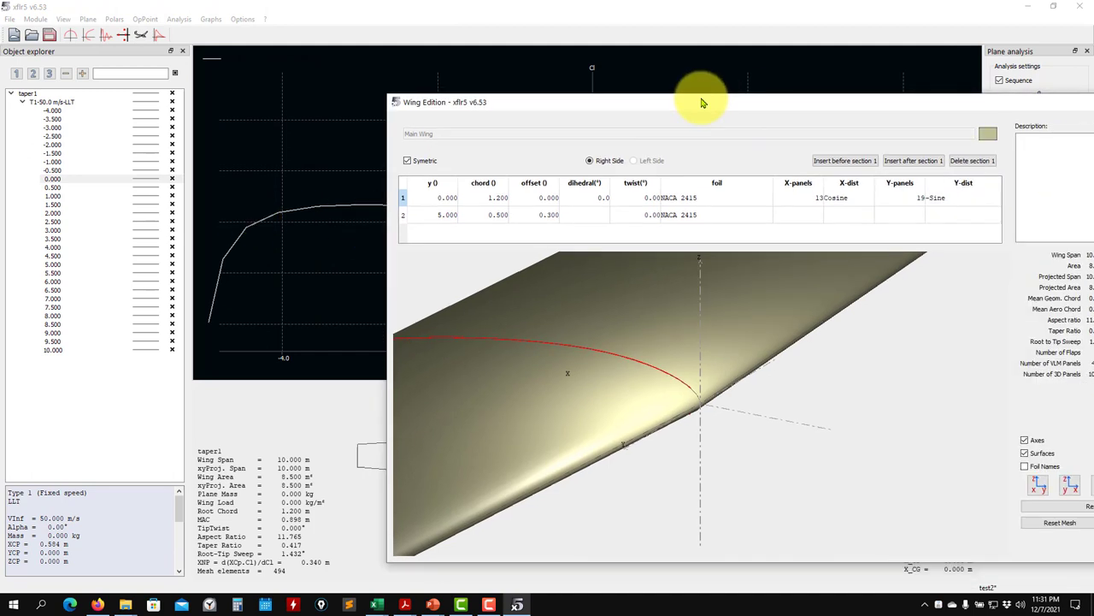
left_click(664, 280)
left_click(629, 217)
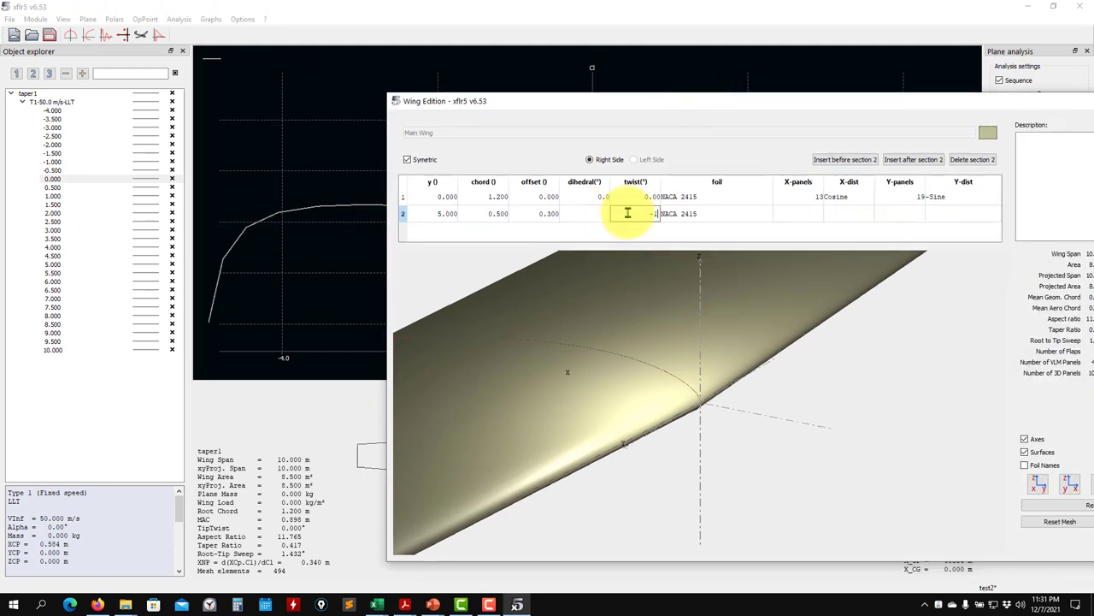
left_click_drag(818, 102, 621, 77)
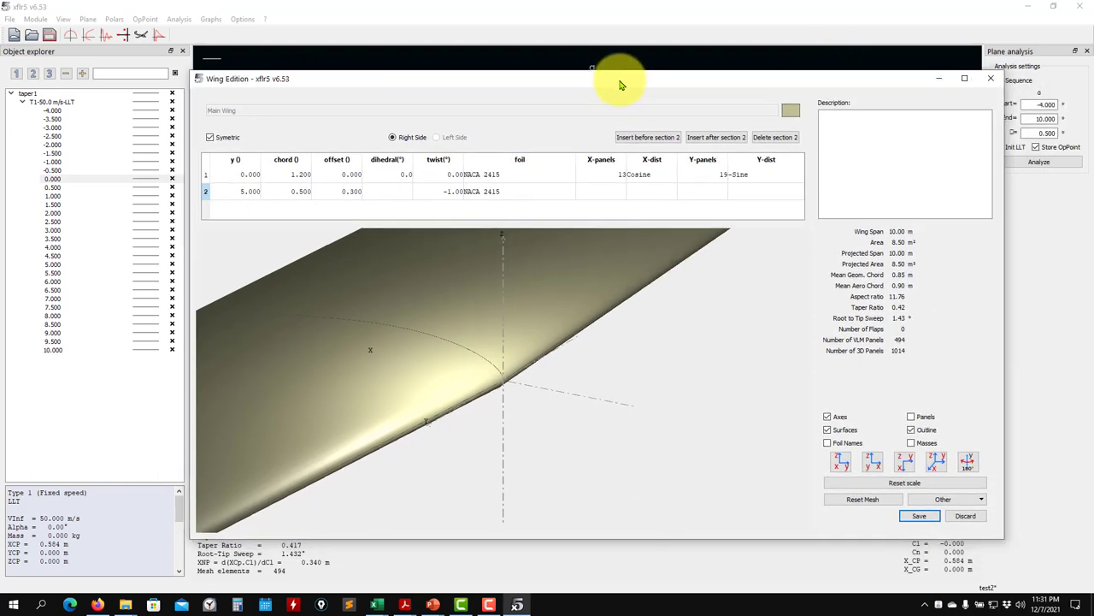
left_click(920, 516)
left_click(504, 315)
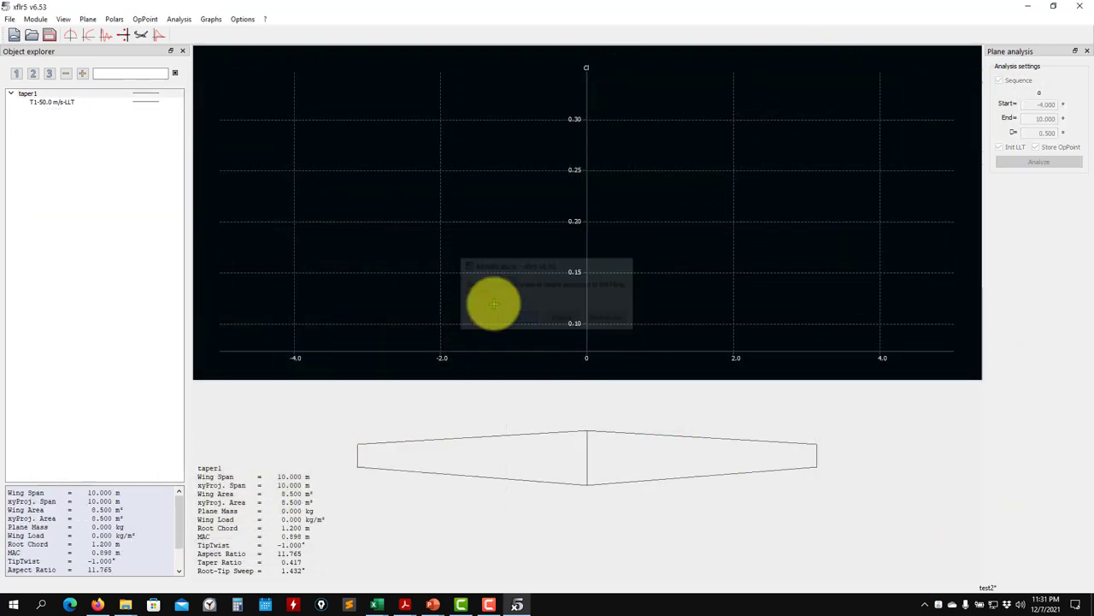
Analyse the twisted wing with T1-50.0 m/s-LLT and display the 0° Cl distribution, fitting the graph to its curve.
left_click(53, 101)
left_click(1058, 162)
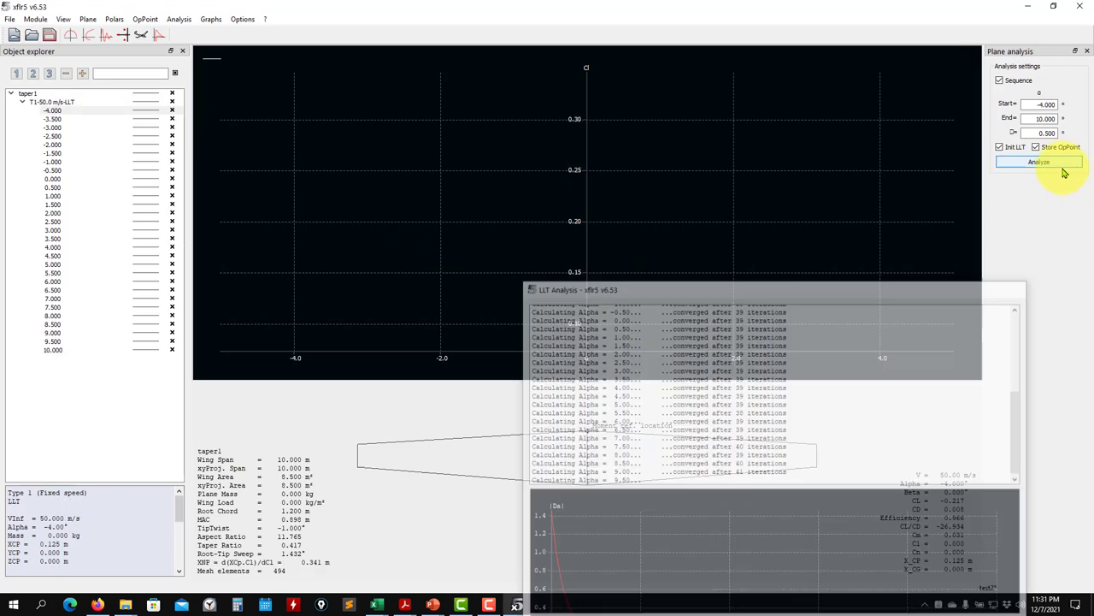
left_click(52, 180)
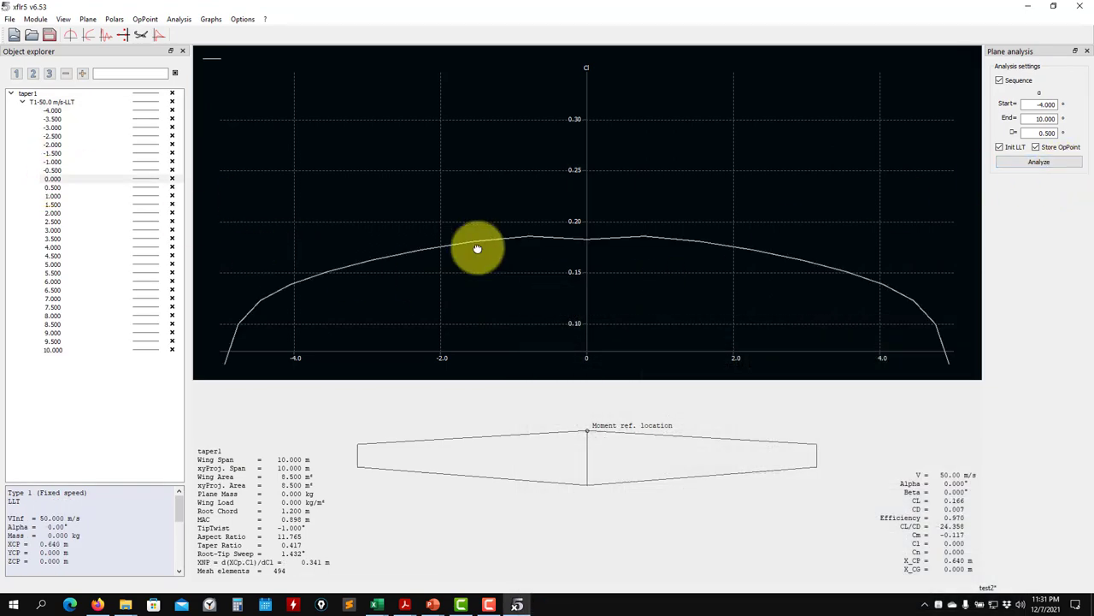
key("r")
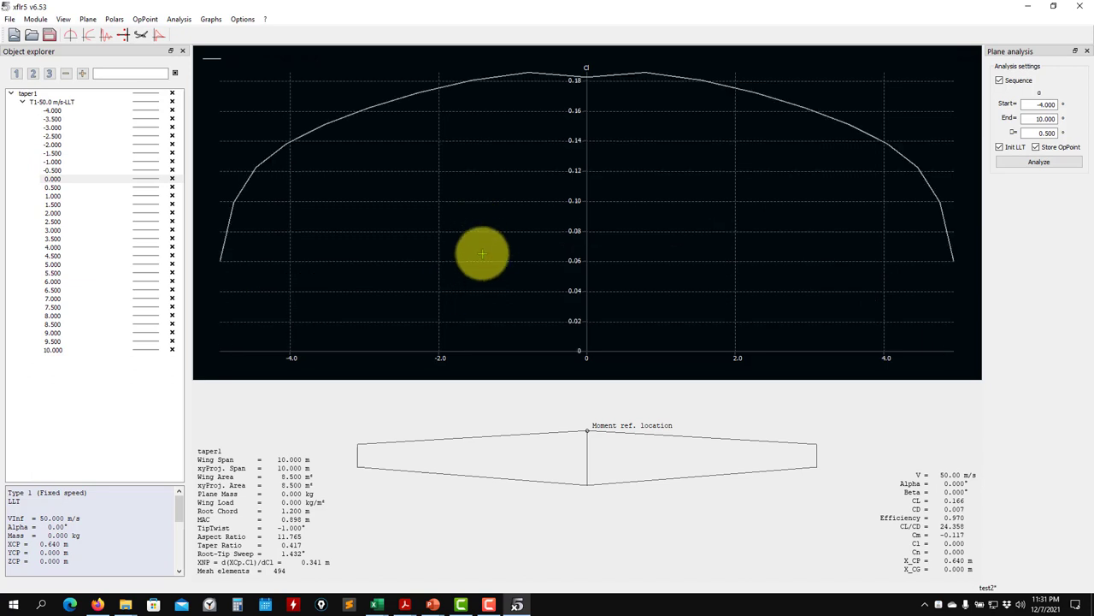
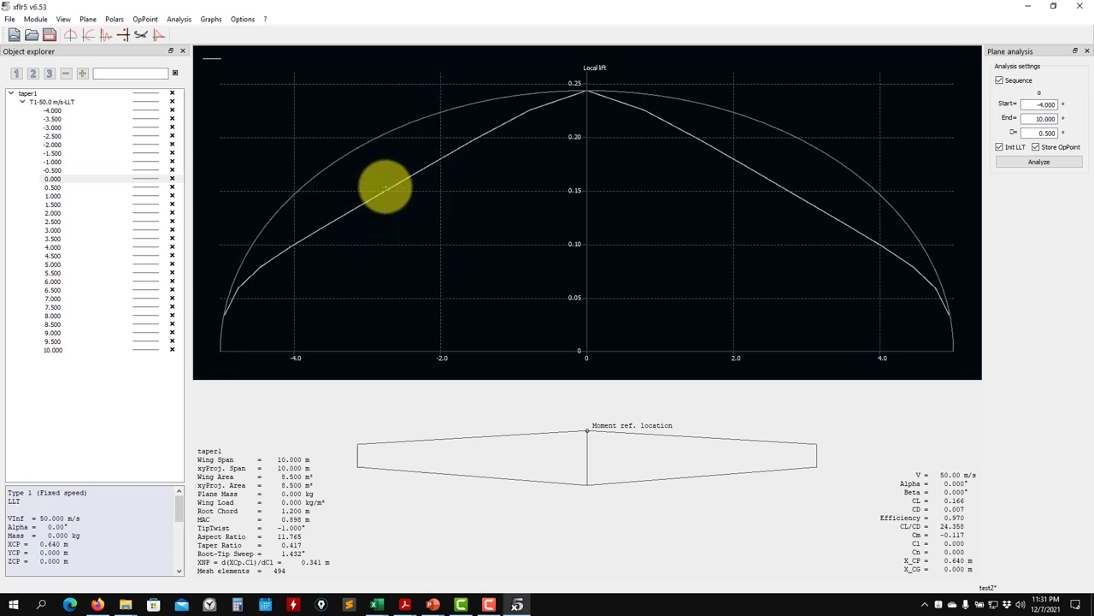
Insert a new section after section 1 of the taper1 wing and save the change, erasing the previous results.
left_click(96, 21)
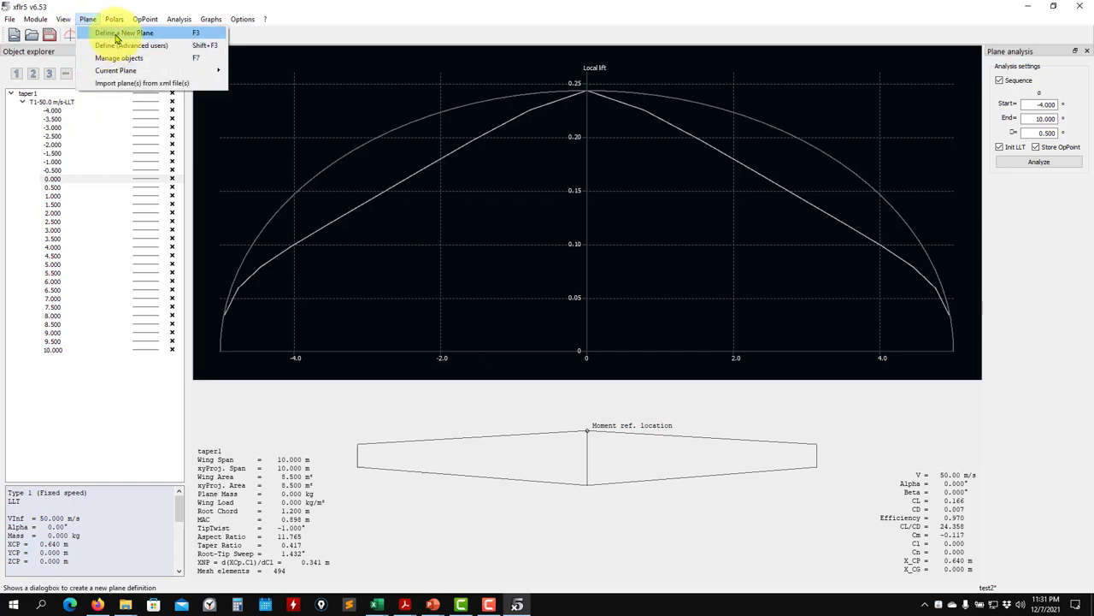
mouse_move(112, 70)
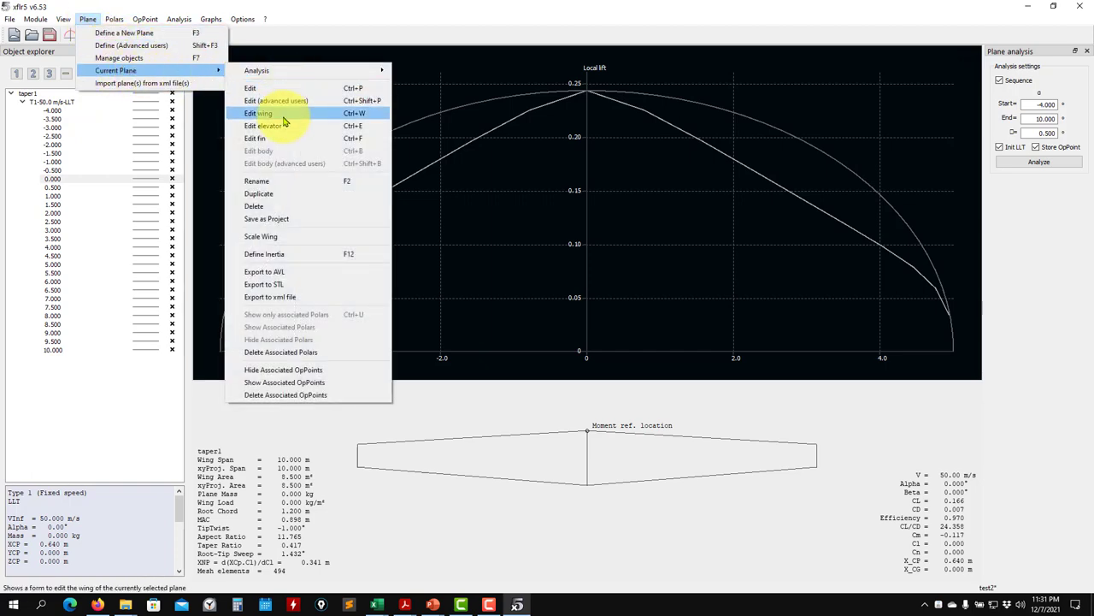
left_click(284, 121)
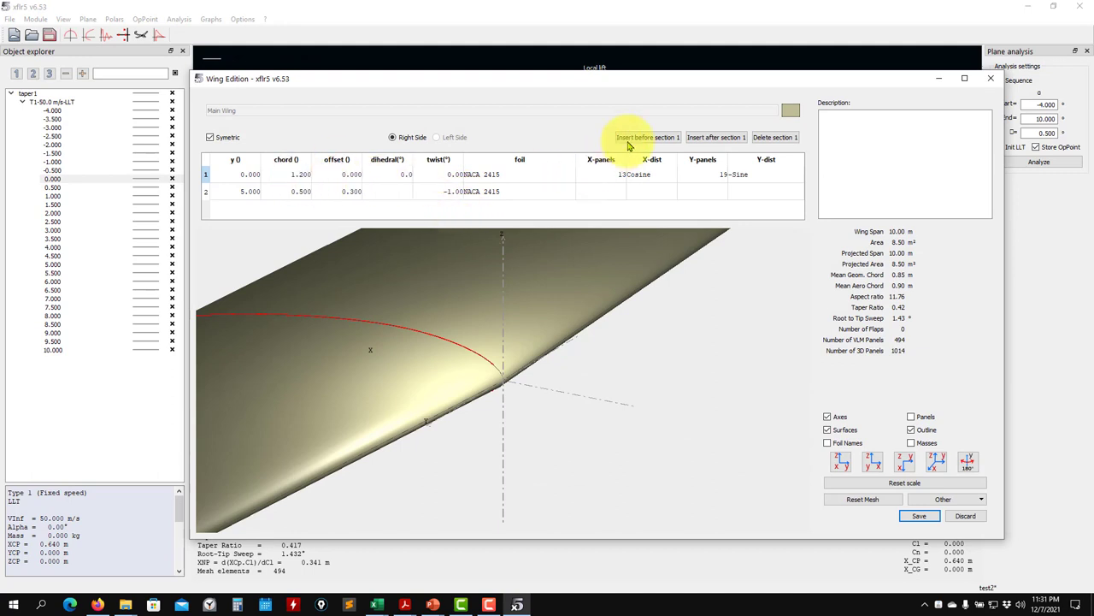
left_click(712, 137)
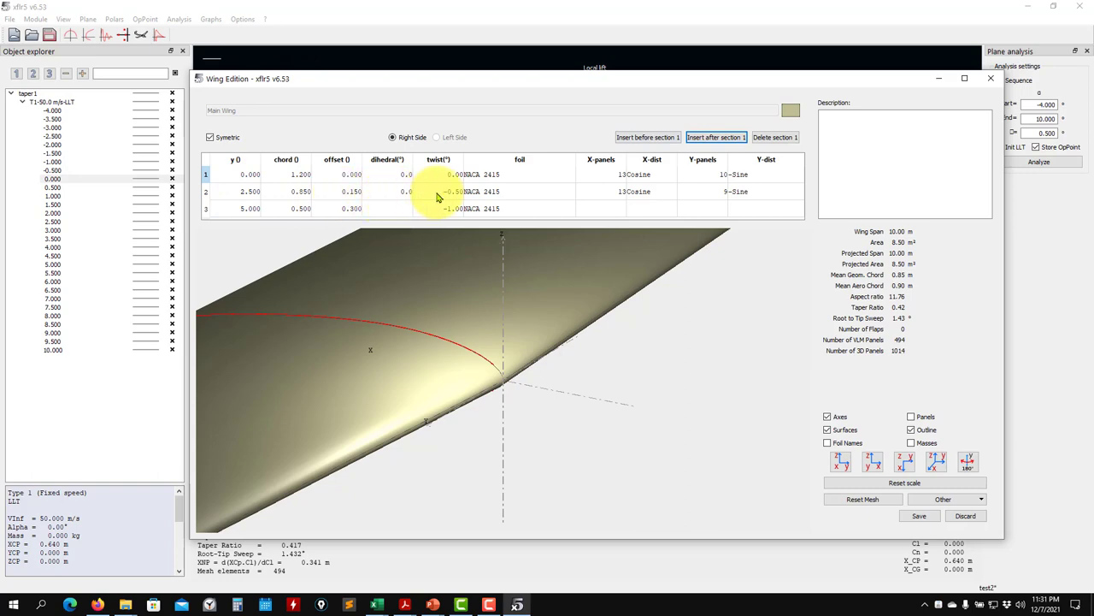
left_click(650, 361)
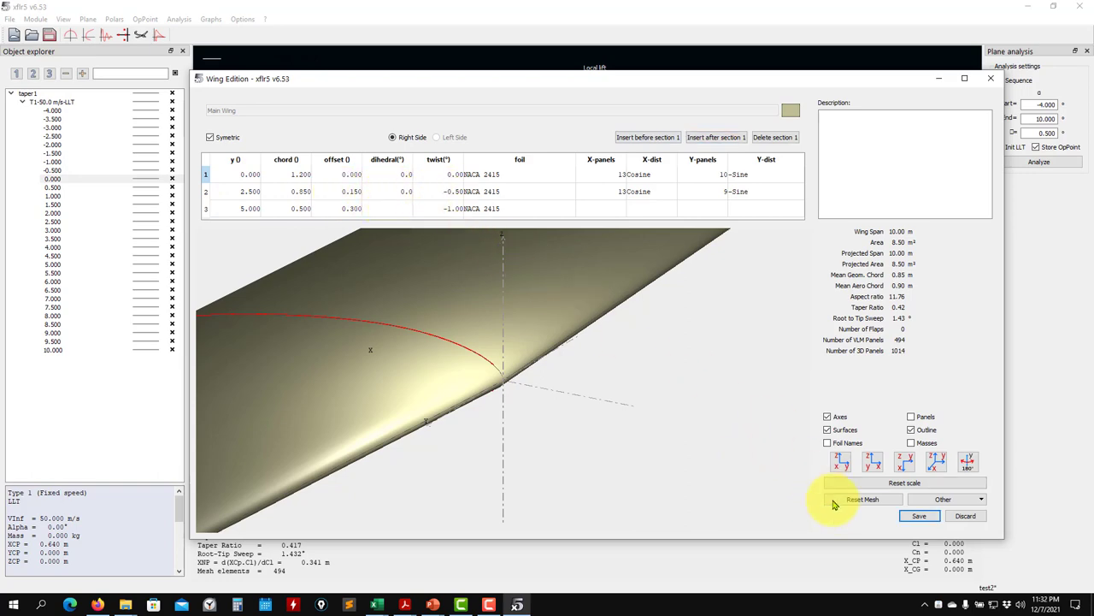
left_click(908, 514)
left_click(520, 313)
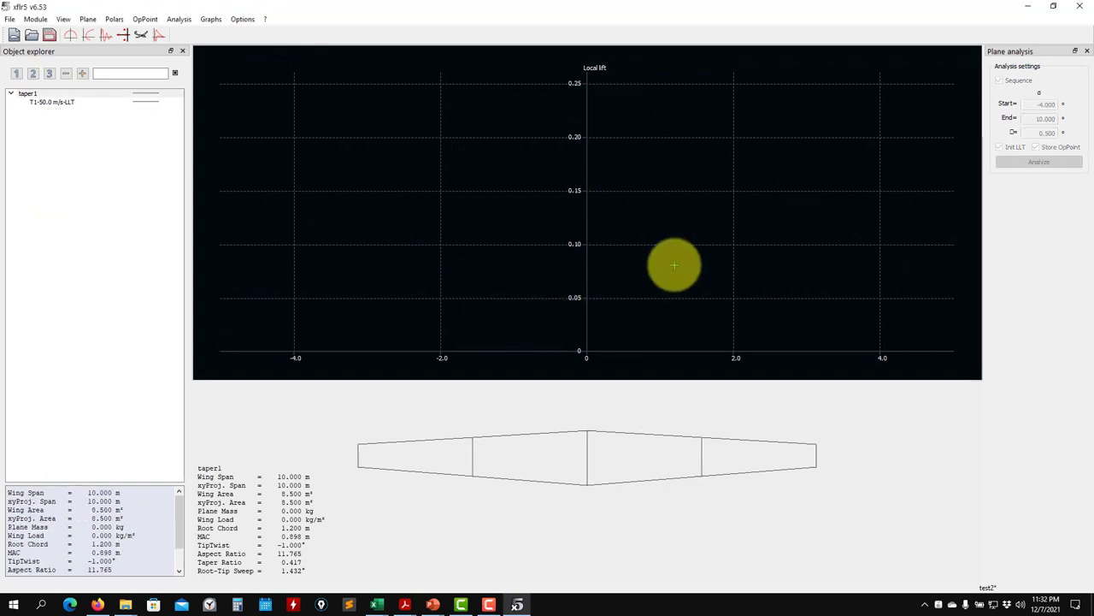
Run the T1-50.0 m/s-LLT analysis on the three-section wing and fit the local lift graph to the 0° curve.
left_click(54, 102)
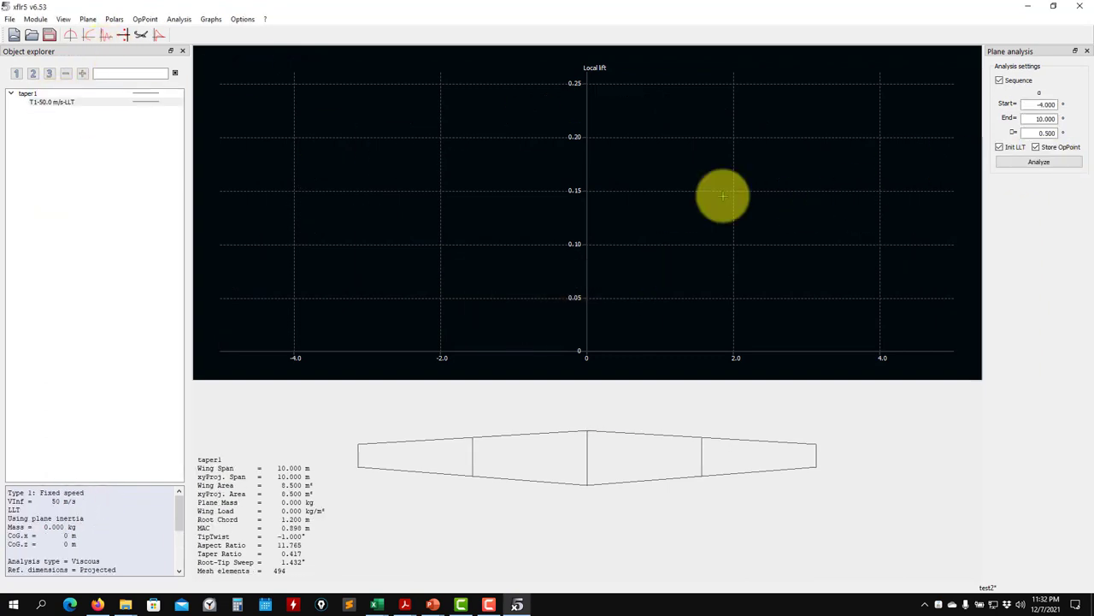
left_click(1036, 163)
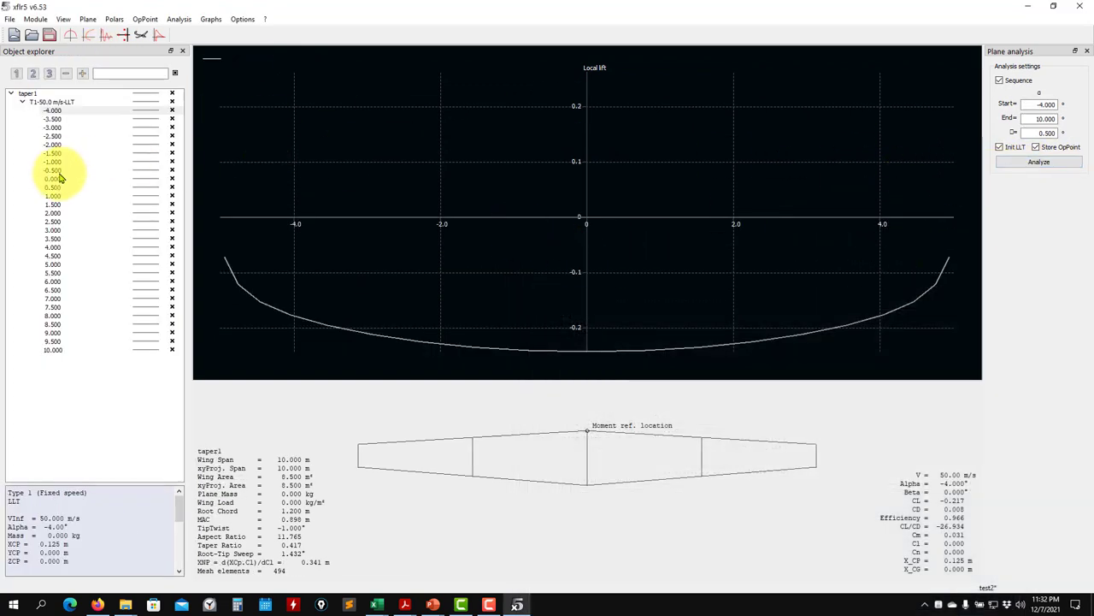
left_click(56, 180)
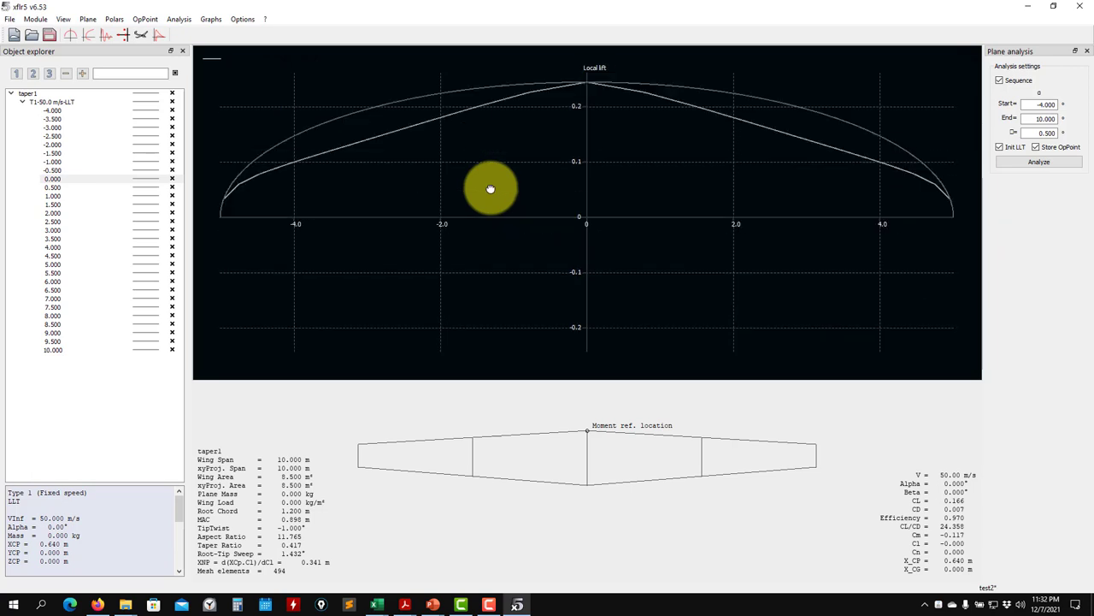
left_click_drag(490, 188, 485, 230)
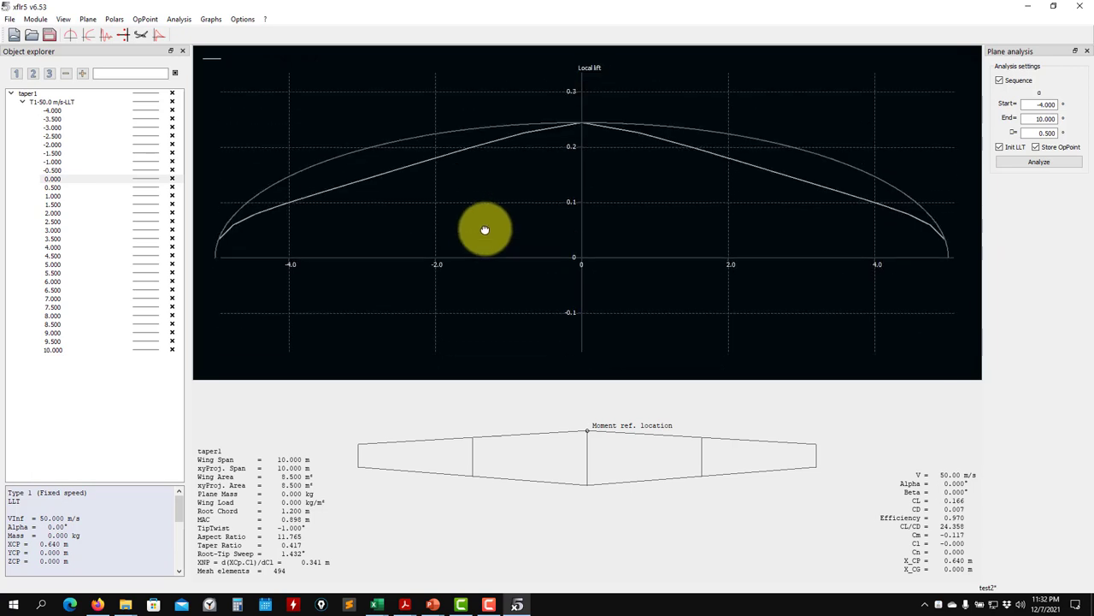
key("r")
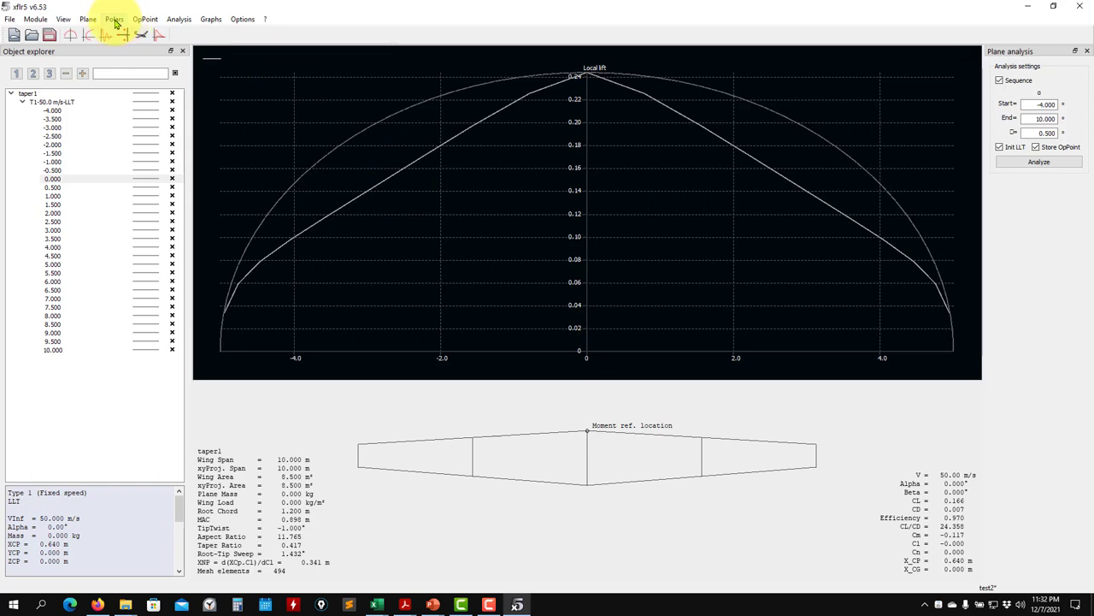
Set section 2's twist to 0.5° in the taper1 wing, save it over the old results, and try running the T1-50.0 m/s-LLT analysis.
left_click(87, 18)
left_click(35, 96)
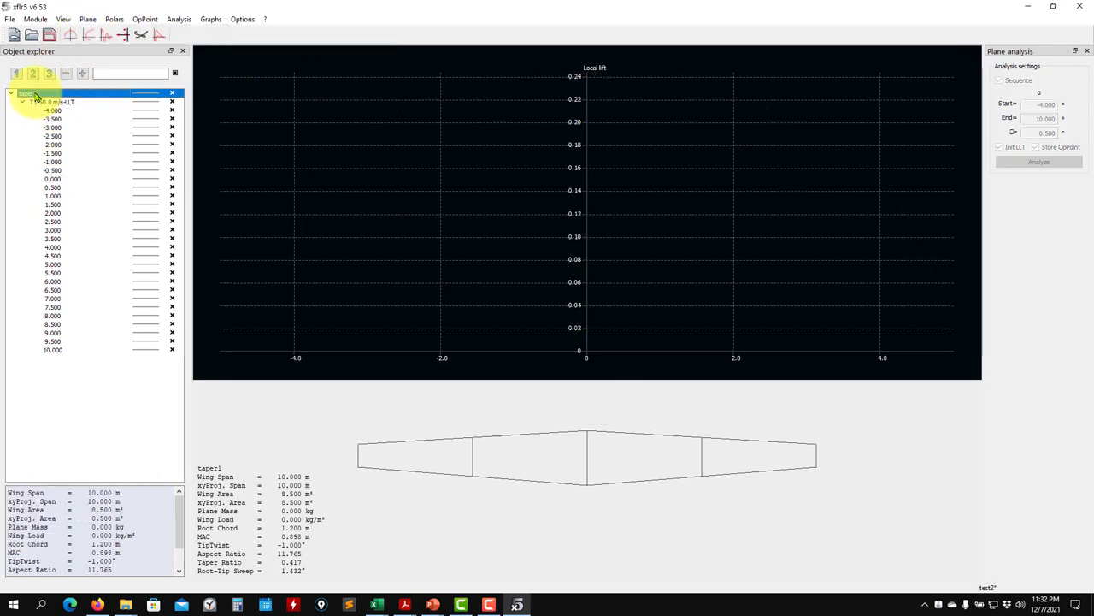
right_click(36, 96)
left_click(86, 144)
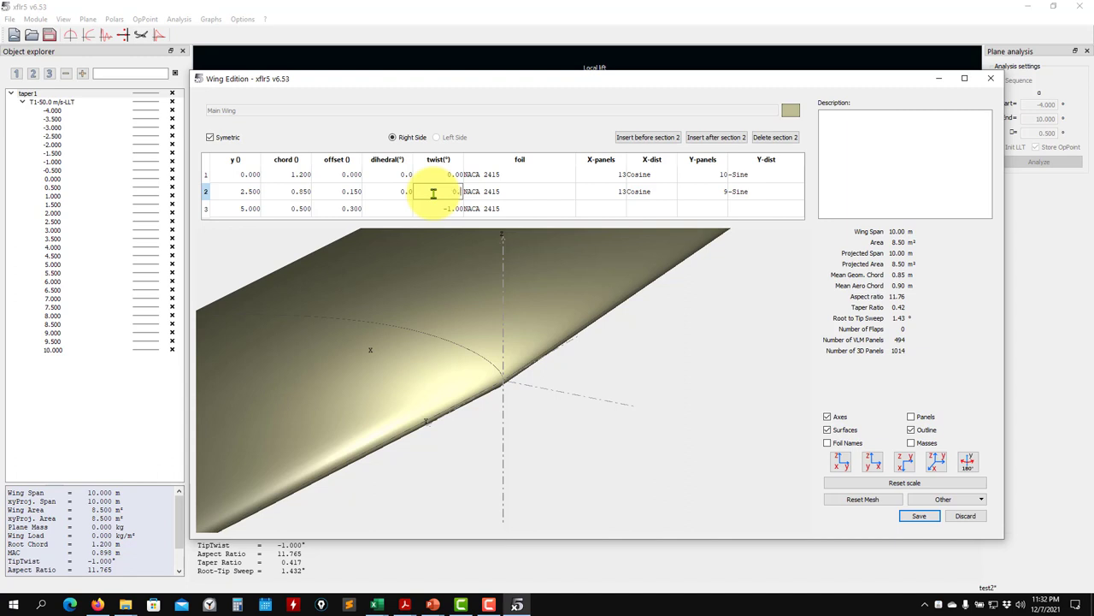
key("Return")
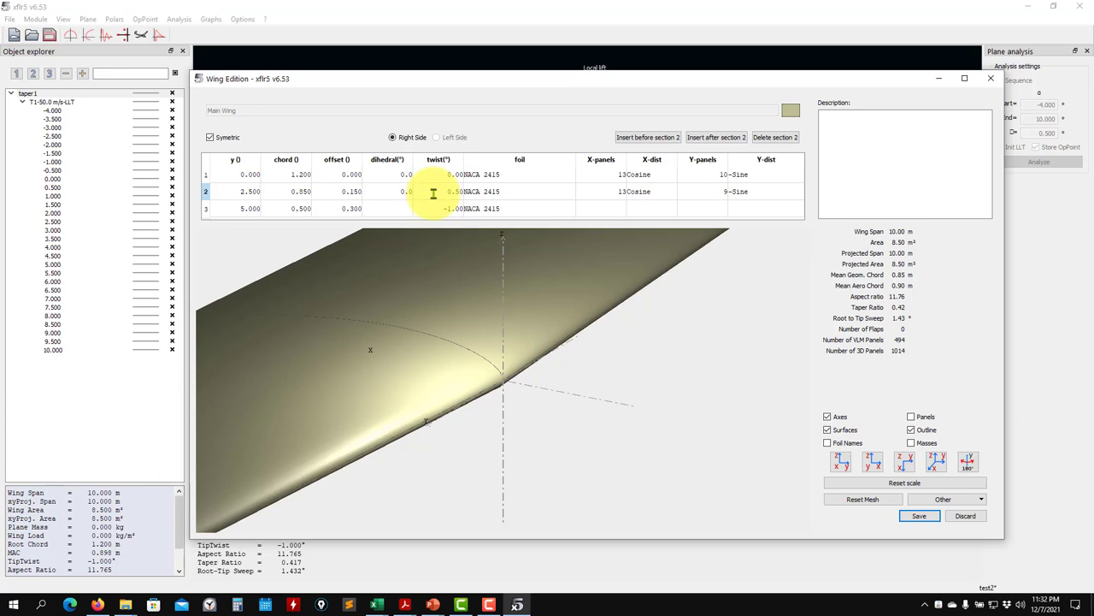
left_click(920, 518)
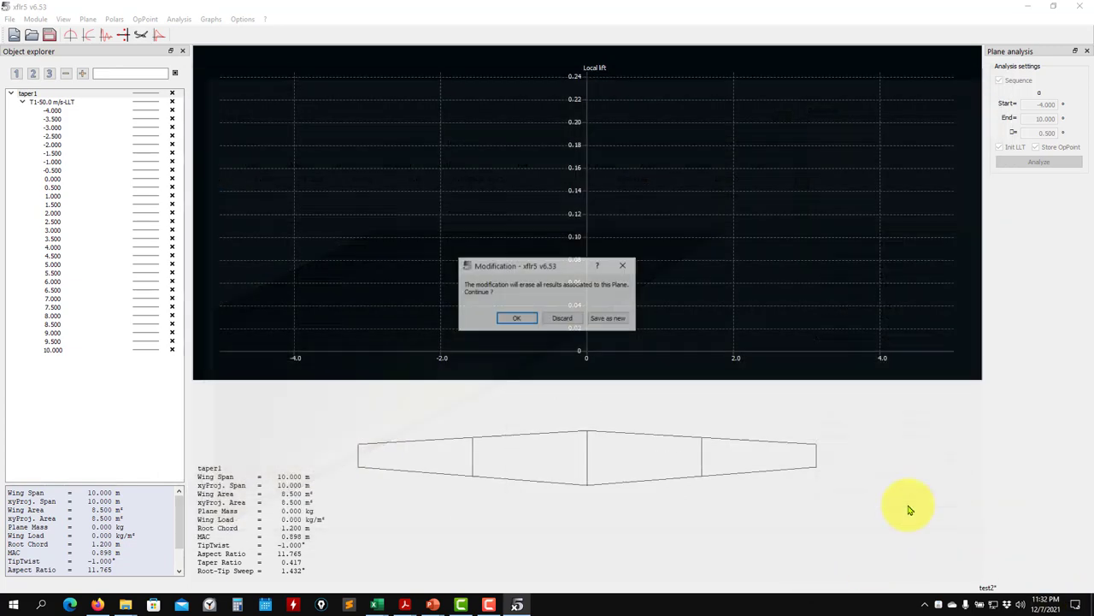
left_click(513, 320)
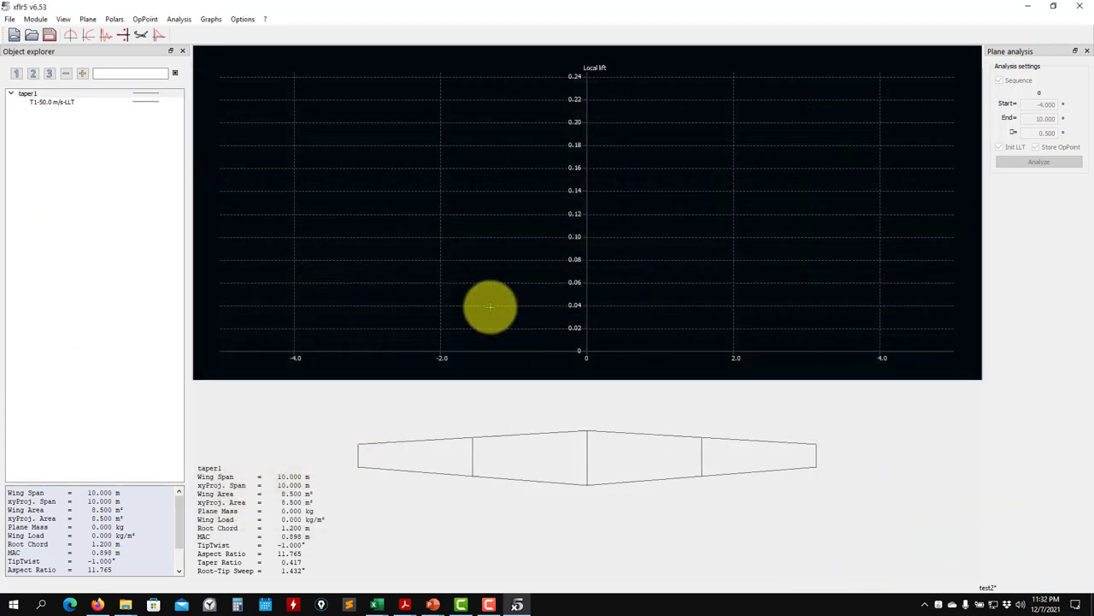
left_click(64, 102)
left_click(1060, 165)
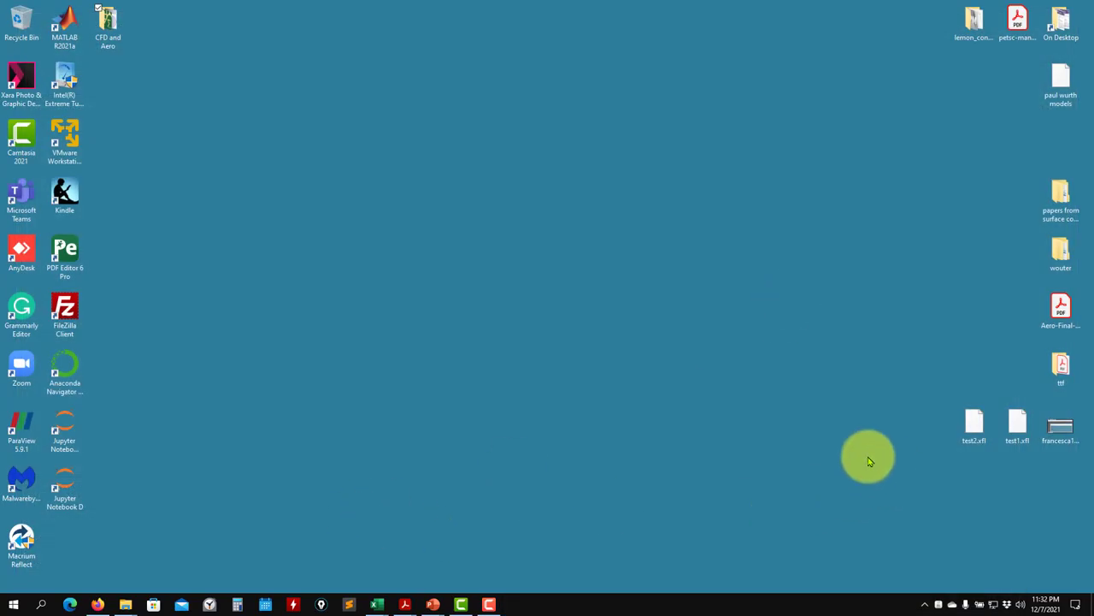
Relaunch xflr5 from the CFD and Aero desktop folder and open the test2 project.
double_click(108, 39)
double_click(491, 196)
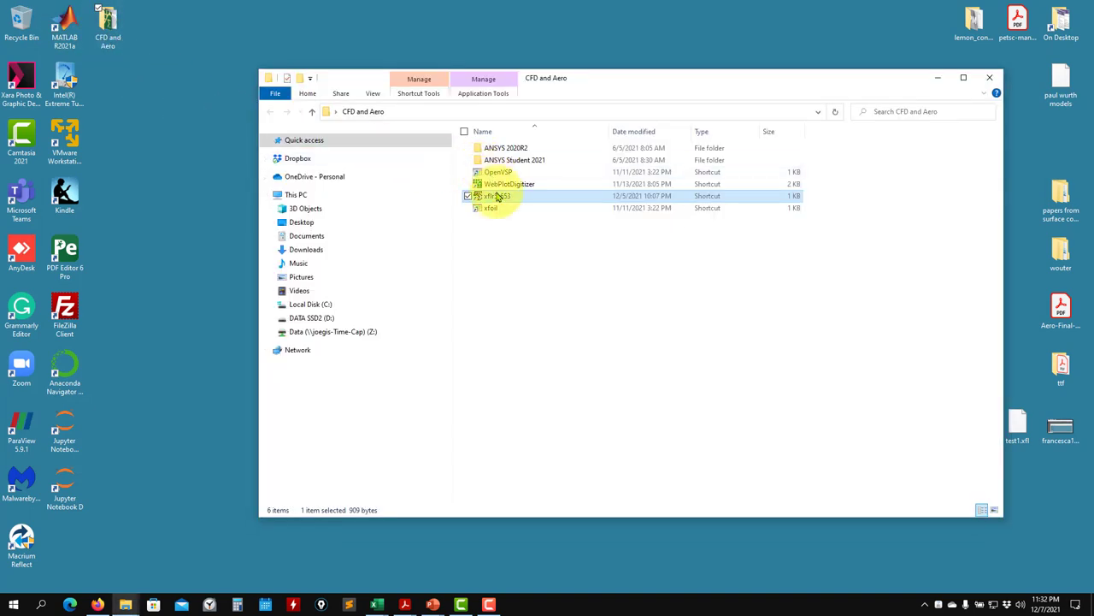
left_click(938, 78)
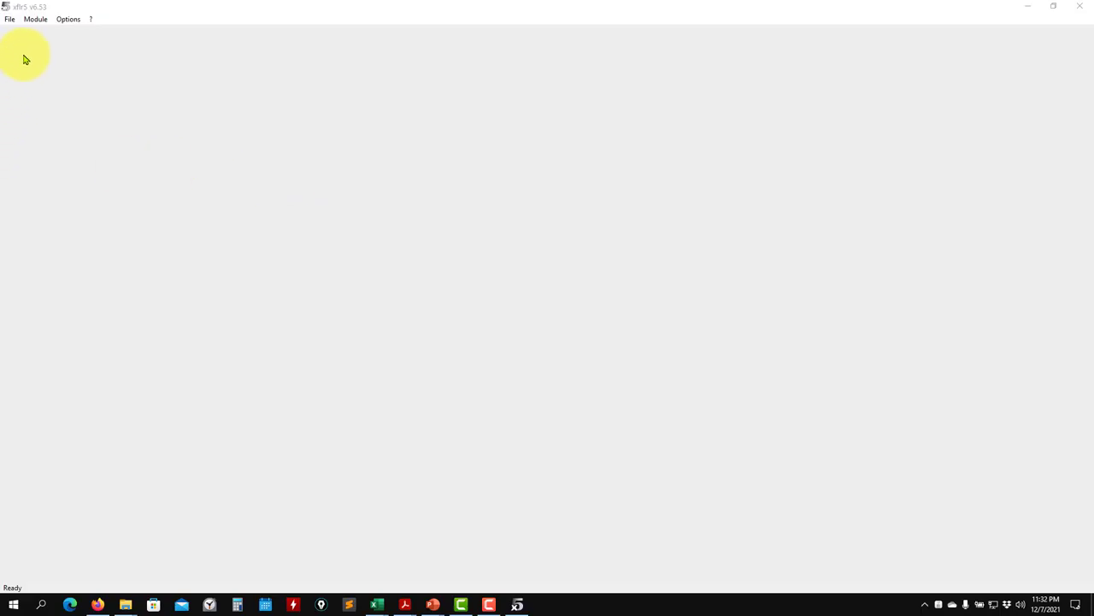
left_click(10, 19)
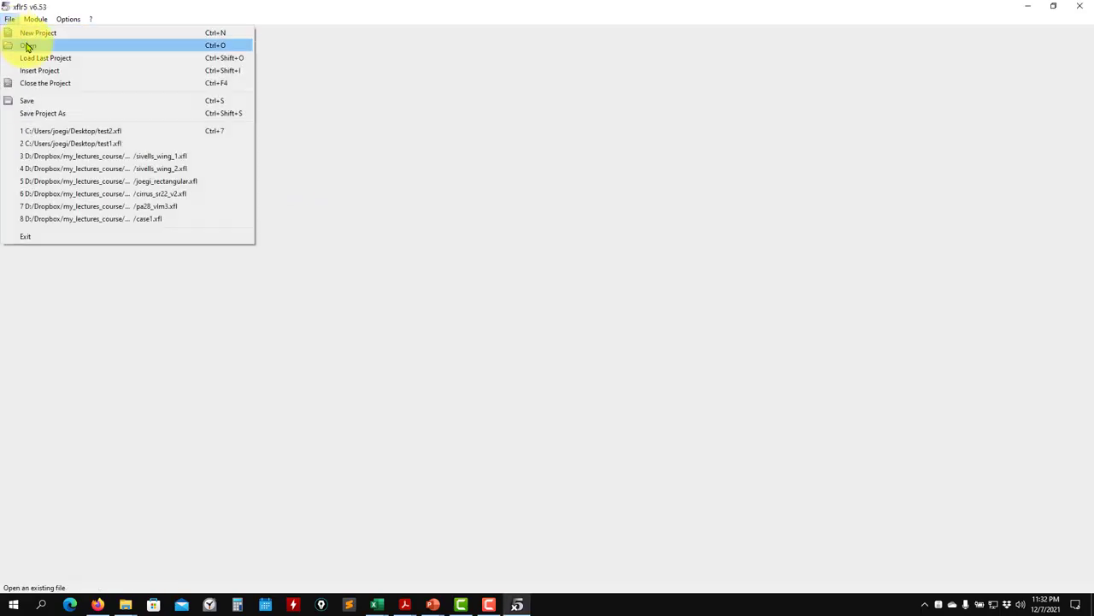
left_click(26, 44)
double_click(136, 195)
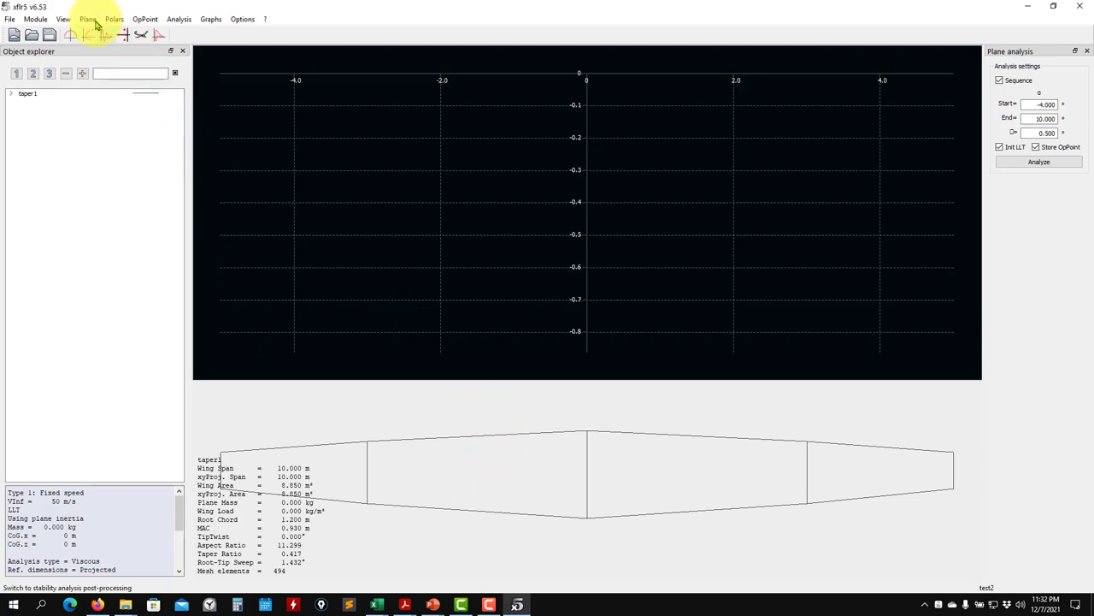
Set the taper1 section twists to 0°, 0° and -1°, place section 2 at y 2.5 m, and save the wing.
left_click(34, 95)
right_click(36, 94)
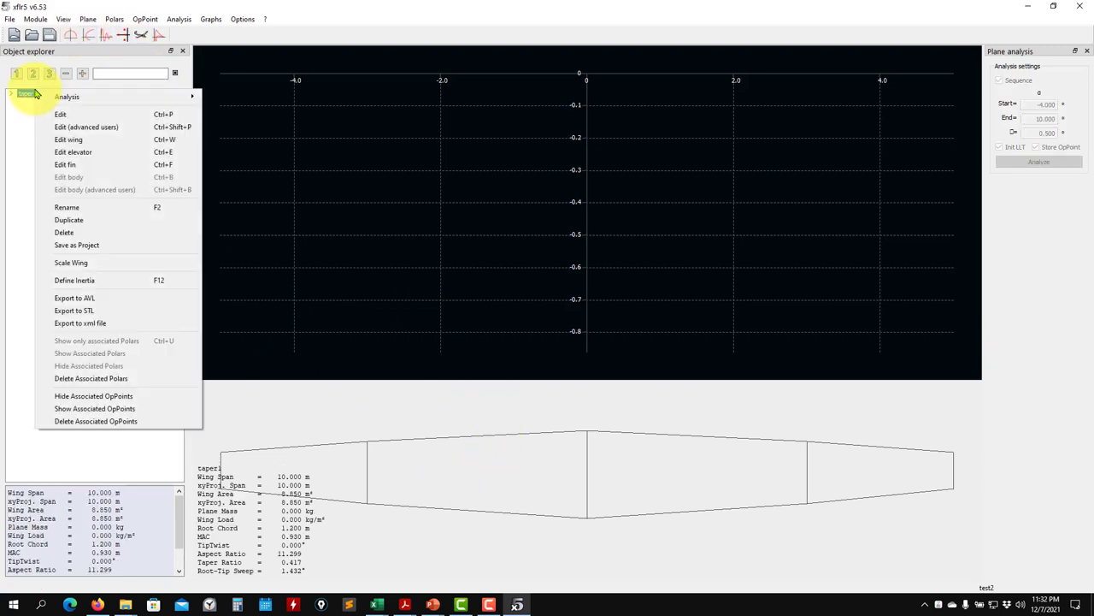
left_click(98, 142)
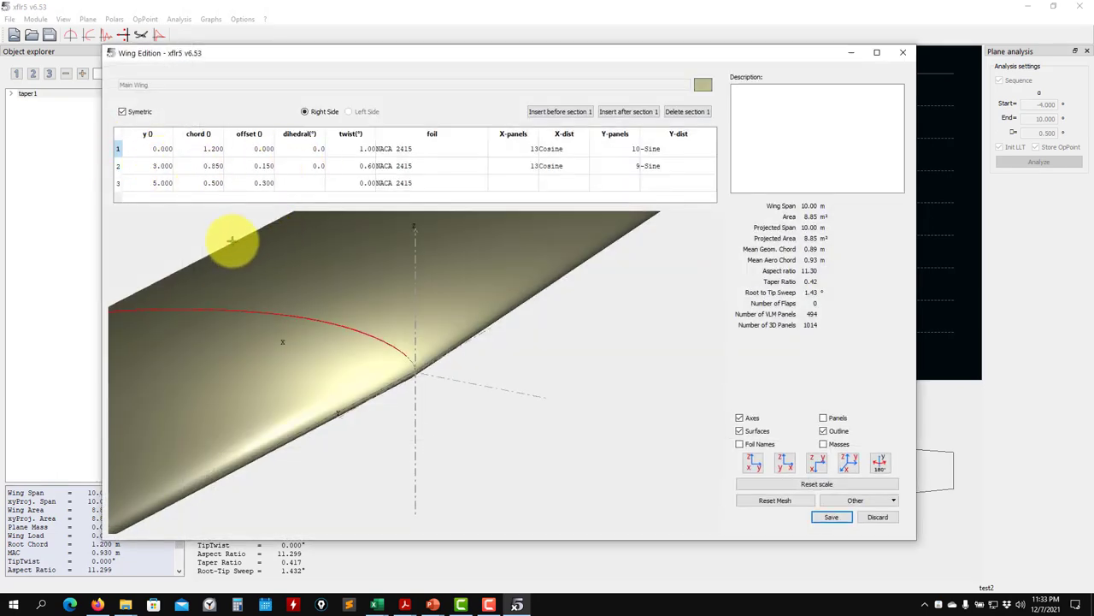
scroll(235, 237, "down", 2)
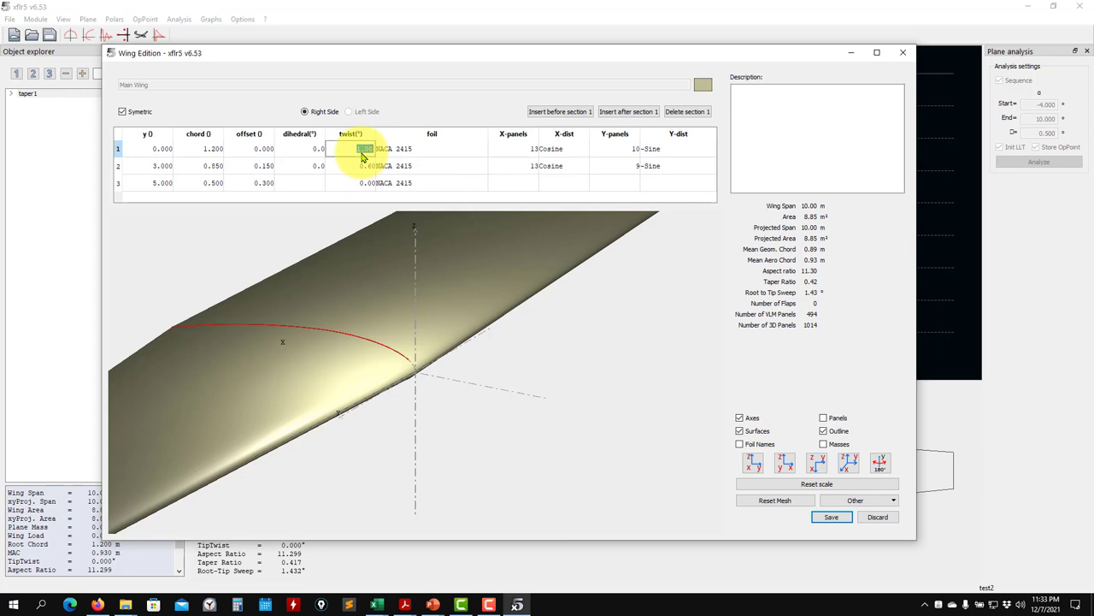
key("Return")
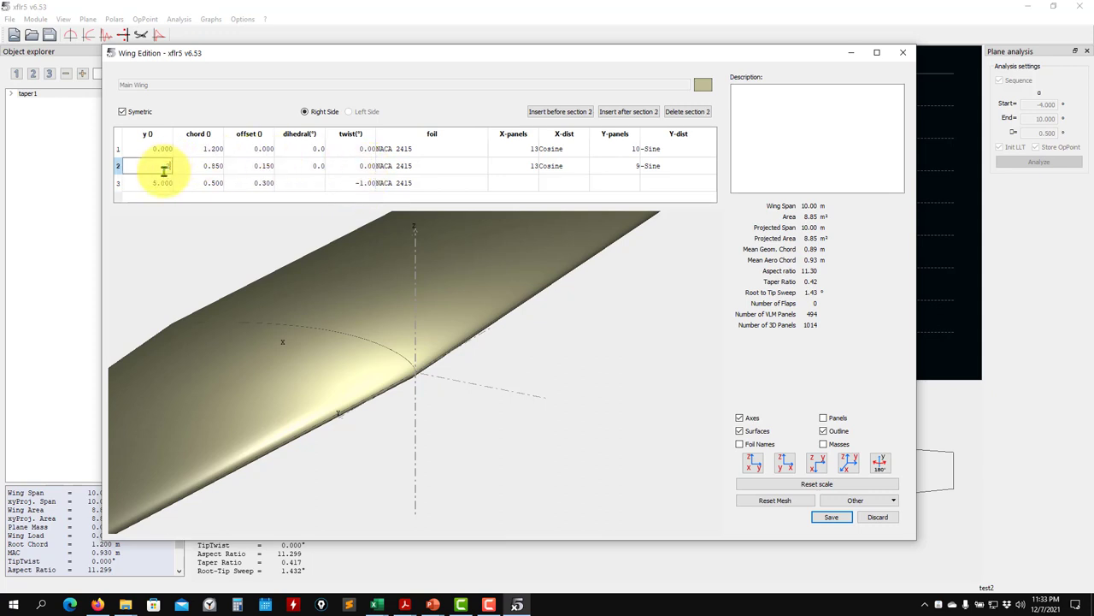
key("Return")
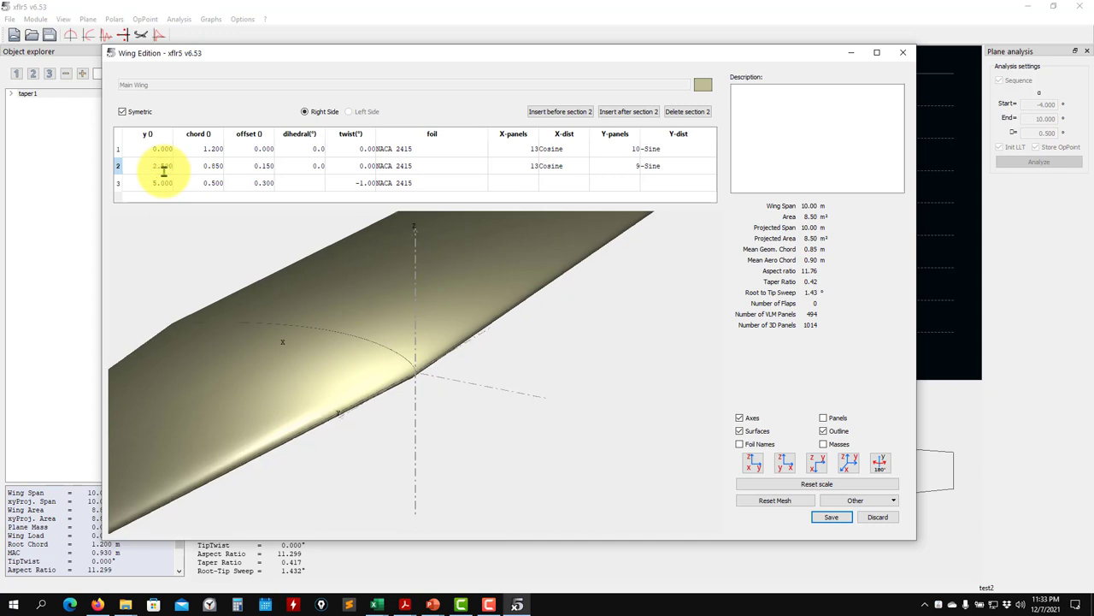
left_click(827, 518)
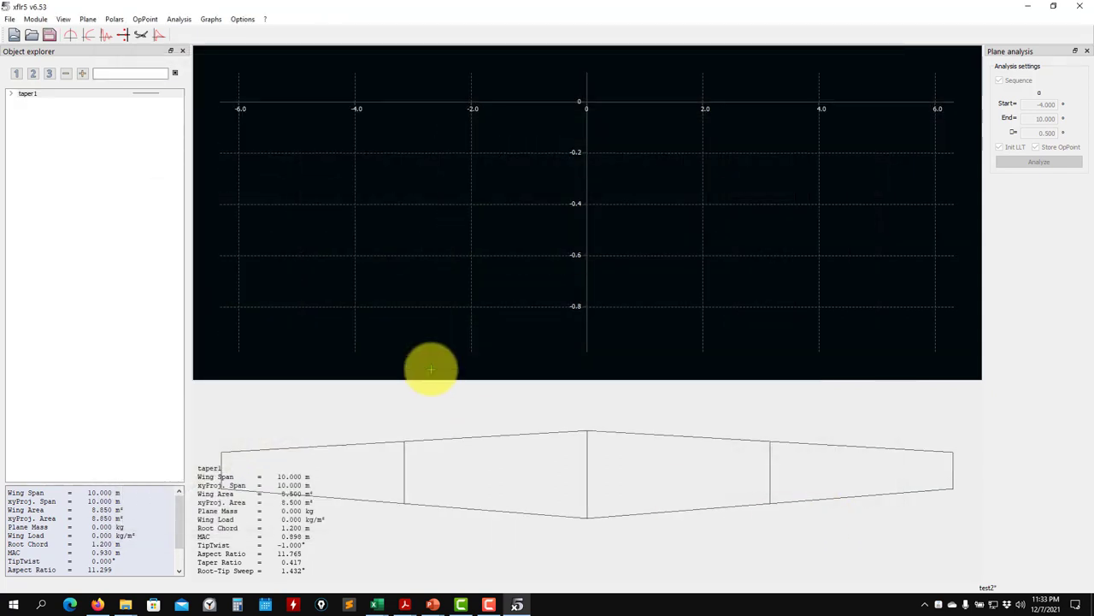
Run the T1-50.0 m/s-LLT analysis on the modified taper1 wing from -4° to 10° in 0.5° increments.
left_click(12, 93)
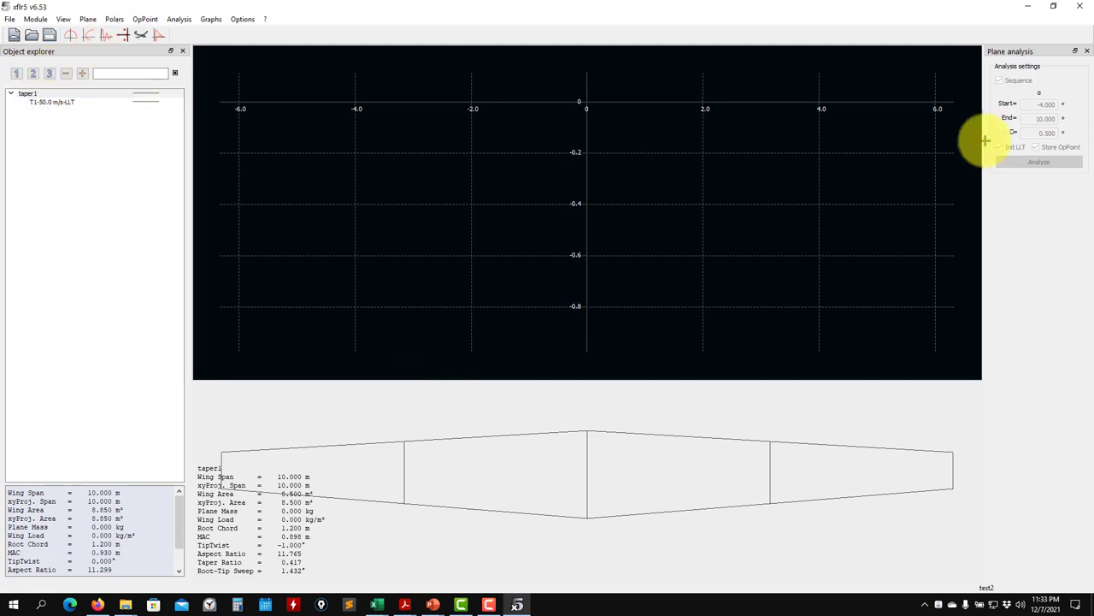
left_click(60, 101)
left_click(1041, 167)
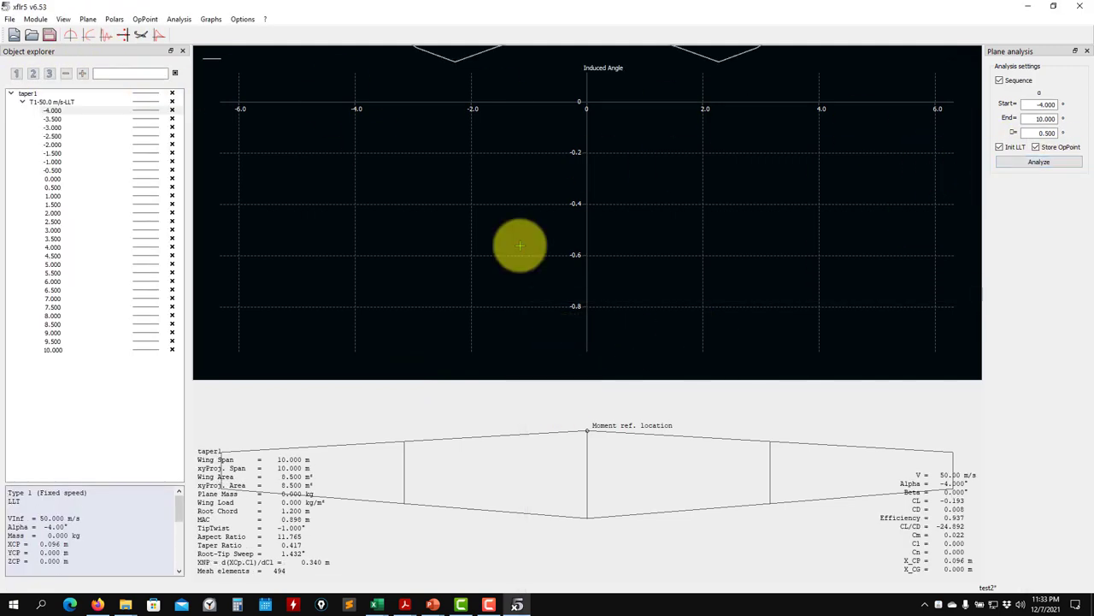
Review the lifting line parameters in the wing analysis advanced settings without changing them.
double_click(492, 198)
left_click(765, 471)
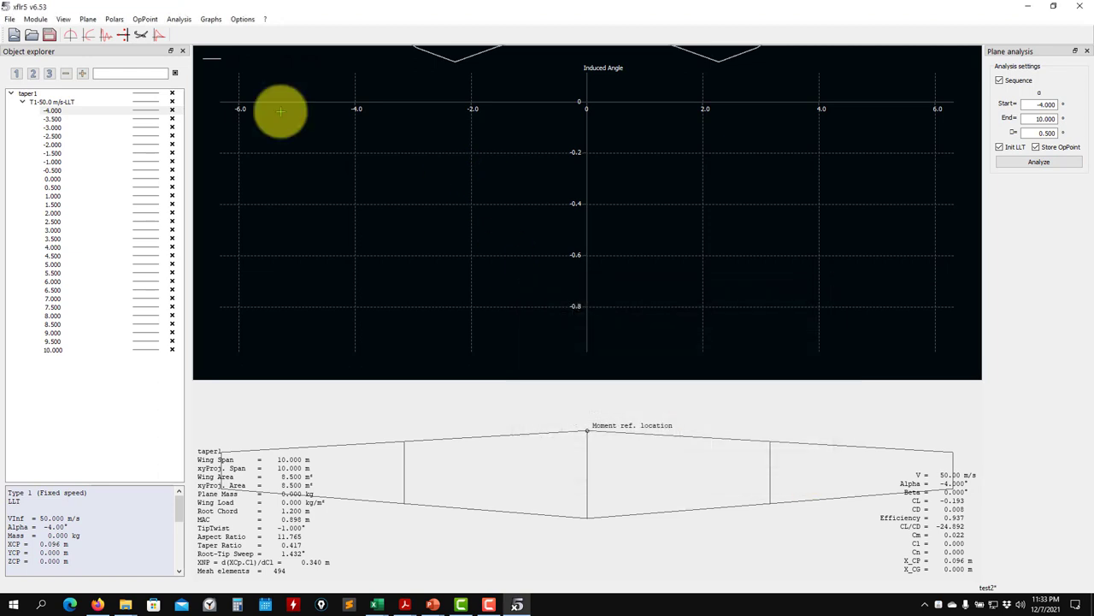
left_click(179, 19)
left_click(210, 100)
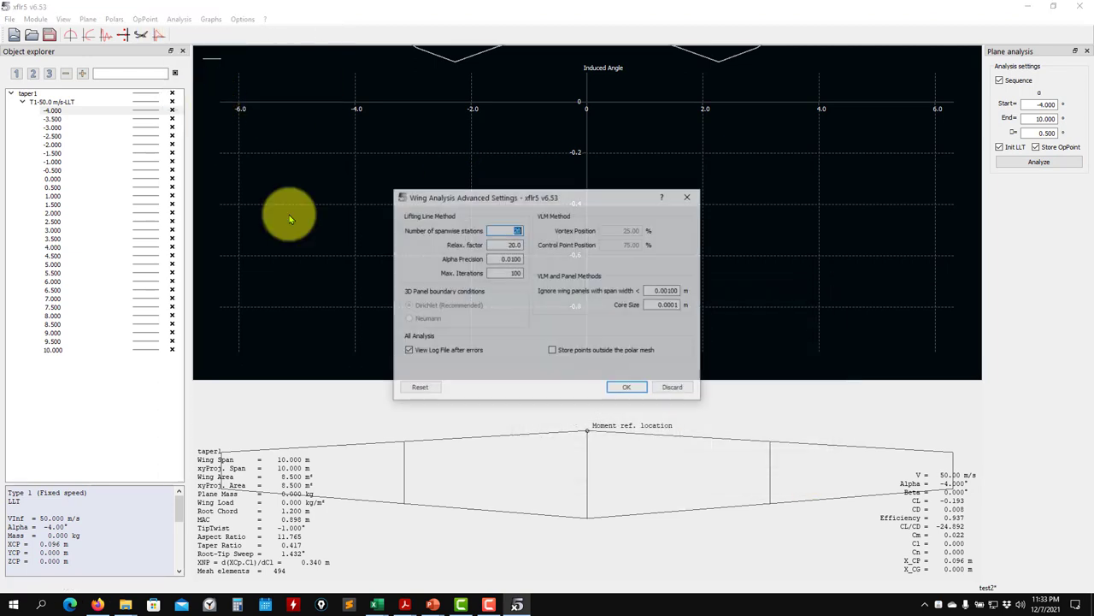
left_click(624, 389)
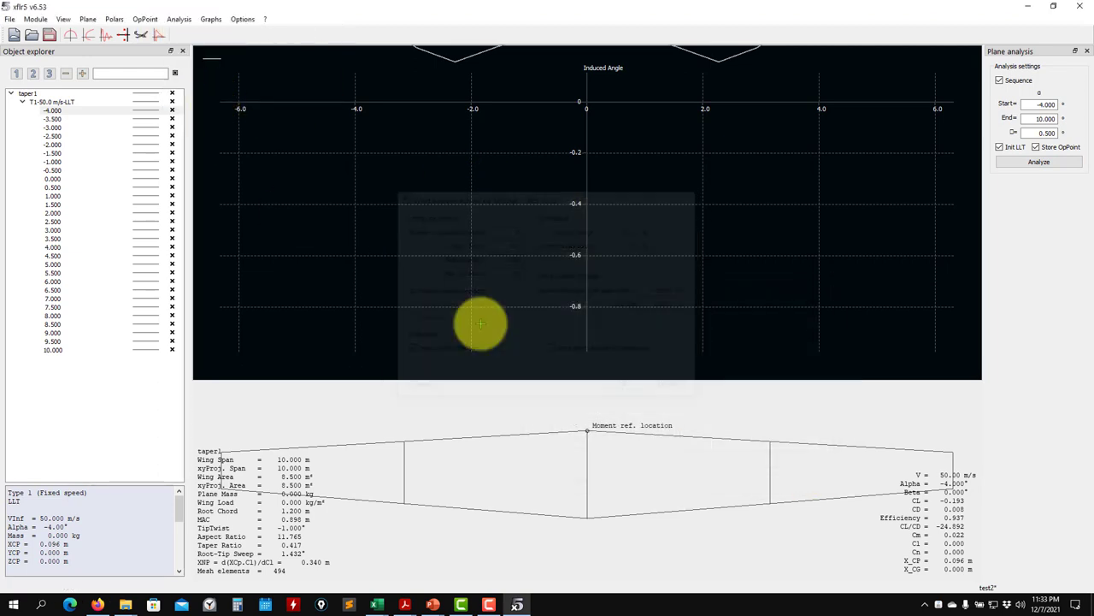
Display the 0° Cl distribution fitted to its curve, followed by the 0° local lift distribution.
left_click(48, 178)
scroll(492, 256, "up", 4)
scroll(488, 264, "up", 4)
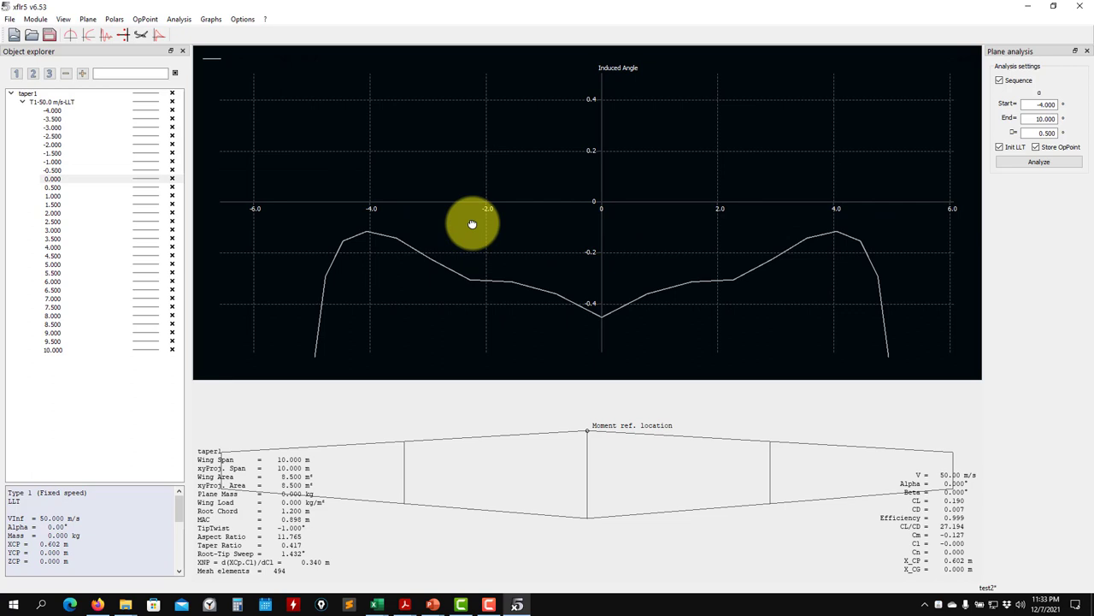
key("2")
key("1")
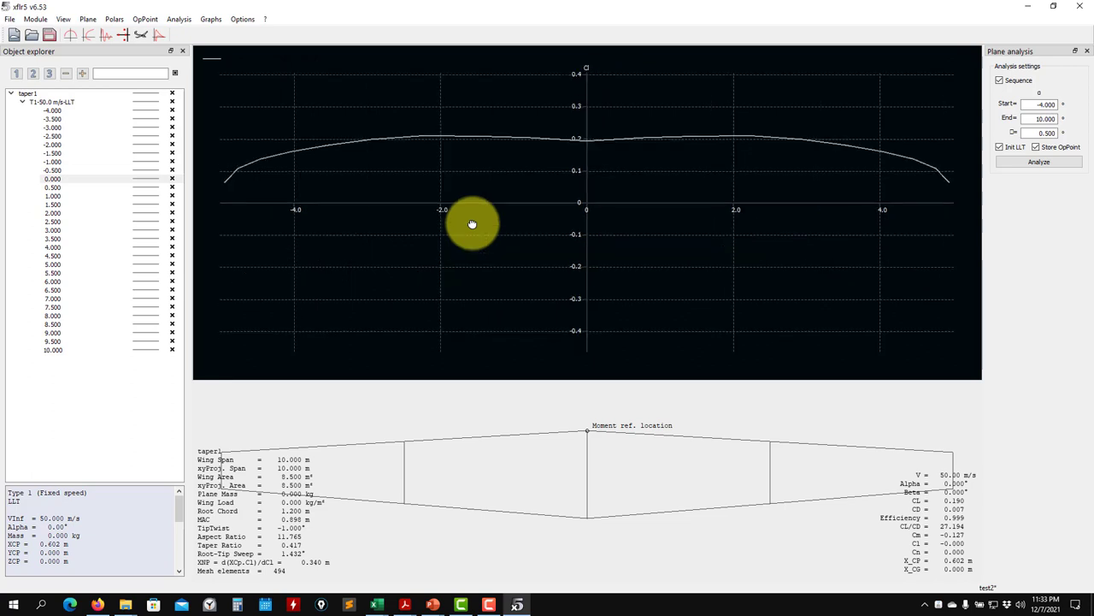
key("r")
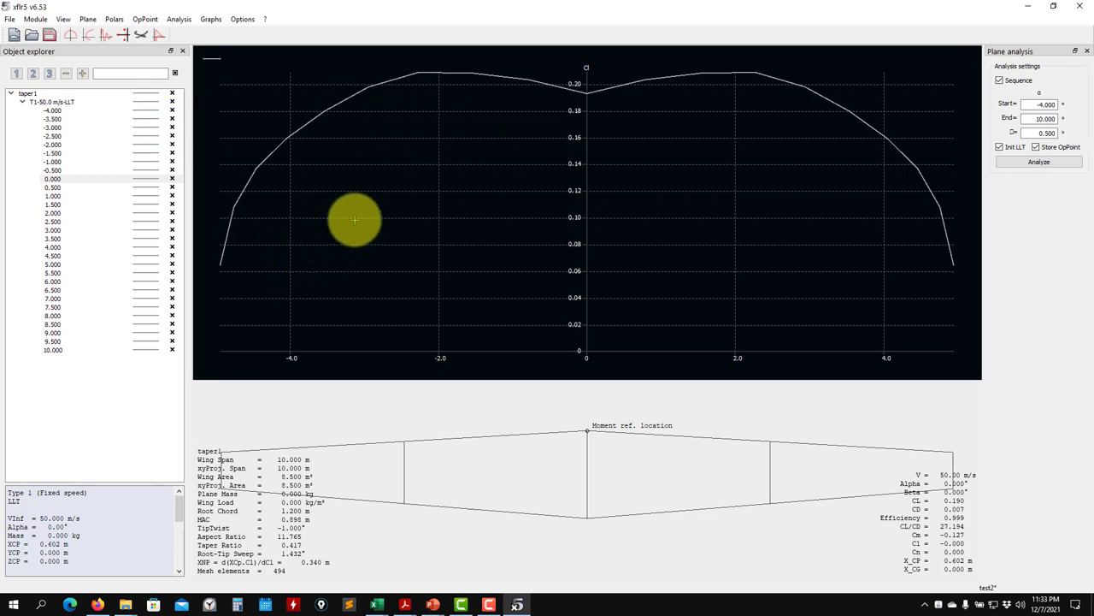
key("3")
key("1")
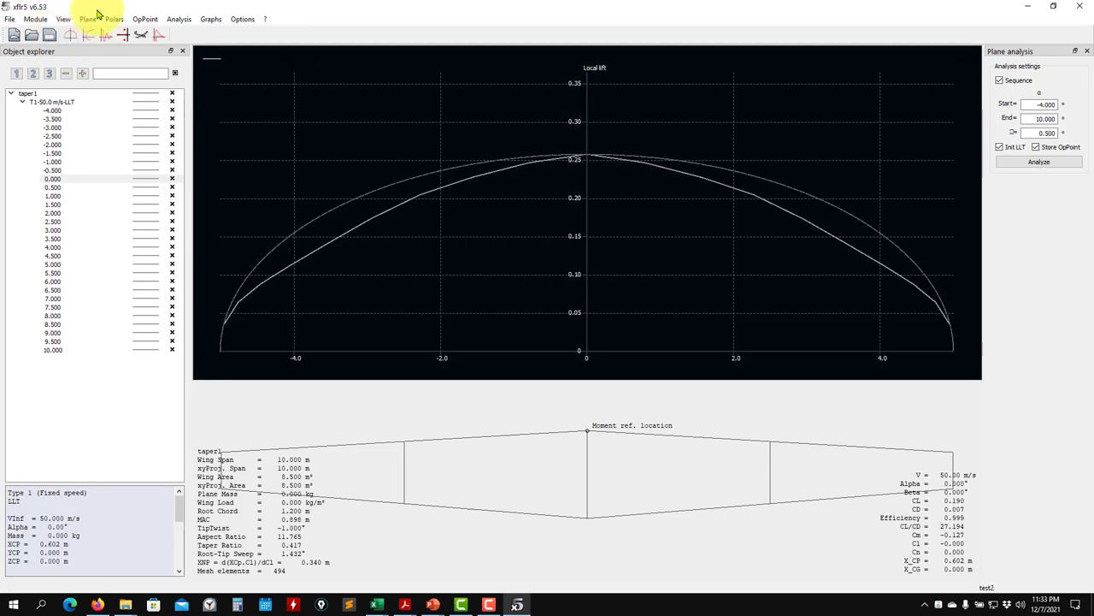
Set section 2's chord to 1 m in the taper1 wing and save it, erasing the previous results.
right_click(29, 93)
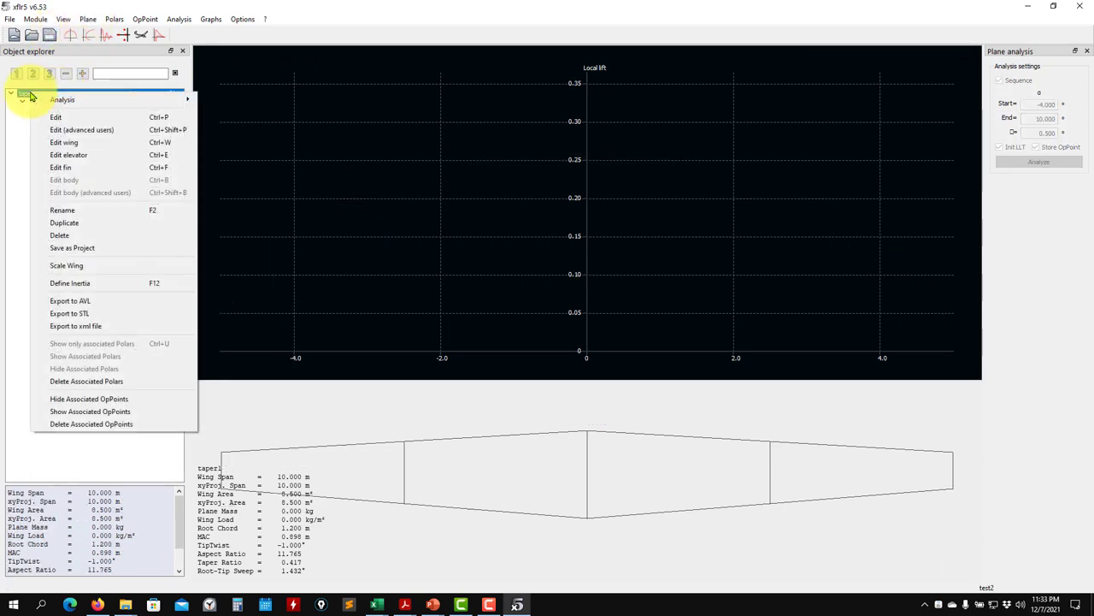
left_click(110, 144)
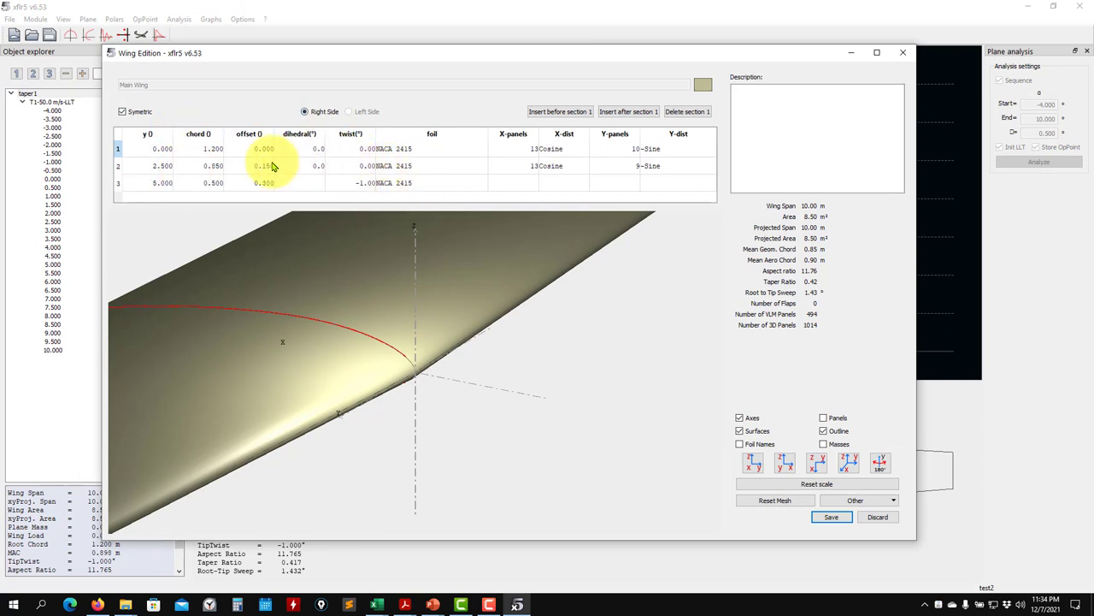
left_click_drag(263, 175, 291, 256)
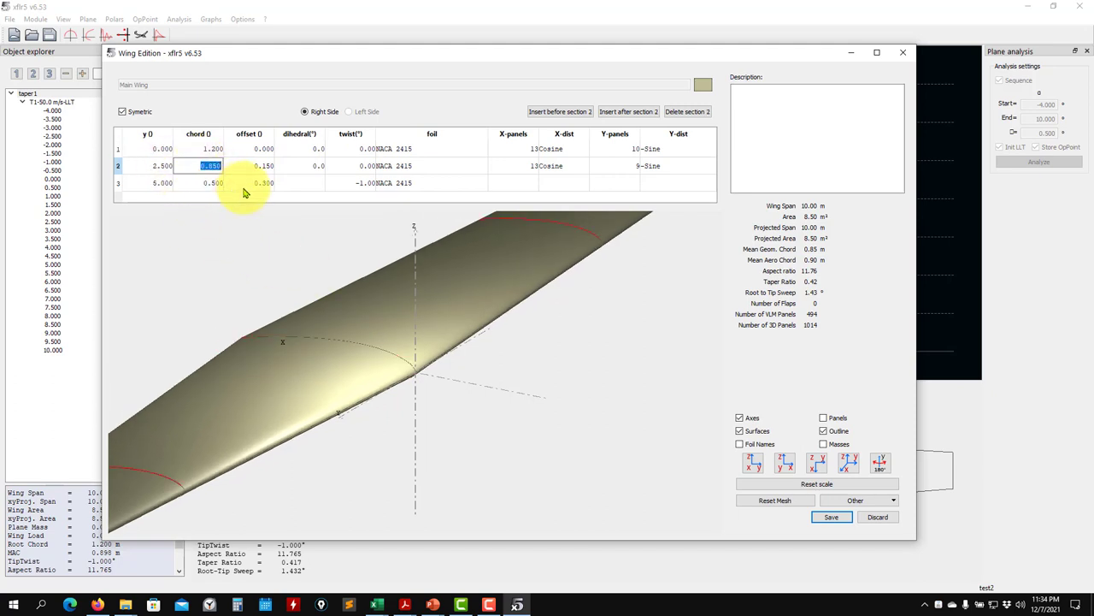
key("Return")
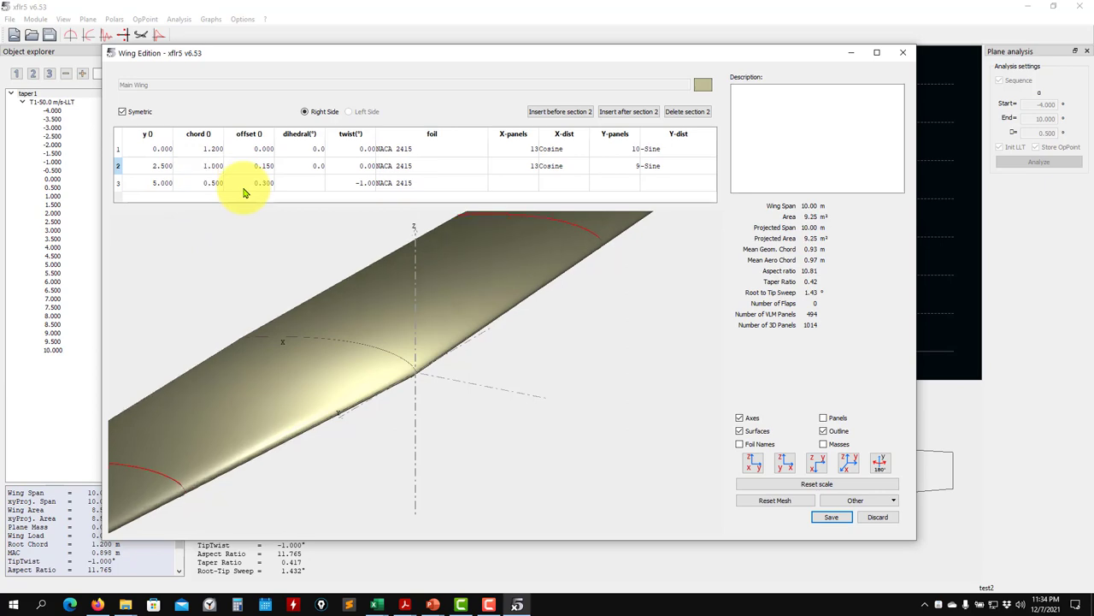
left_click_drag(249, 215, 488, 428)
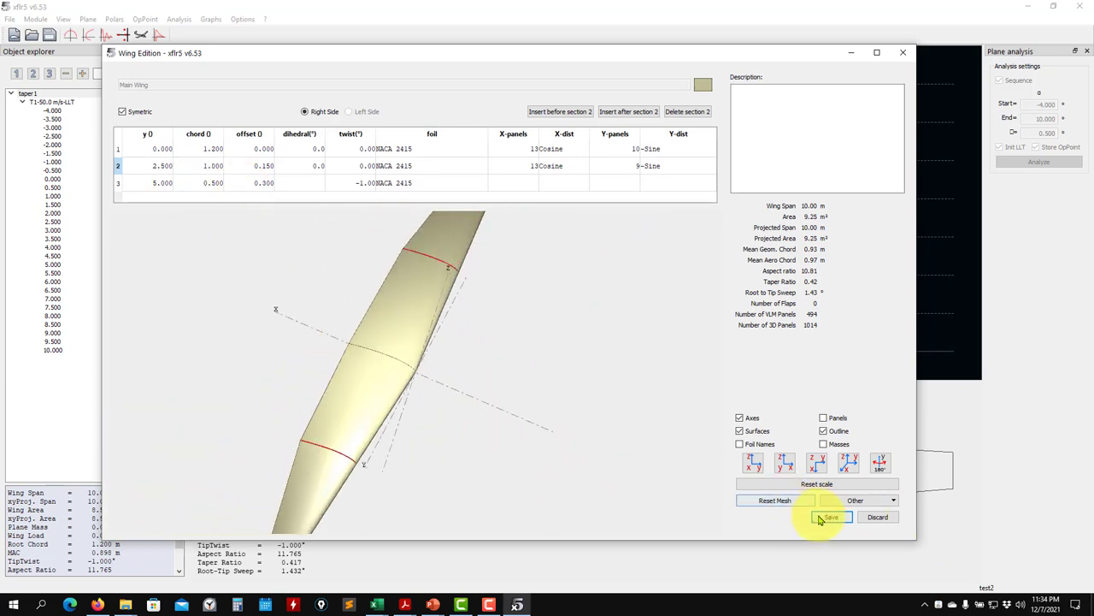
left_click(819, 519)
left_click(525, 320)
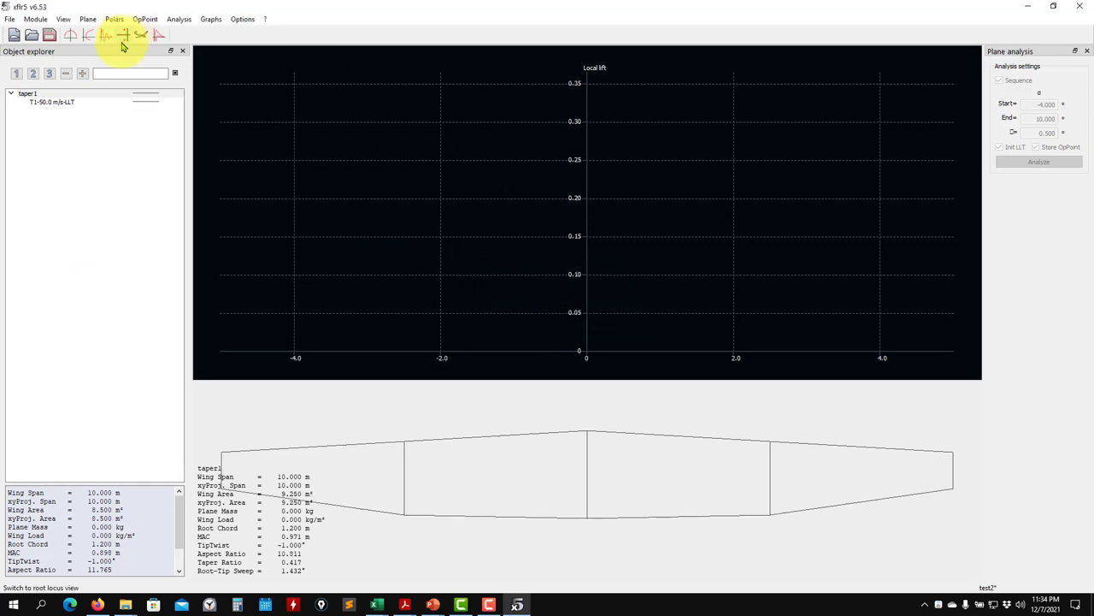
Run the T1-50.0 m/s-LLT analysis on the modified wing and compare the 0° local lift with the elliptical curve.
left_click(53, 102)
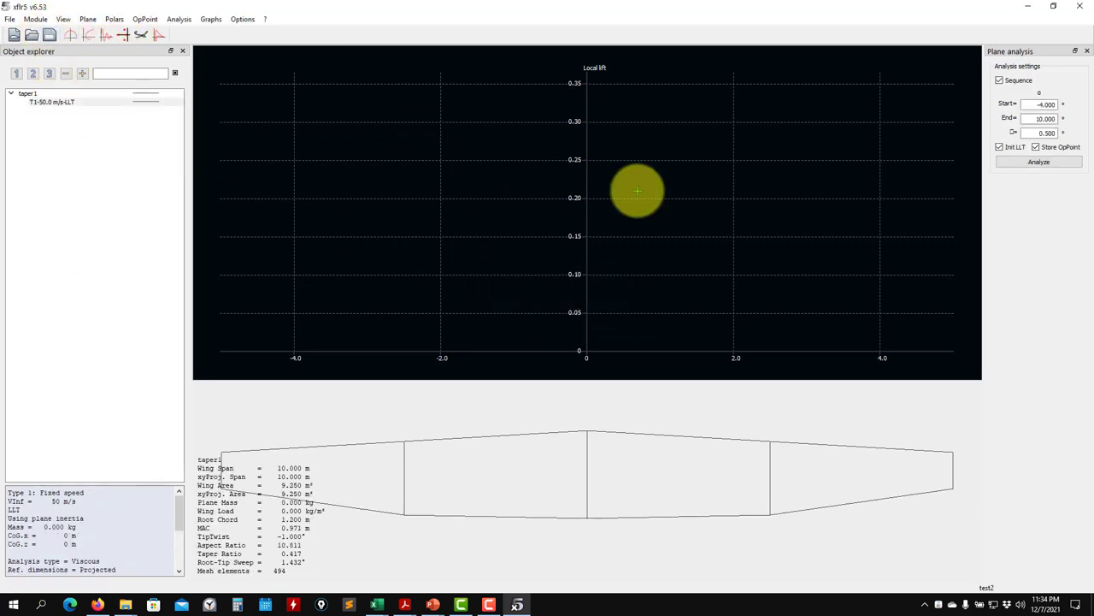
left_click(1032, 165)
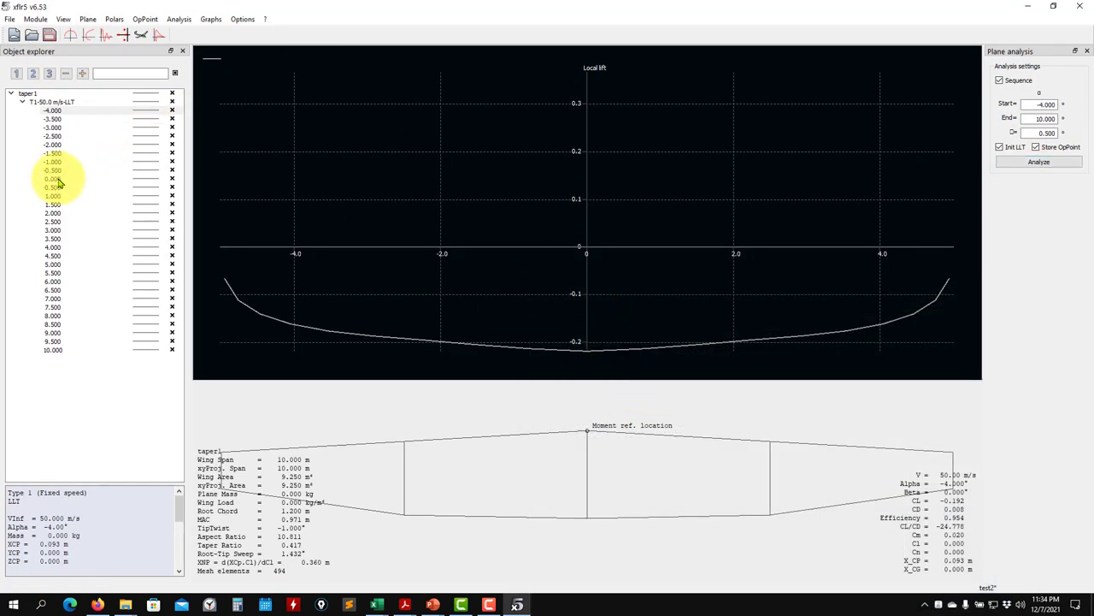
left_click(58, 180)
scroll(446, 162, "up", 3)
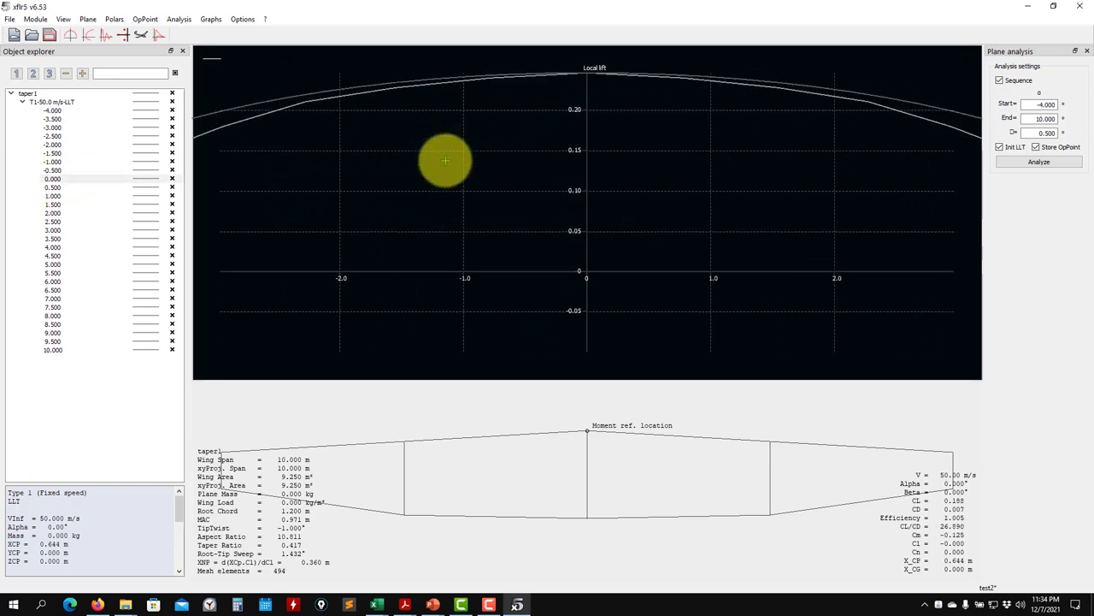
left_click_drag(446, 160, 562, 180)
scroll(568, 202, "down", 2)
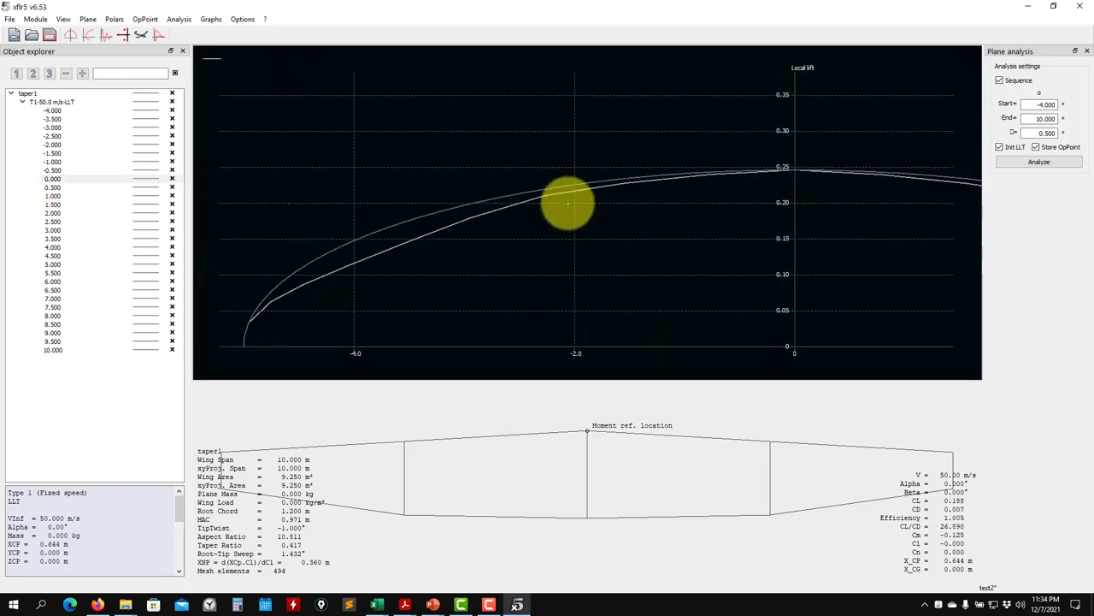
Compare the 0° local lift curve with the elliptical curve across the full span and examine the wing planform, then reset the graph scale.
scroll(568, 203, "down", 1)
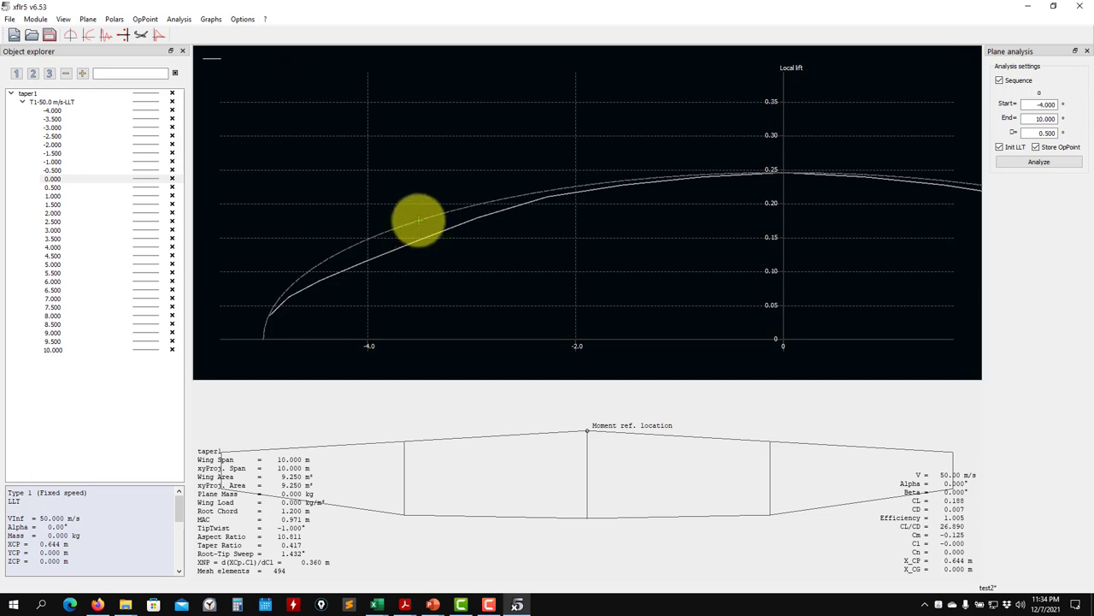
scroll(423, 248, "down", 1)
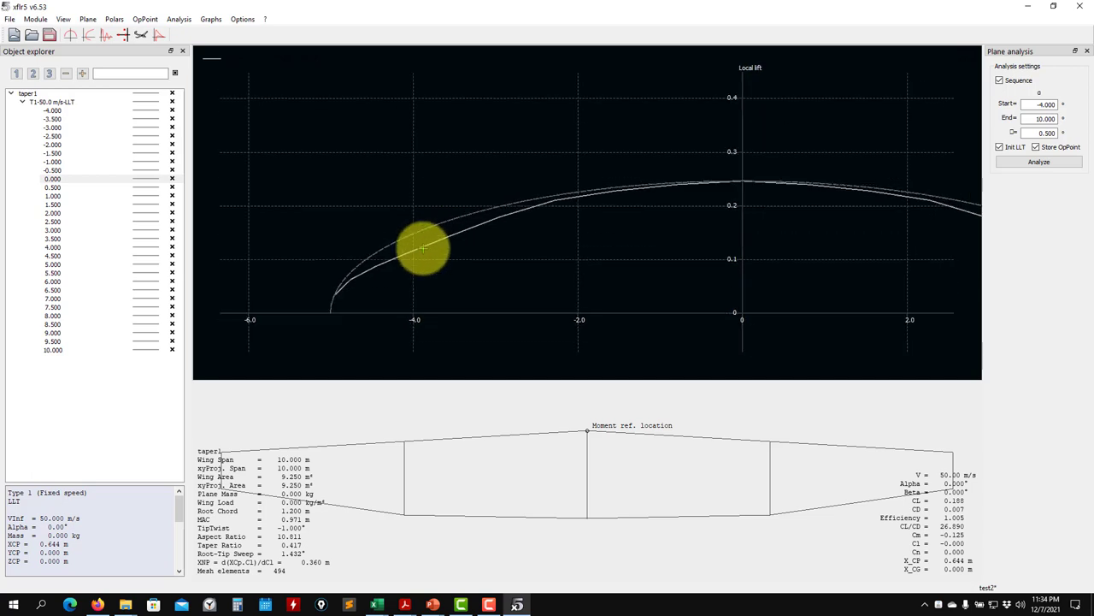
scroll(431, 269, "down", 1)
scroll(481, 418, "down", 2)
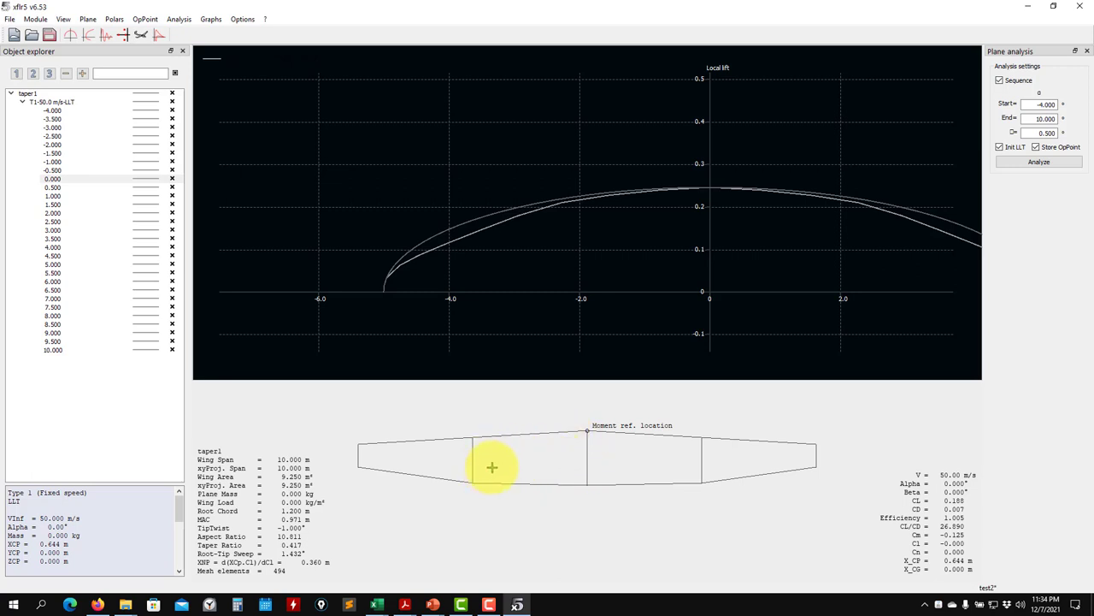
scroll(489, 457, "up", 2)
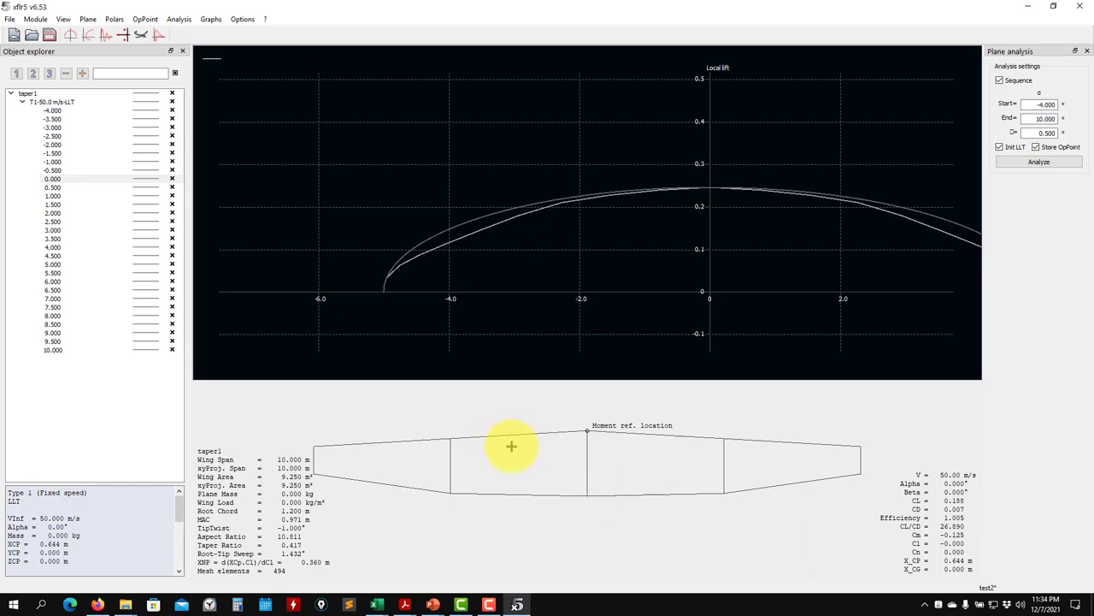
scroll(664, 296, "down", 2)
scroll(593, 265, "up", 1)
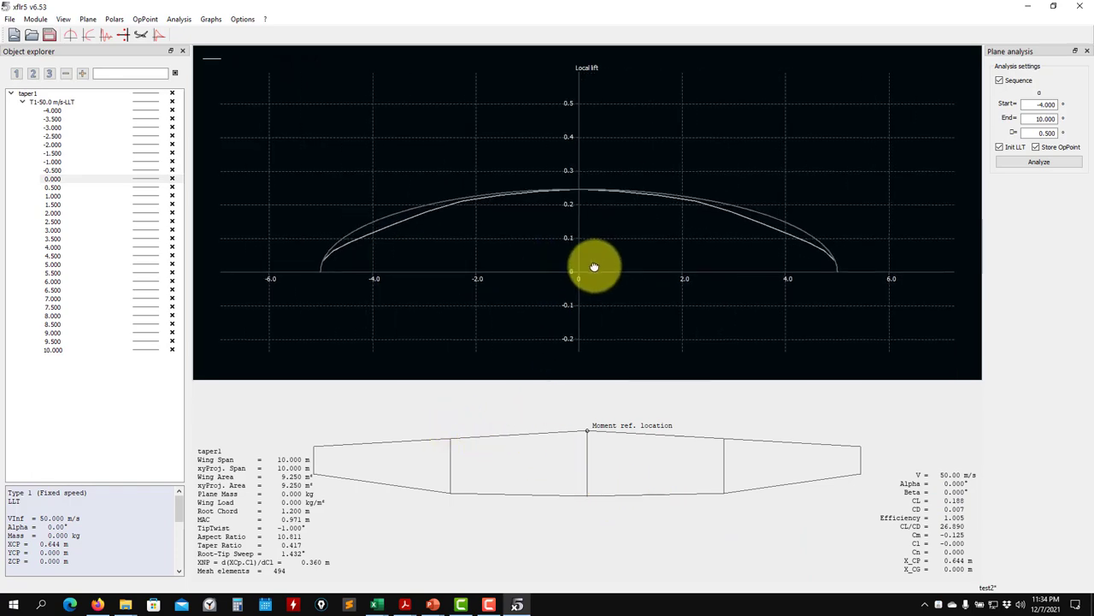
scroll(500, 255, "down", 2)
scroll(479, 249, "up", 2)
key("r")
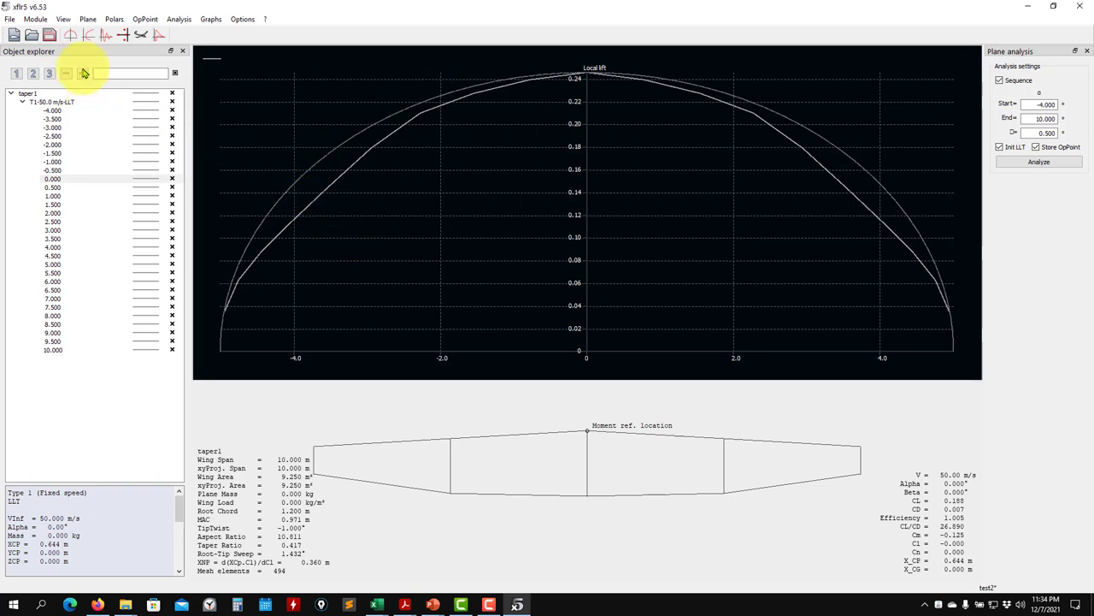
Display the polar graphs and examine the lift force Fz and pitching moment Cm against alpha for the LLT analysis.
left_click(96, 37)
scroll(611, 200, "up", 5)
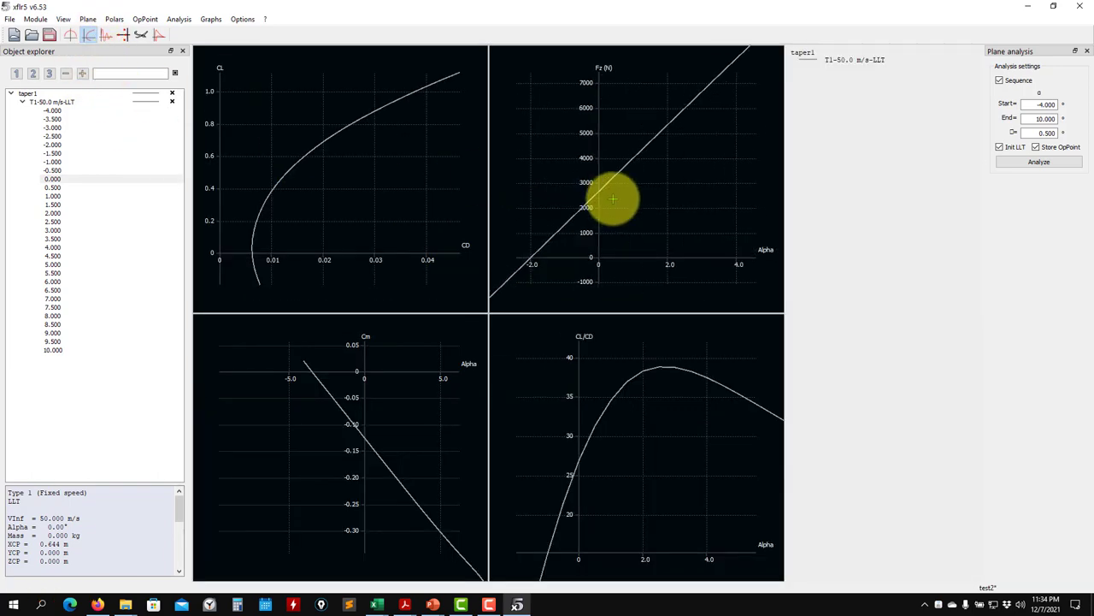
scroll(616, 202, "up", 6)
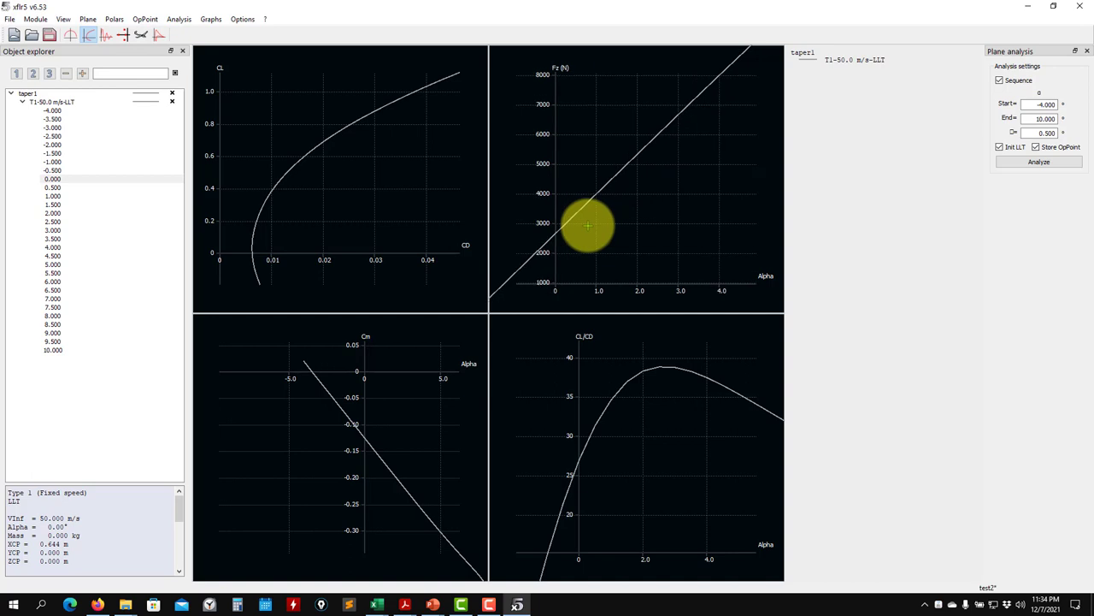
scroll(614, 203, "up", 4)
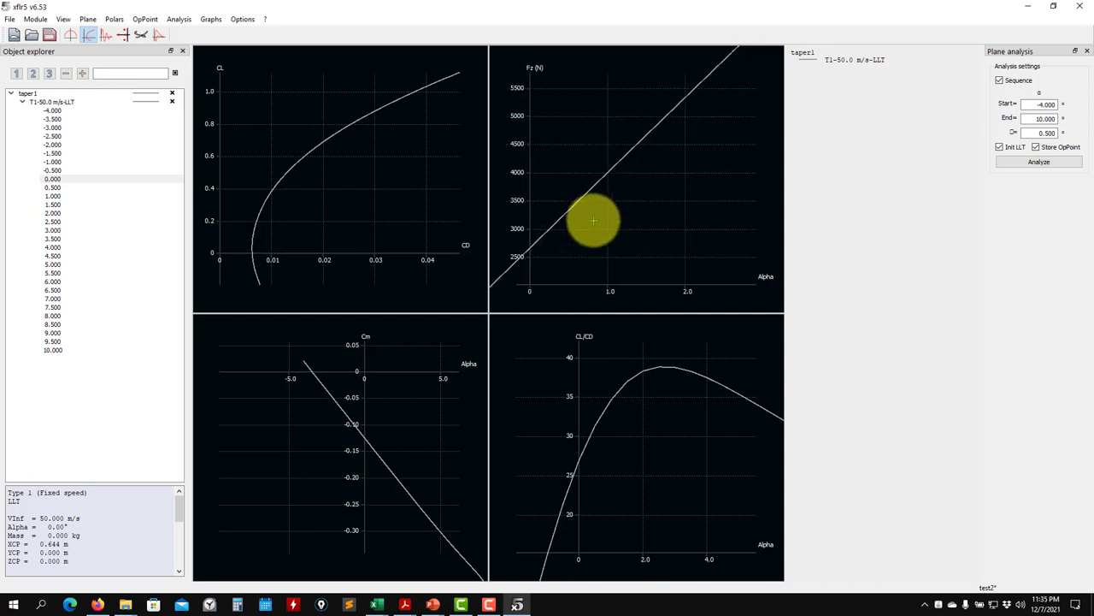
scroll(650, 183, "up", 5)
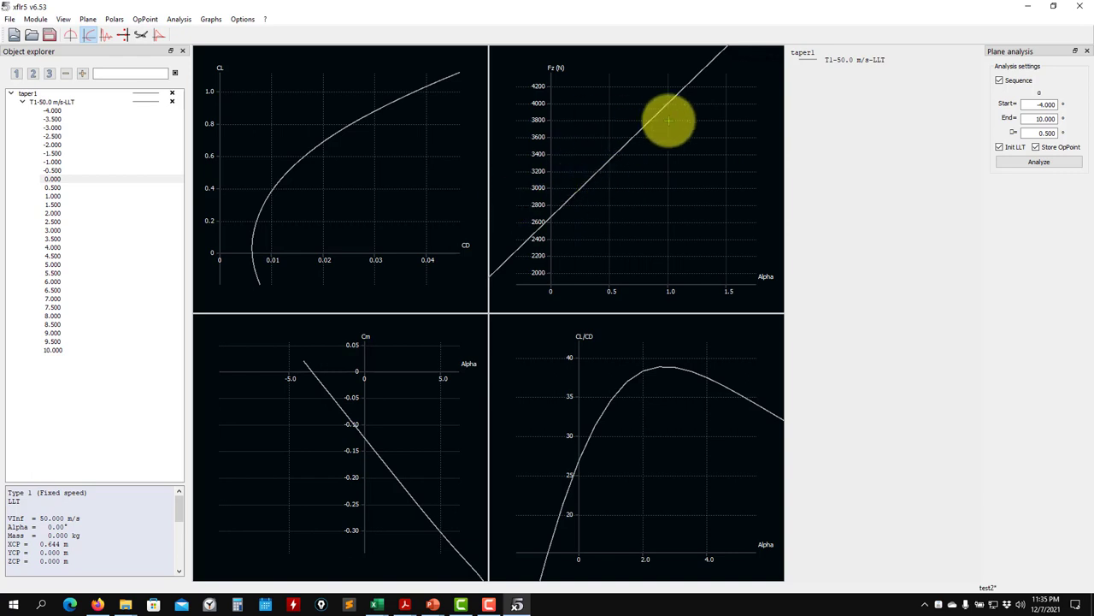
scroll(606, 178, "down", 1)
scroll(605, 177, "down", 1)
mouse_move(399, 464)
left_mouse_down()
mouse_move(406, 391)
mouse_move(387, 482)
left_mouse_up()
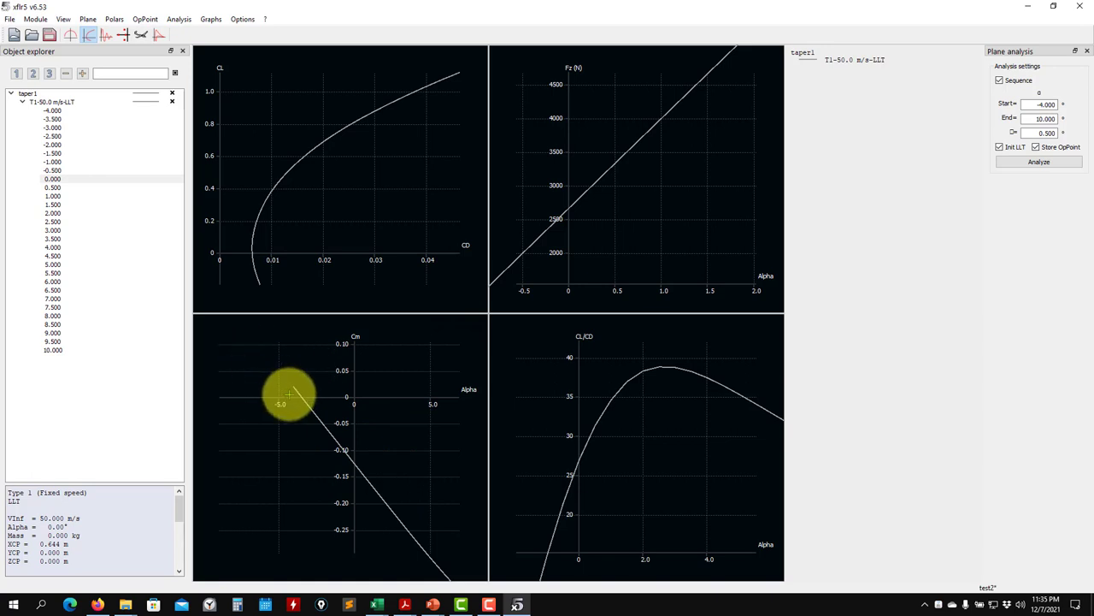
scroll(303, 407, "down", 2)
scroll(326, 412, "down", 1)
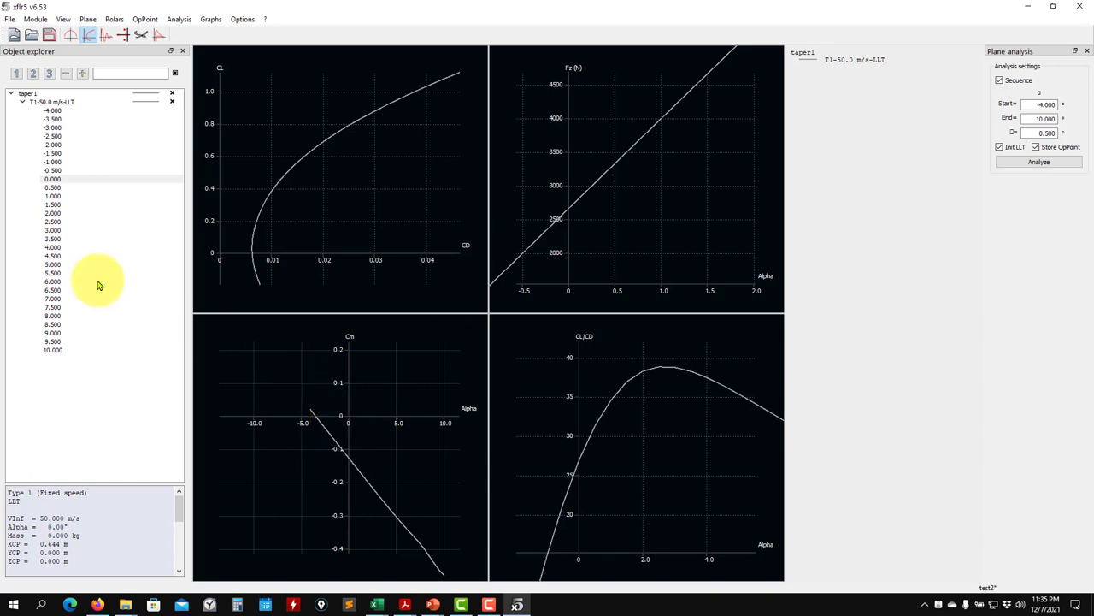
Define an inviscid horseshoe vortex (VLM1) analysis of taper1 at a fixed 50 m/s and run it from -4° to 10°.
left_click(23, 103)
left_click(60, 103)
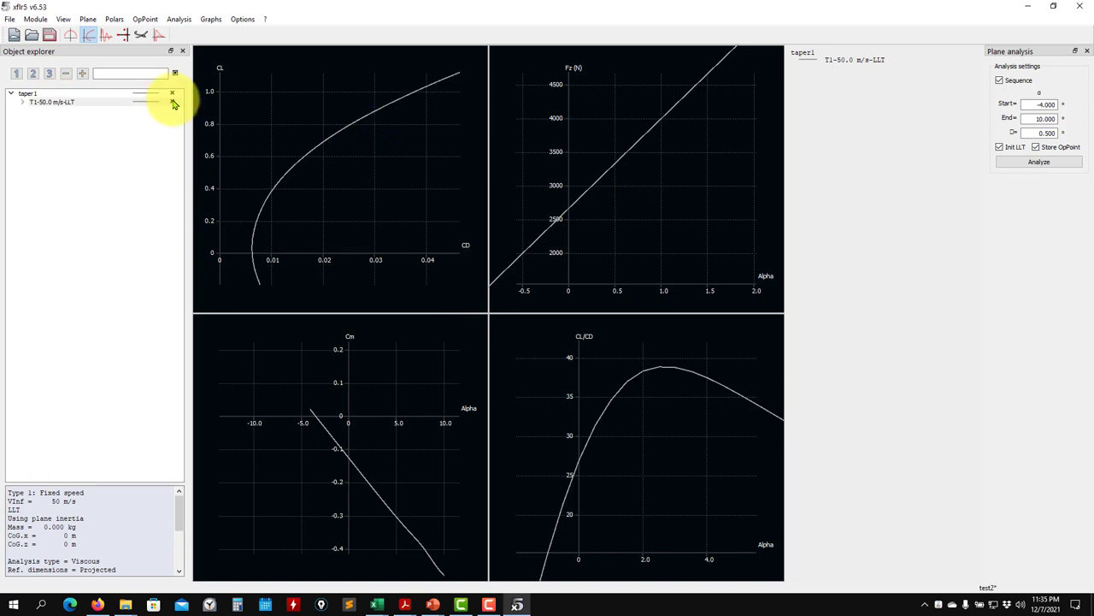
left_click(67, 101)
left_click(179, 20)
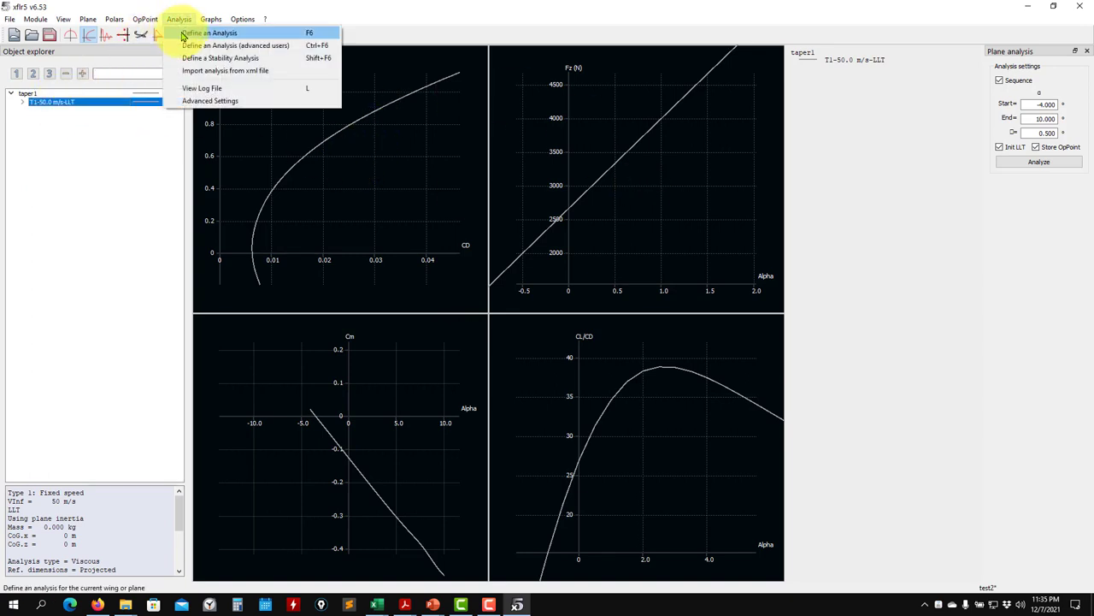
left_click(190, 34)
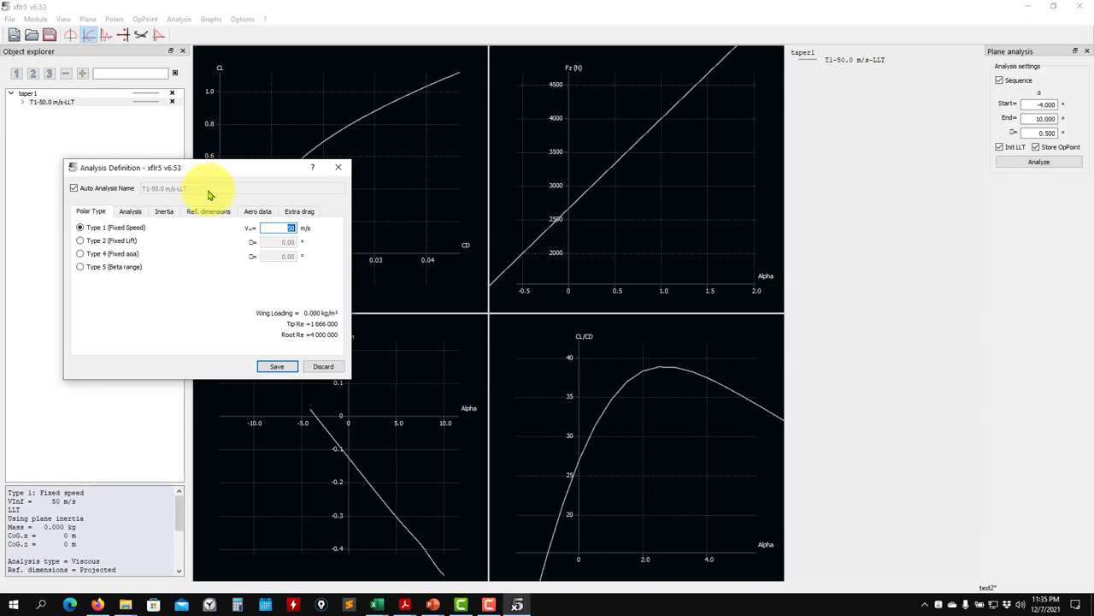
left_click(129, 214)
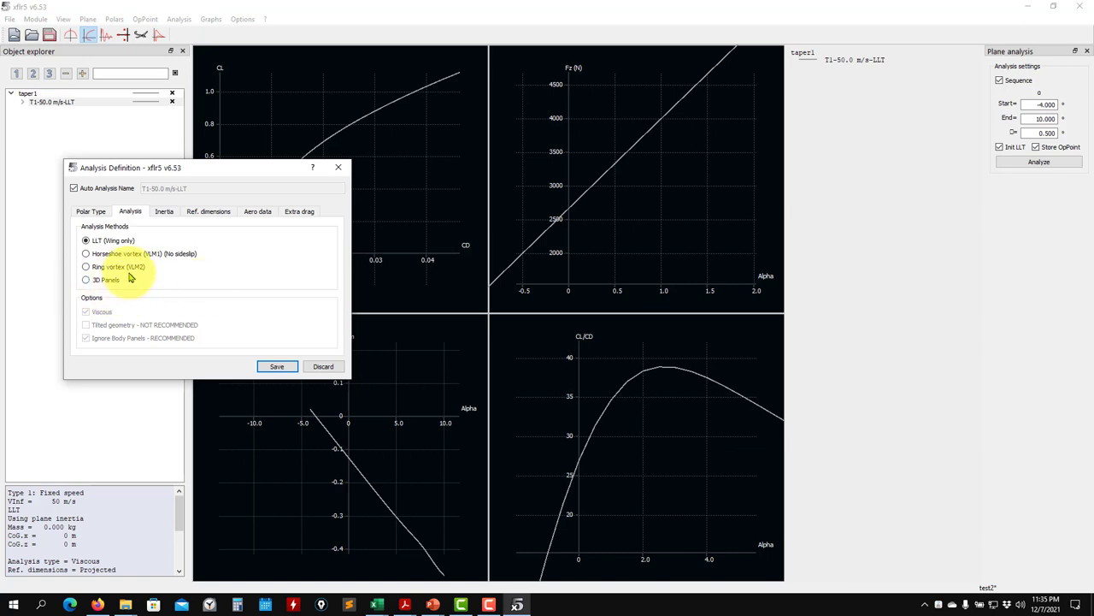
left_click_drag(172, 169, 338, 159)
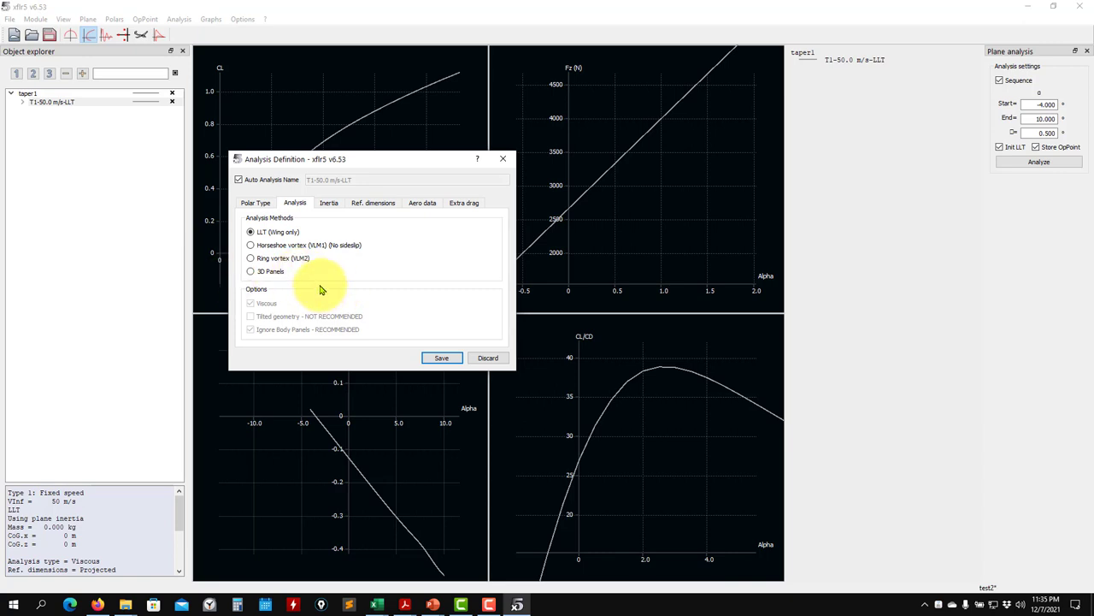
left_click(277, 247)
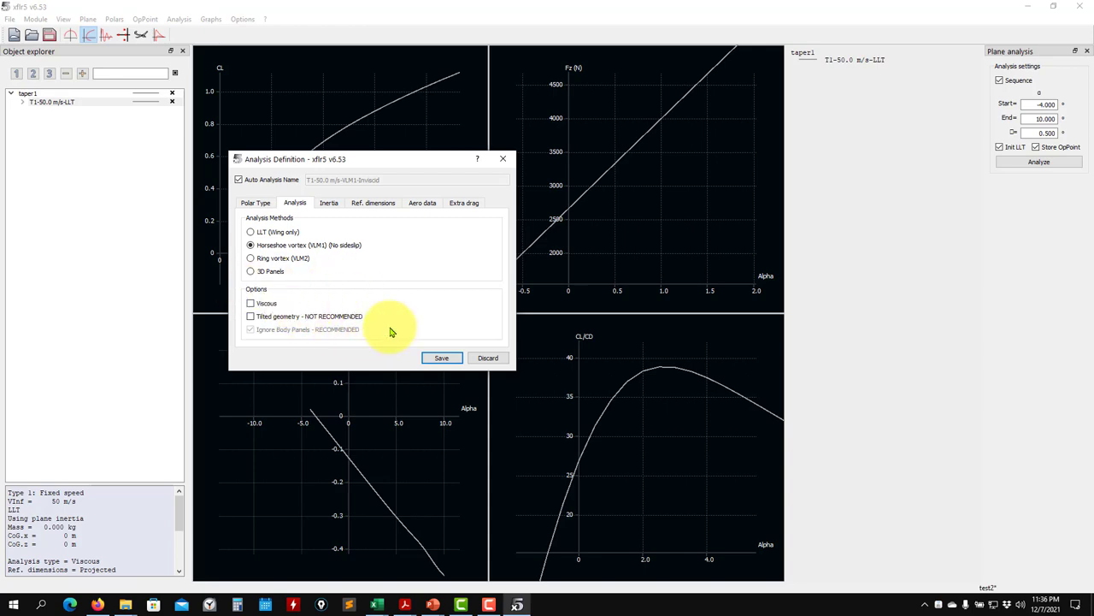
left_click(440, 358)
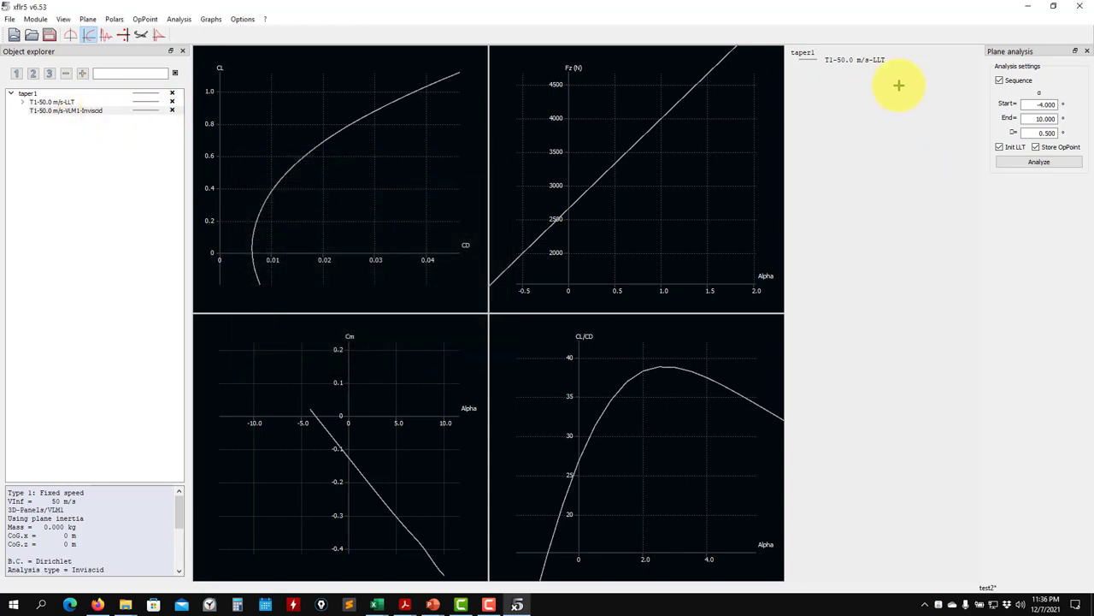
left_click(1040, 162)
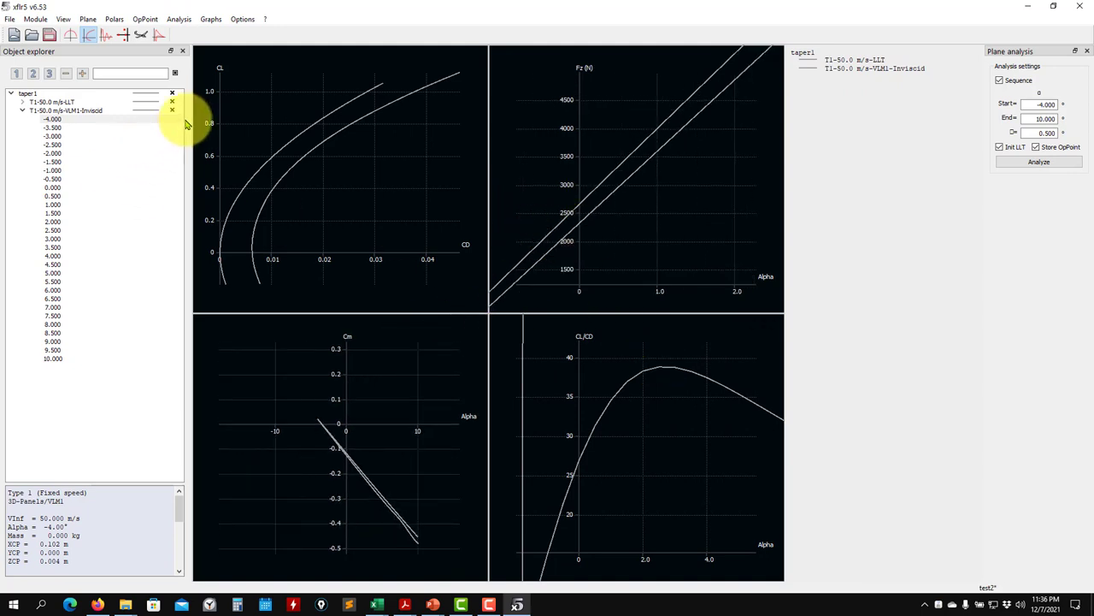
Colour the VLM1 polar blue and compare it with the LLT polar in the Fz, Cm and CL/CD graphs.
right_click(142, 104)
right_click(135, 112)
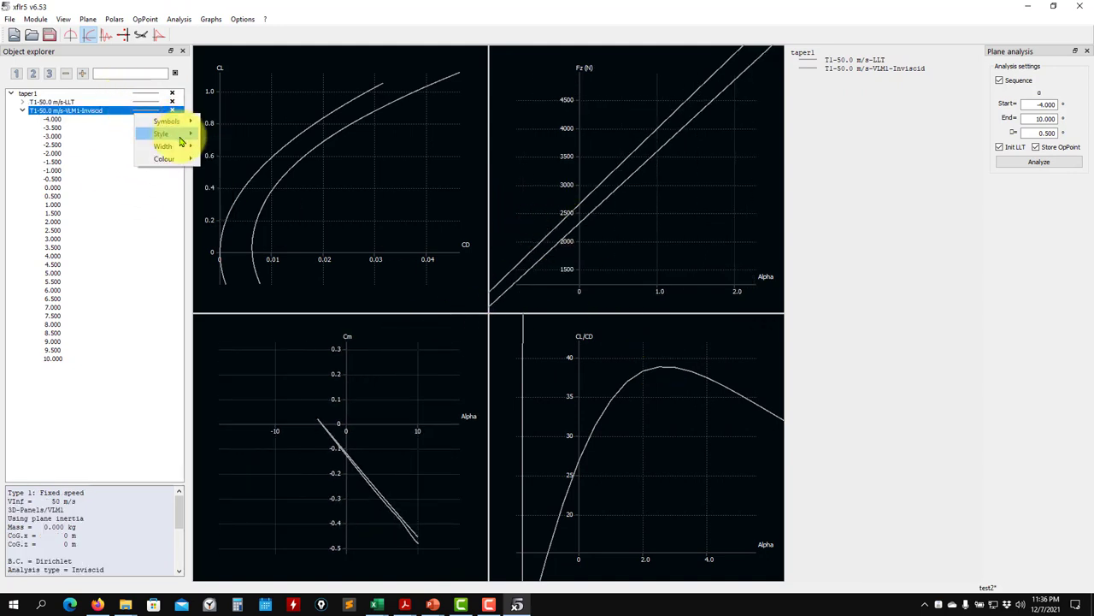
mouse_move(171, 159)
left_click(228, 173)
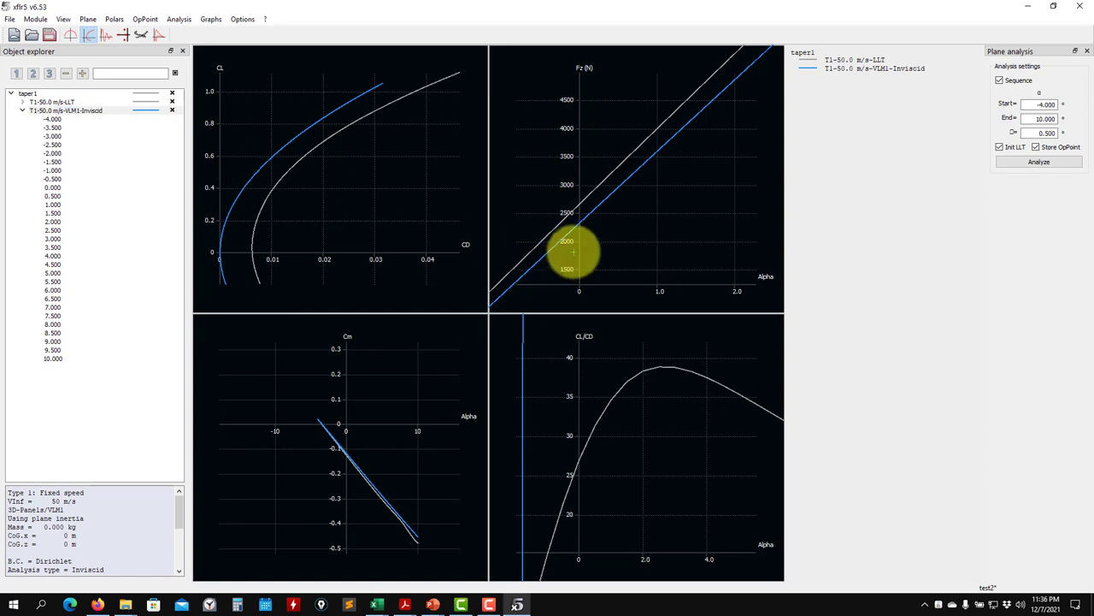
scroll(582, 242, "up", 4)
scroll(575, 243, "up", 3)
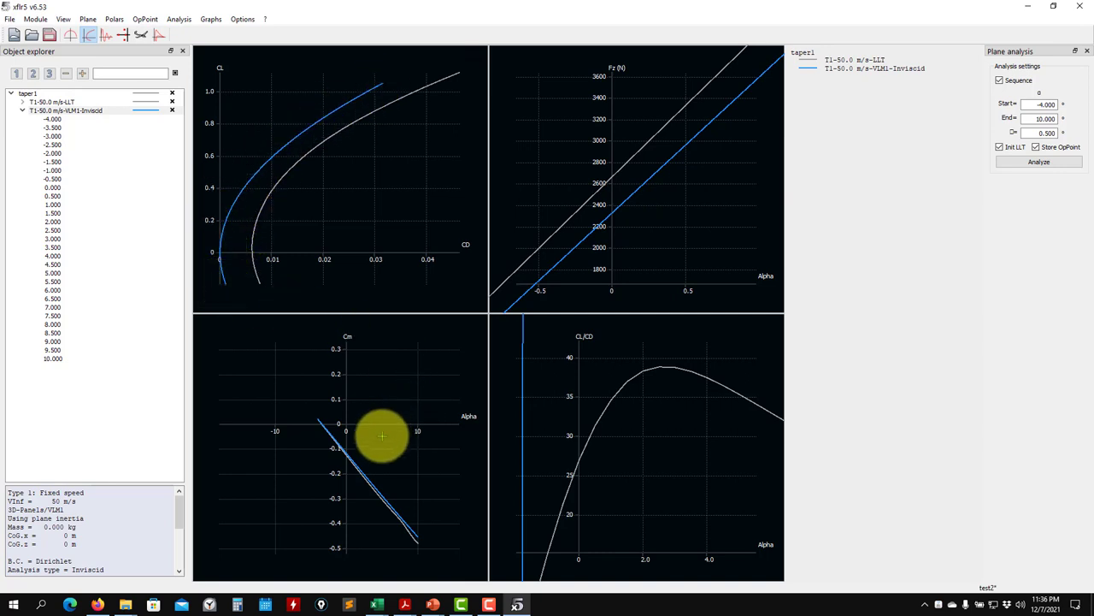
left_click_drag(382, 436, 367, 385)
scroll(594, 416, "down", 3)
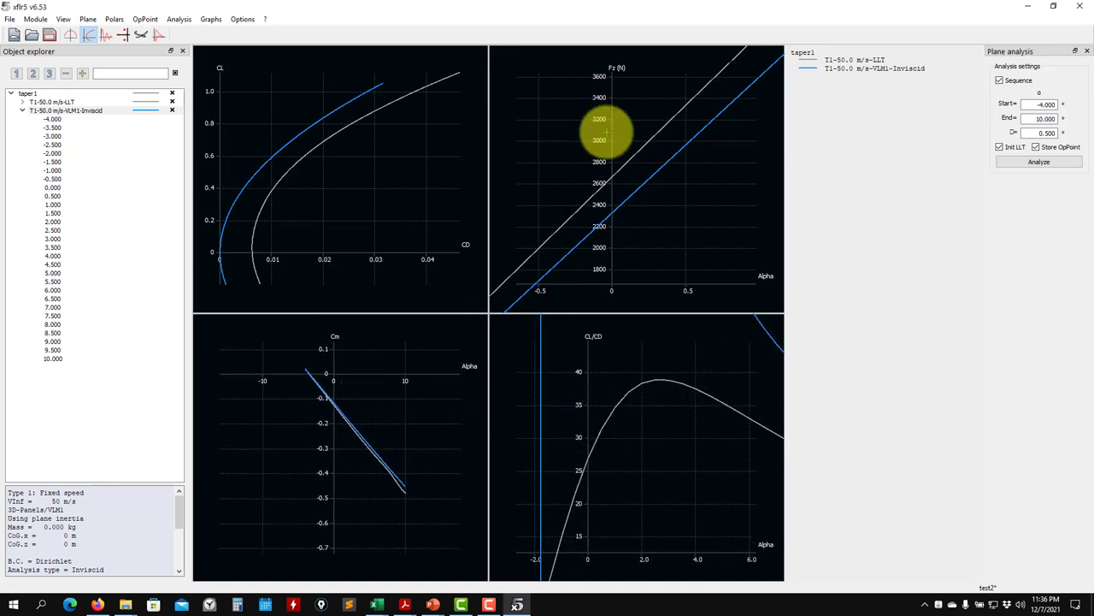
left_click_drag(605, 132, 599, 228)
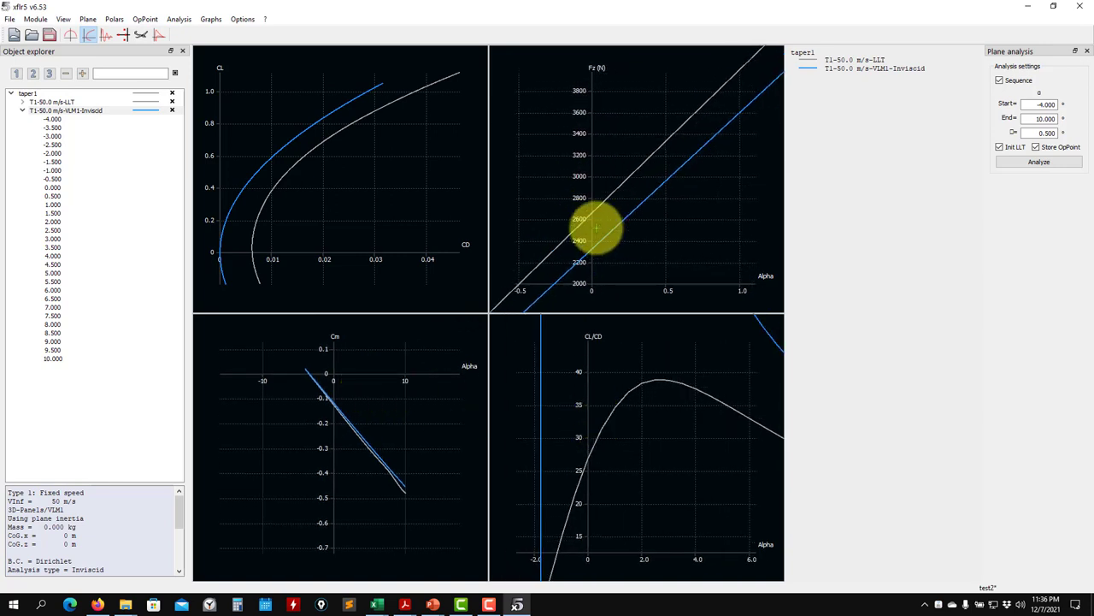
Define an inviscid ring vortex (VLM2) analysis of taper1 at a fixed 50 m/s and run it from -4° to 10°.
left_click(22, 111)
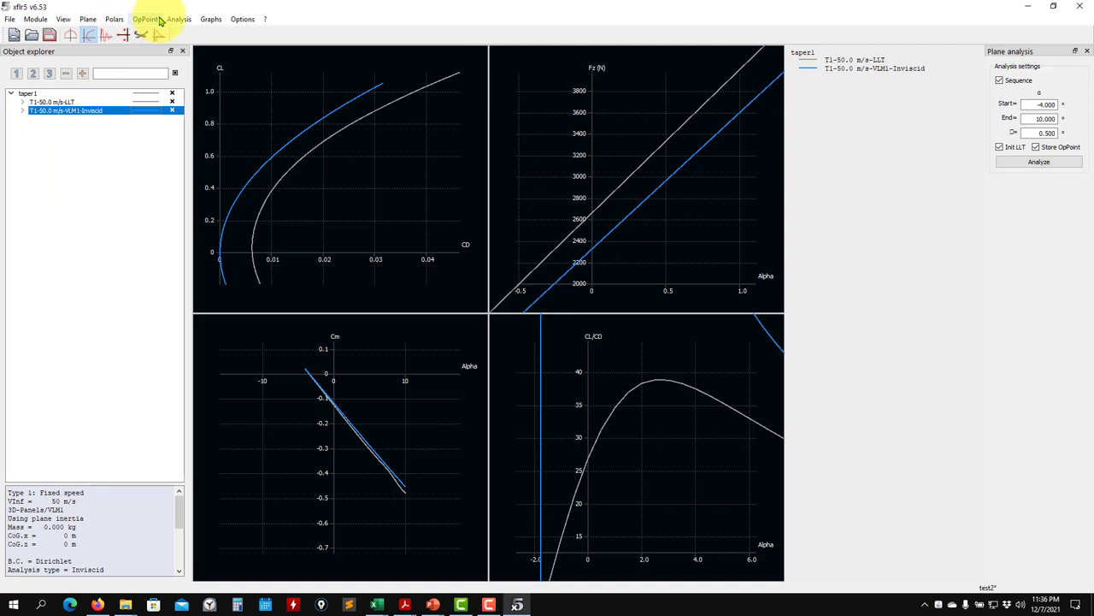
left_click(176, 19)
left_click(183, 32)
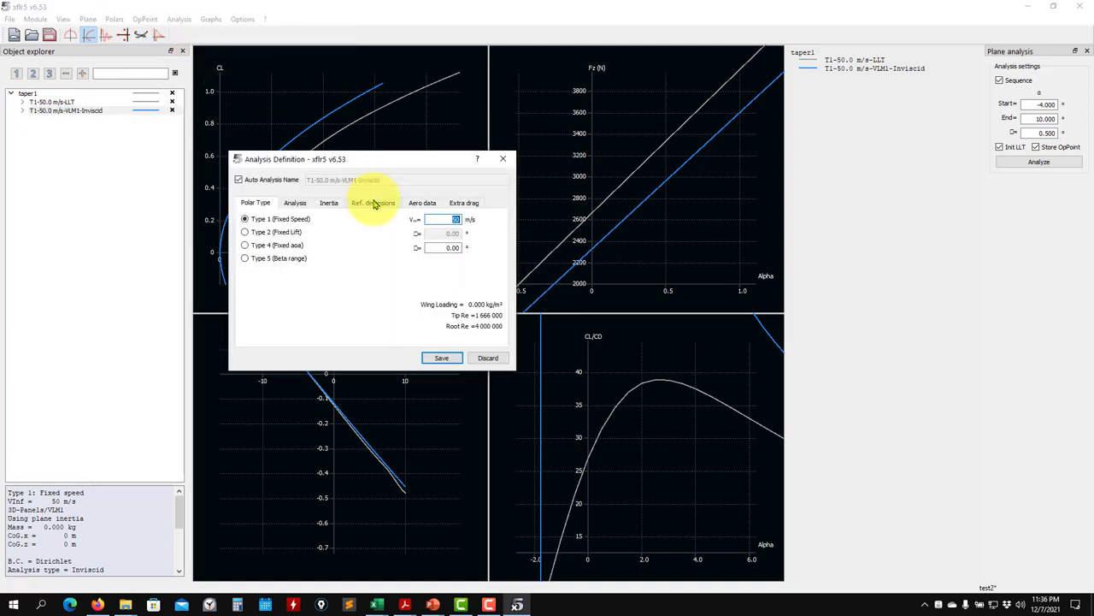
left_click(295, 203)
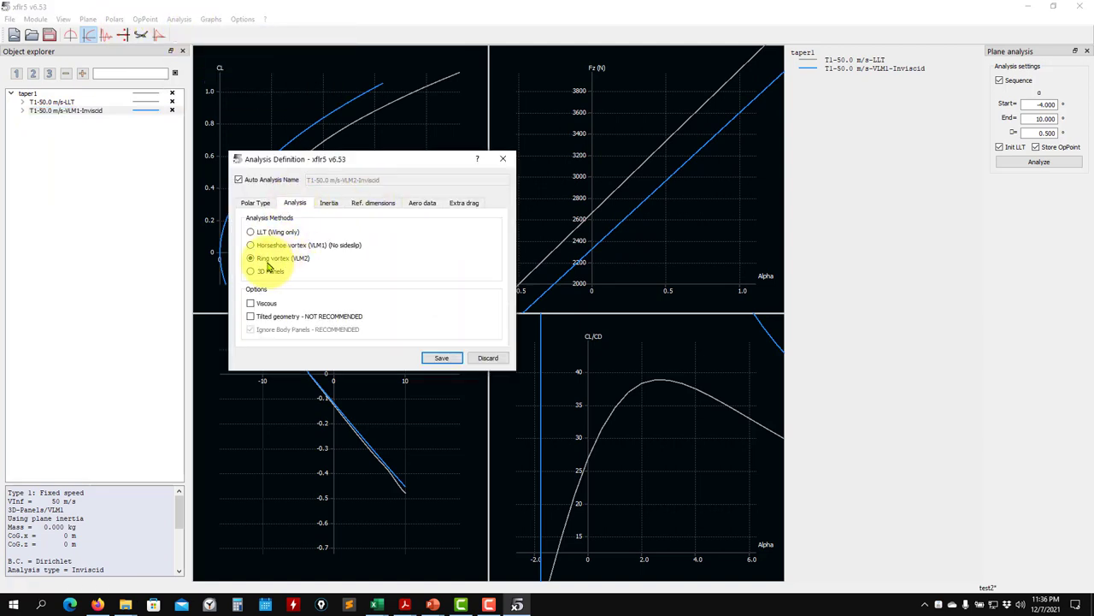
left_click(441, 358)
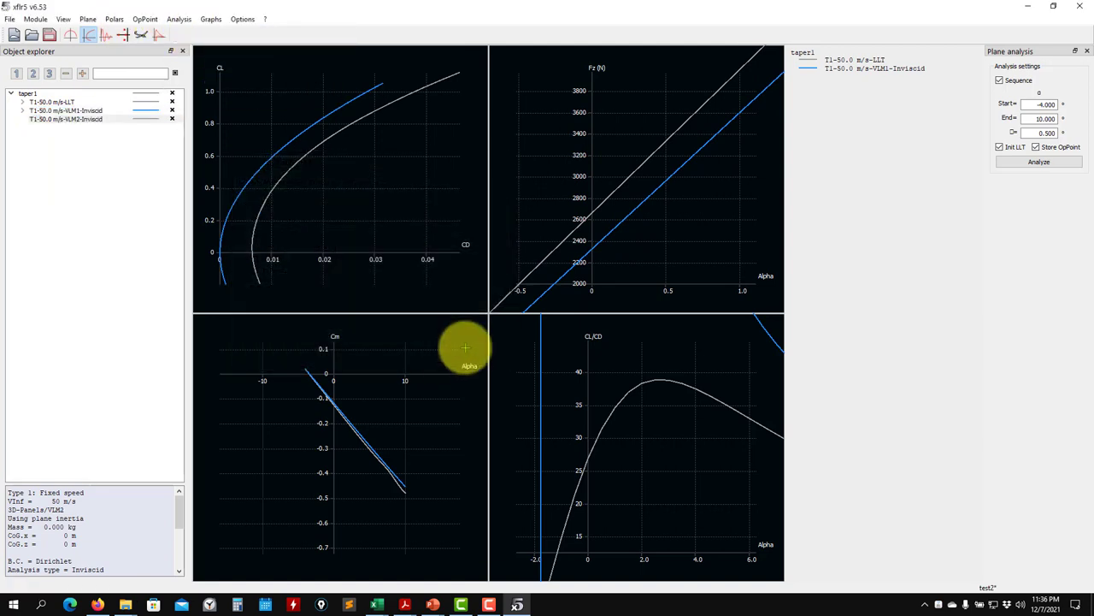
left_click(1038, 163)
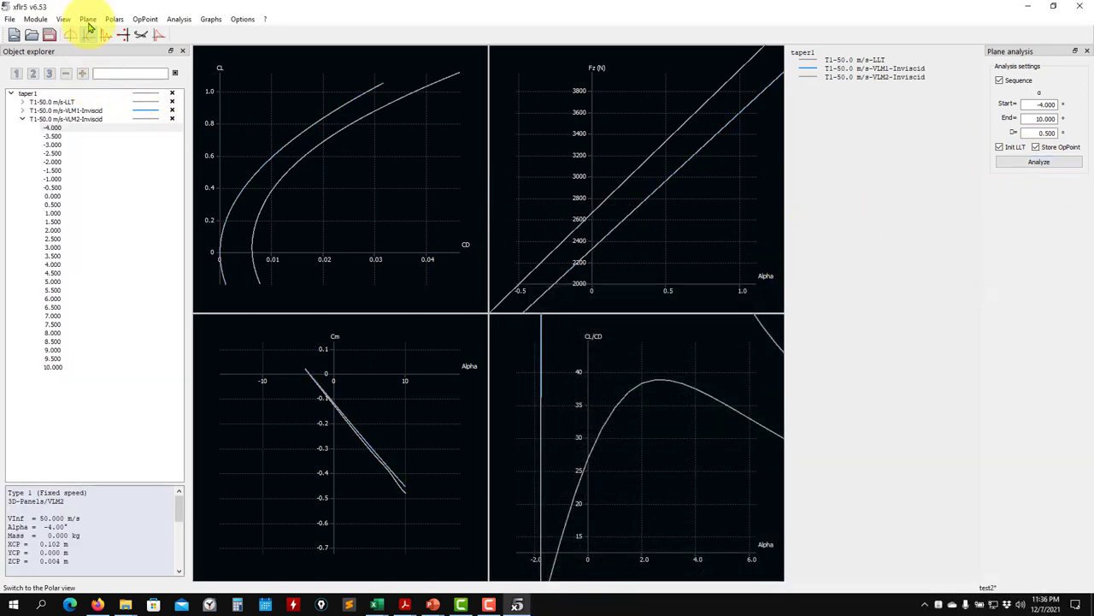
Define an inviscid 3D Panels analysis of taper1 at a fixed 50 m/s and collapse the VLM2 results in the object tree.
left_click(179, 18)
left_click(181, 29)
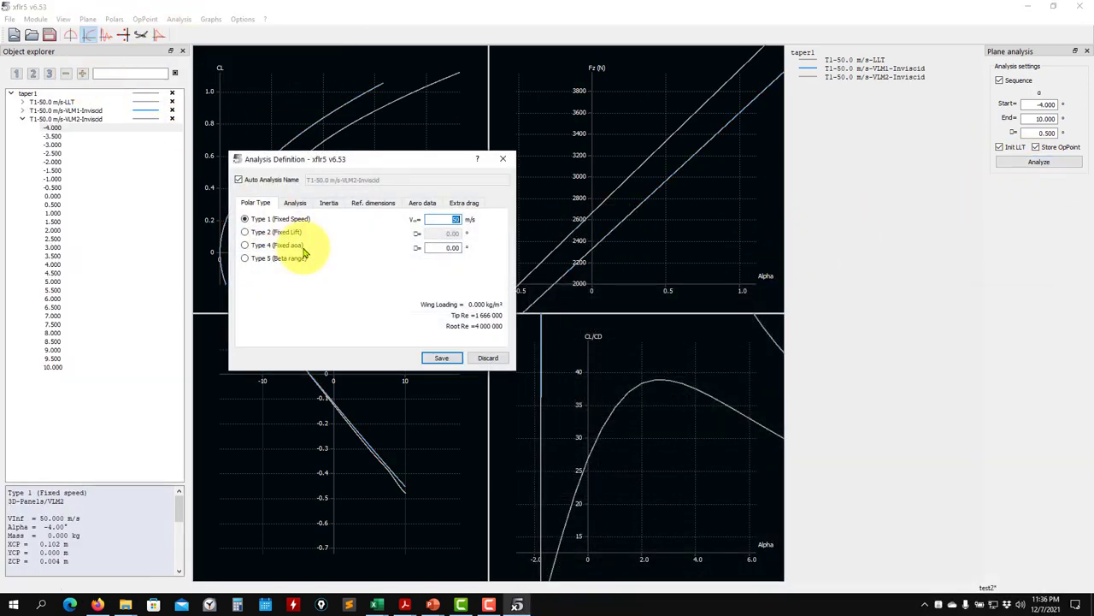
left_click(295, 203)
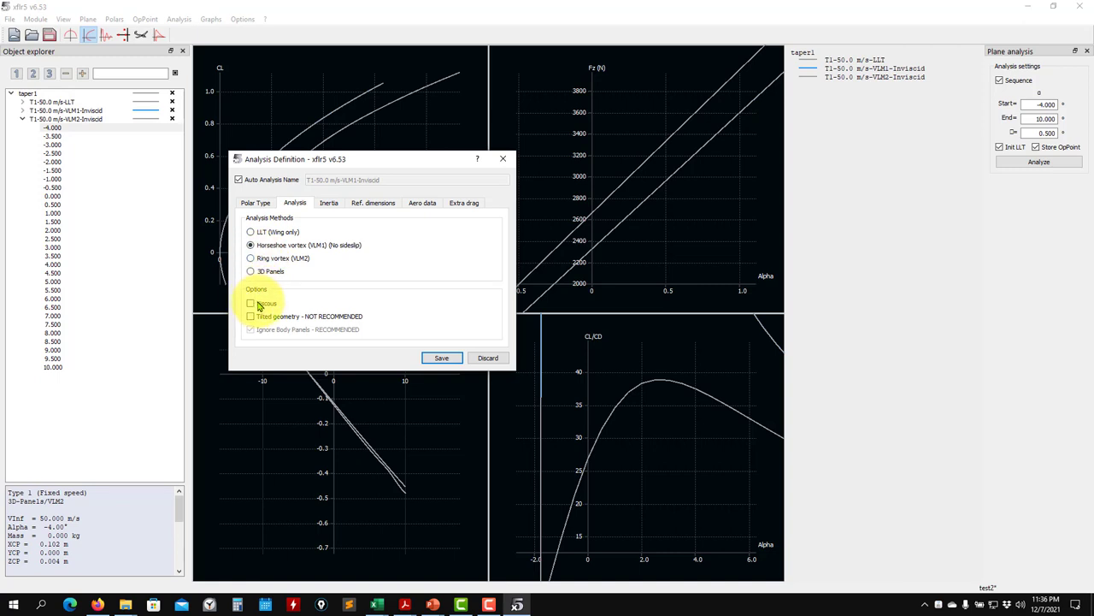
left_click(265, 271)
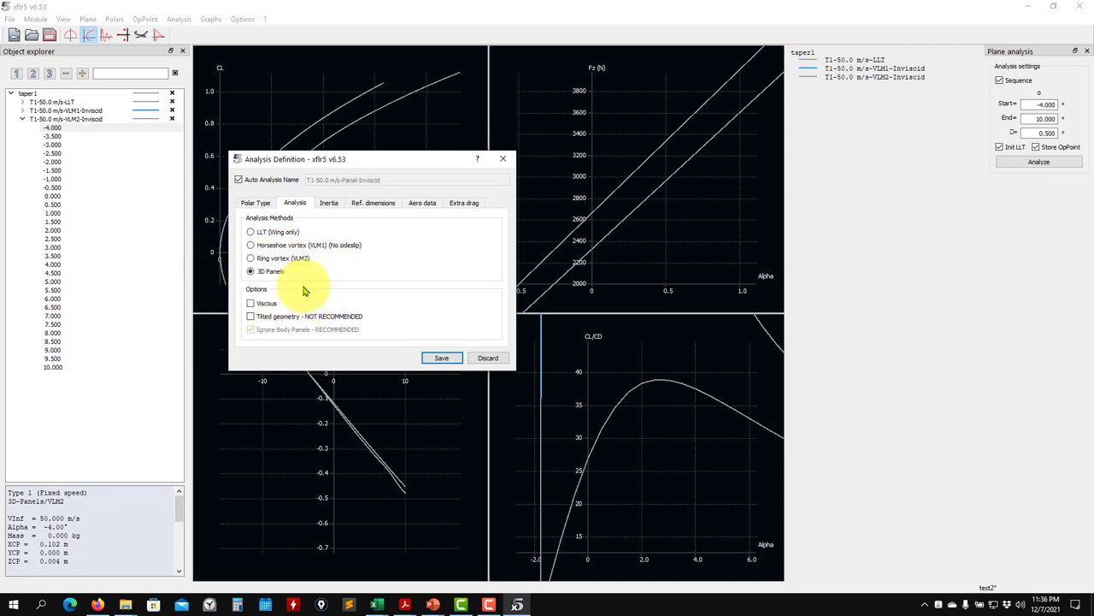
left_click(442, 359)
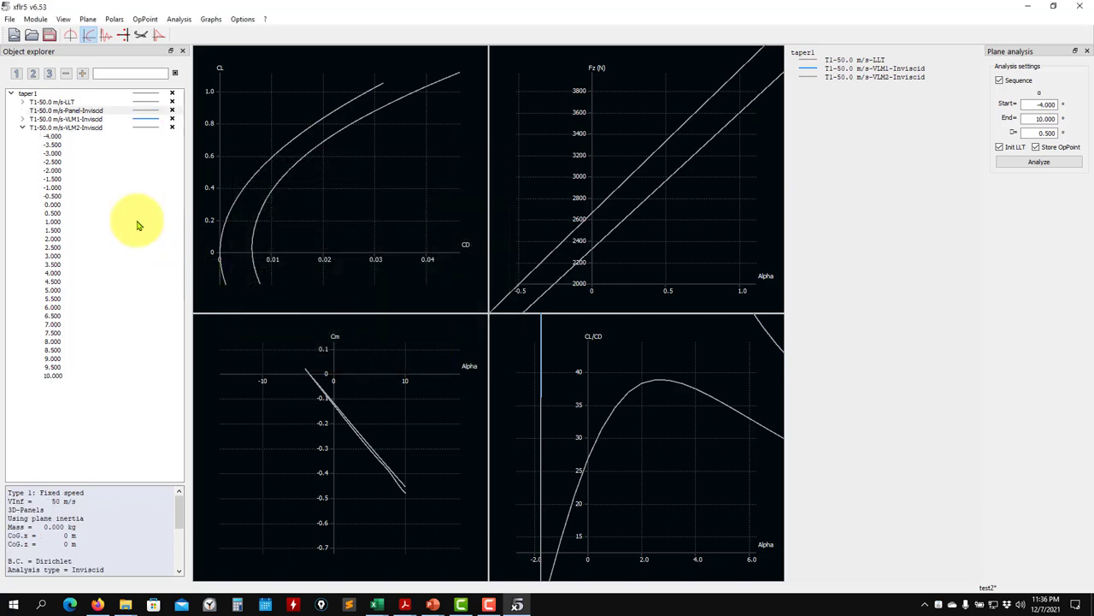
left_click(17, 128)
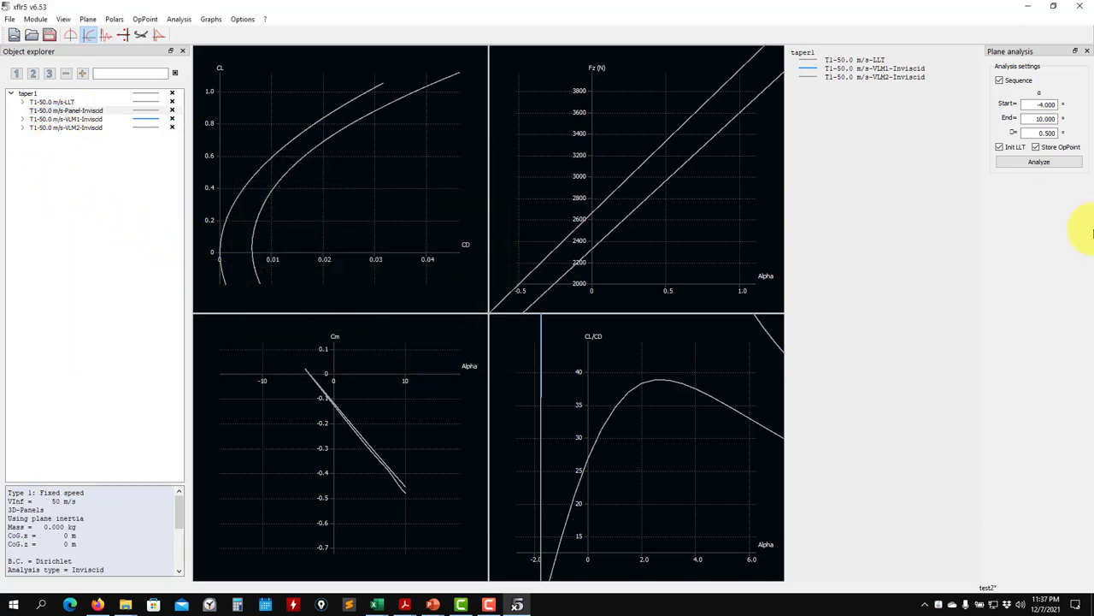
Run the 3D Panels analysis of taper1 from -4° to 10° and hide the VLM2, VLM1 and LLT polars.
left_click(1043, 166)
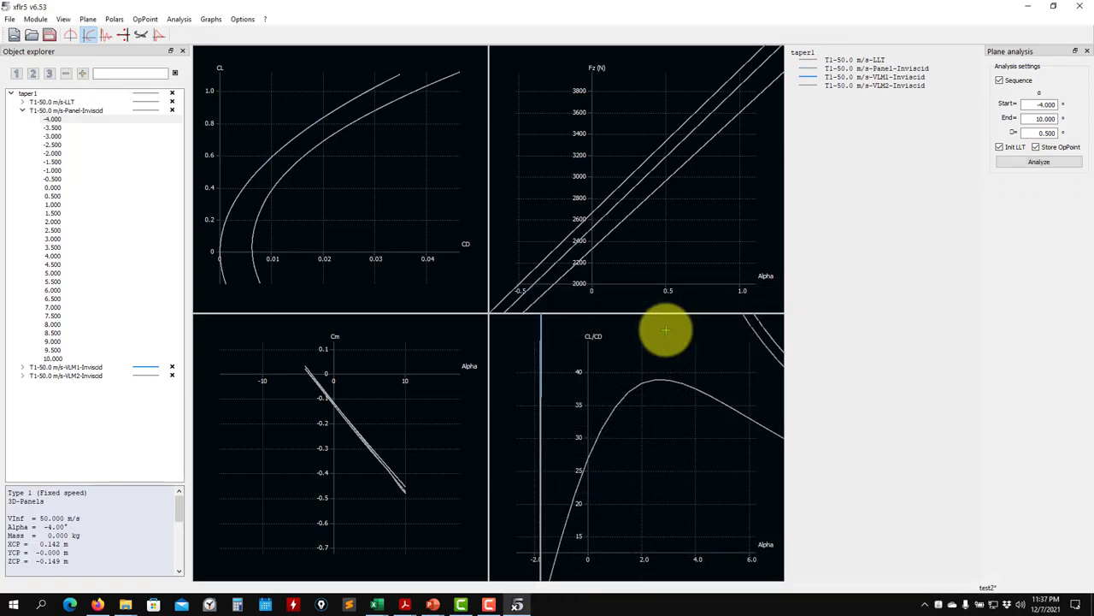
left_click(172, 375)
left_click(172, 367)
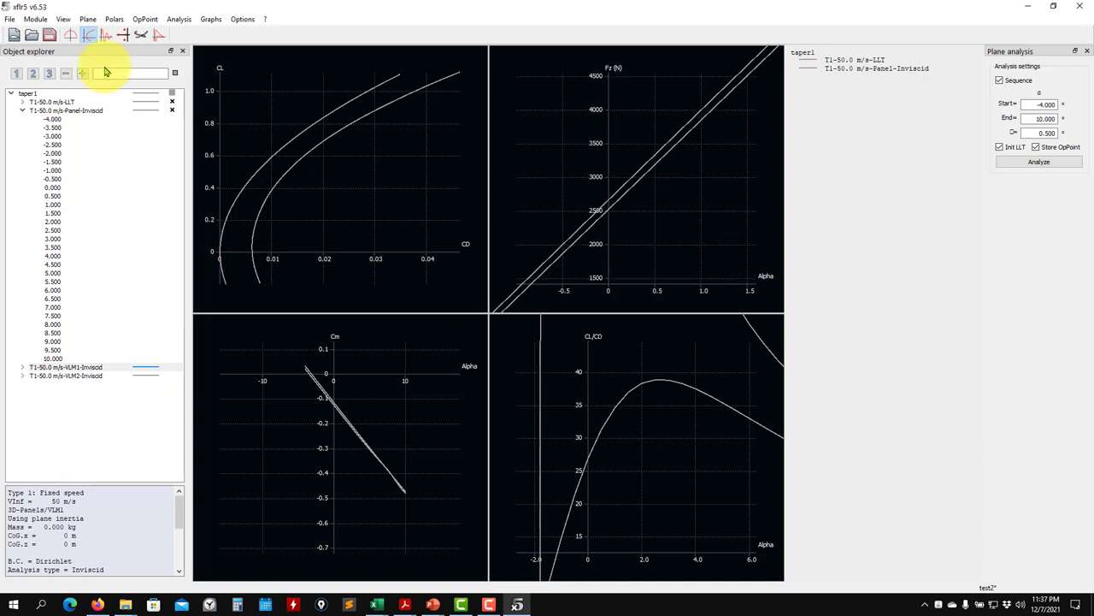
left_click(171, 102)
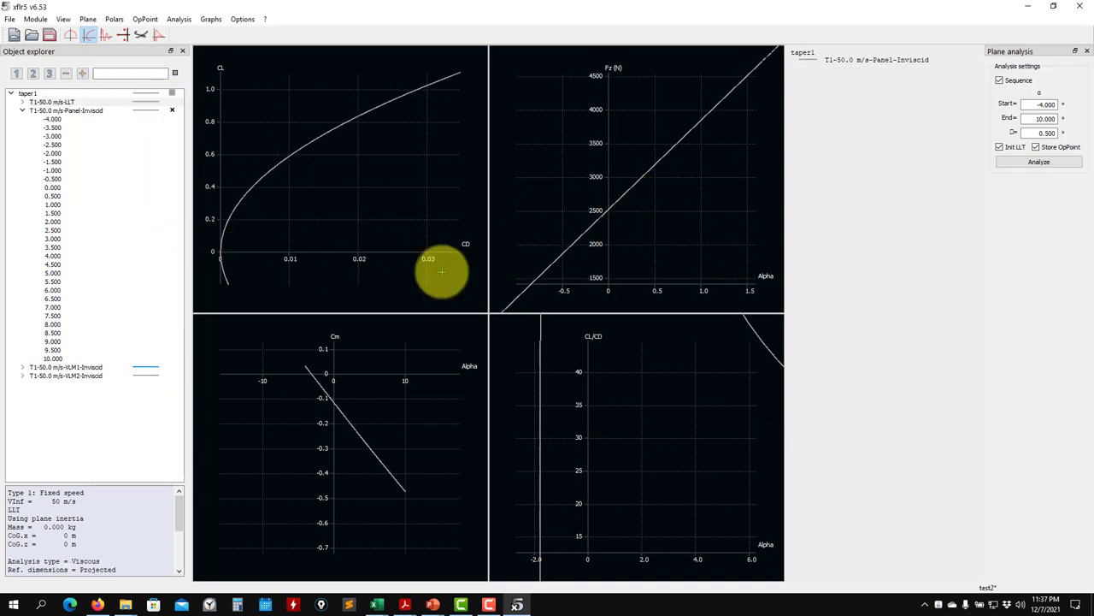
Show the VLM1 and LLT polars again and compare them with the panel polar in the Fz graph near zero alpha.
left_click(168, 366)
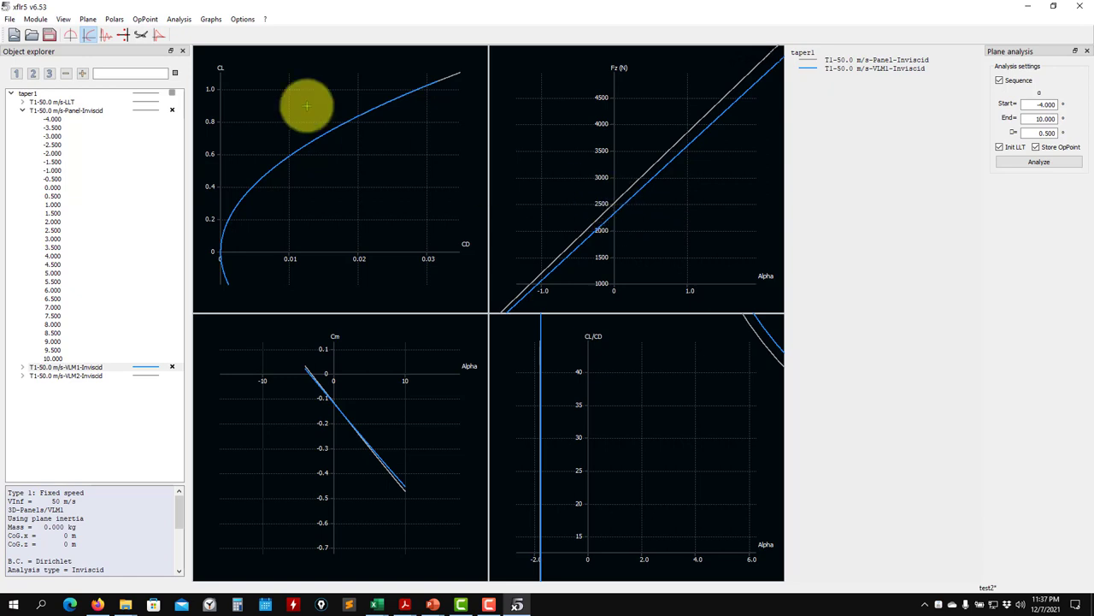
left_click(171, 102)
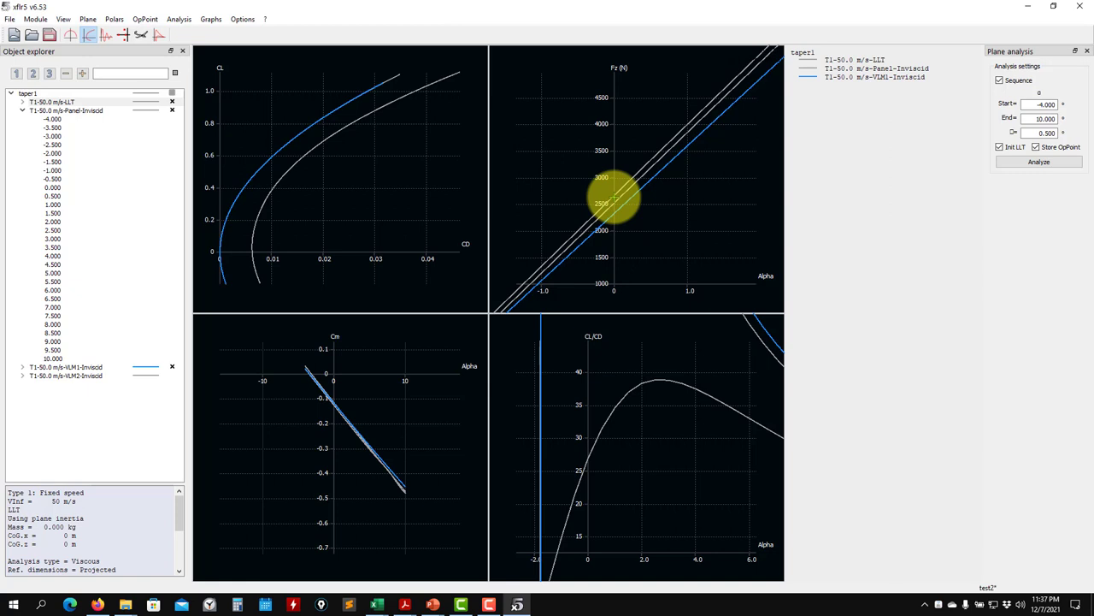
scroll(614, 199, "up", 6)
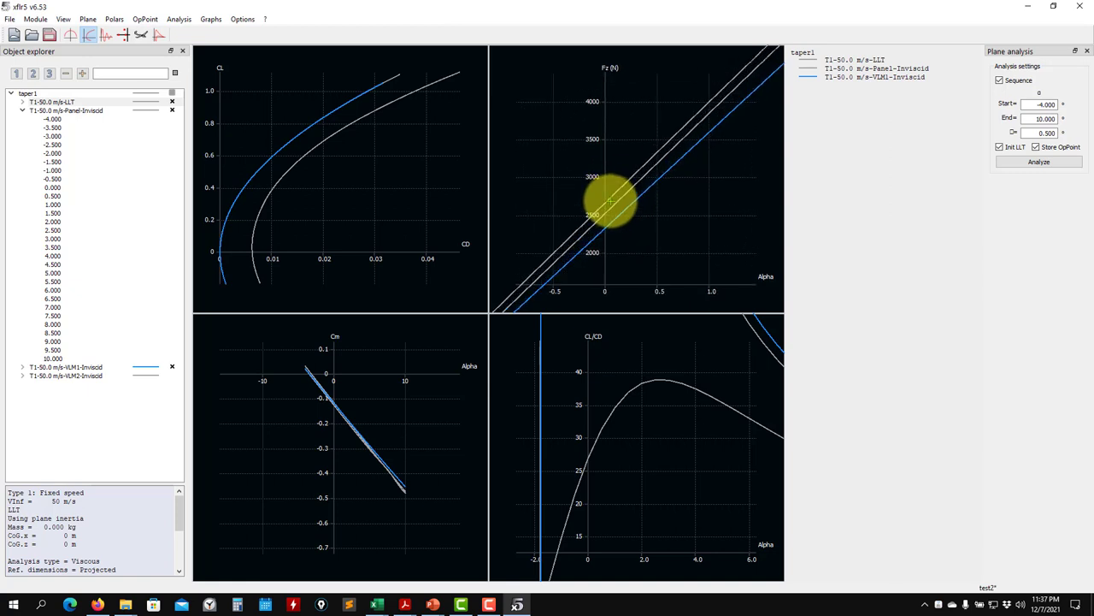
scroll(587, 205, "up", 1)
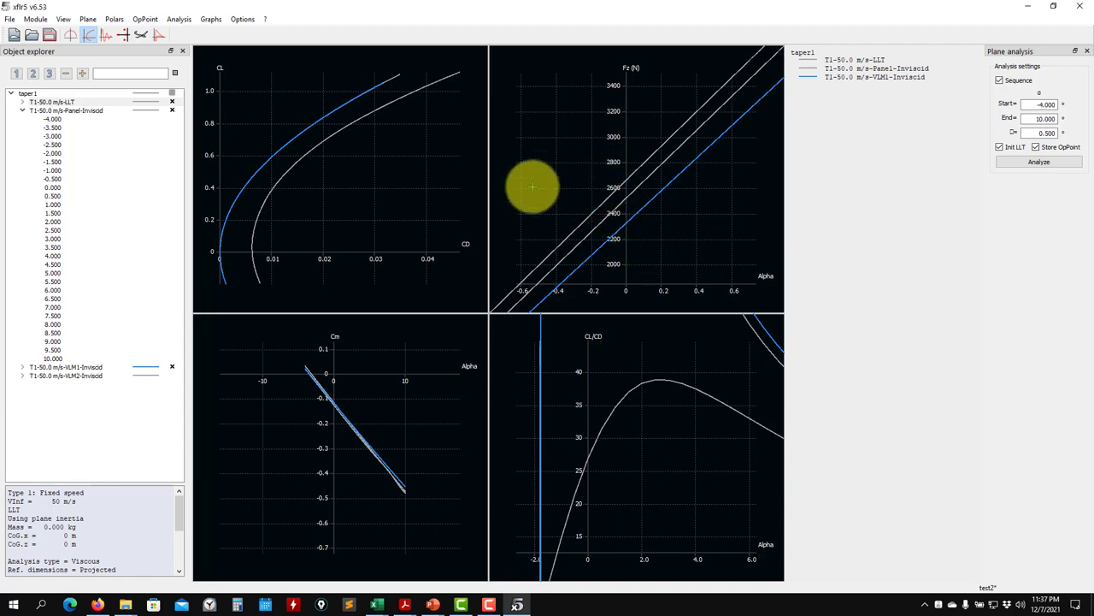
scroll(607, 213, "down", 1)
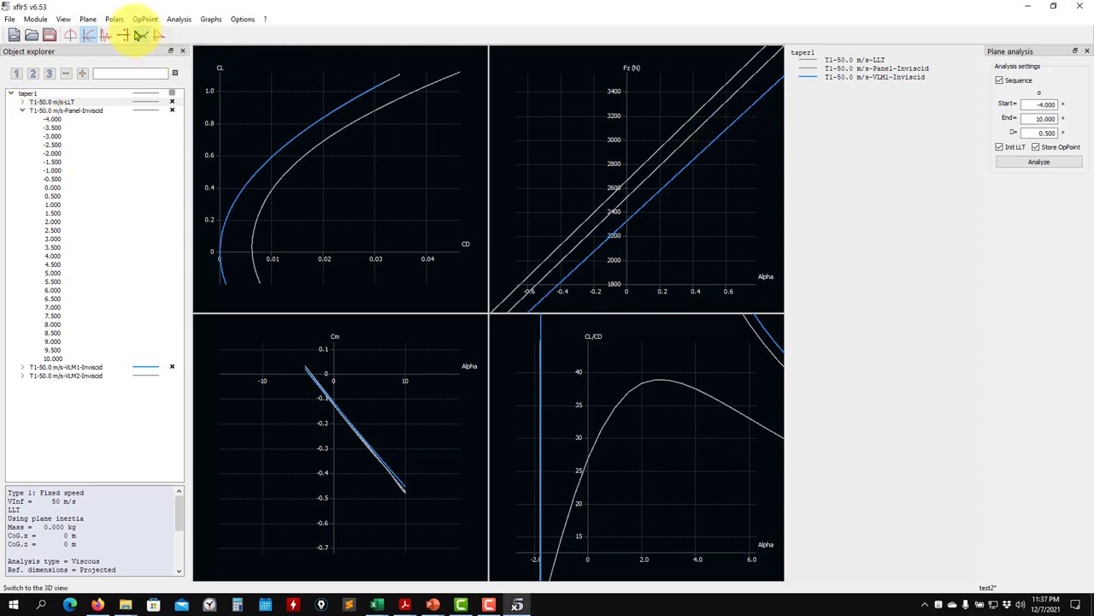
Switch to the 3D view with the Panel-Inviscid polar selected and examine the wing's panel mesh from several angles.
left_click(141, 34)
left_click(68, 111)
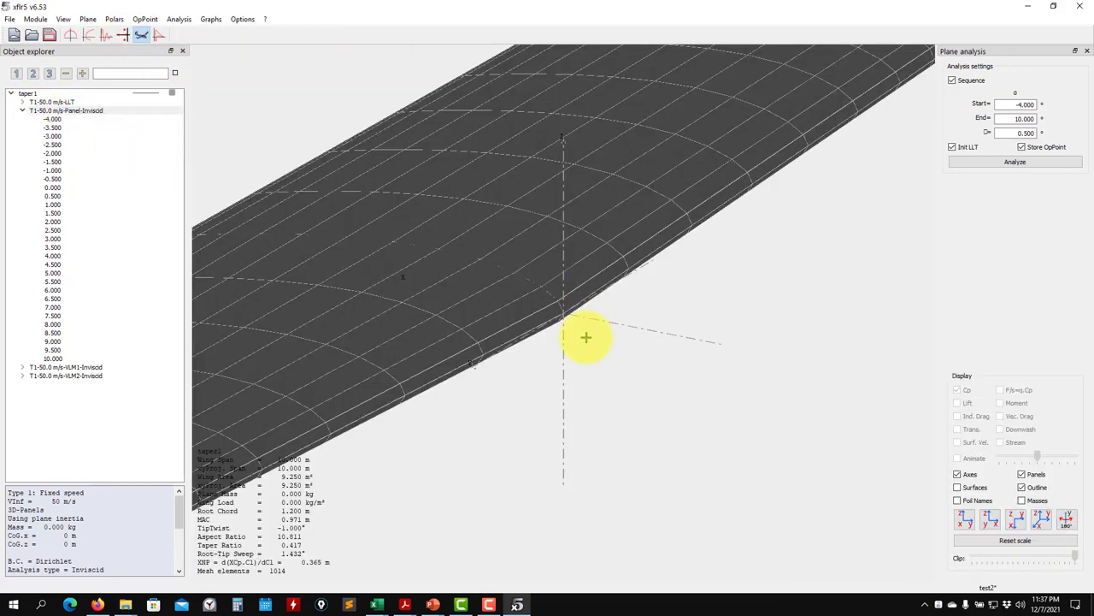
left_click_drag(506, 384, 665, 325)
scroll(664, 325, "down", 3)
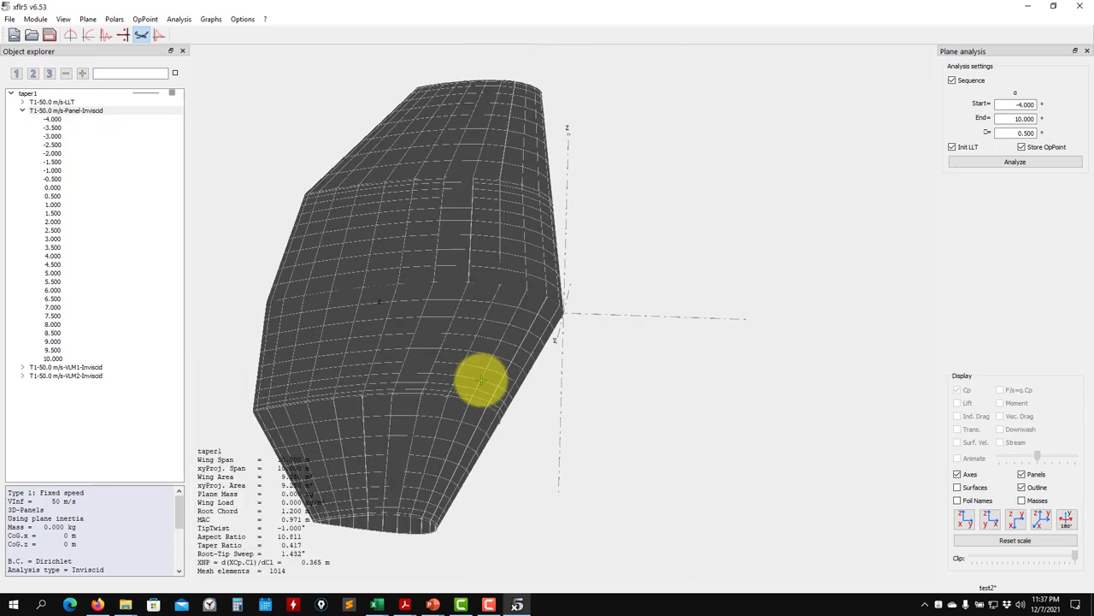
left_click_drag(478, 382, 551, 394)
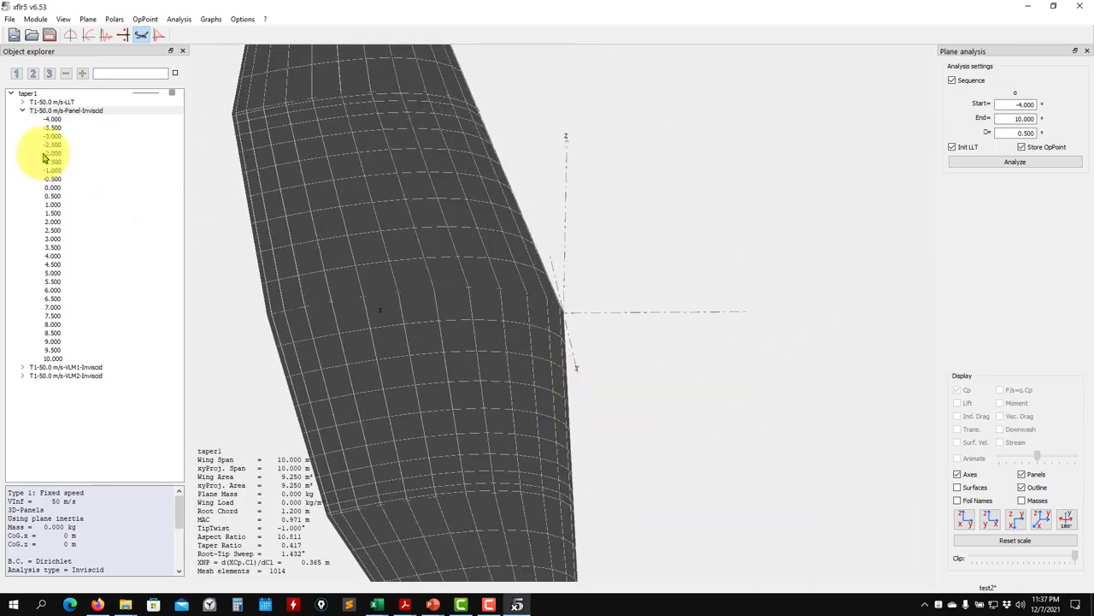
scroll(428, 321, "down", 3)
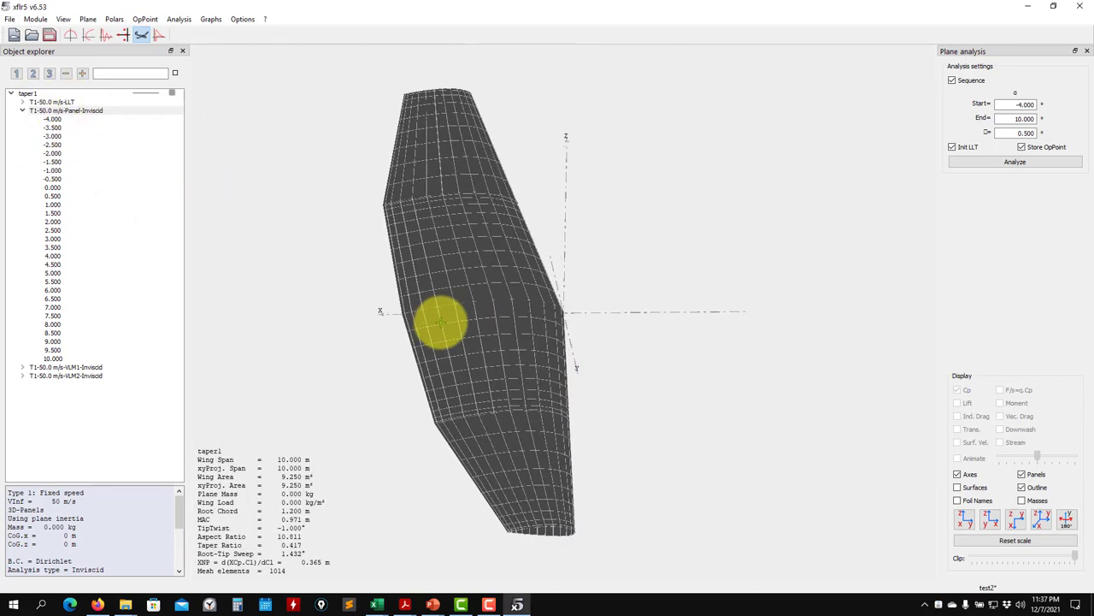
left_click_drag(496, 440, 641, 393)
left_click_drag(513, 251, 501, 390)
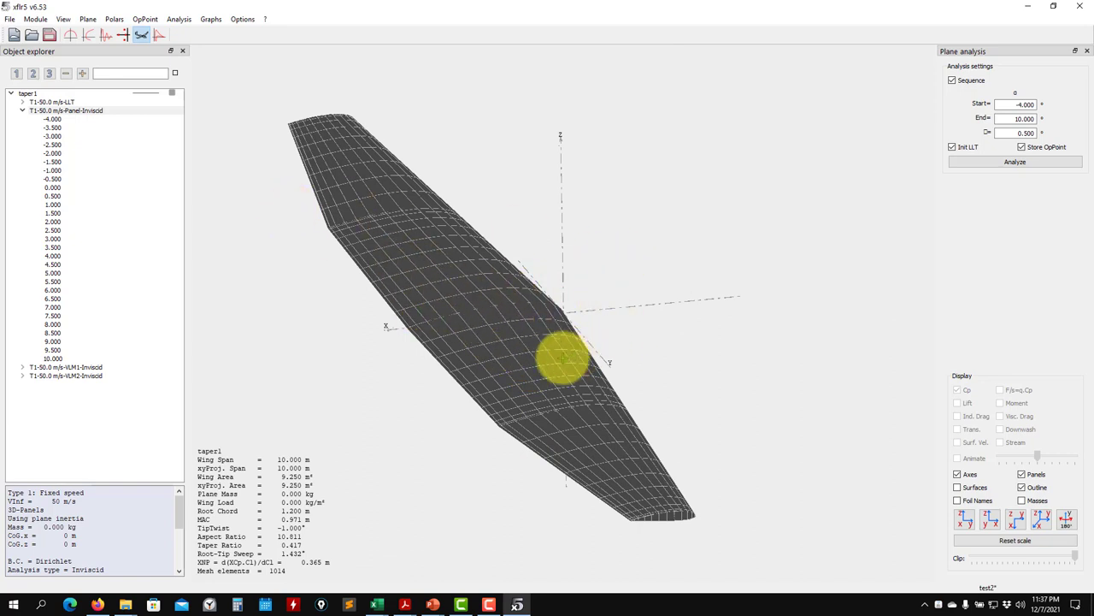
Set the X-panels of the taper1 wing's first section to 30 and save the wing.
right_click(71, 112)
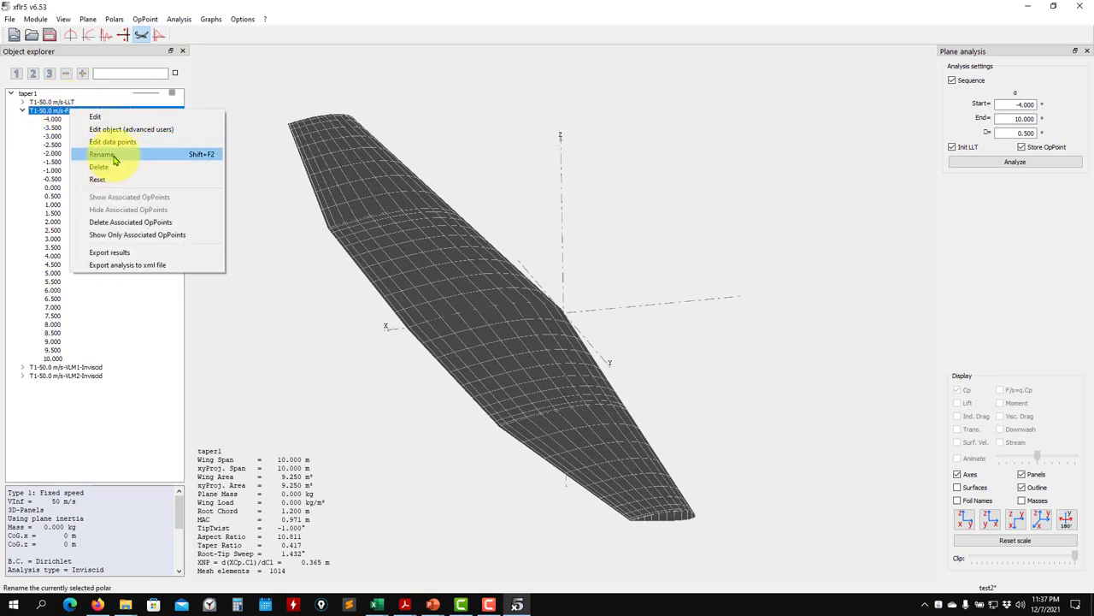
left_click(29, 97)
right_click(28, 95)
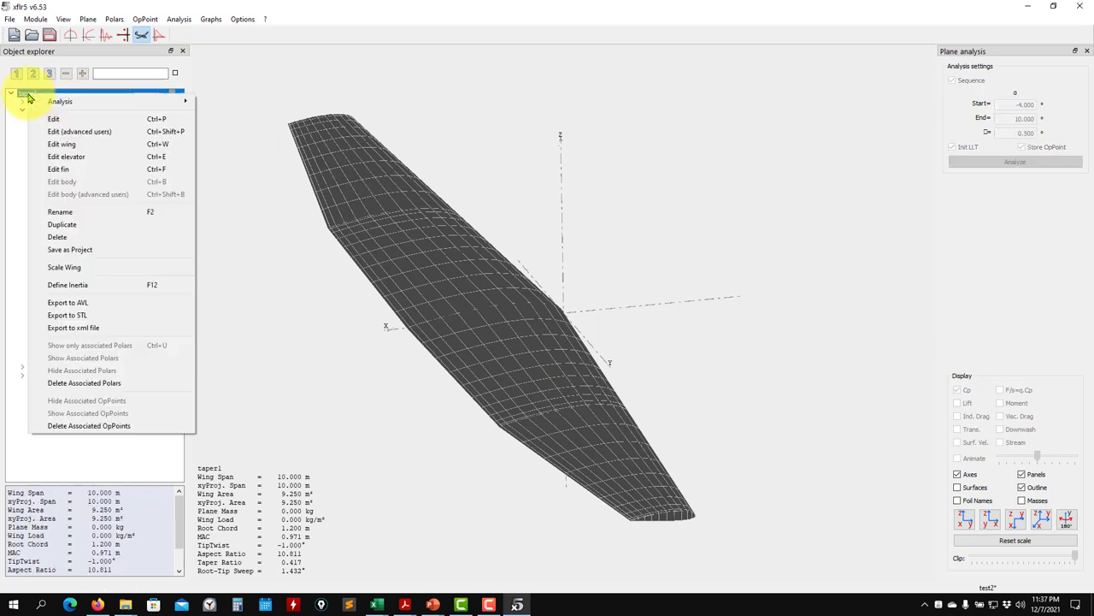
left_click(88, 145)
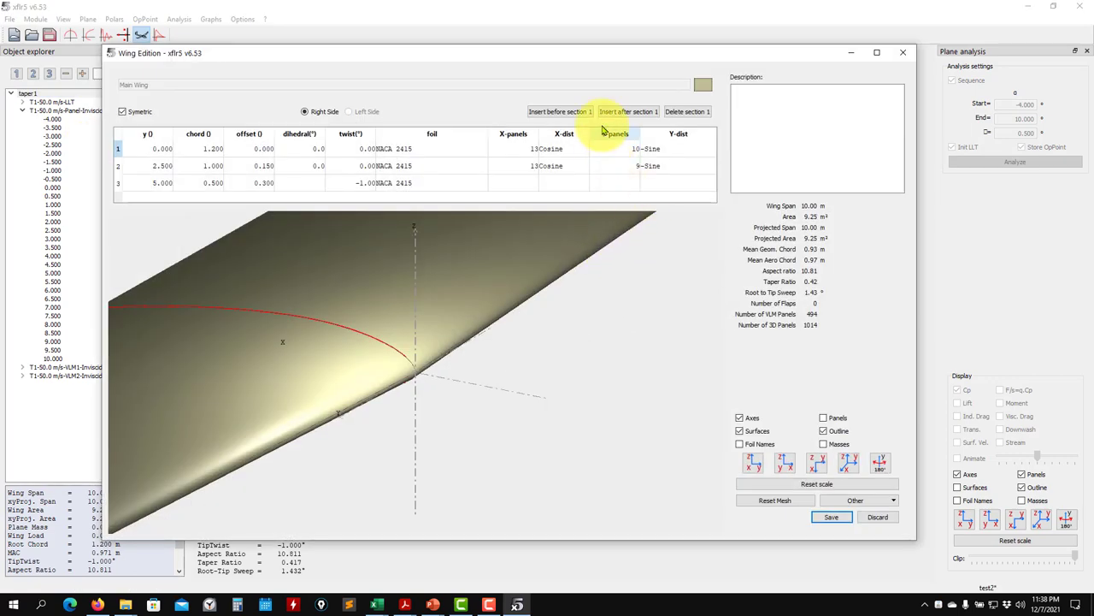
left_click_drag(598, 53, 664, 370)
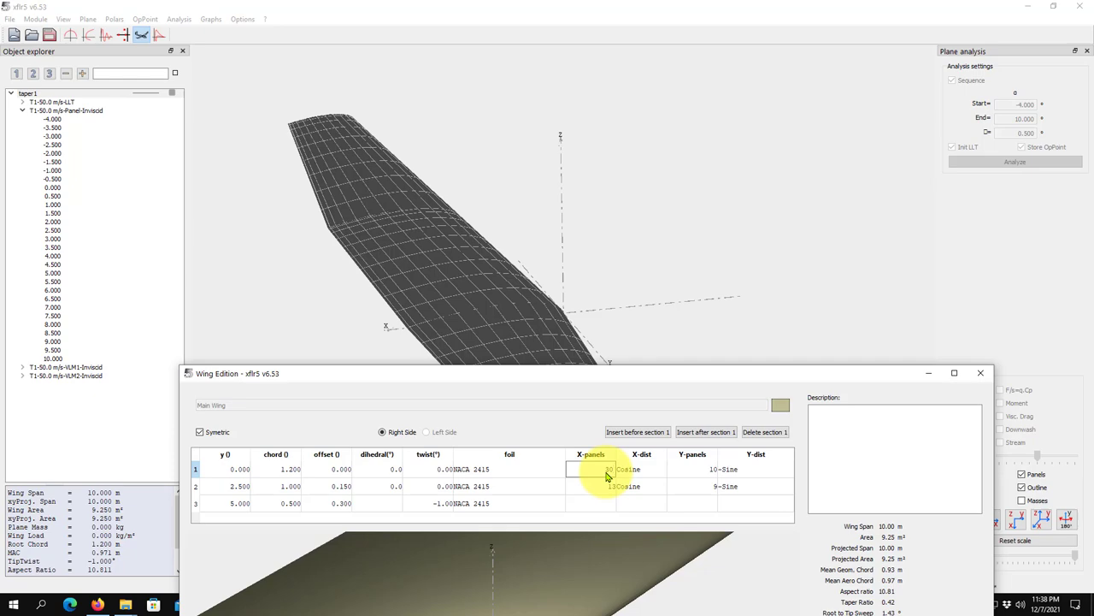
left_click_drag(655, 371, 191, 62)
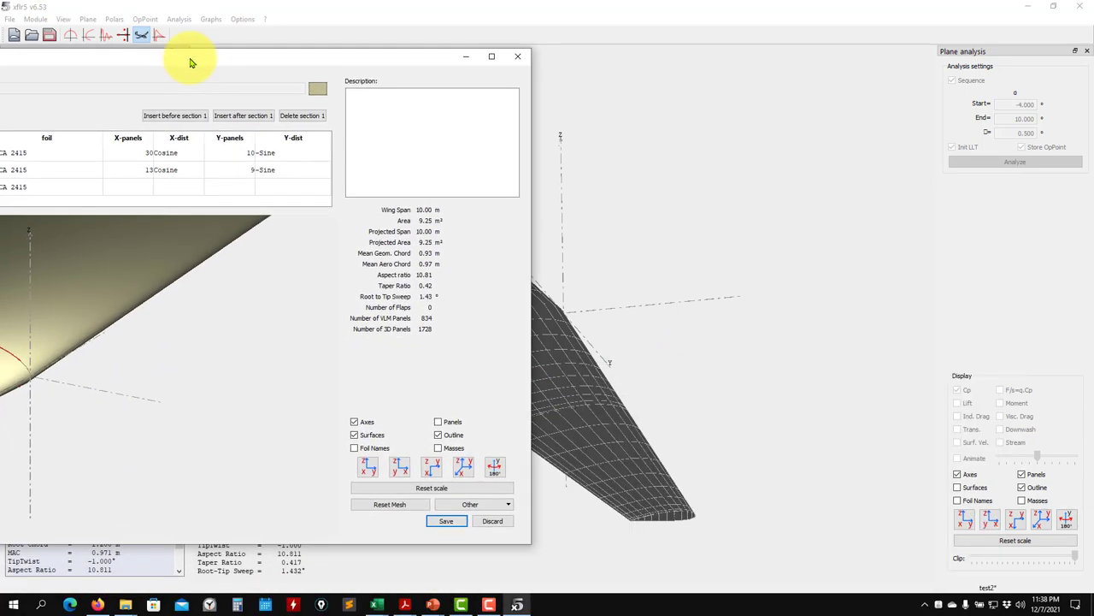
left_click(446, 520)
left_click(517, 318)
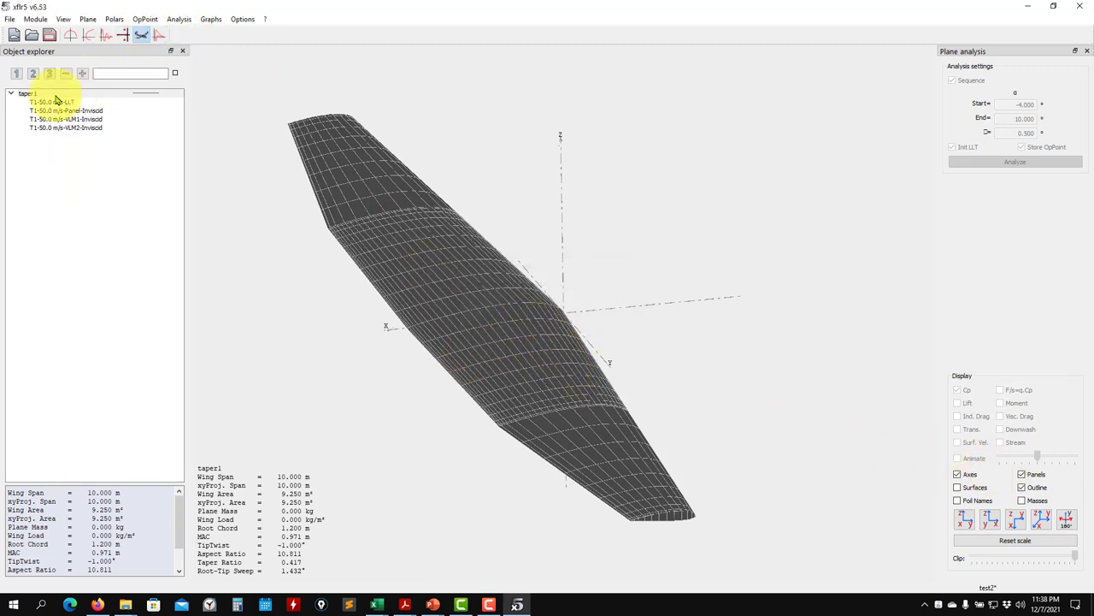
Set the first section's X-panel distribution to Uniform, save the wing and inspect the chordwise mesh spacing.
right_click(24, 93)
left_click(67, 145)
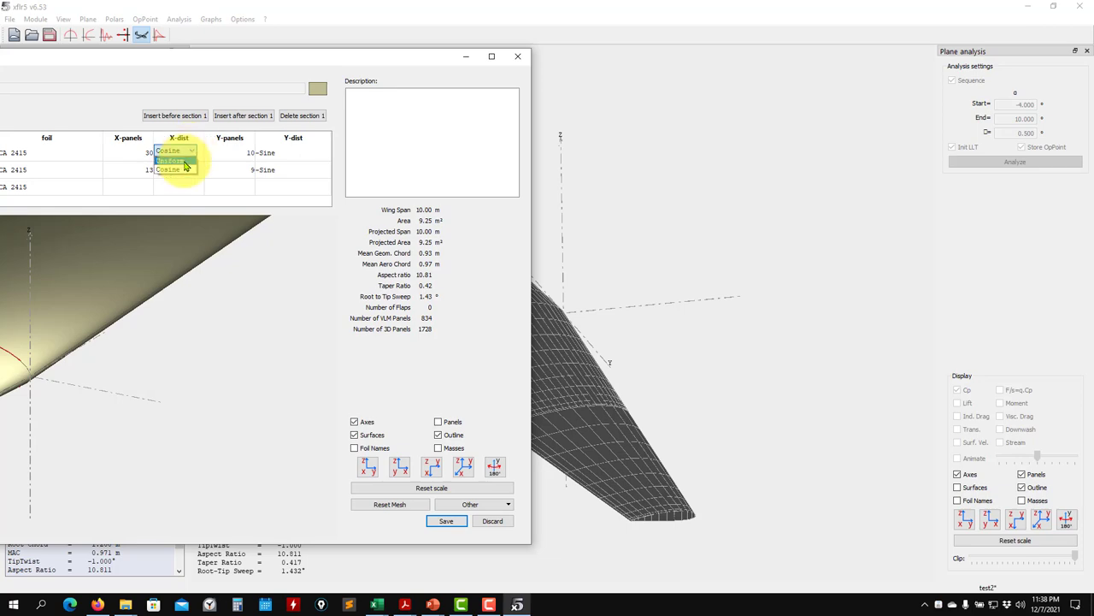
left_click(297, 372)
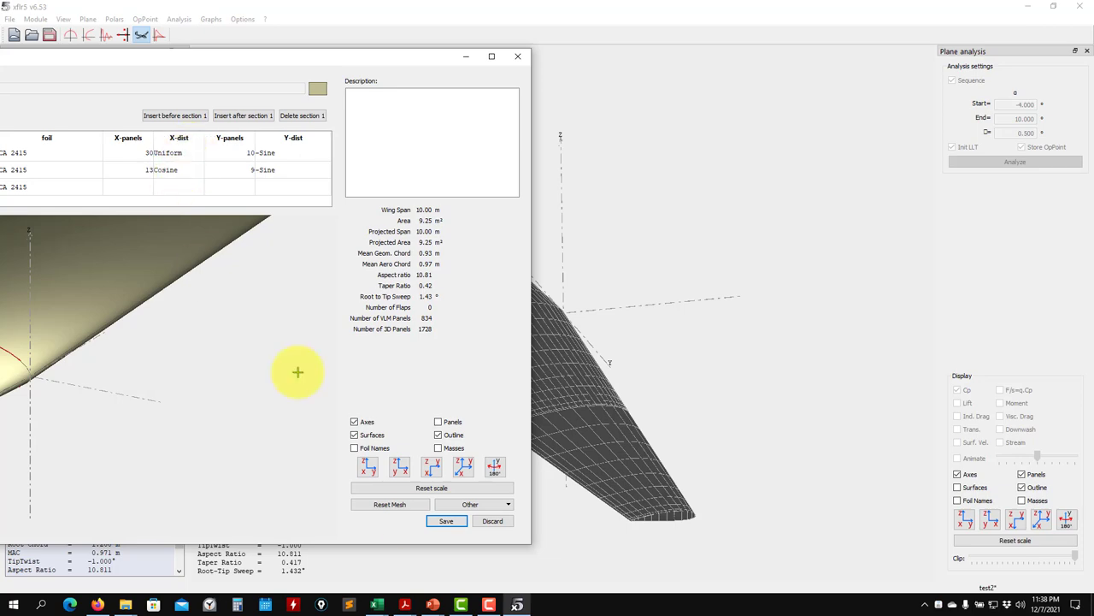
left_click(444, 522)
left_click_drag(601, 403, 551, 412)
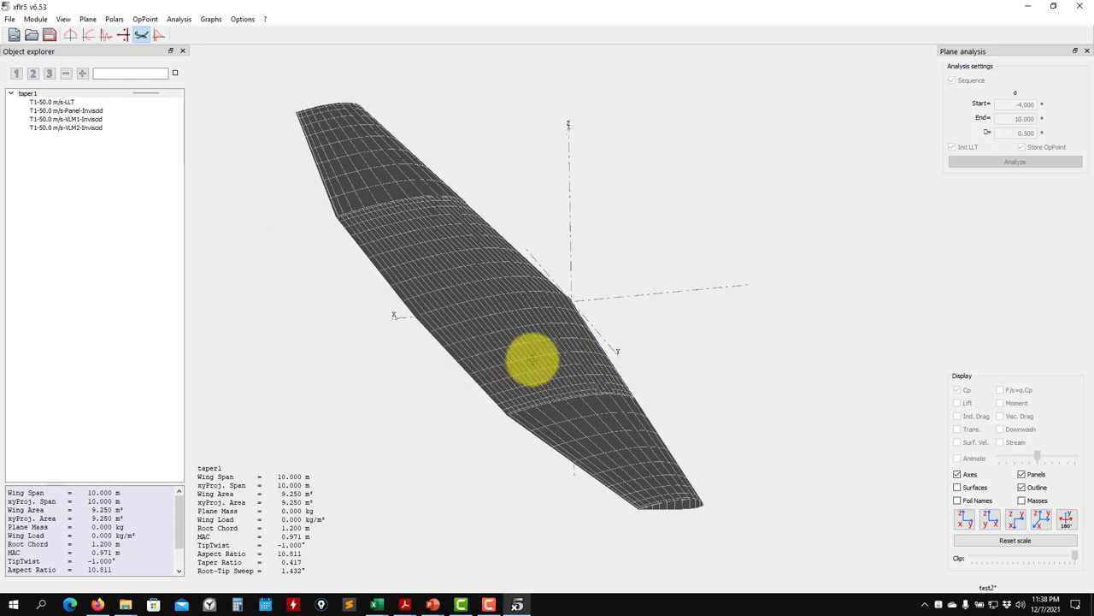
left_click_drag(607, 446, 505, 457)
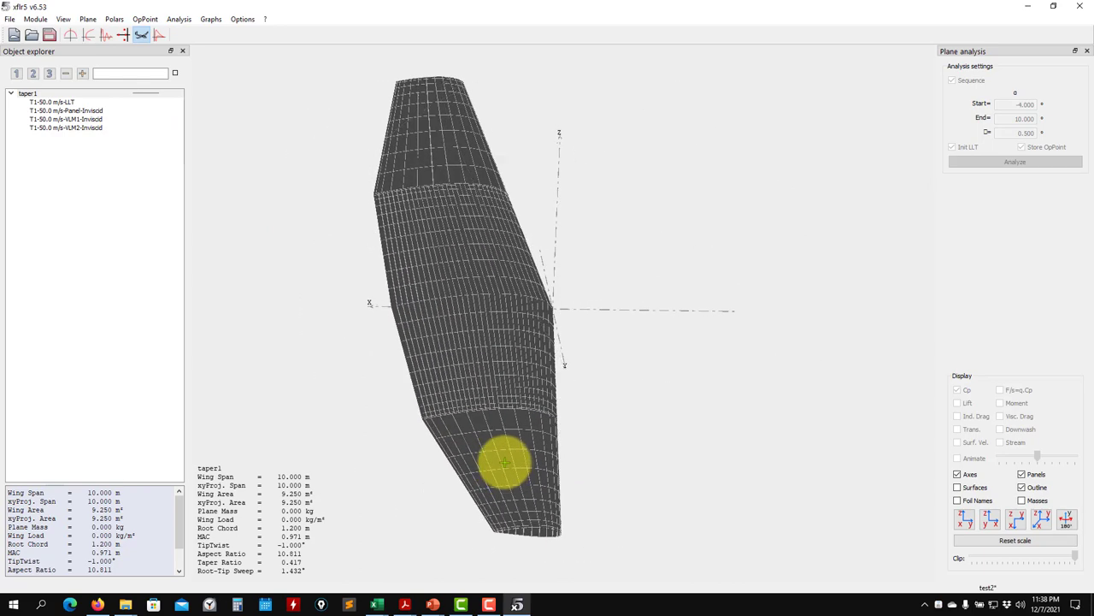
scroll(528, 436, "up", 2)
scroll(527, 436, "up", 2)
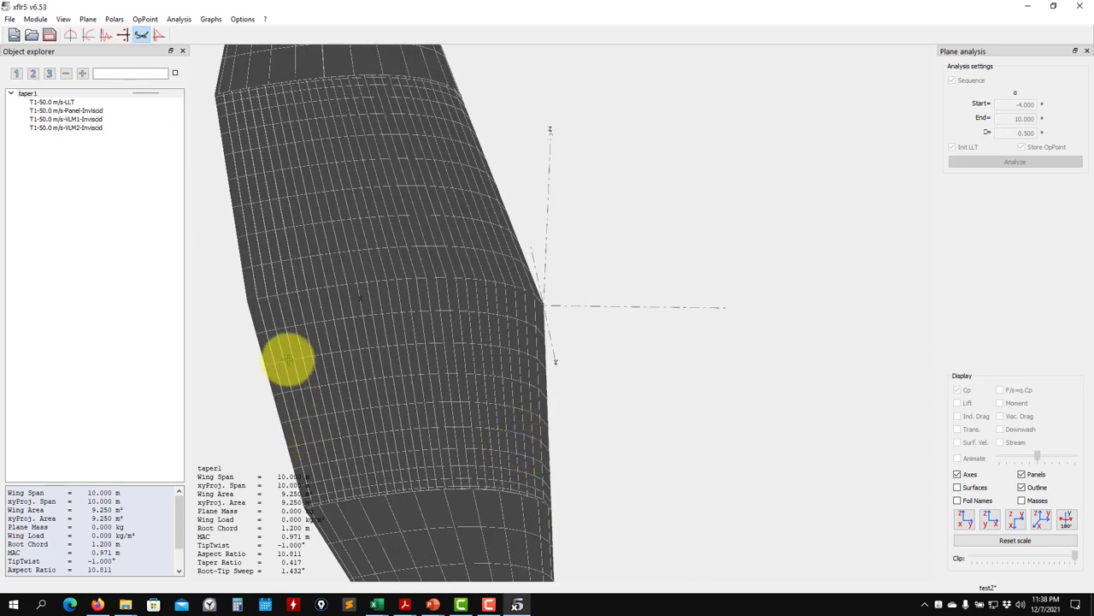
left_click_drag(552, 482, 423, 469)
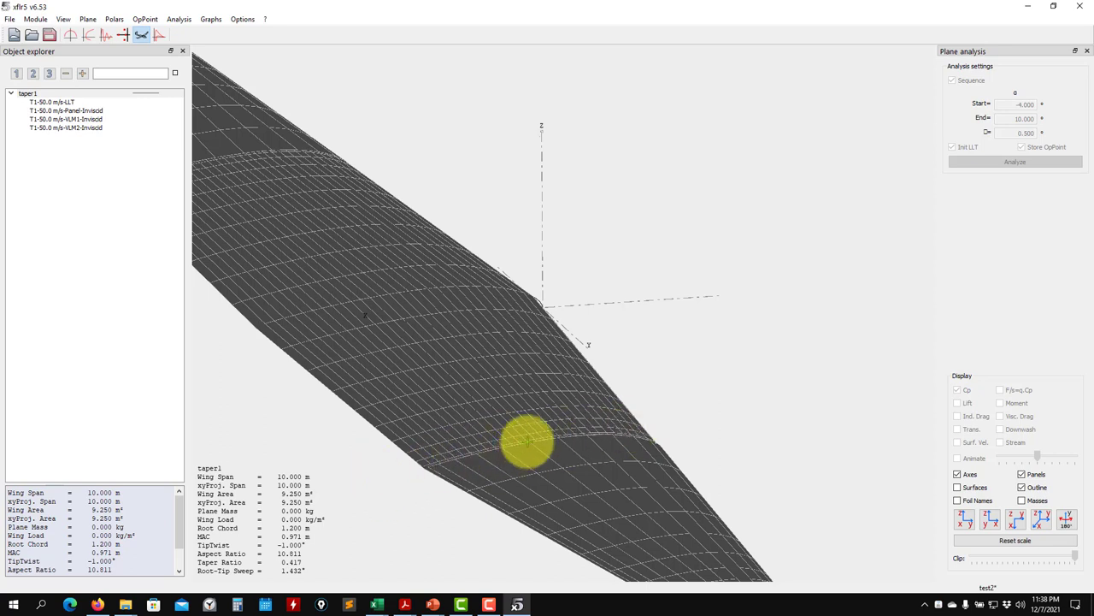
left_click_drag(464, 442, 452, 433)
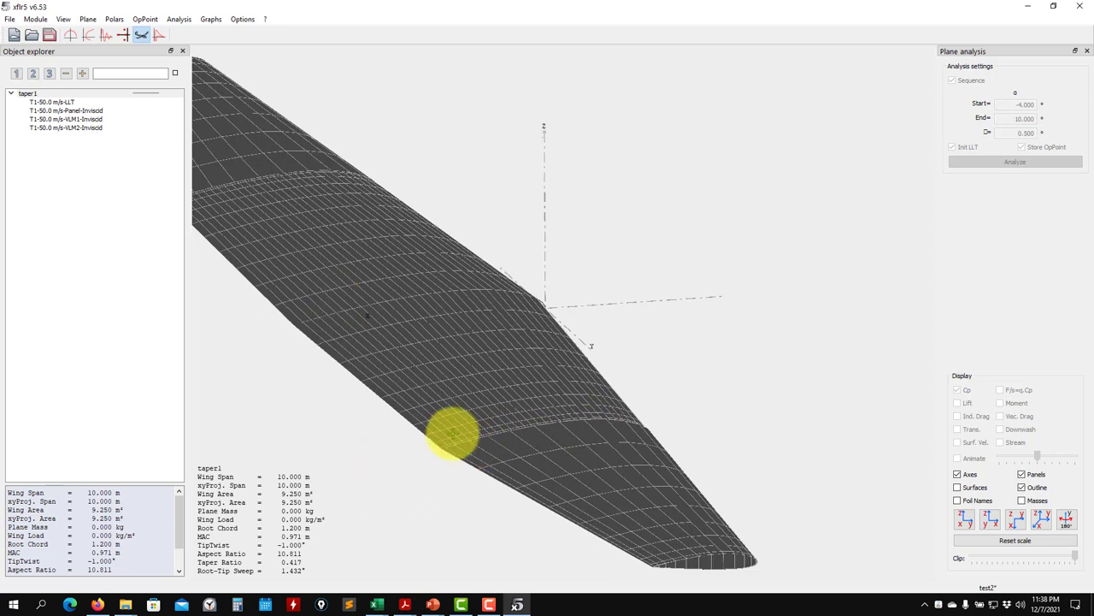
Reopen the taper1 wing definition and set the first section's X-panel distribution back to Cosine.
left_click(179, 19)
left_click(42, 94)
right_click(43, 94)
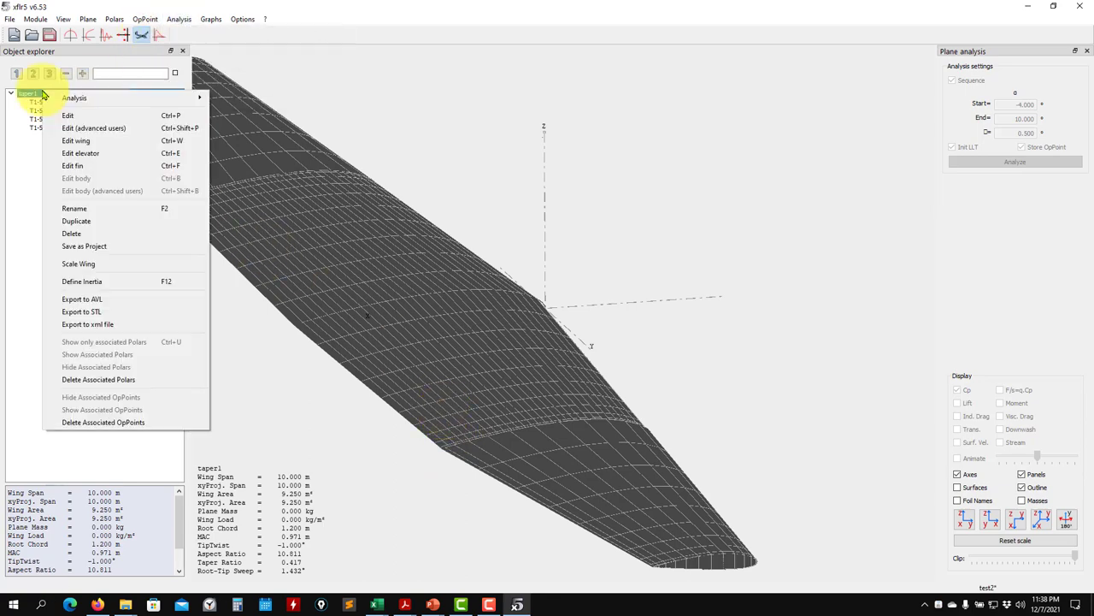
left_click(115, 142)
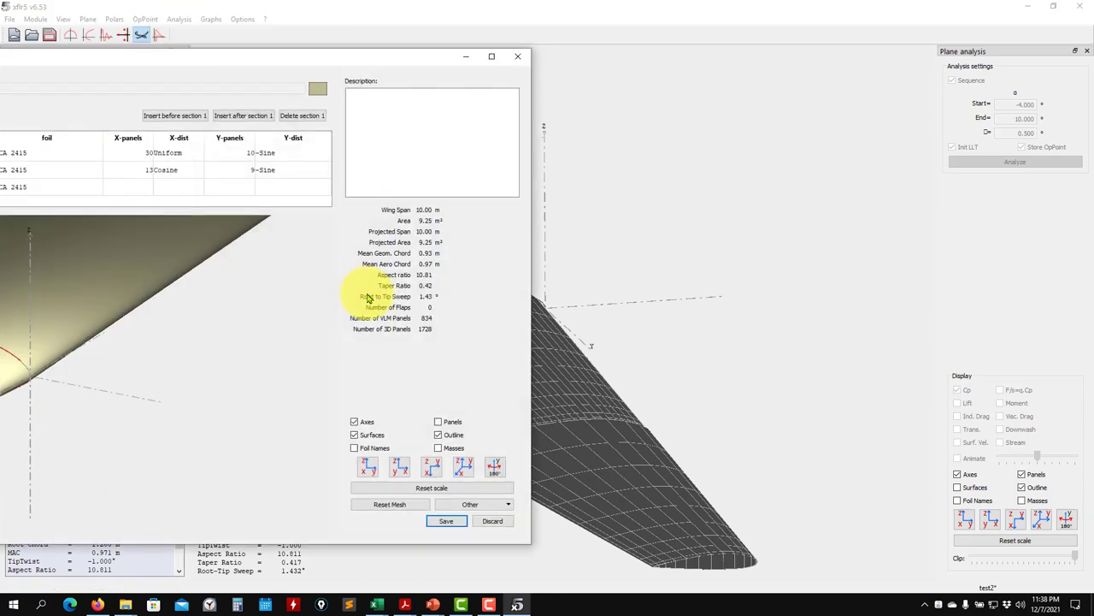
left_click(185, 152)
left_click(185, 151)
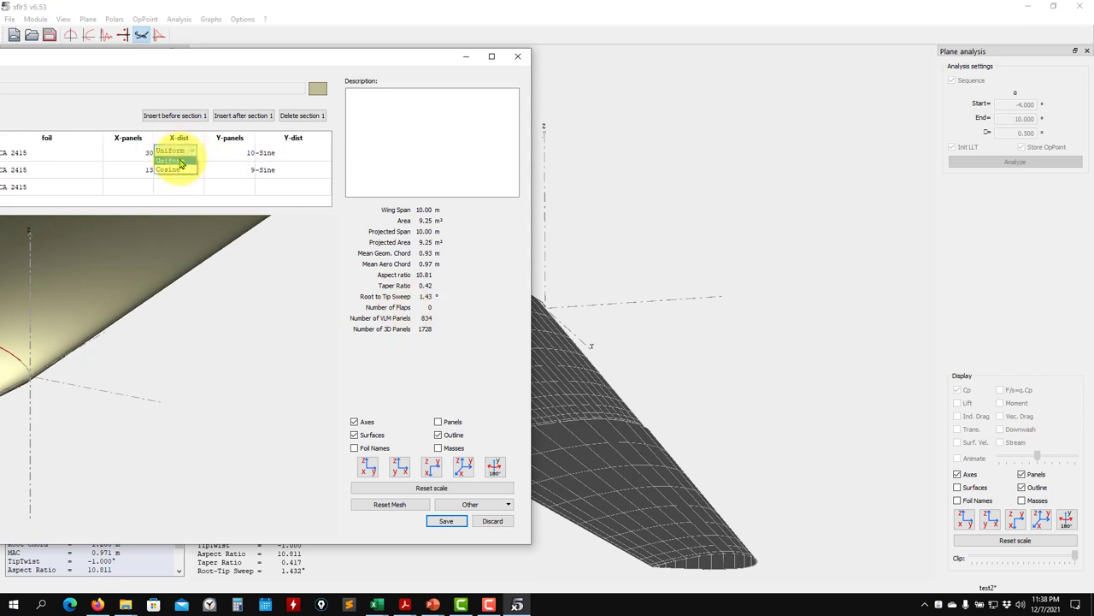
left_click(190, 171)
left_click(184, 171)
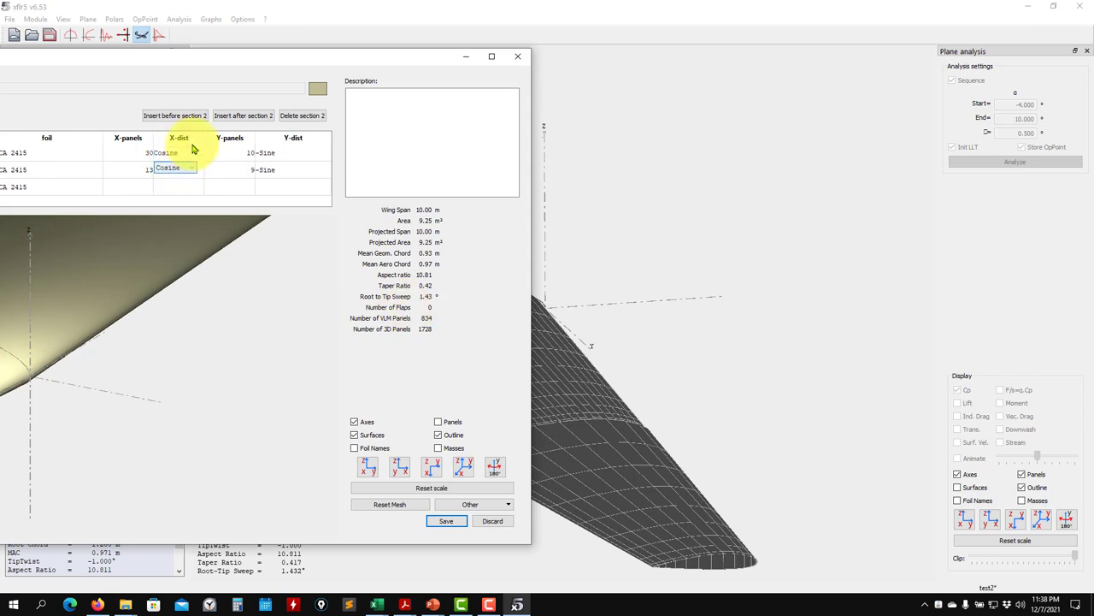
Set the Y-panel distribution of both wing sections to Uniform, save the wing and check the mesh in 3D.
left_click_drag(238, 58, 389, 65)
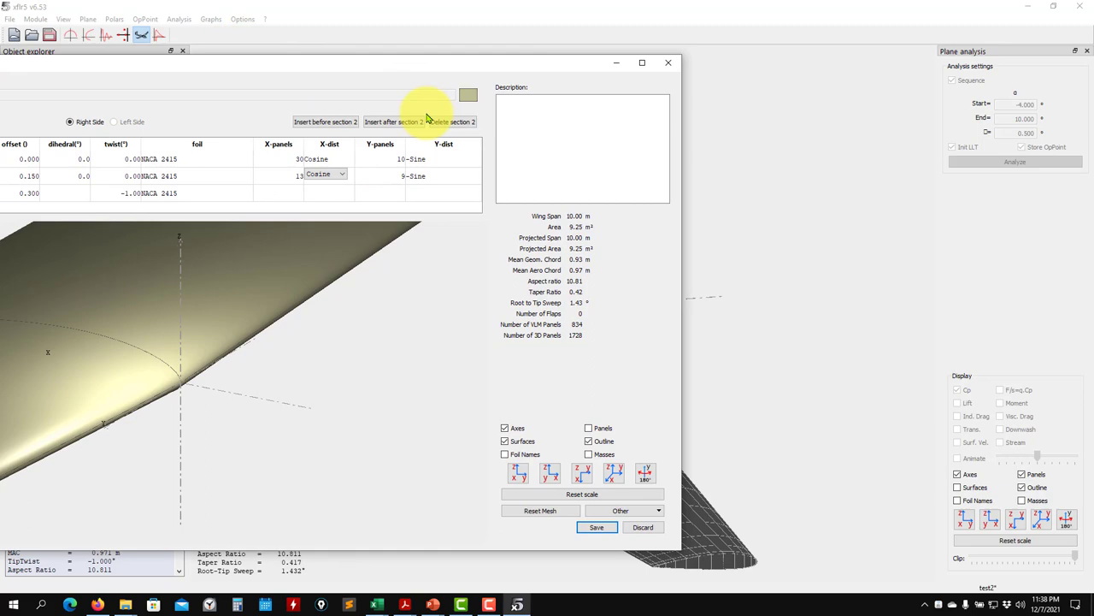
left_click(423, 158)
left_click(419, 159)
left_click(436, 177)
left_click(443, 176)
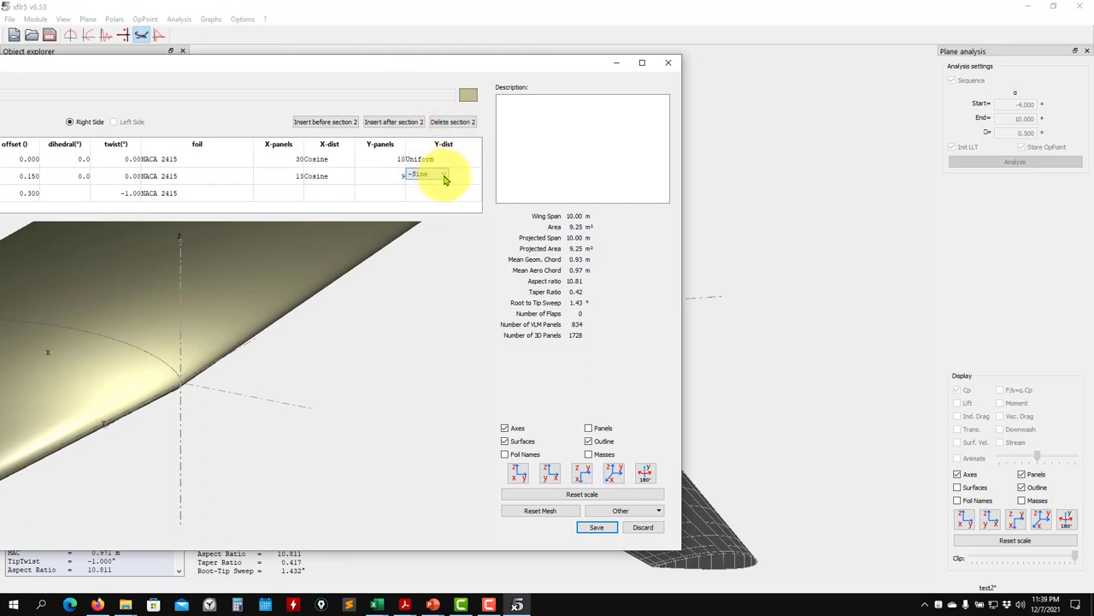
left_click(432, 197)
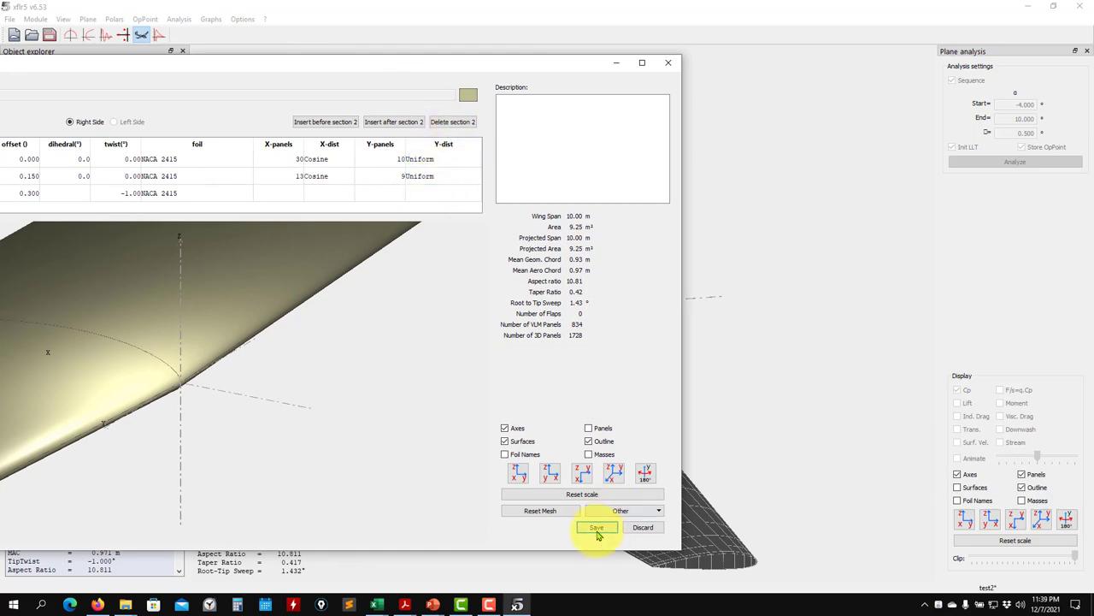
left_click(596, 527)
left_click_drag(582, 444, 573, 494)
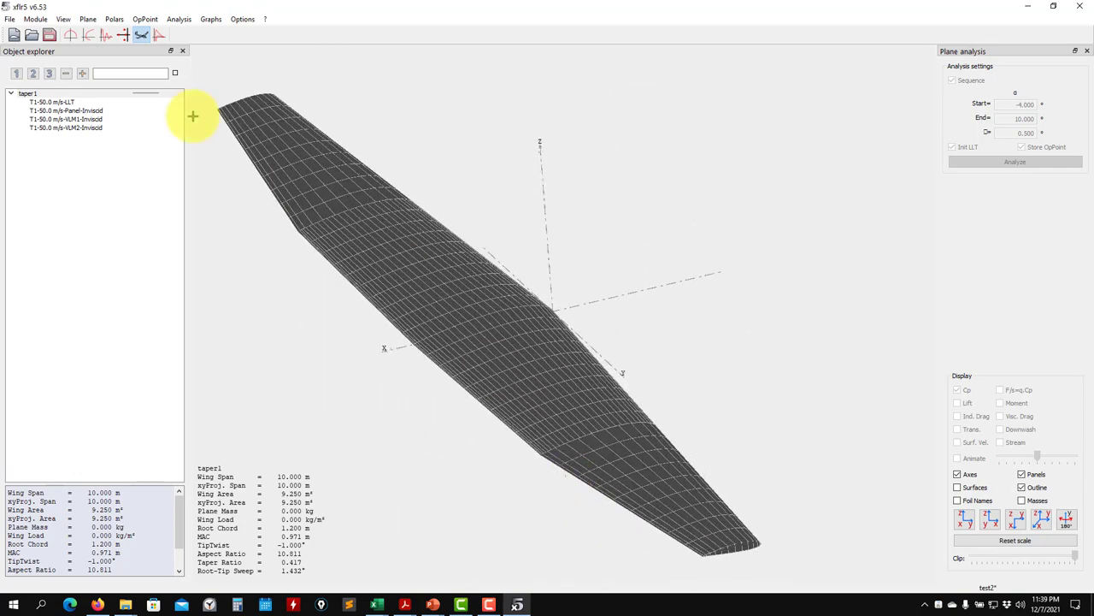
Set the Y-panels of both taper1 wing sections to 20, save the wing and inspect the refined mesh in 3D.
left_click(50, 94)
right_click(50, 96)
left_click(68, 143)
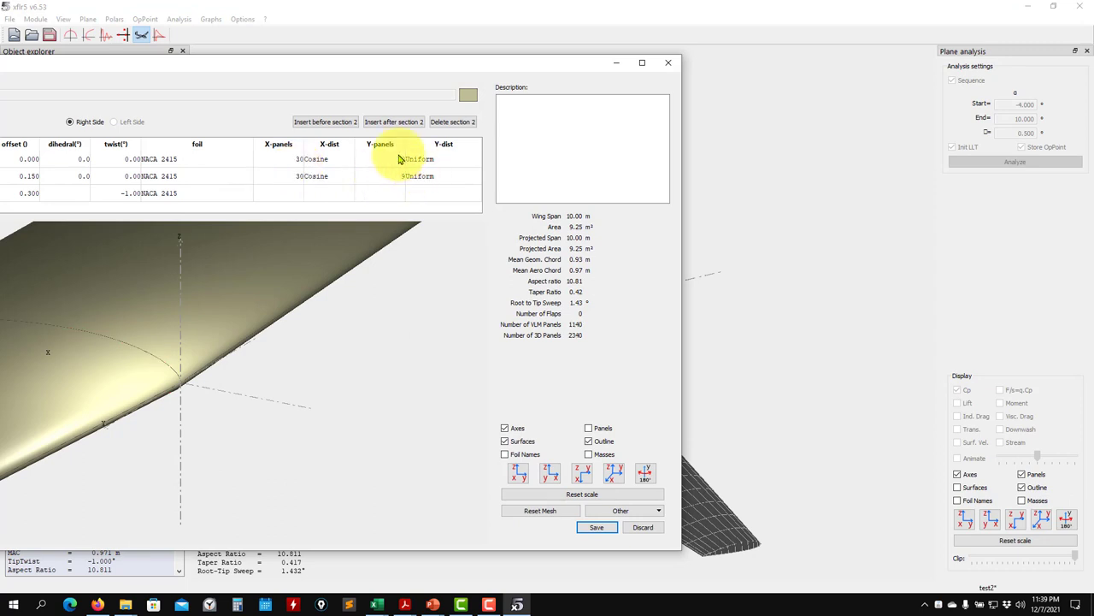
scroll(398, 162, "up", 1)
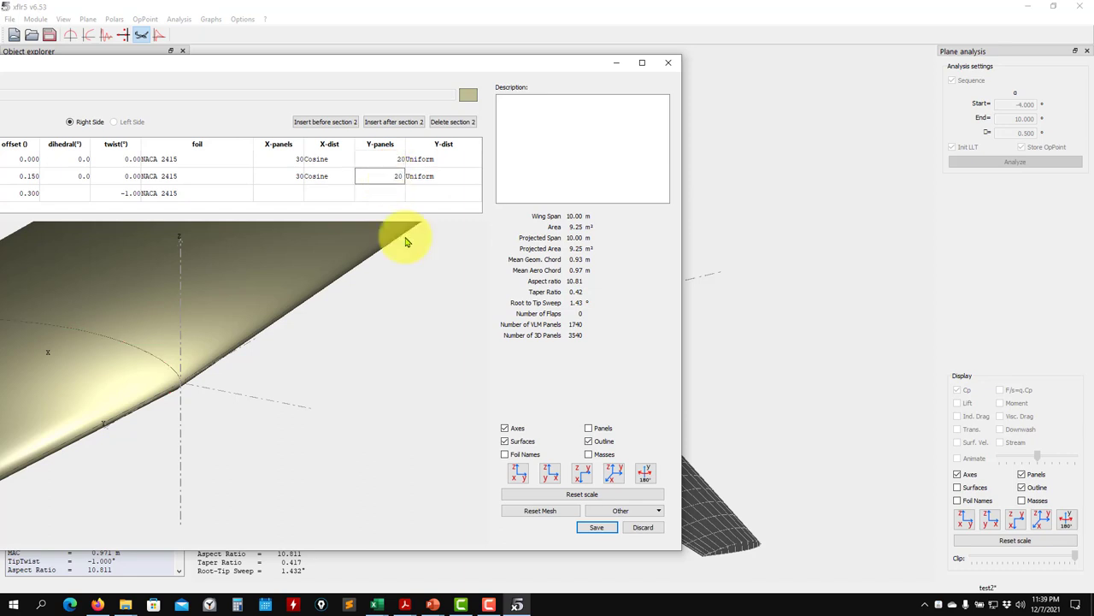
left_click(591, 526)
left_click_drag(580, 522, 598, 441)
scroll(589, 488, "up", 5)
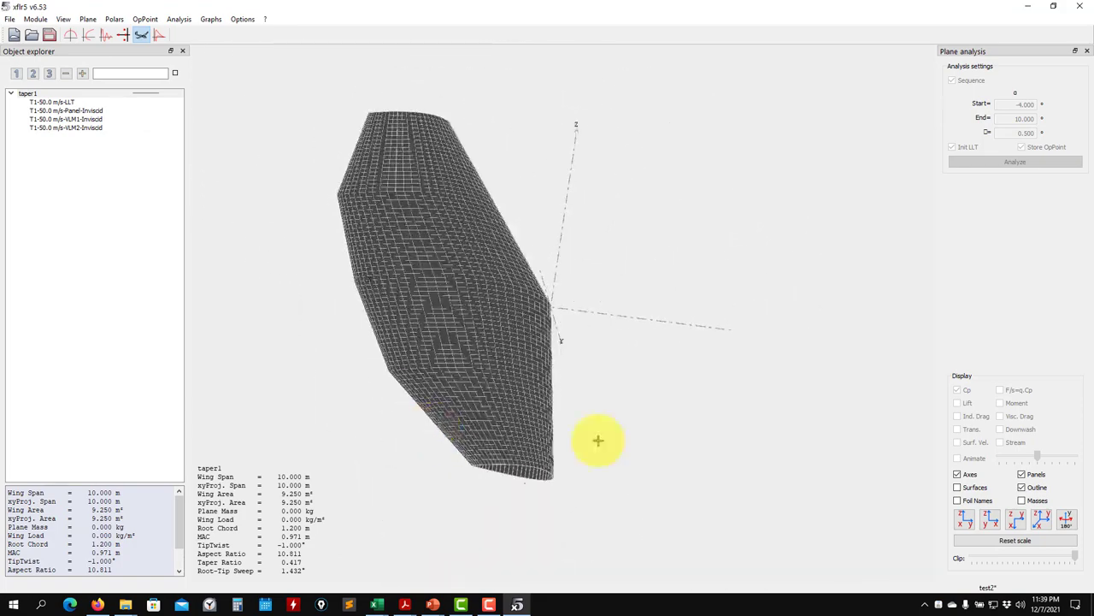
Run the T1-50.0 m/s-Panel-Inviscid analysis of the refined wing from -4 to 10° in 0.5° increments.
left_click(89, 112)
left_click_drag(530, 334, 508, 498)
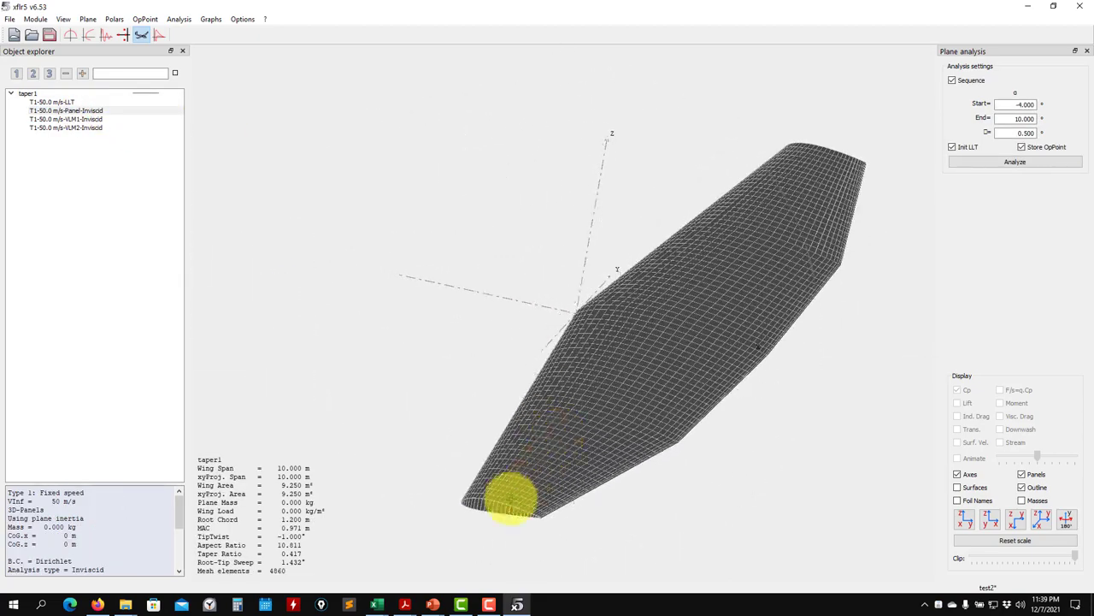
scroll(496, 519, "up", 3)
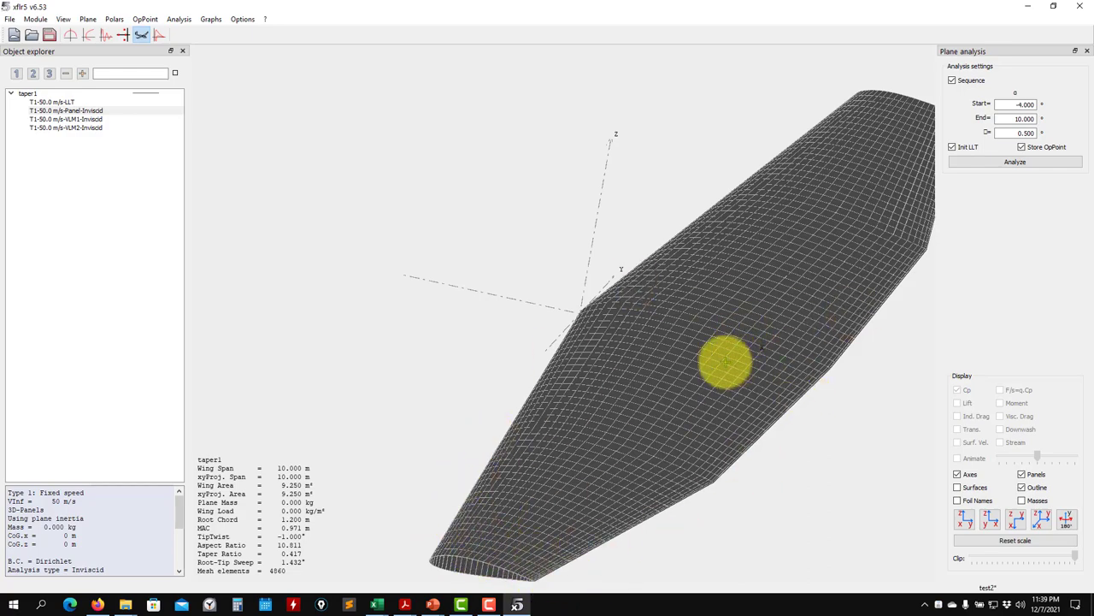
left_click_drag(725, 364, 660, 340)
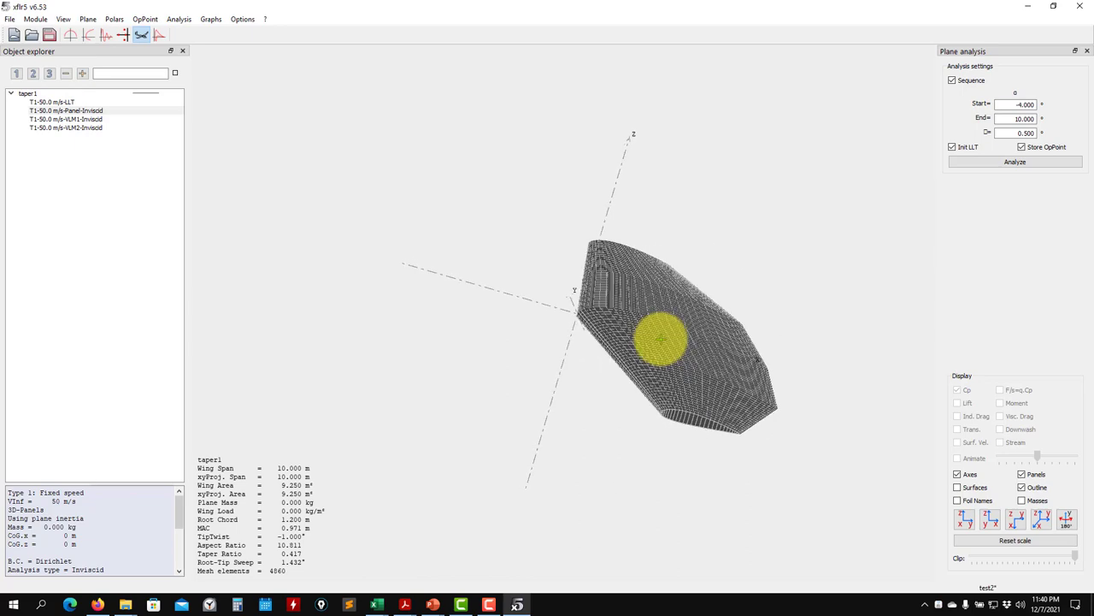
left_click(999, 163)
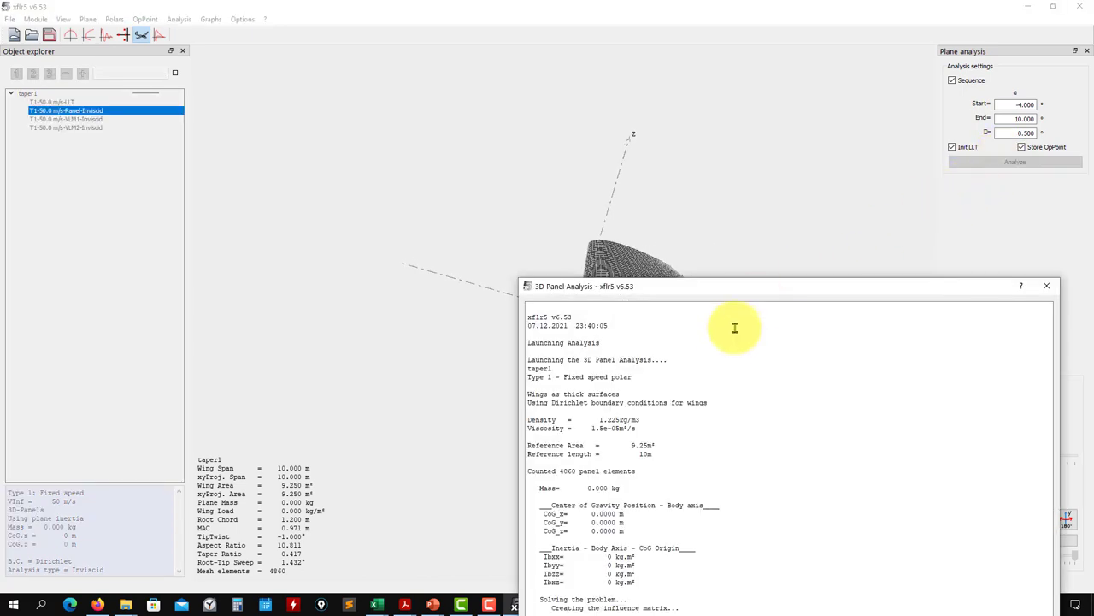
left_click_drag(728, 295, 502, 125)
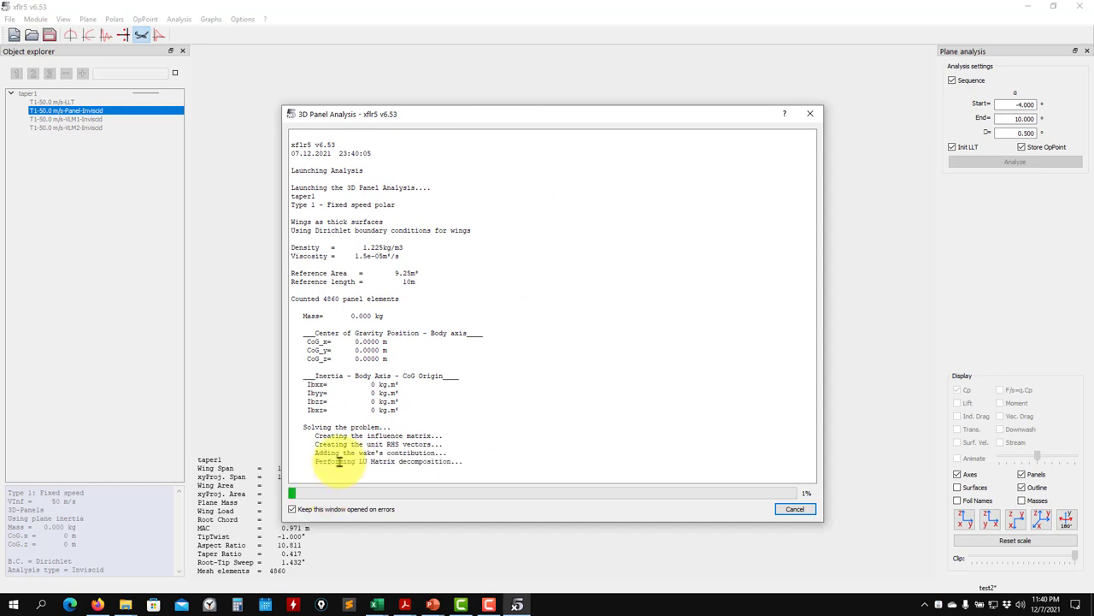
left_click_drag(311, 463, 471, 468)
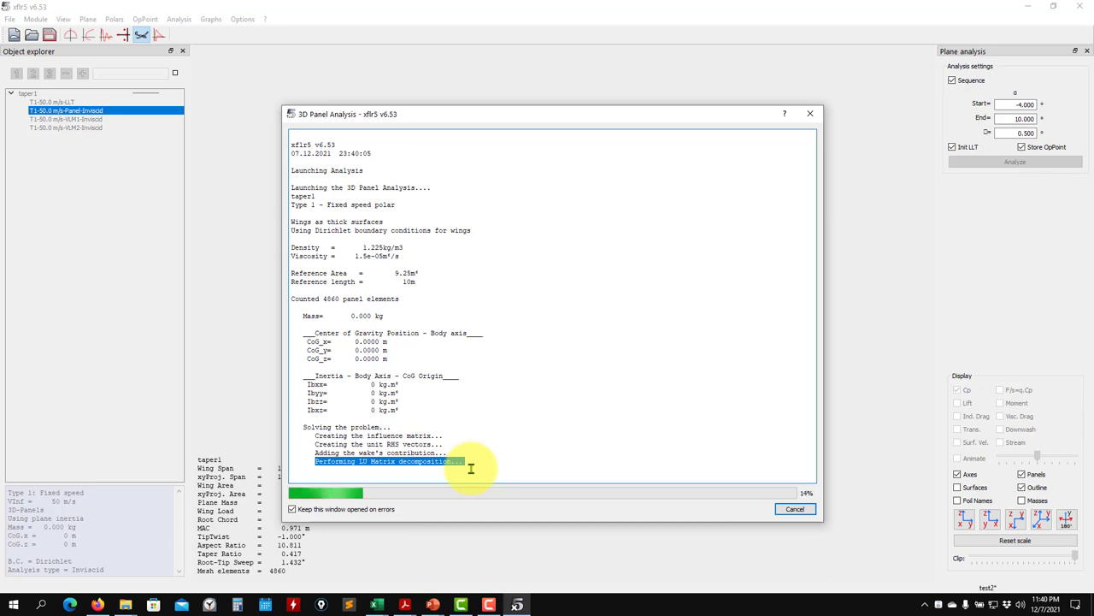
left_click_drag(342, 300, 326, 299)
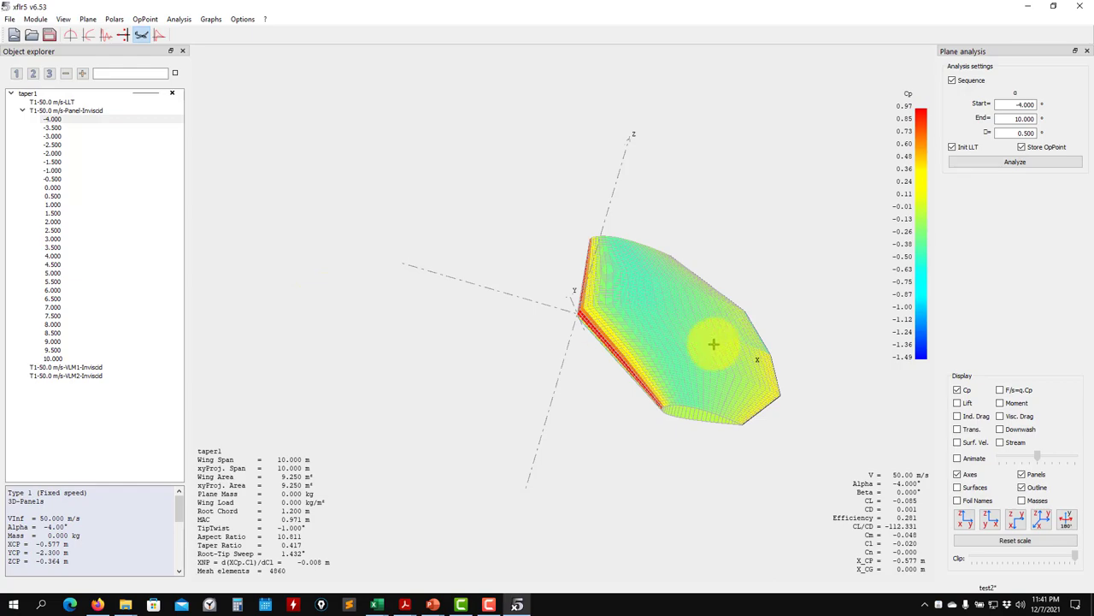
Examine the Cp distribution over the wing at -4° alpha in 3D and turn on the streamlines.
left_click_drag(714, 344, 561, 348)
left_click_drag(599, 379, 535, 347)
scroll(728, 384, "up", 5)
left_click_drag(727, 384, 599, 349)
scroll(599, 349, "down", 3)
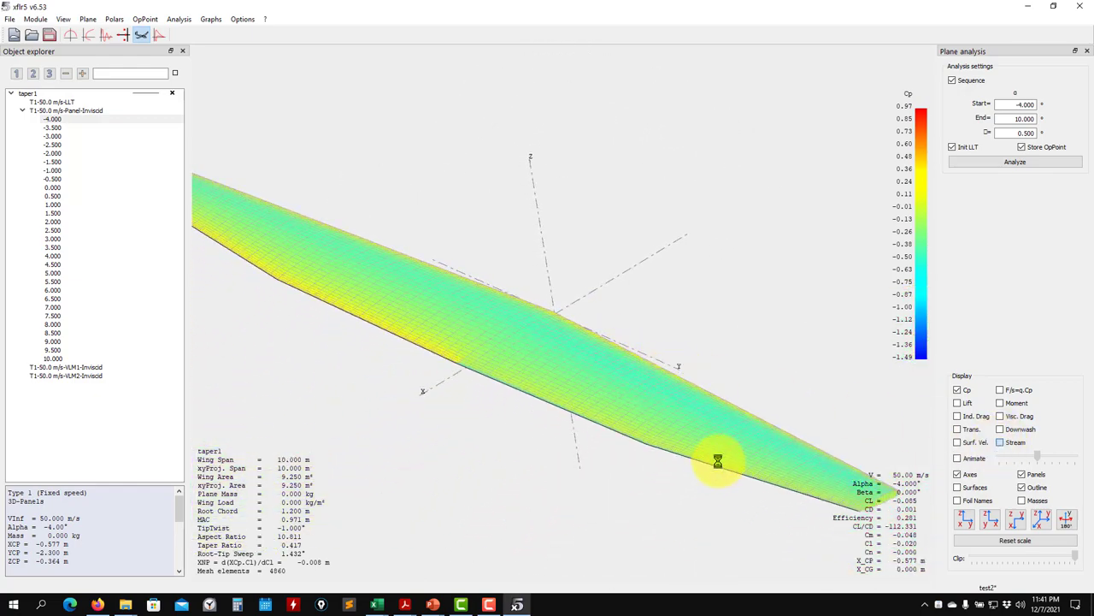
left_click_drag(718, 462, 444, 246)
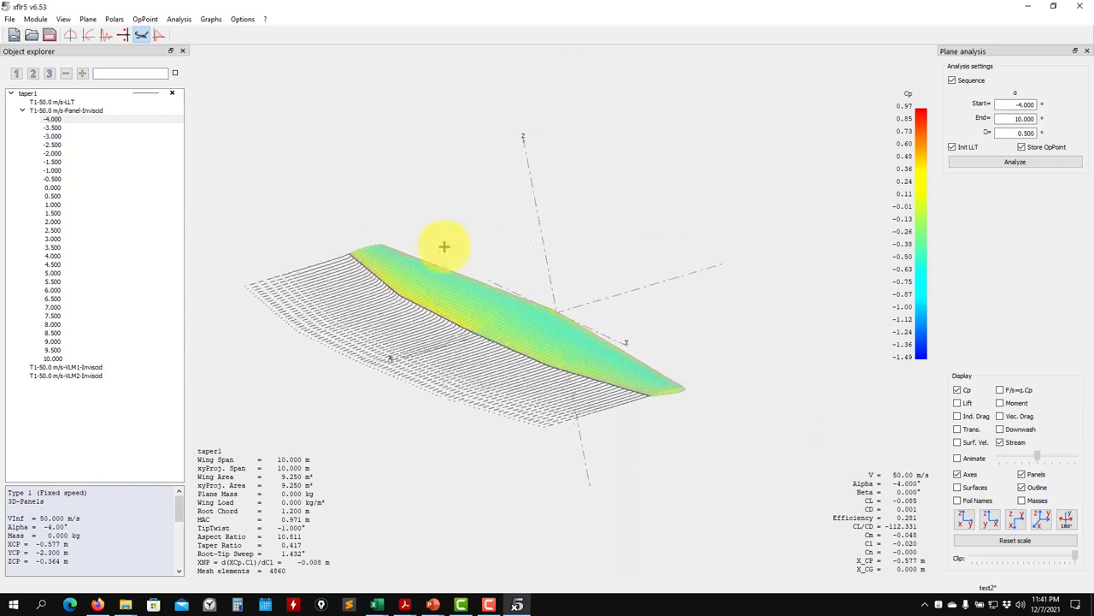
Save the project and show the 0° operating point, viewing its Cp distribution and streamlines from several angles.
left_click(49, 35)
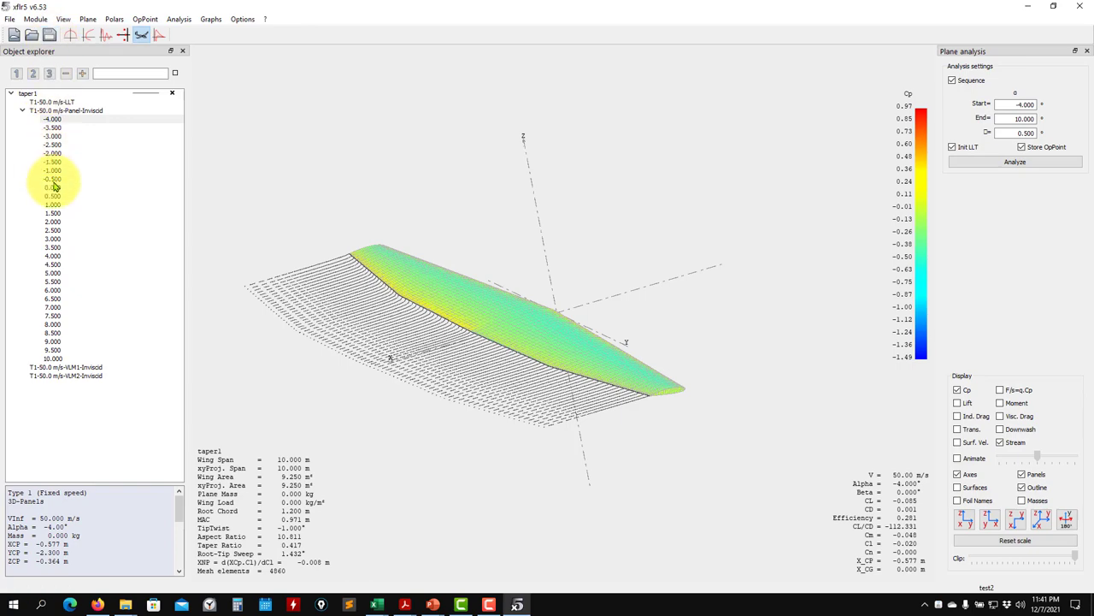
left_click(62, 183)
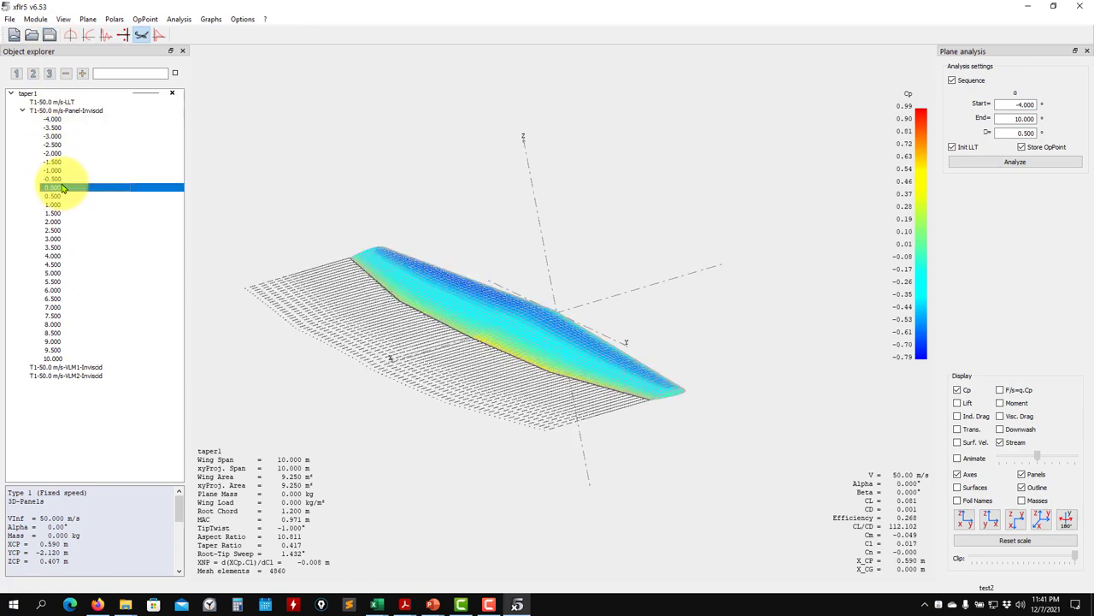
left_click_drag(459, 333, 442, 367)
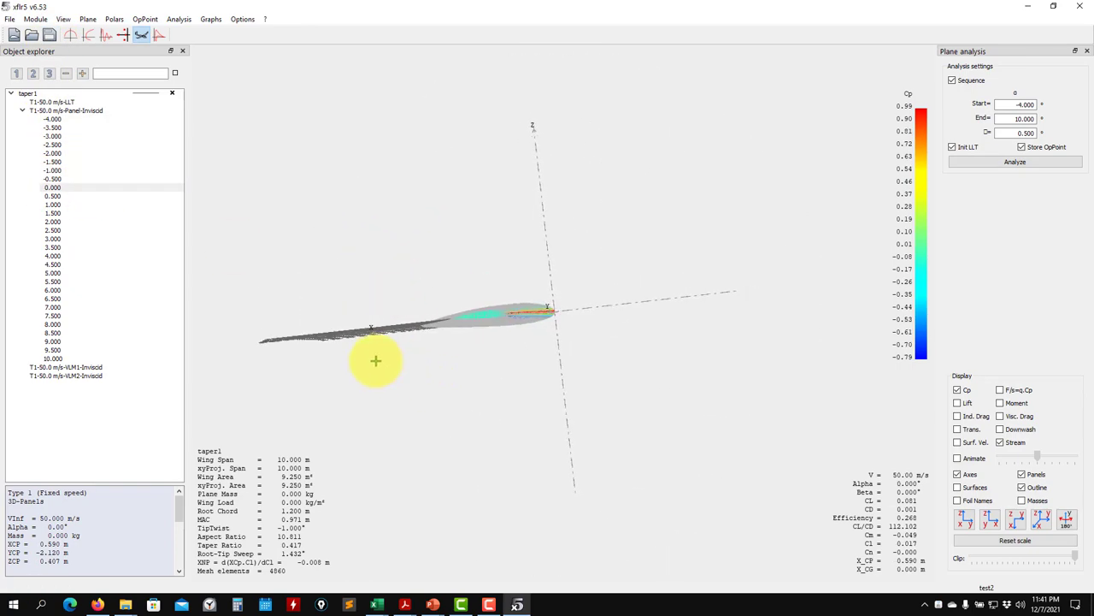
left_click_drag(375, 360, 717, 373)
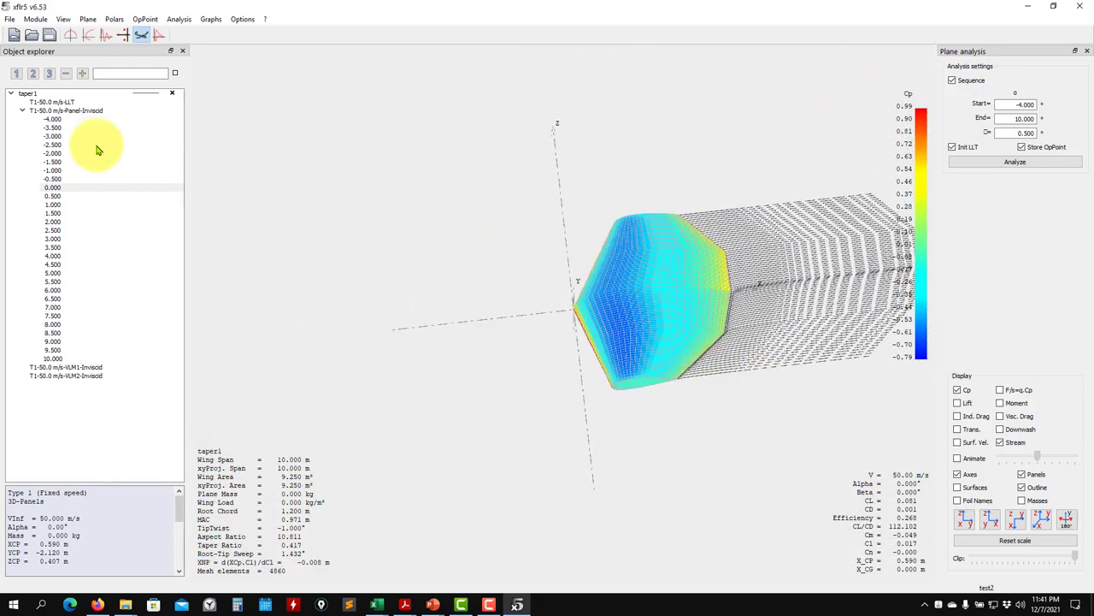
Show the wing's polar graphs and adjust the Fz versus Alpha graph to focus on positive angles.
left_click(87, 36)
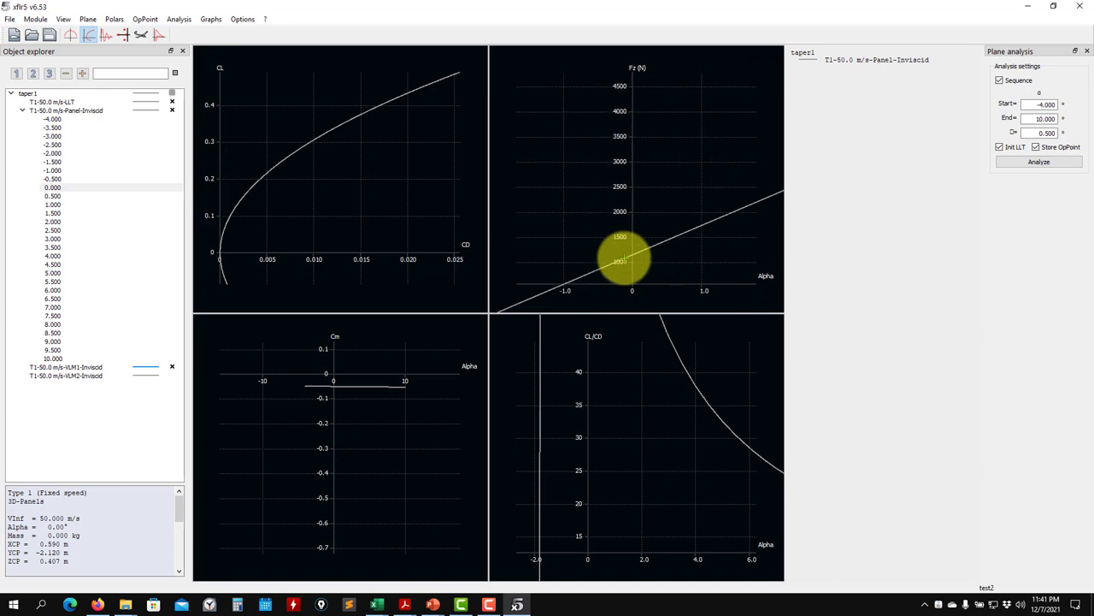
left_click_drag(625, 259, 575, 231)
scroll(575, 231, "down", 2)
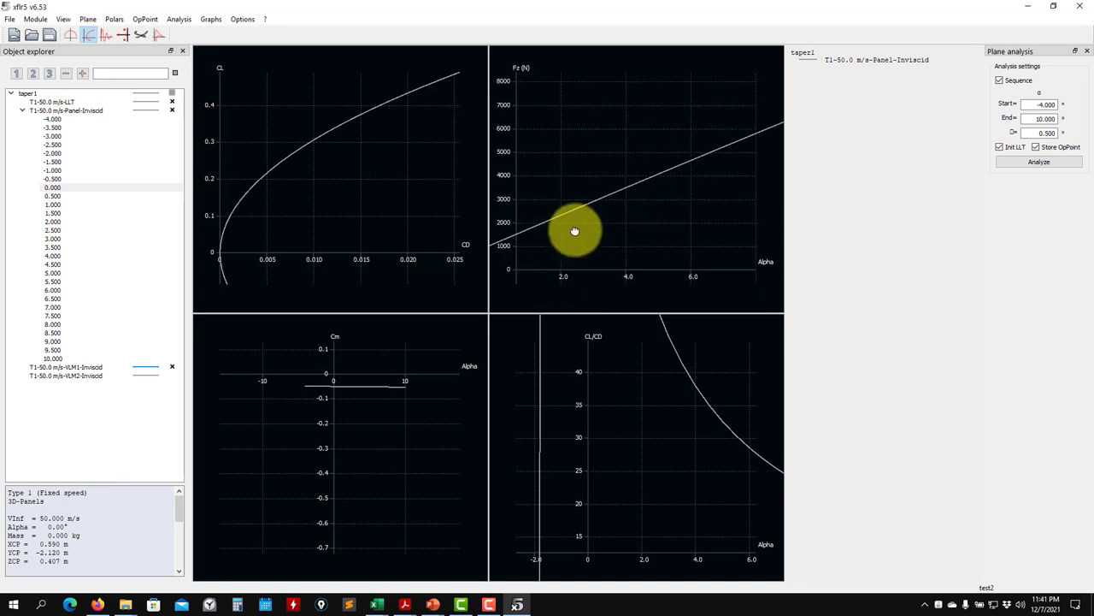
Check which curves belong to the LLT, VLM1 and 3D panel polars by toggling their visibility, and refit the Fz graph.
left_click(174, 103)
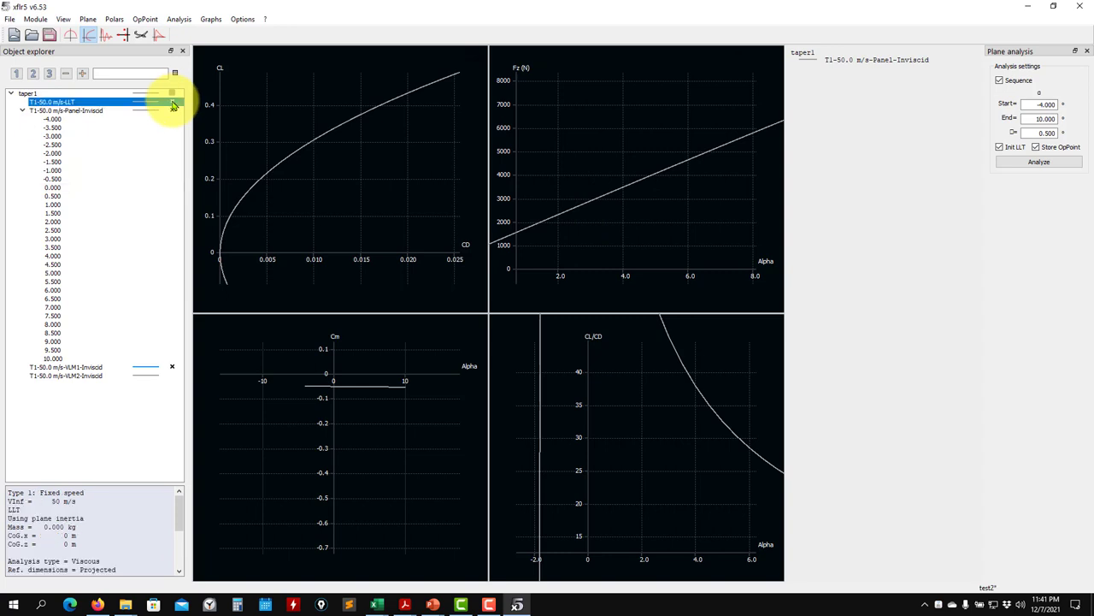
left_click(175, 359)
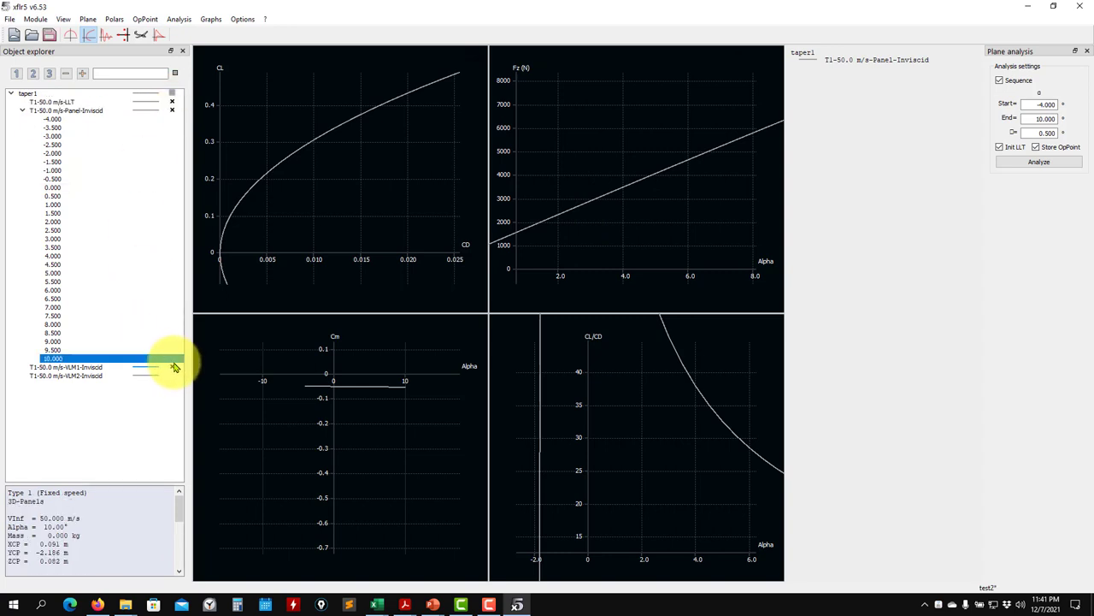
left_click(174, 369)
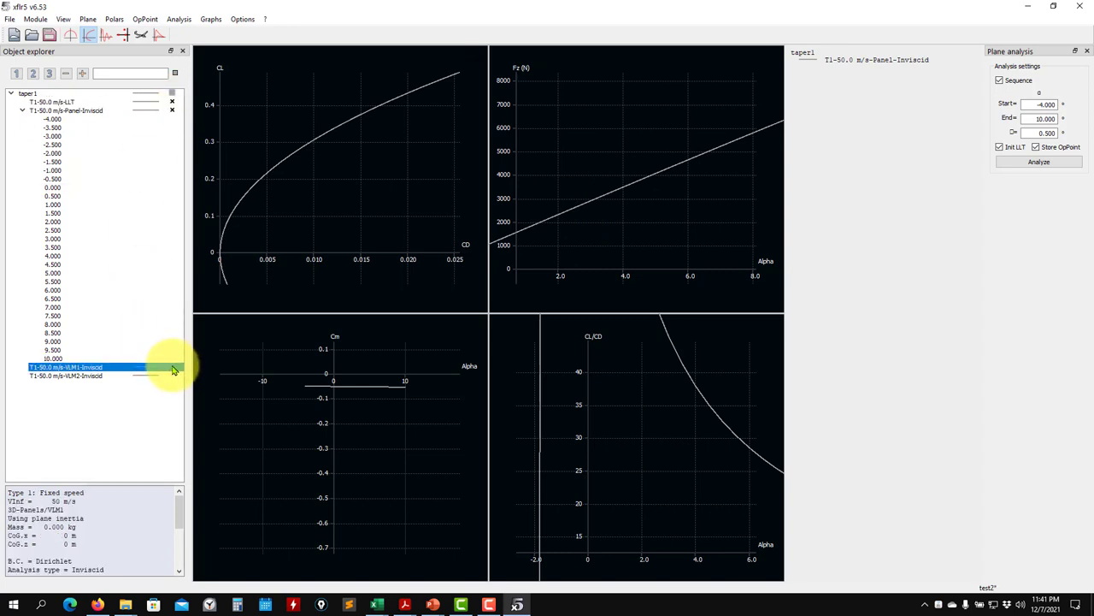
left_click(615, 225)
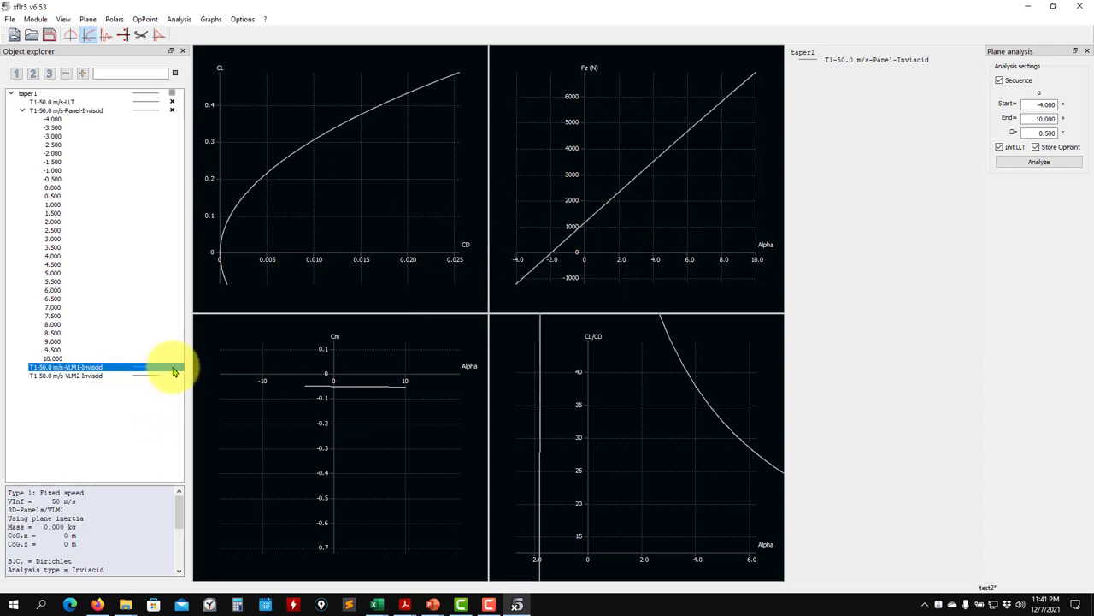
left_click(174, 112)
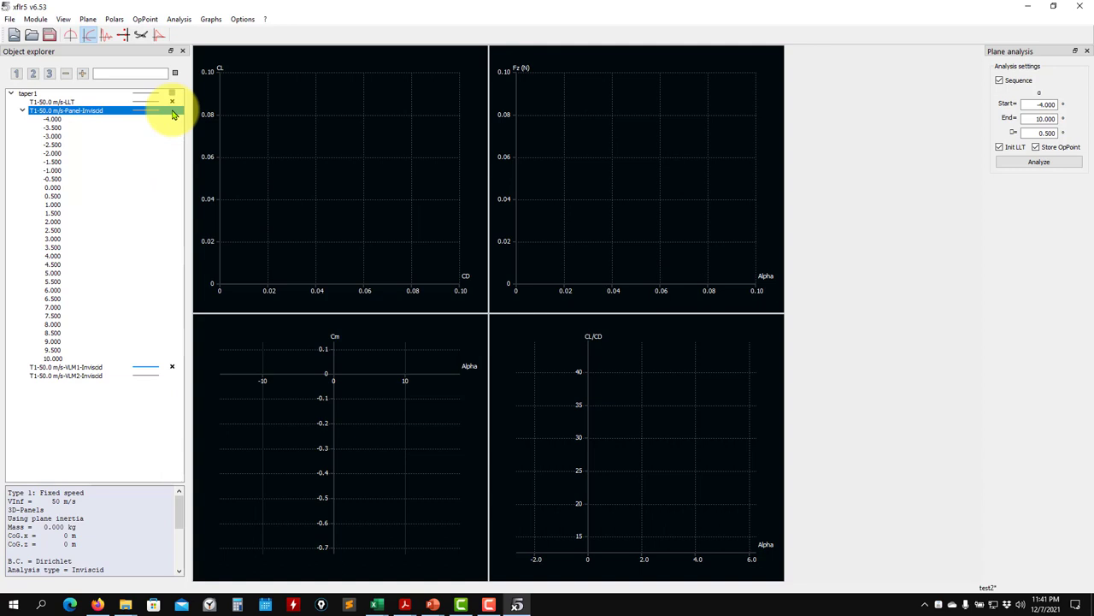
left_click(172, 112)
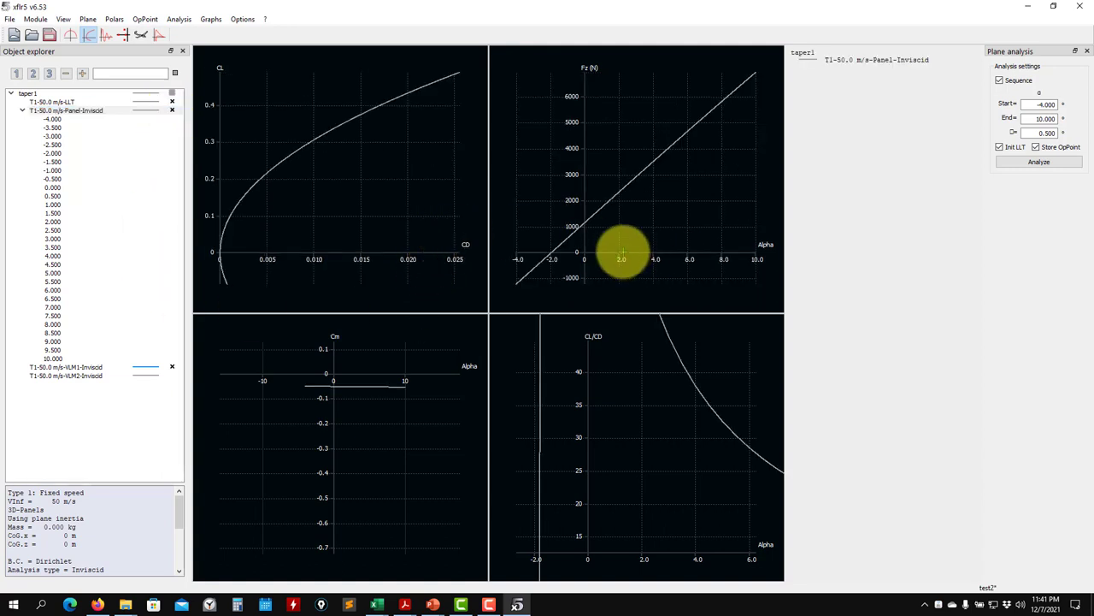
Examine the 3D panel polar's CL-CD, Fz, Cm and CL/CD graphs at different scales with the VLM1 polar hidden.
scroll(621, 256, "up", 2)
left_click_drag(610, 251, 508, 293)
left_click_drag(357, 383, 357, 415)
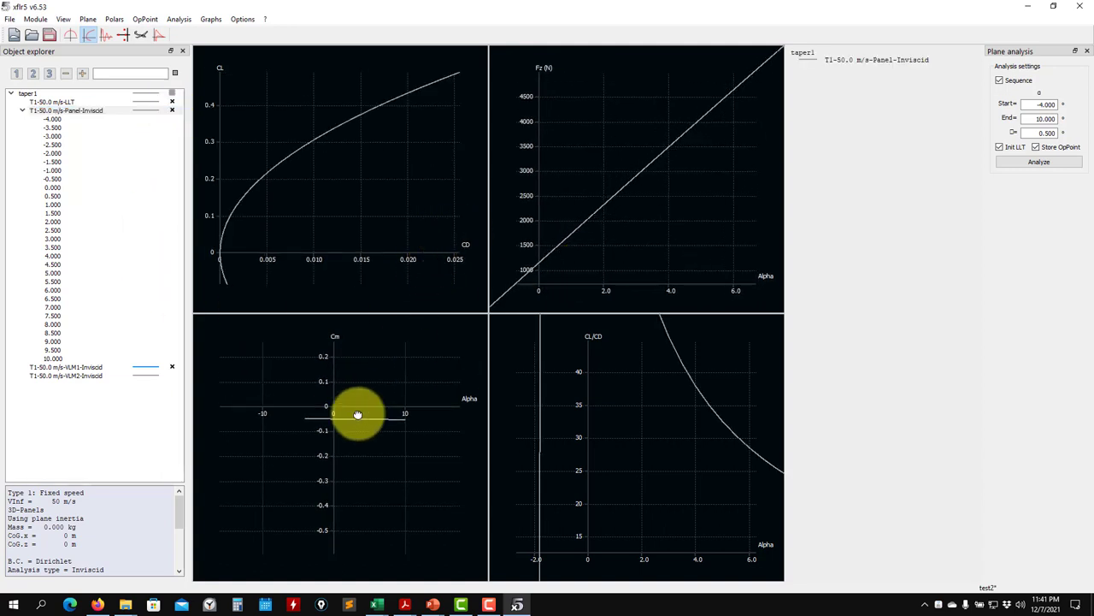
scroll(358, 416, "up", 5)
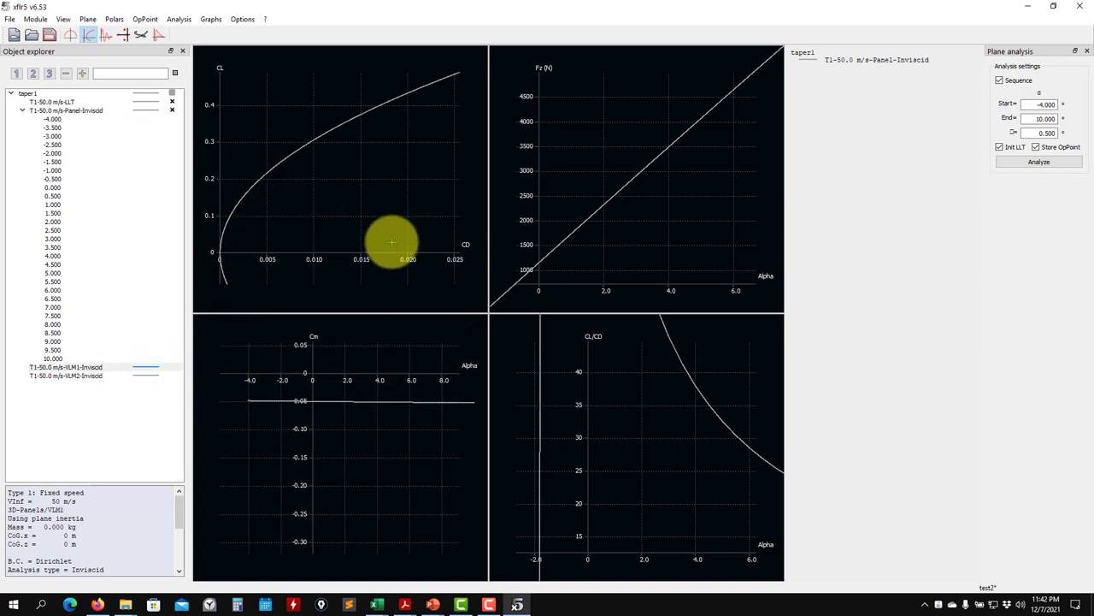
scroll(393, 244, "up", 1)
scroll(633, 265, "up", 1)
scroll(569, 249, "up", 2)
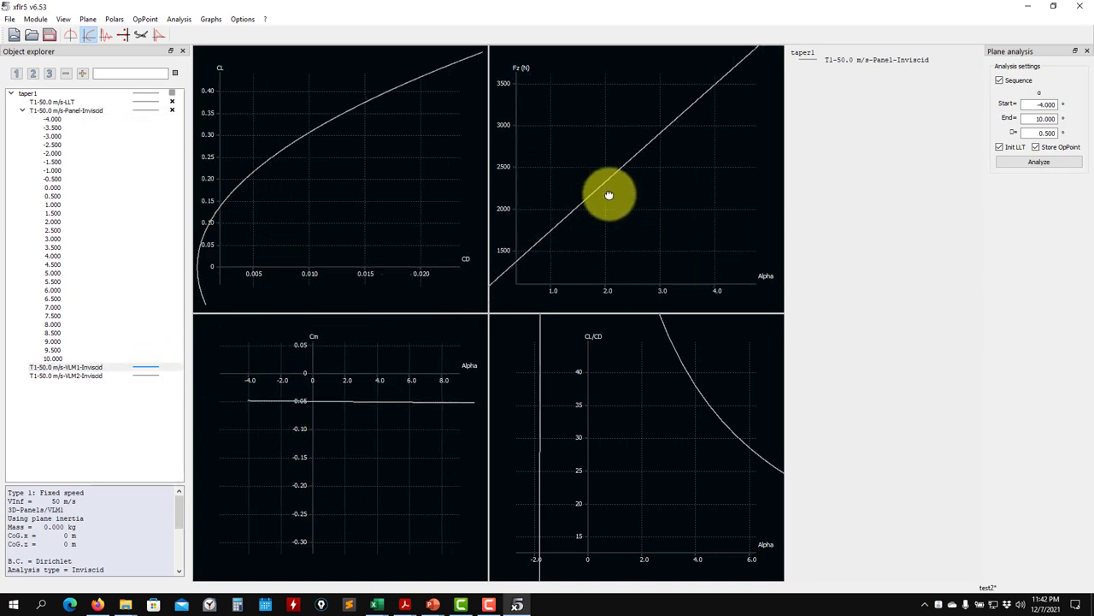
scroll(650, 438, "down", 2)
scroll(650, 438, "down", 5)
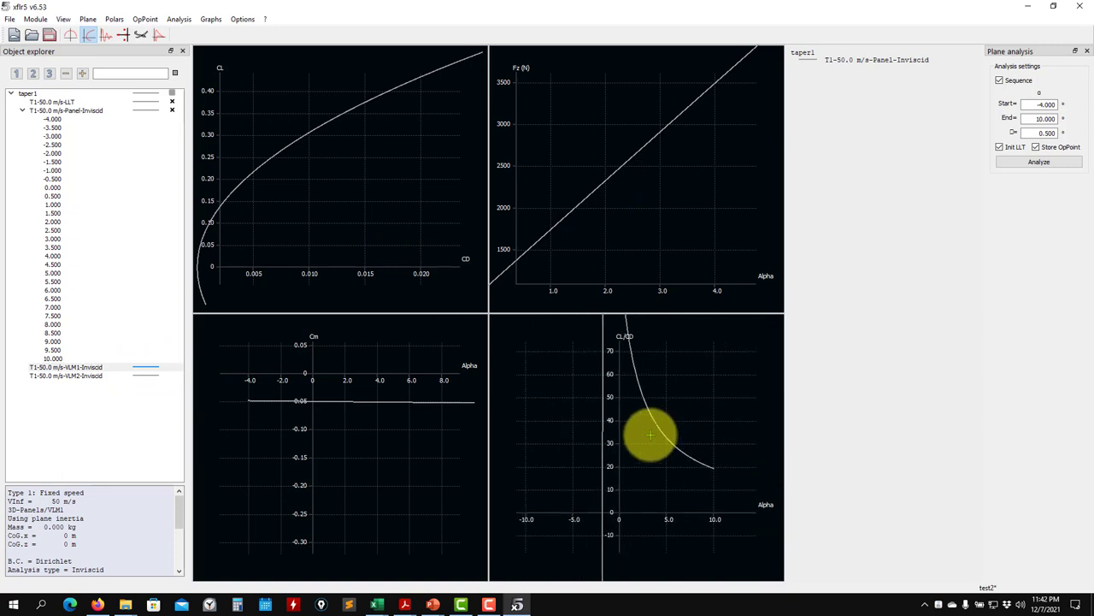
scroll(650, 413, "down", 4)
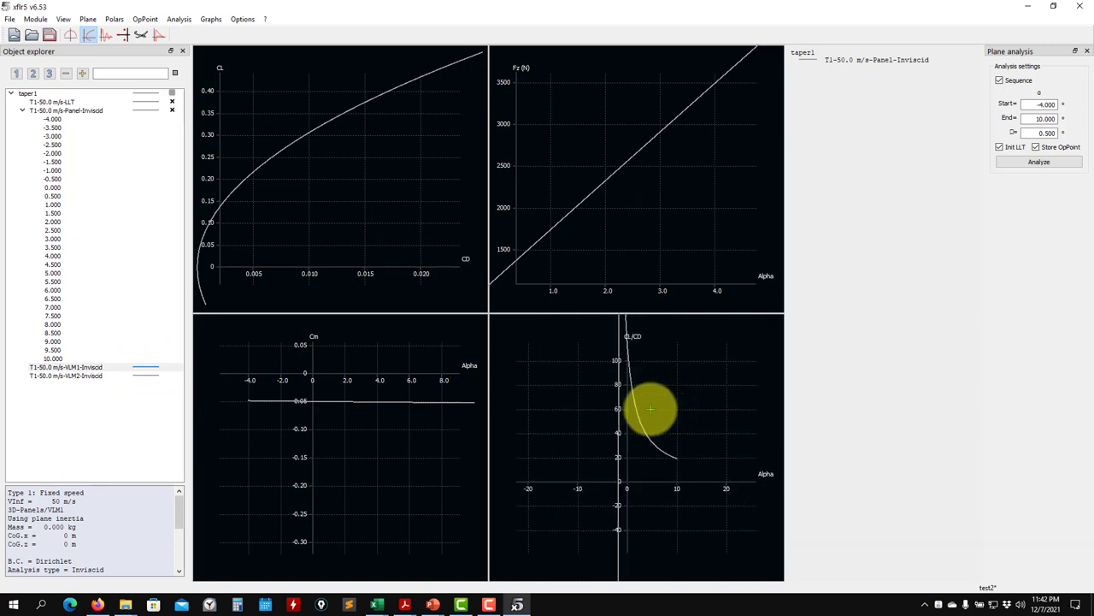
left_click_drag(640, 391, 590, 500)
scroll(590, 500, "up", 2)
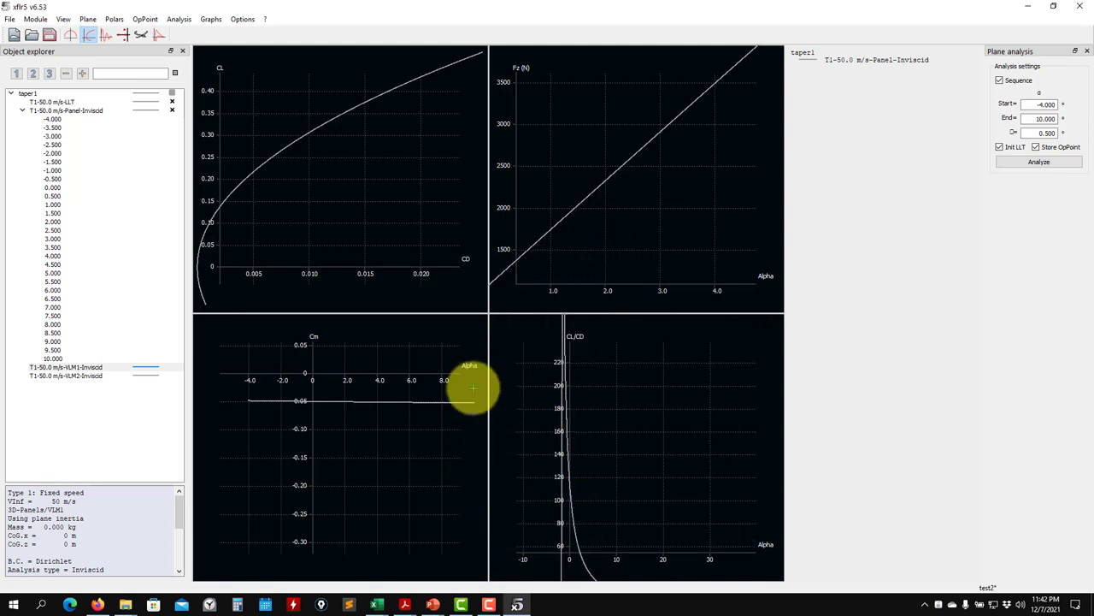
scroll(557, 288, "down", 2)
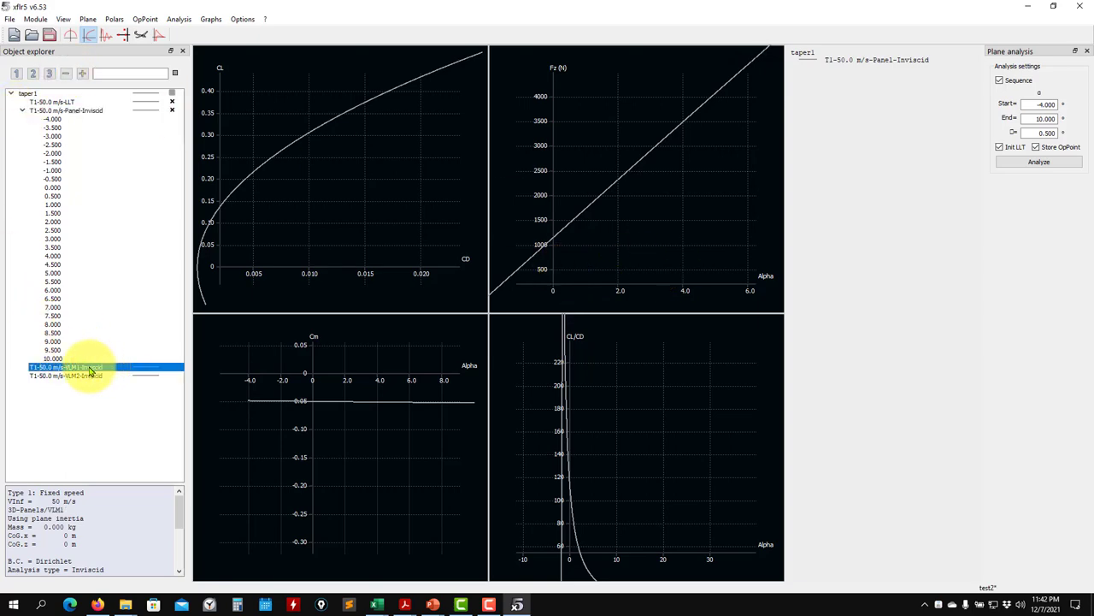
Run the T1-50.0 m/s-VLM1-Inviscid analysis on the refined mesh from -4 to 10° in 0.5° increments.
left_click(1032, 167)
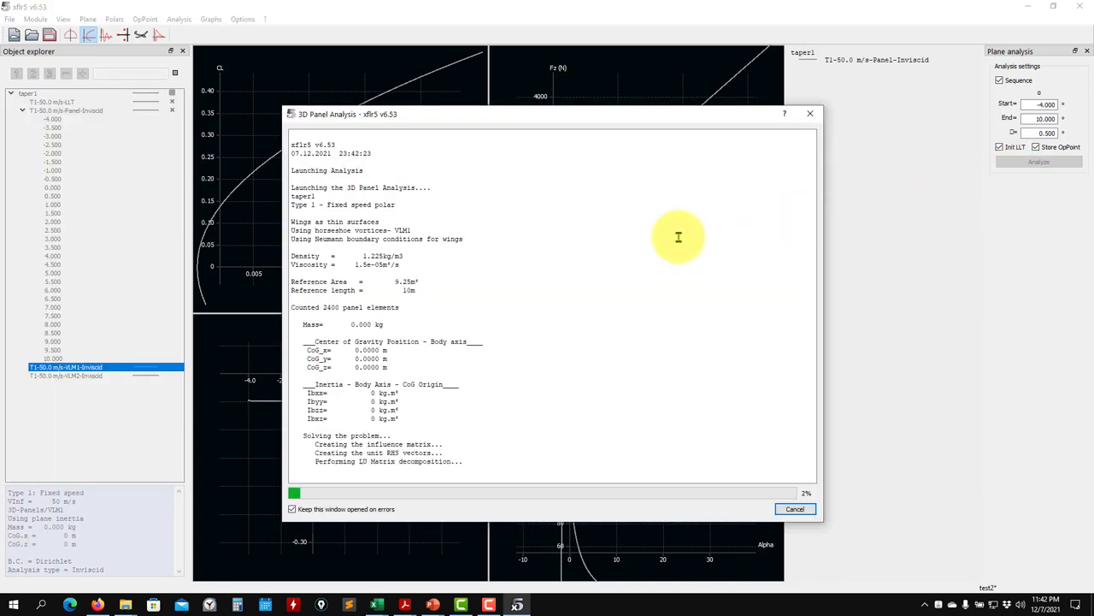